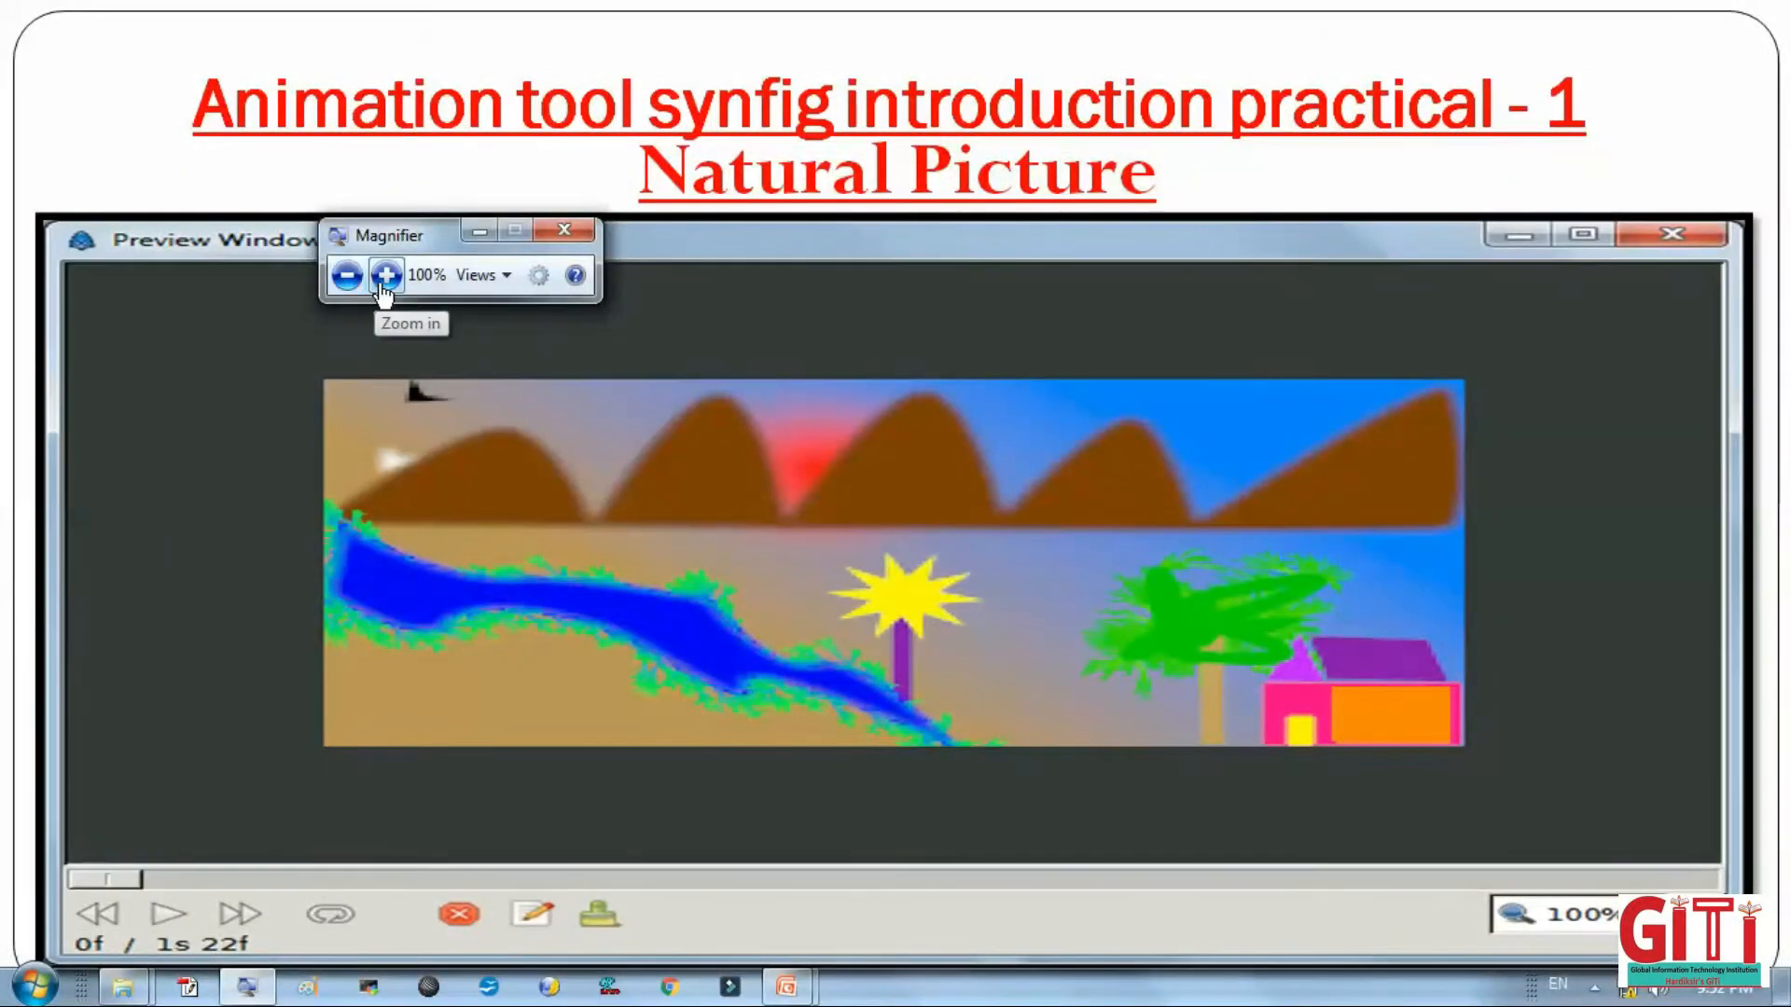
Launch Synfig Studio from the installed programs.
left_click(378, 288)
left_click(34, 986)
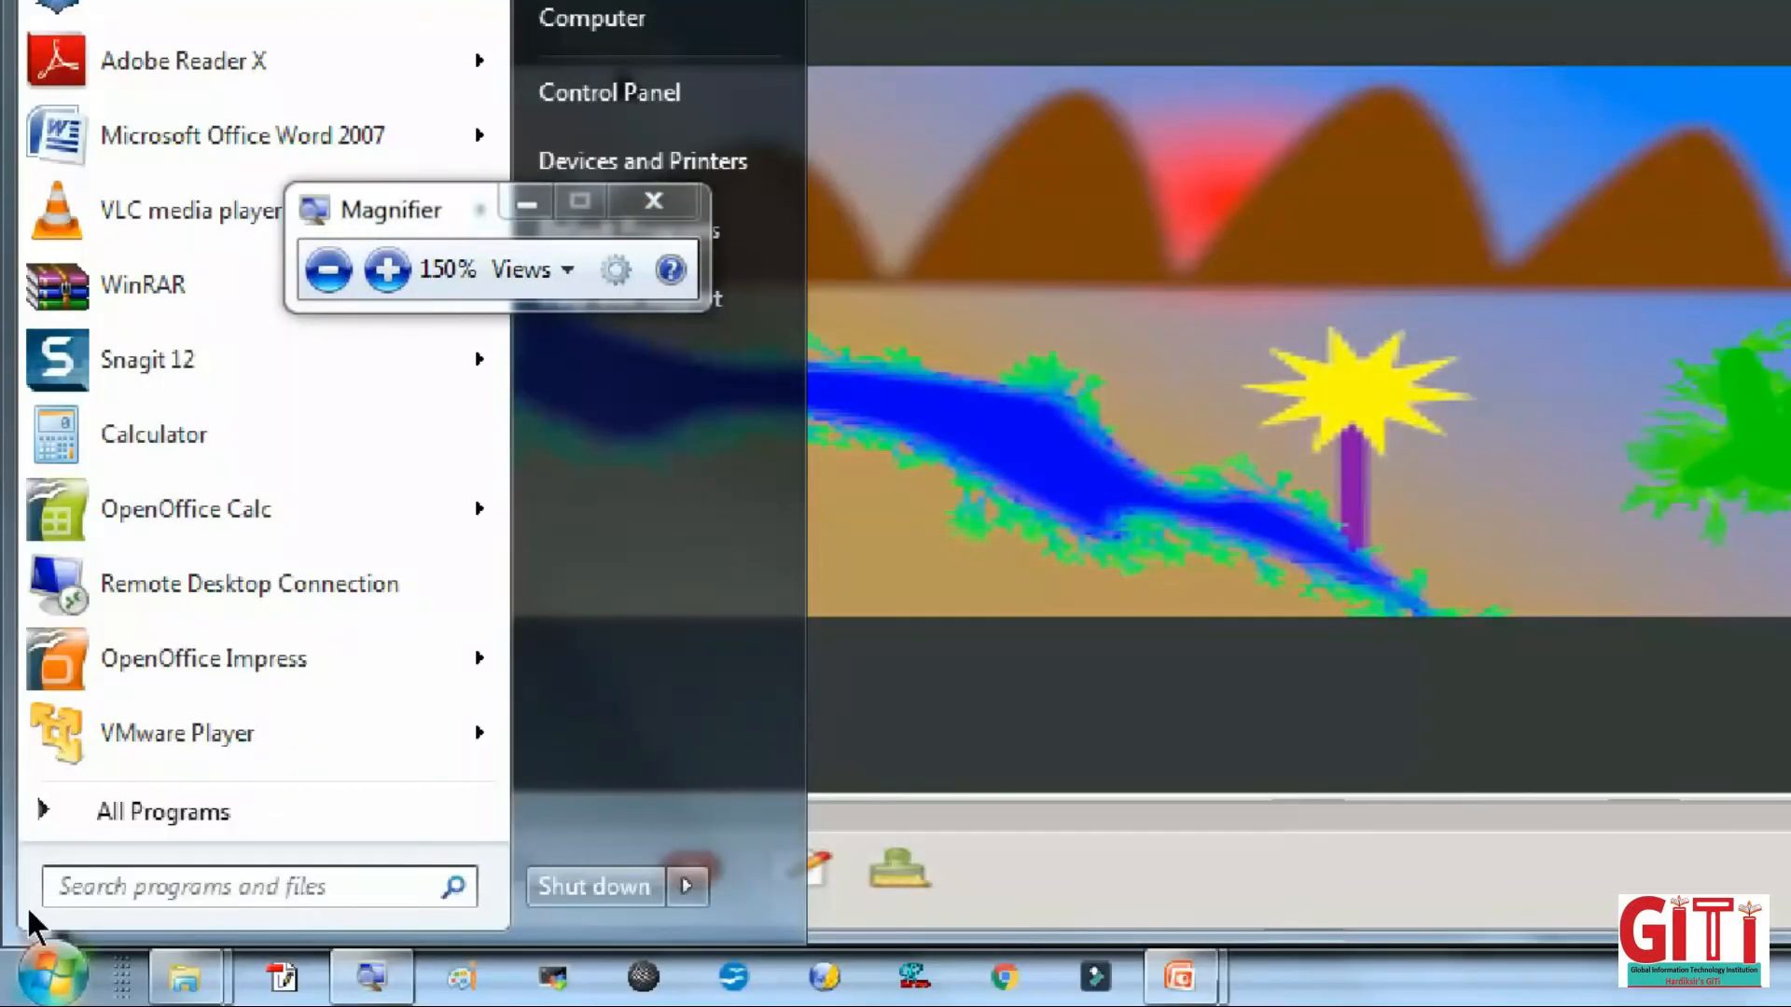
left_click(88, 840)
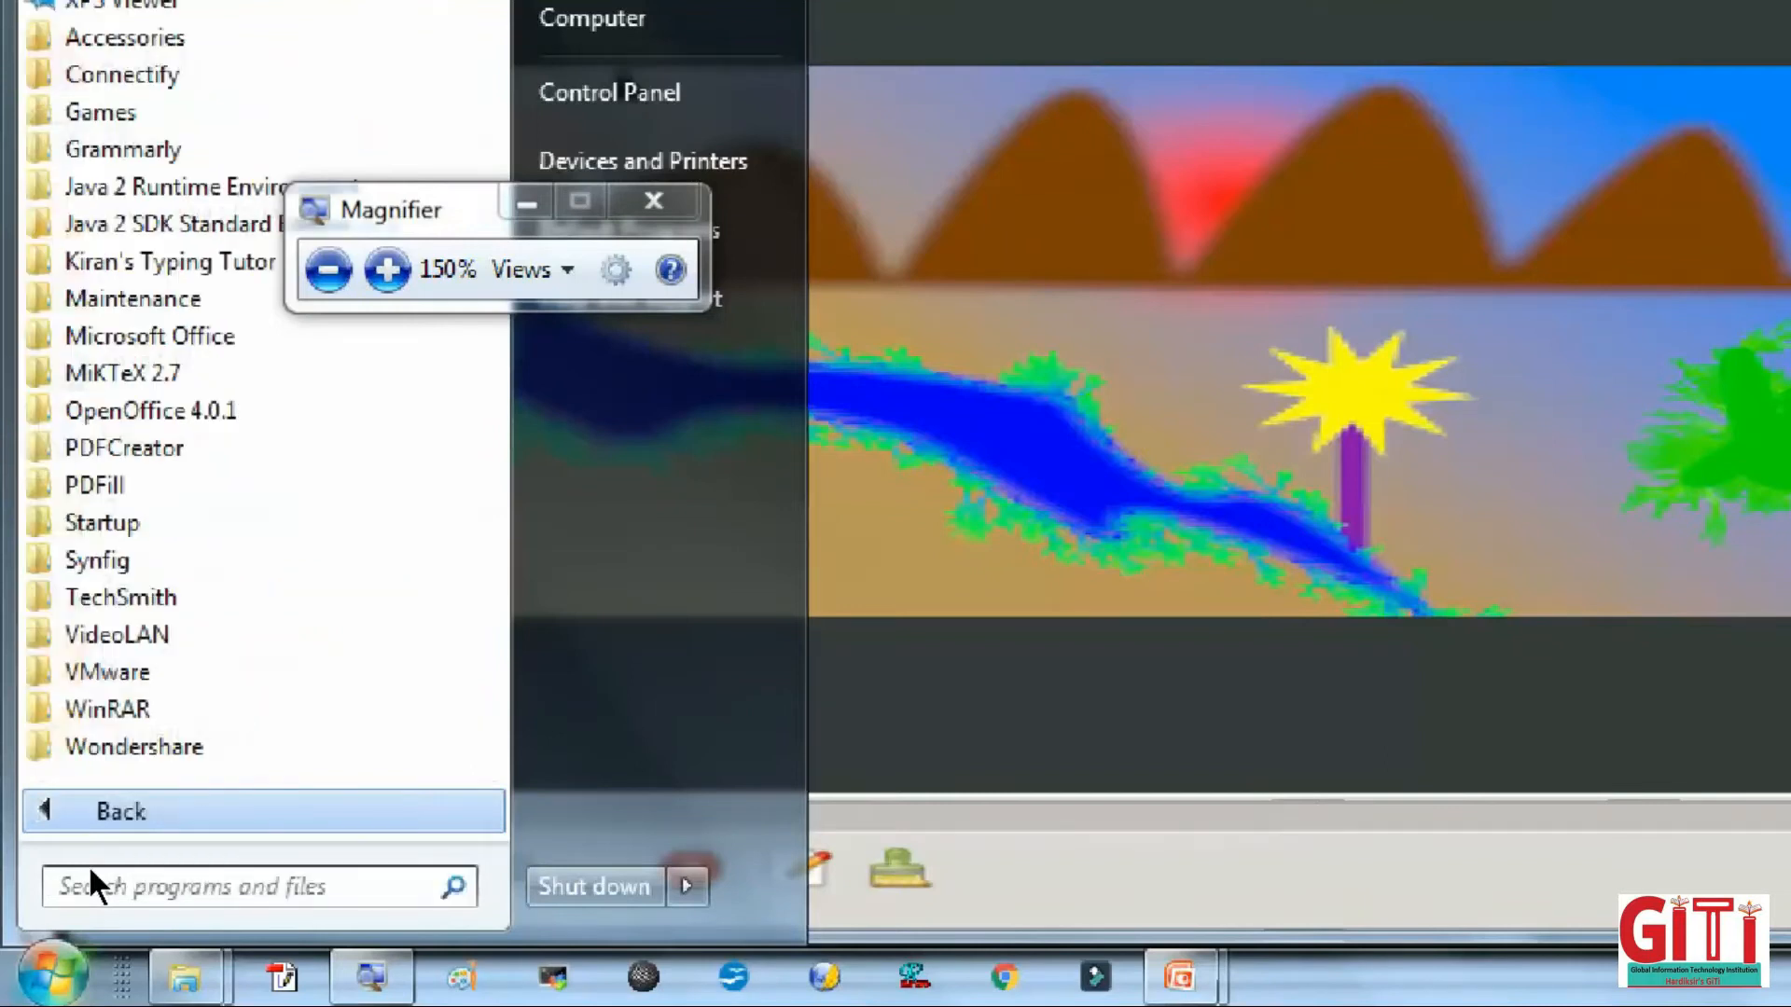
left_click(97, 697)
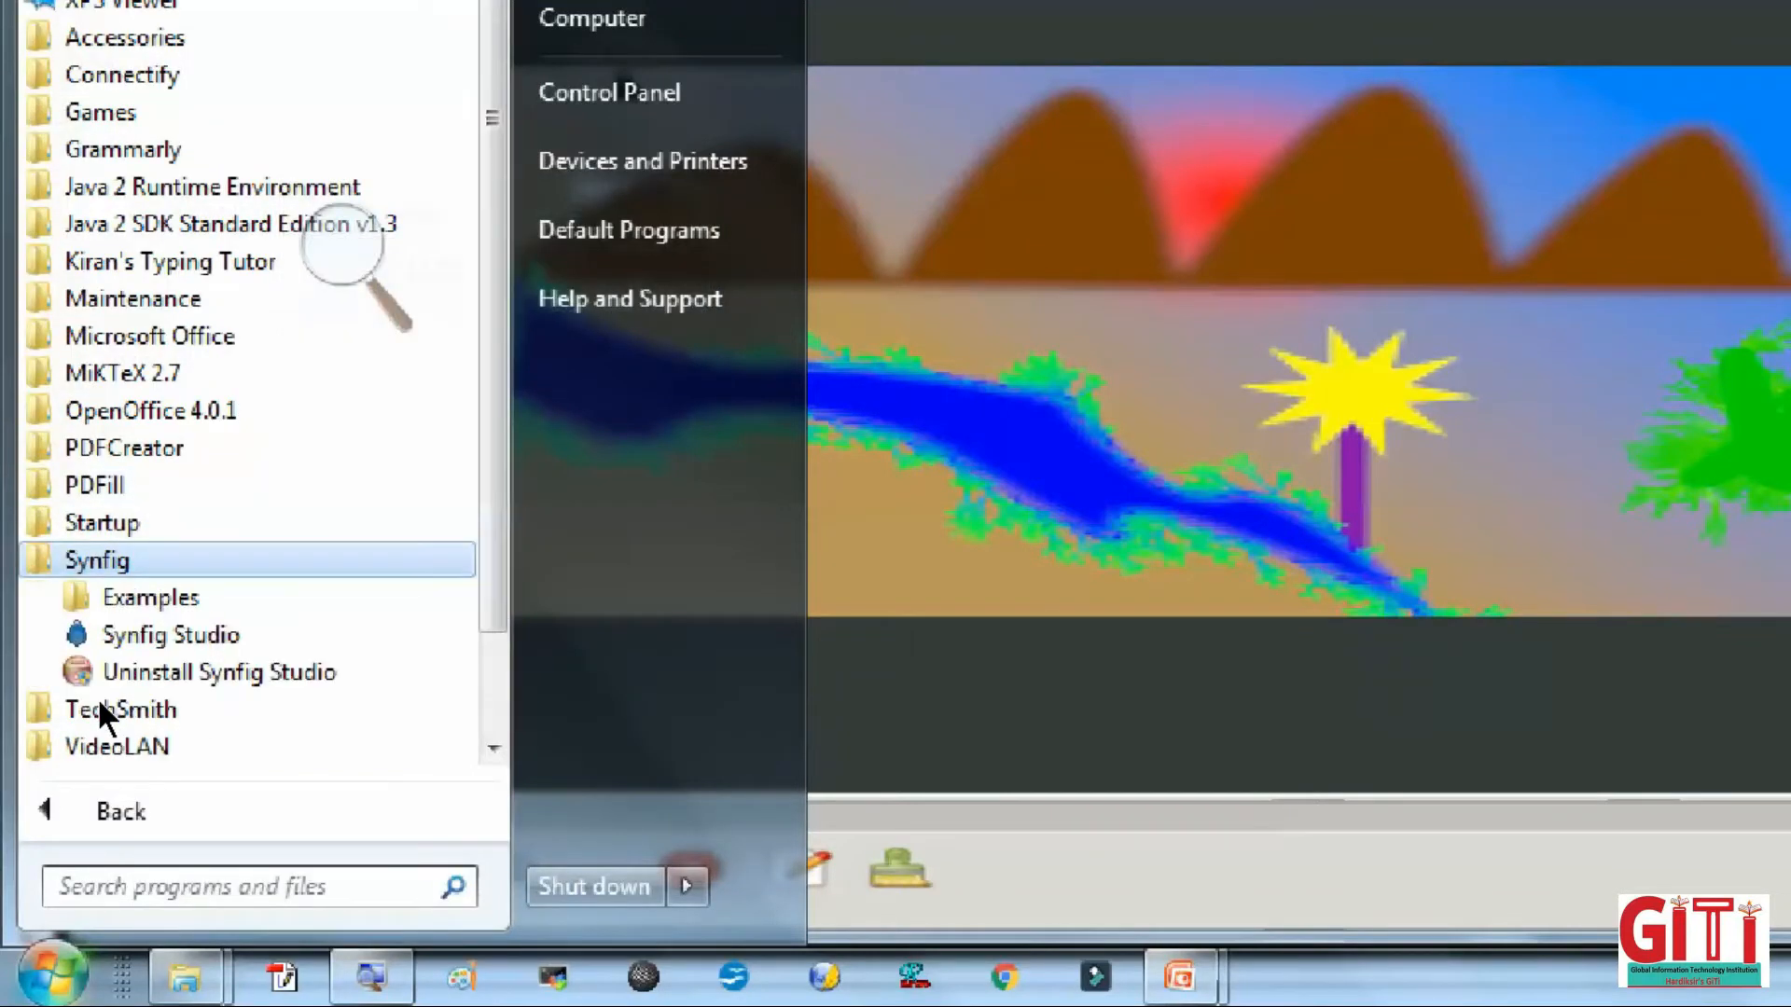
left_click(138, 746)
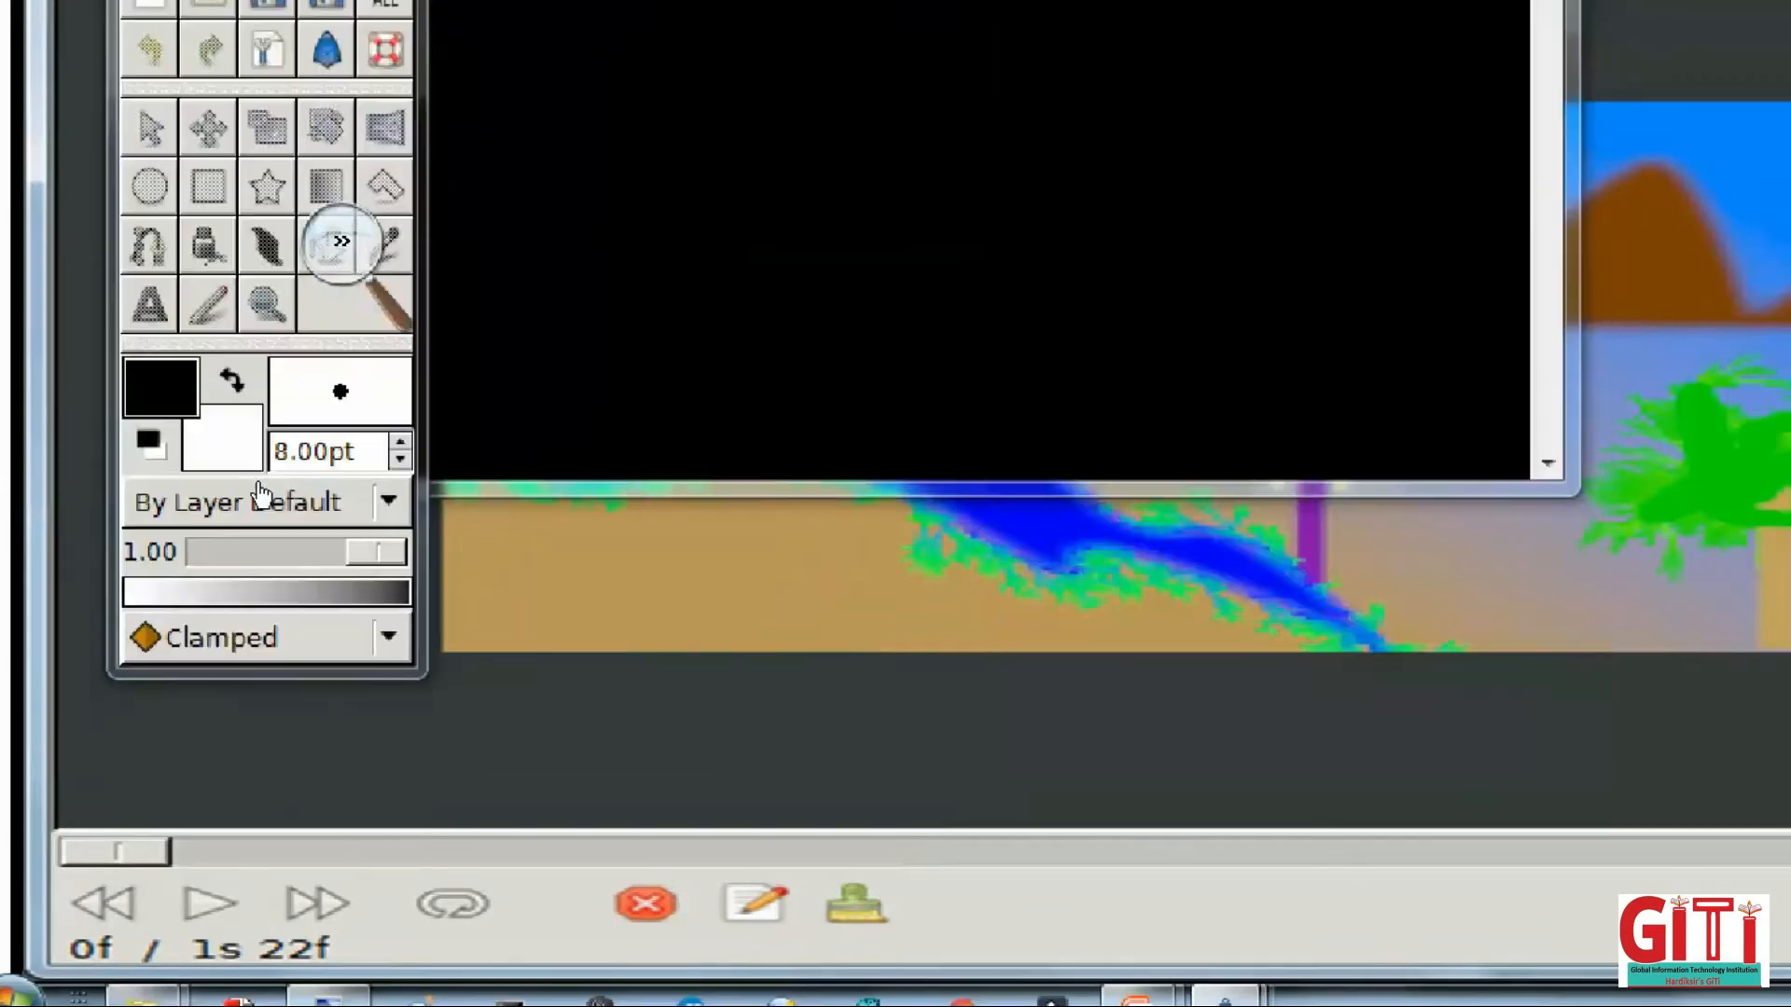
Ignore the recovery of unsaved changes and maximize the new animation's canvas window.
left_click(341, 242)
left_click(248, 493)
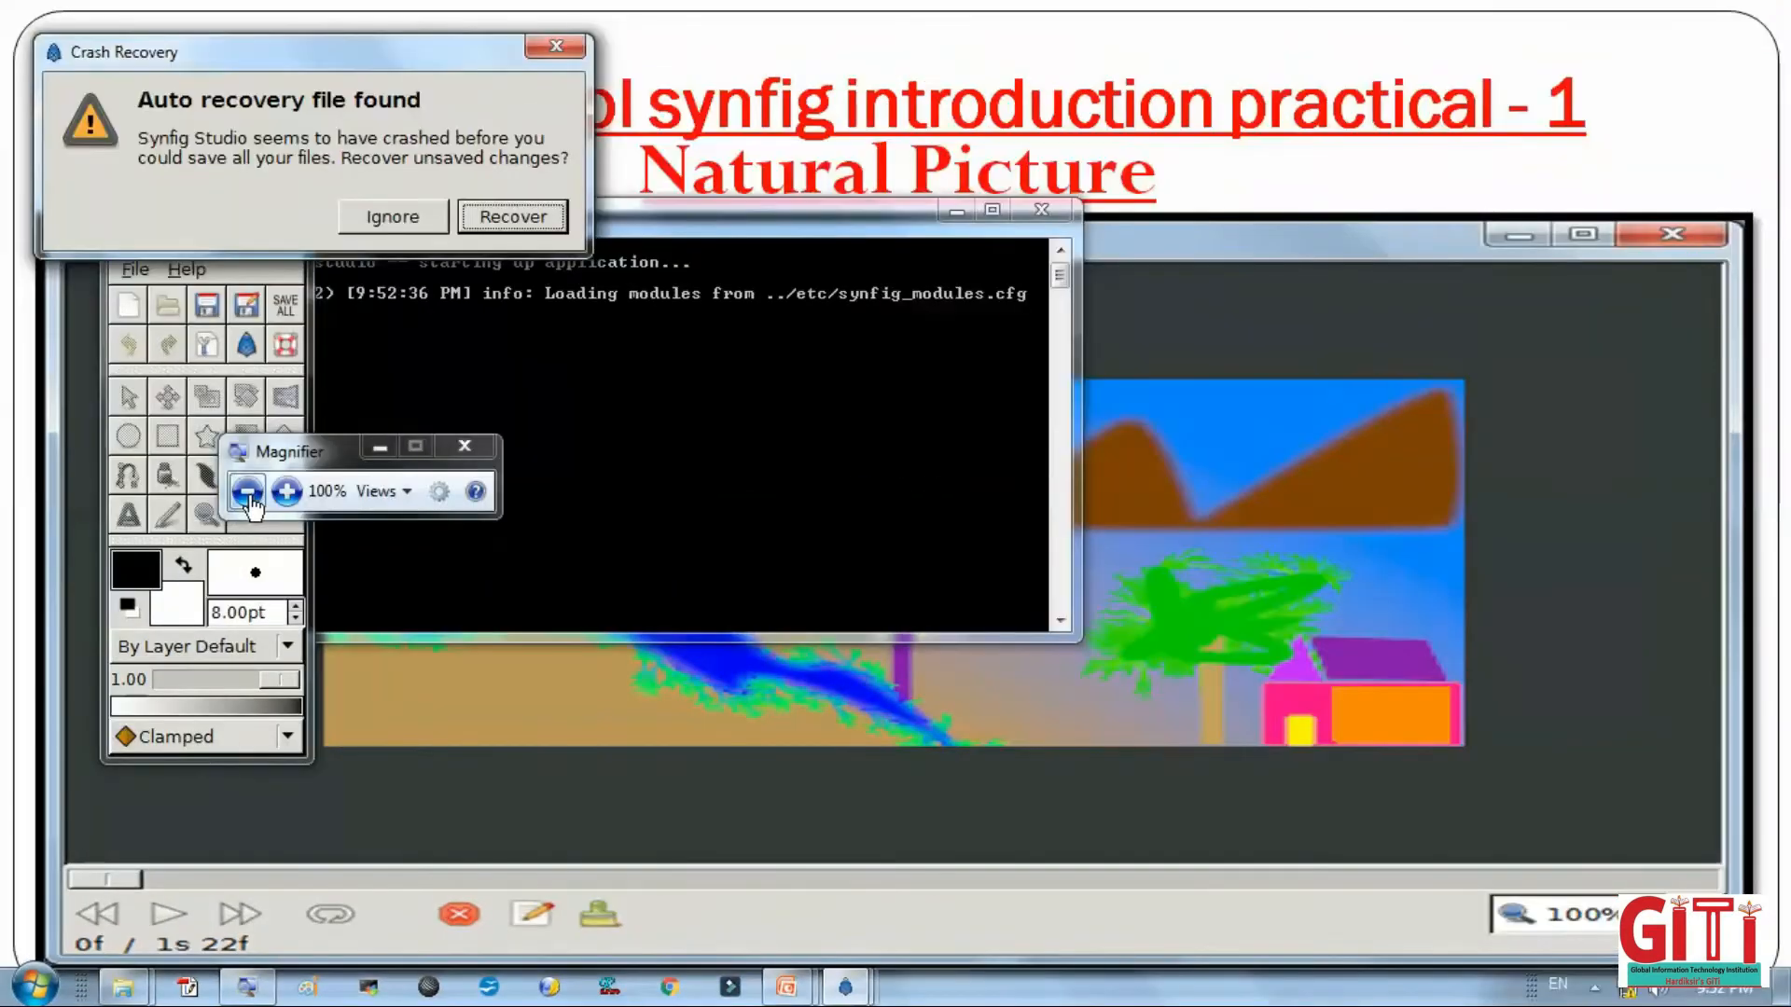
left_click(393, 229)
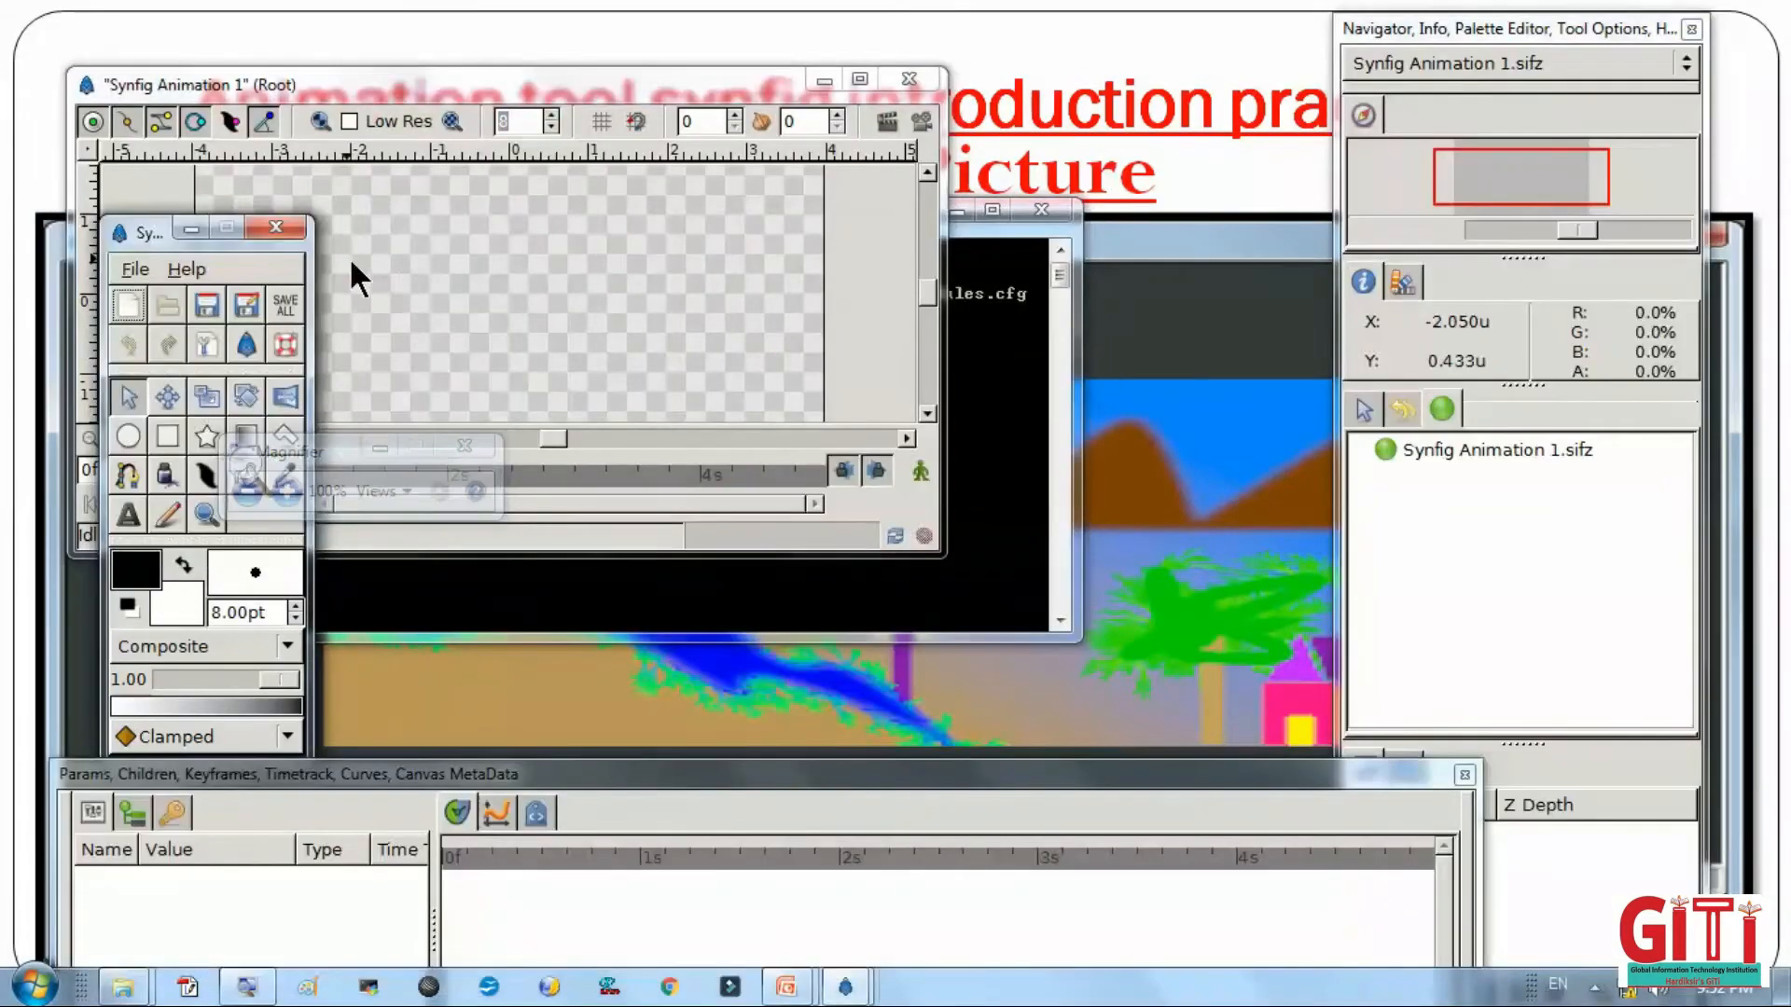
left_click(854, 80)
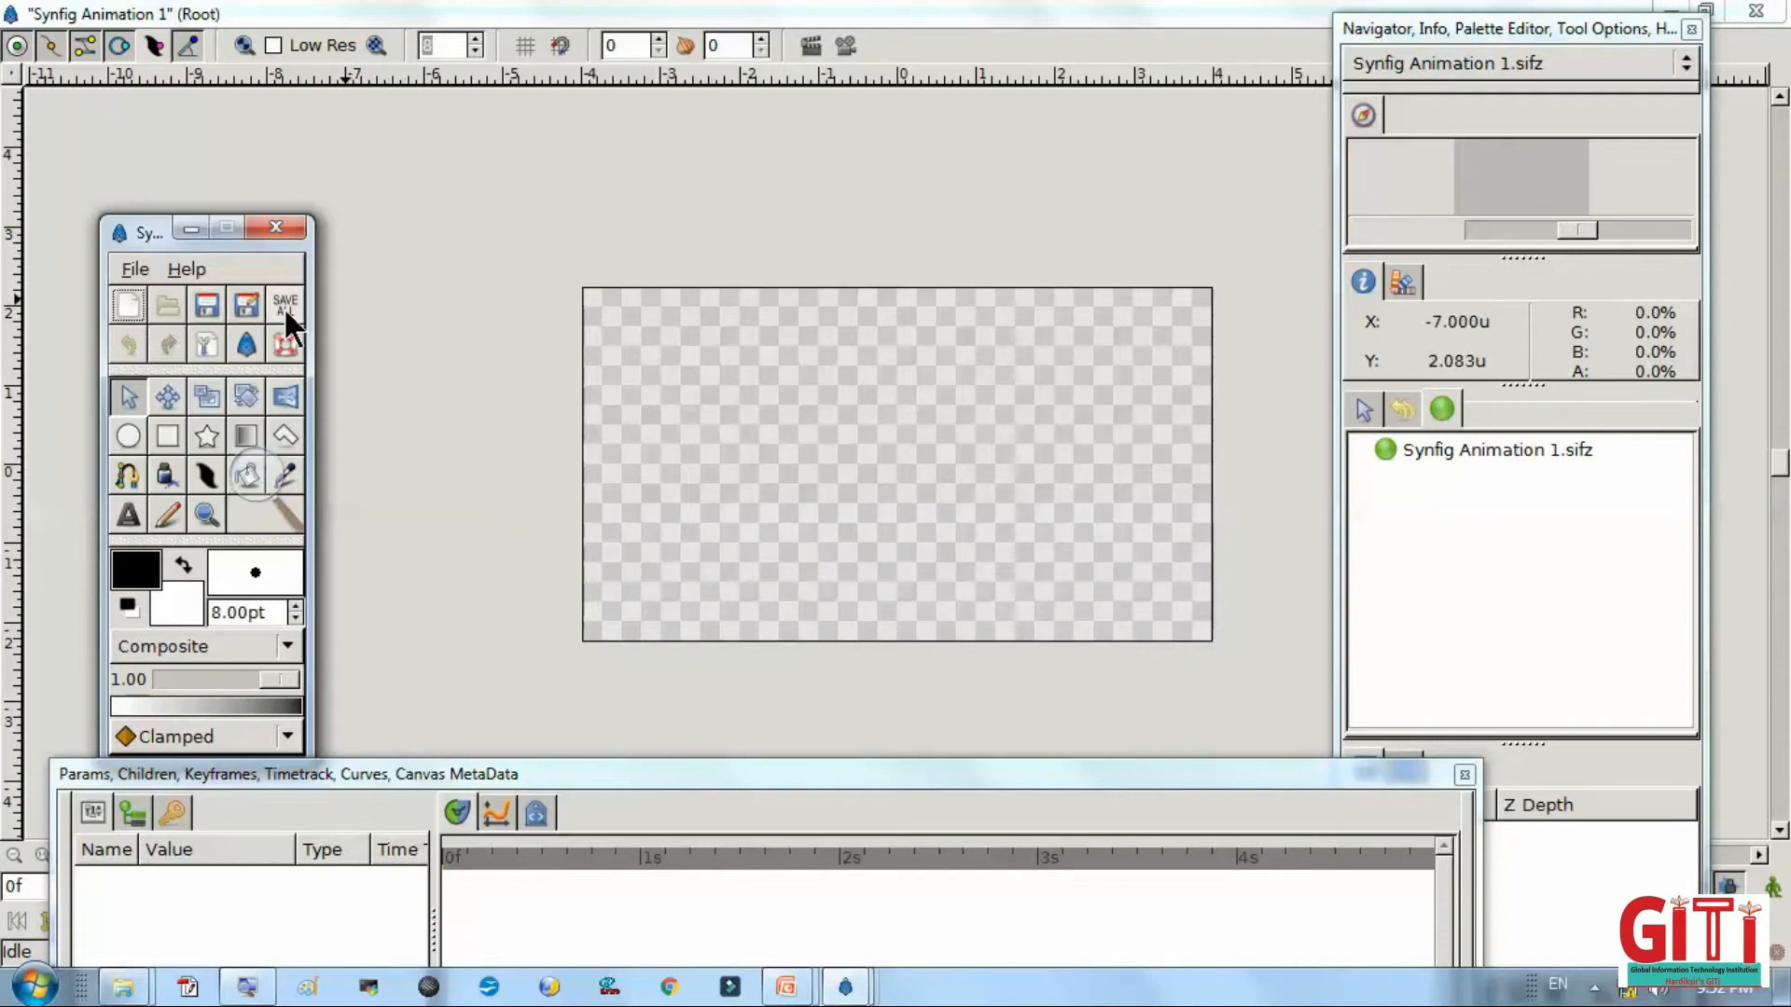
Save the new animation to the Desktop as Synfig Animation 1.sifz in file format version 0.63.05 (current).
left_click(207, 305)
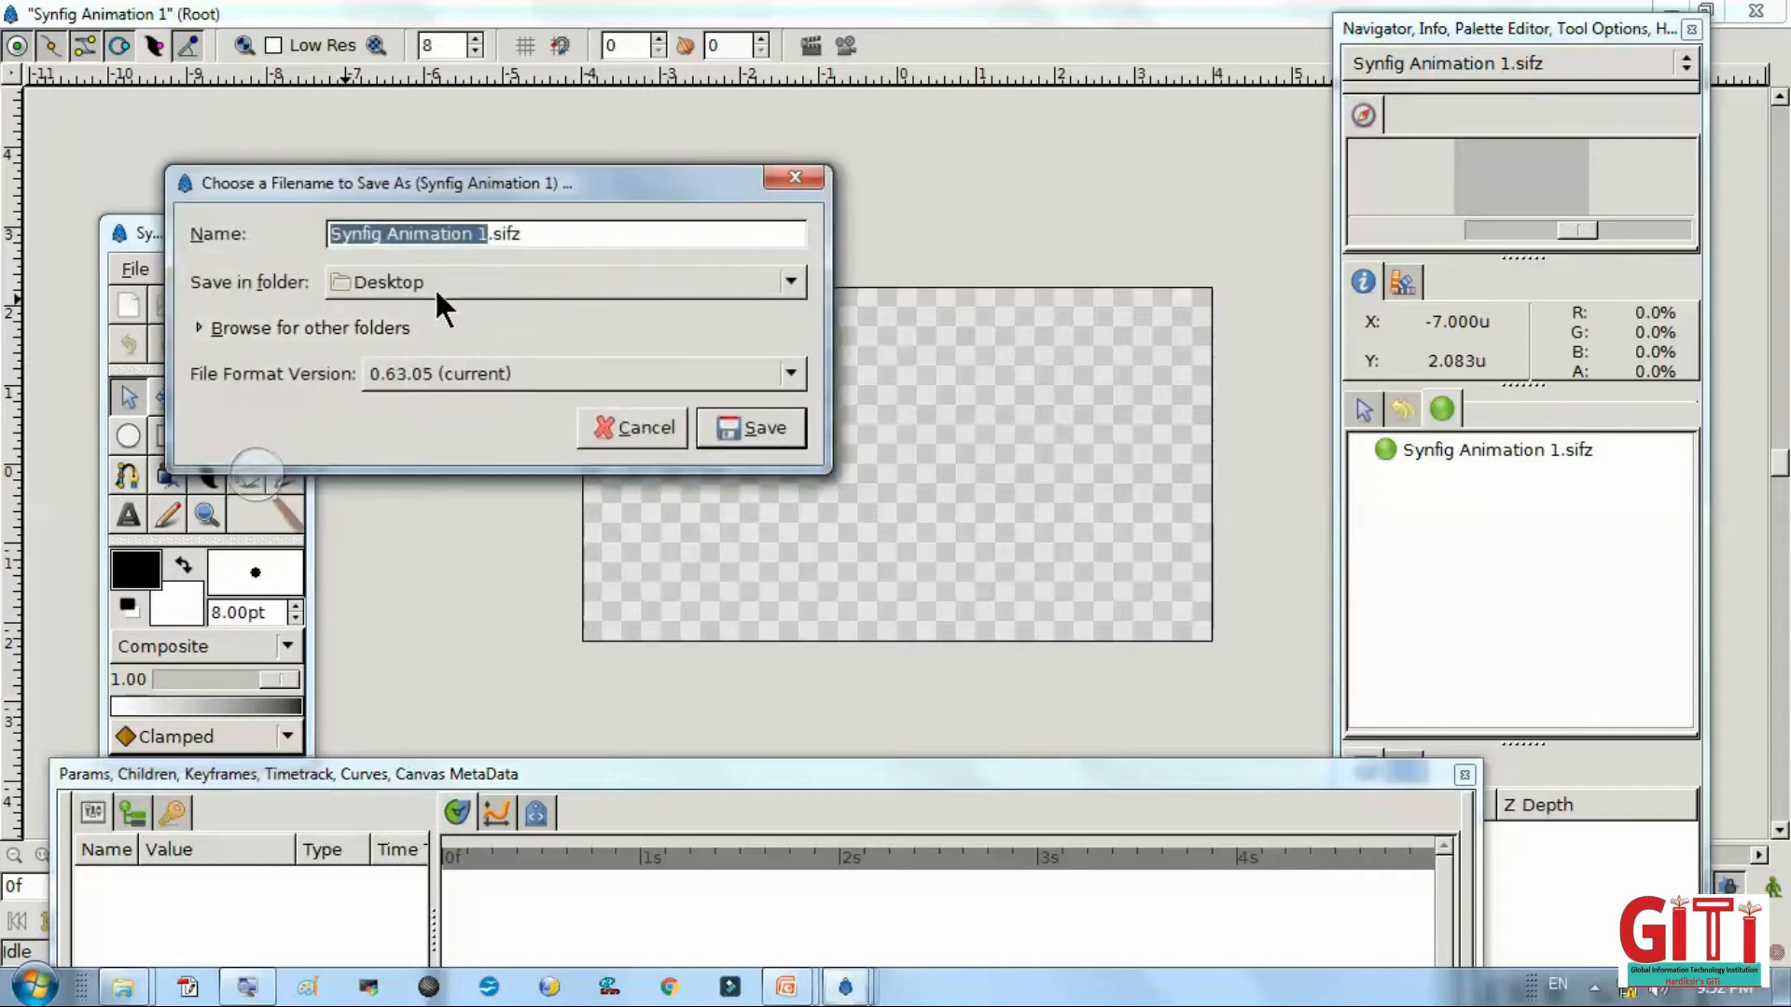
left_click(284, 490)
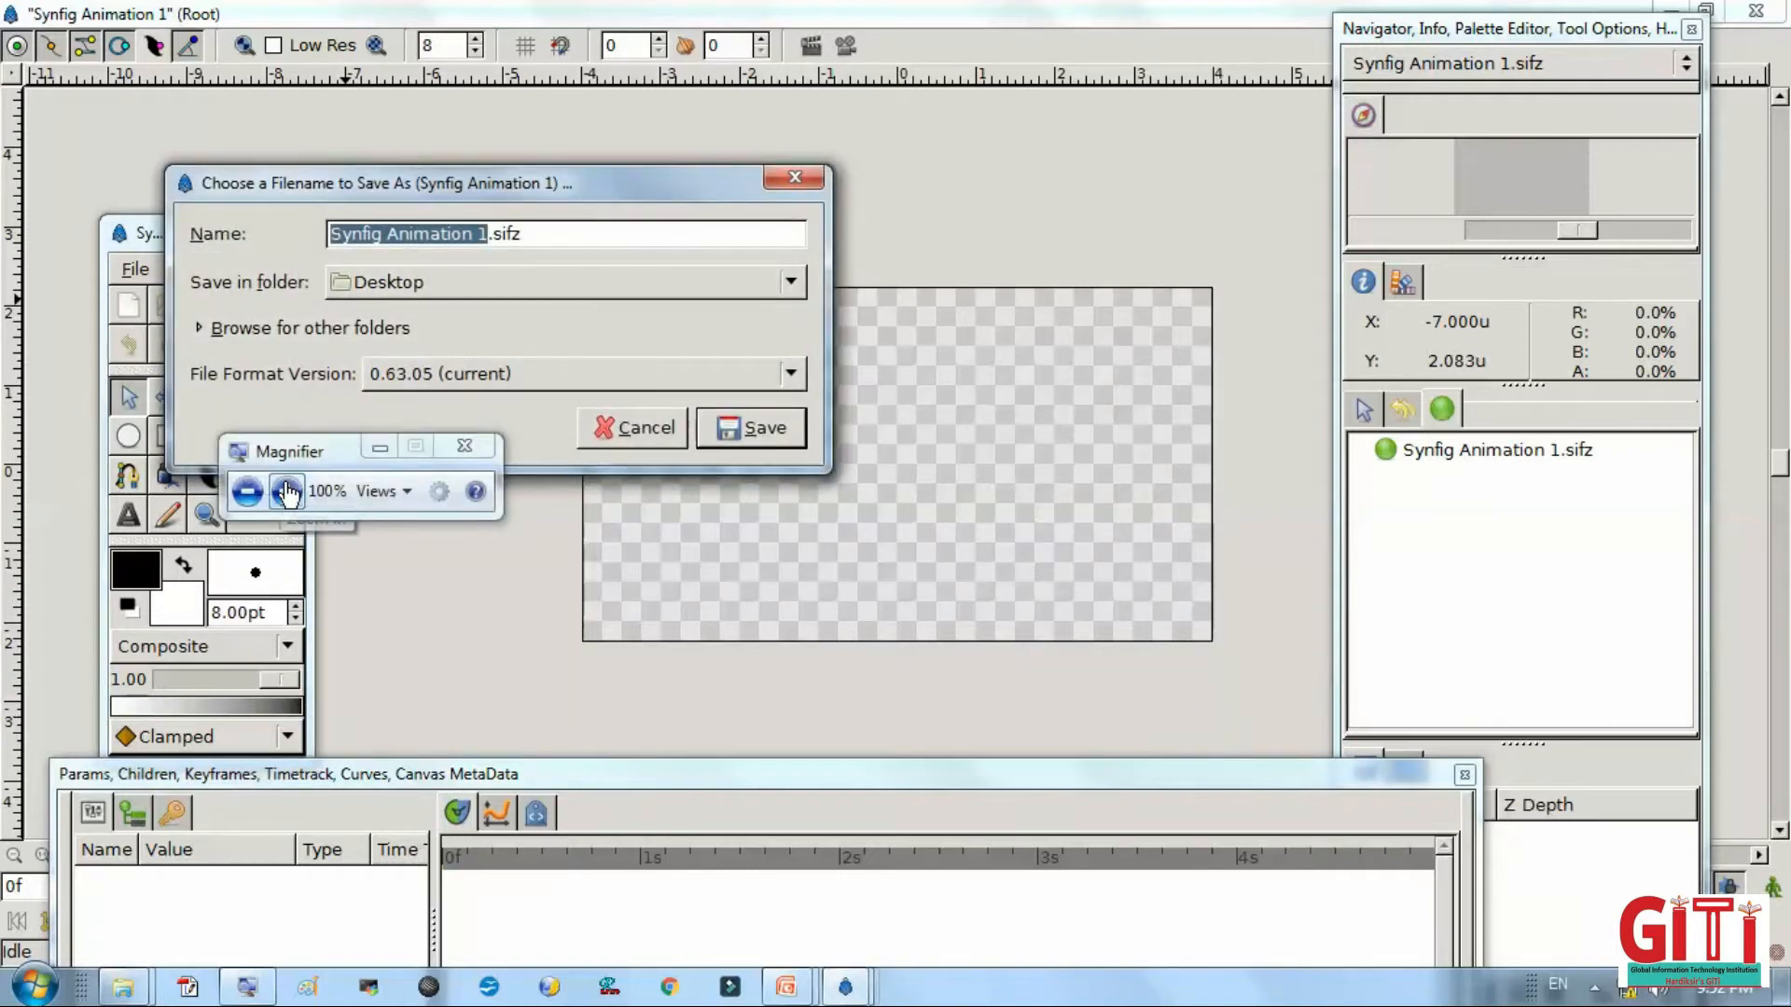
left_click(284, 491)
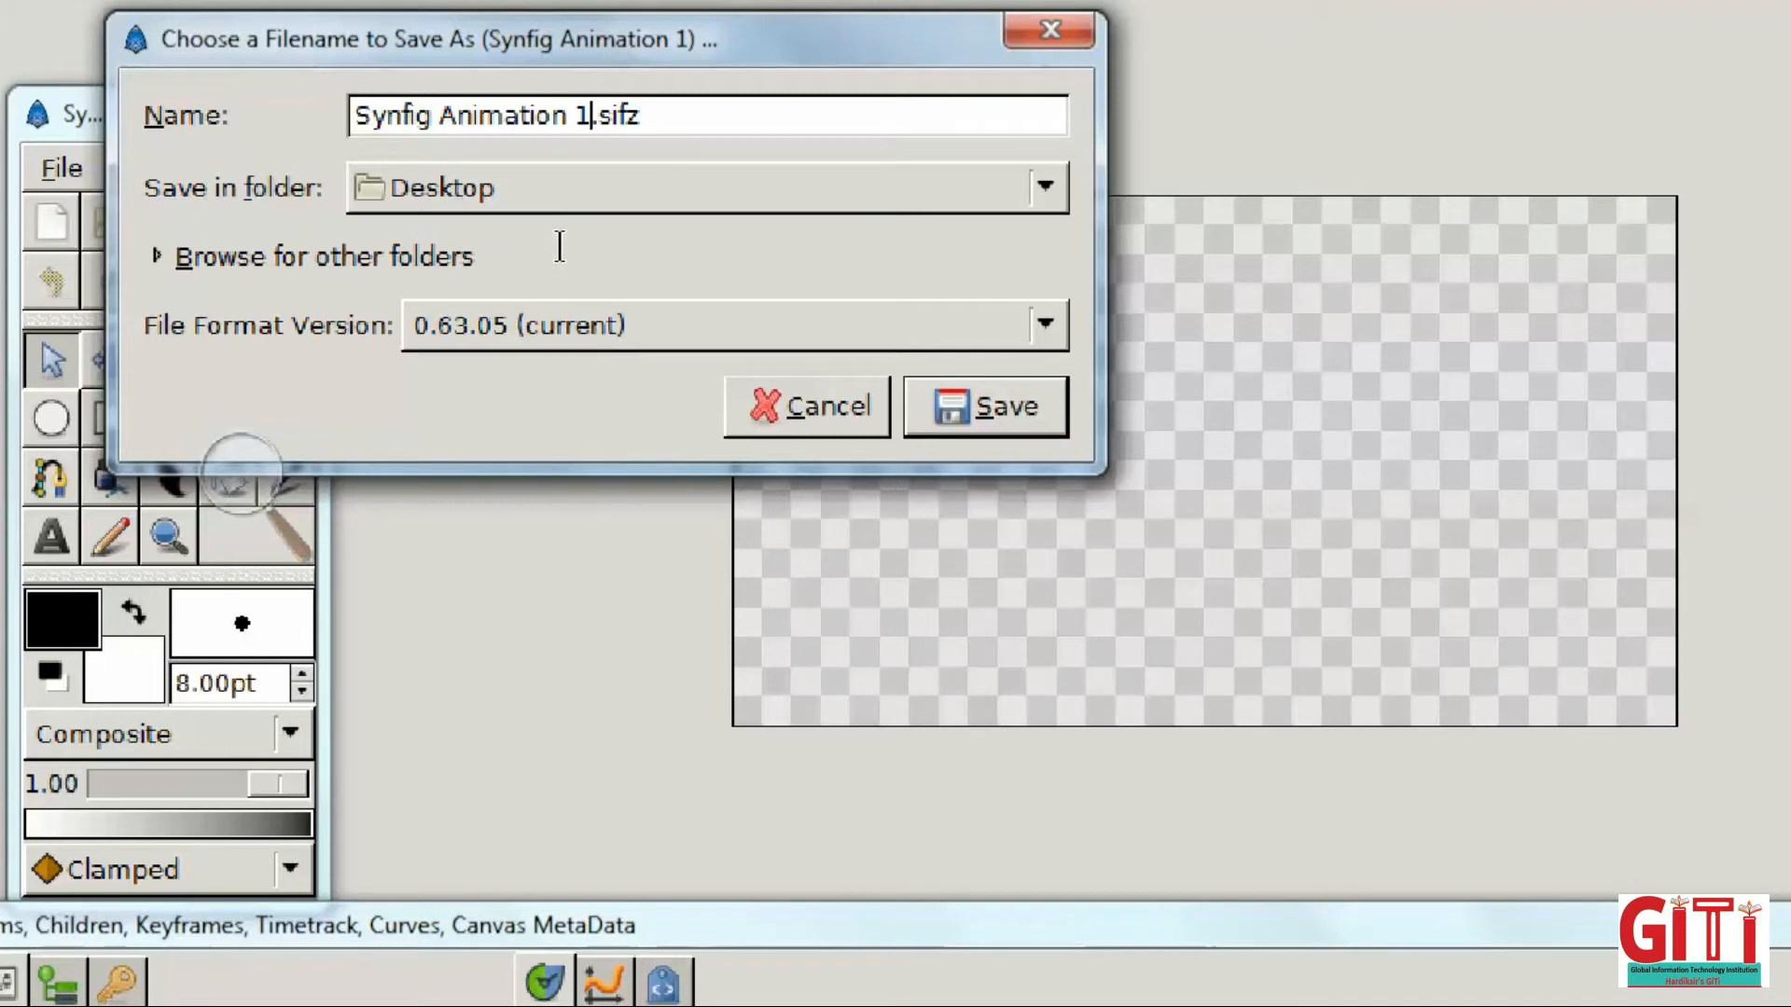
left_click_drag(526, 192, 558, 239)
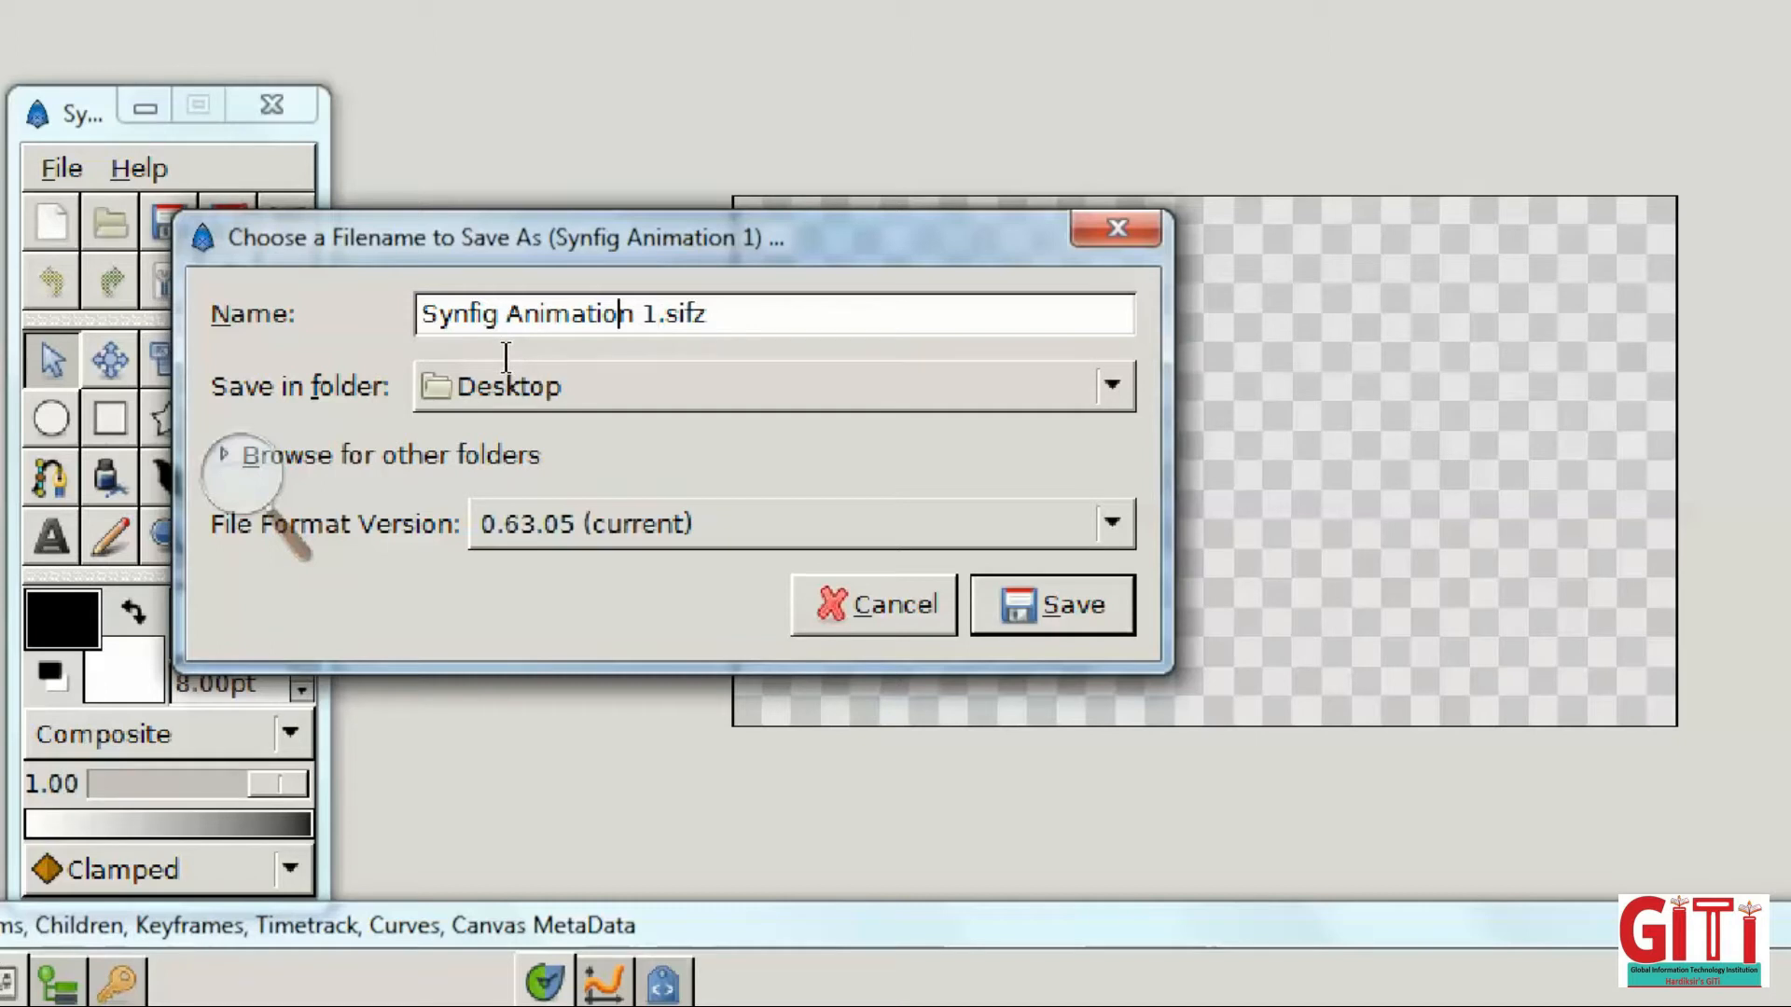
left_click(229, 477)
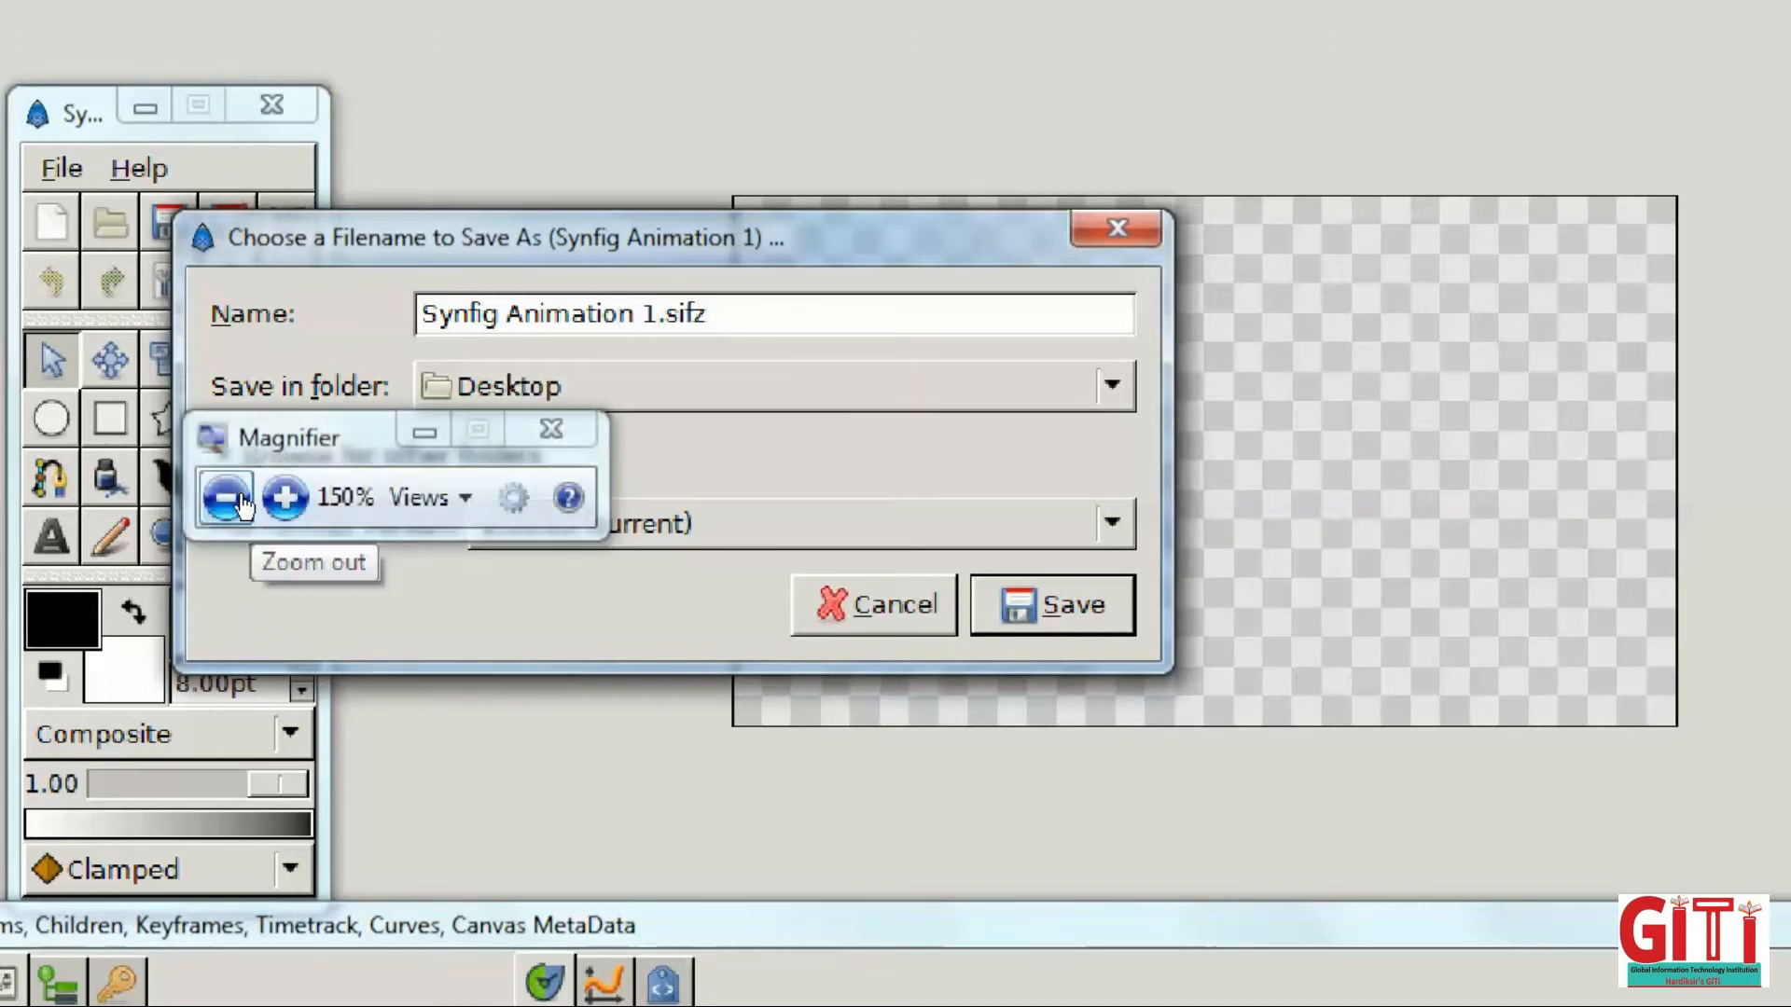
left_click(241, 502)
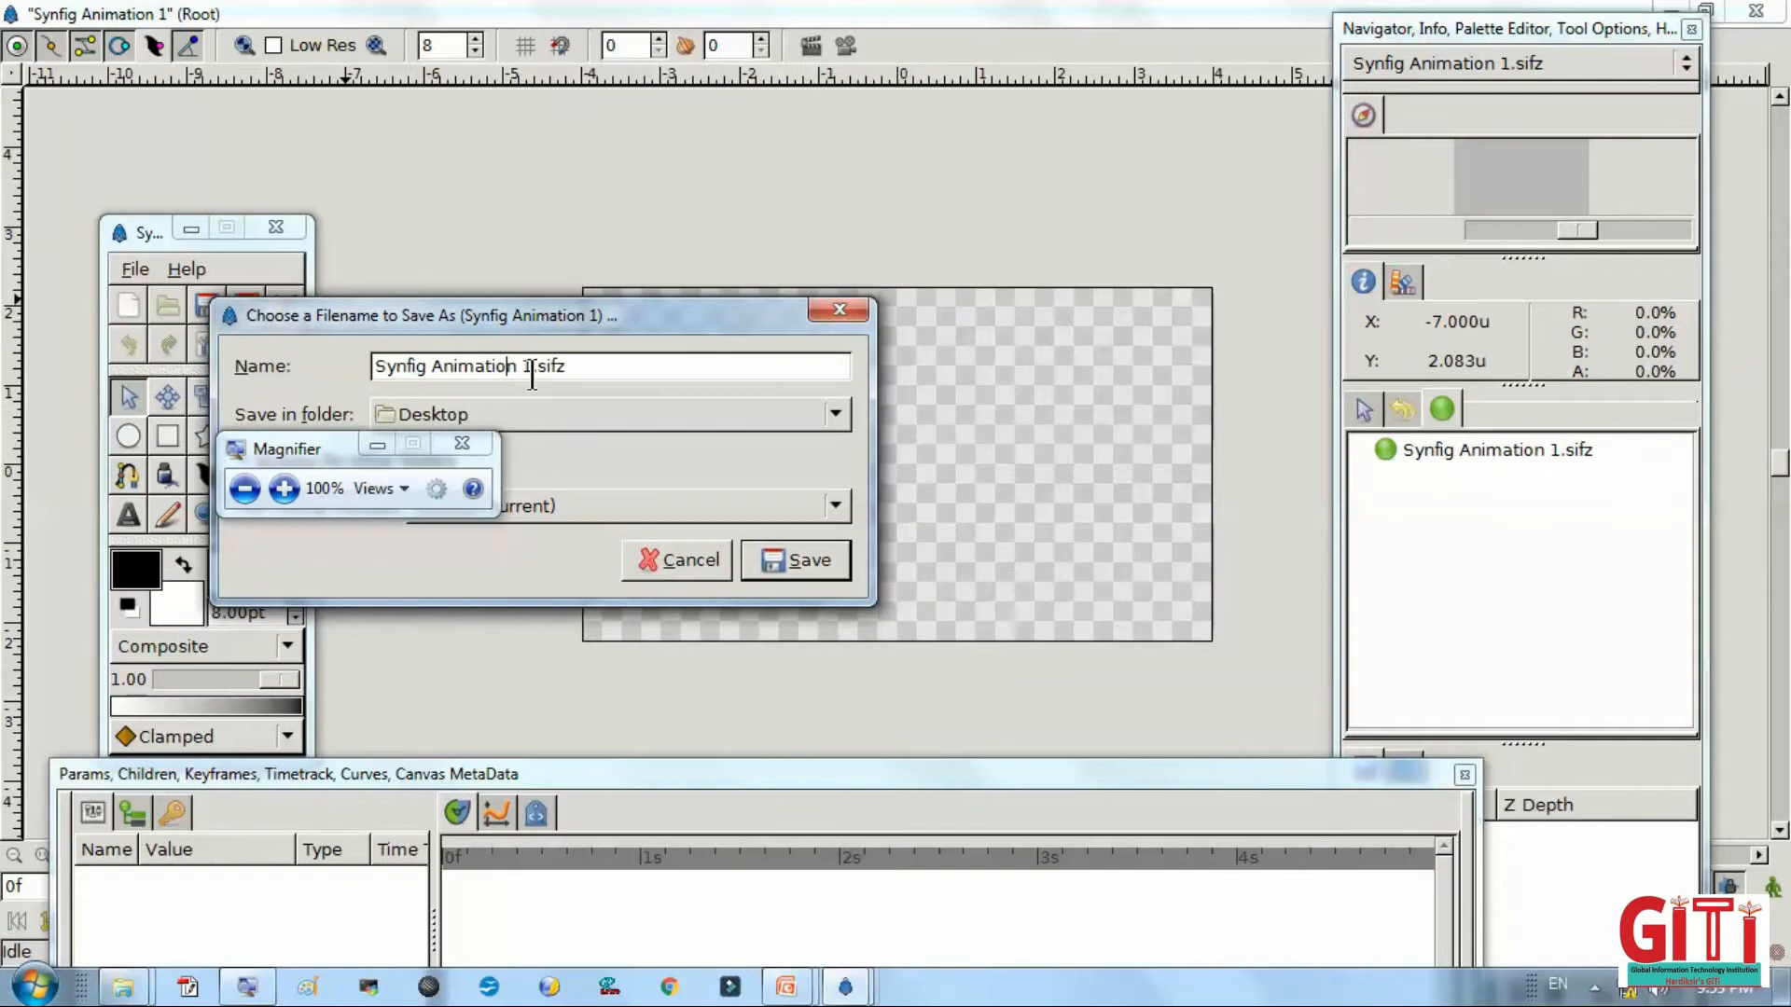
left_click_drag(641, 317, 798, 295)
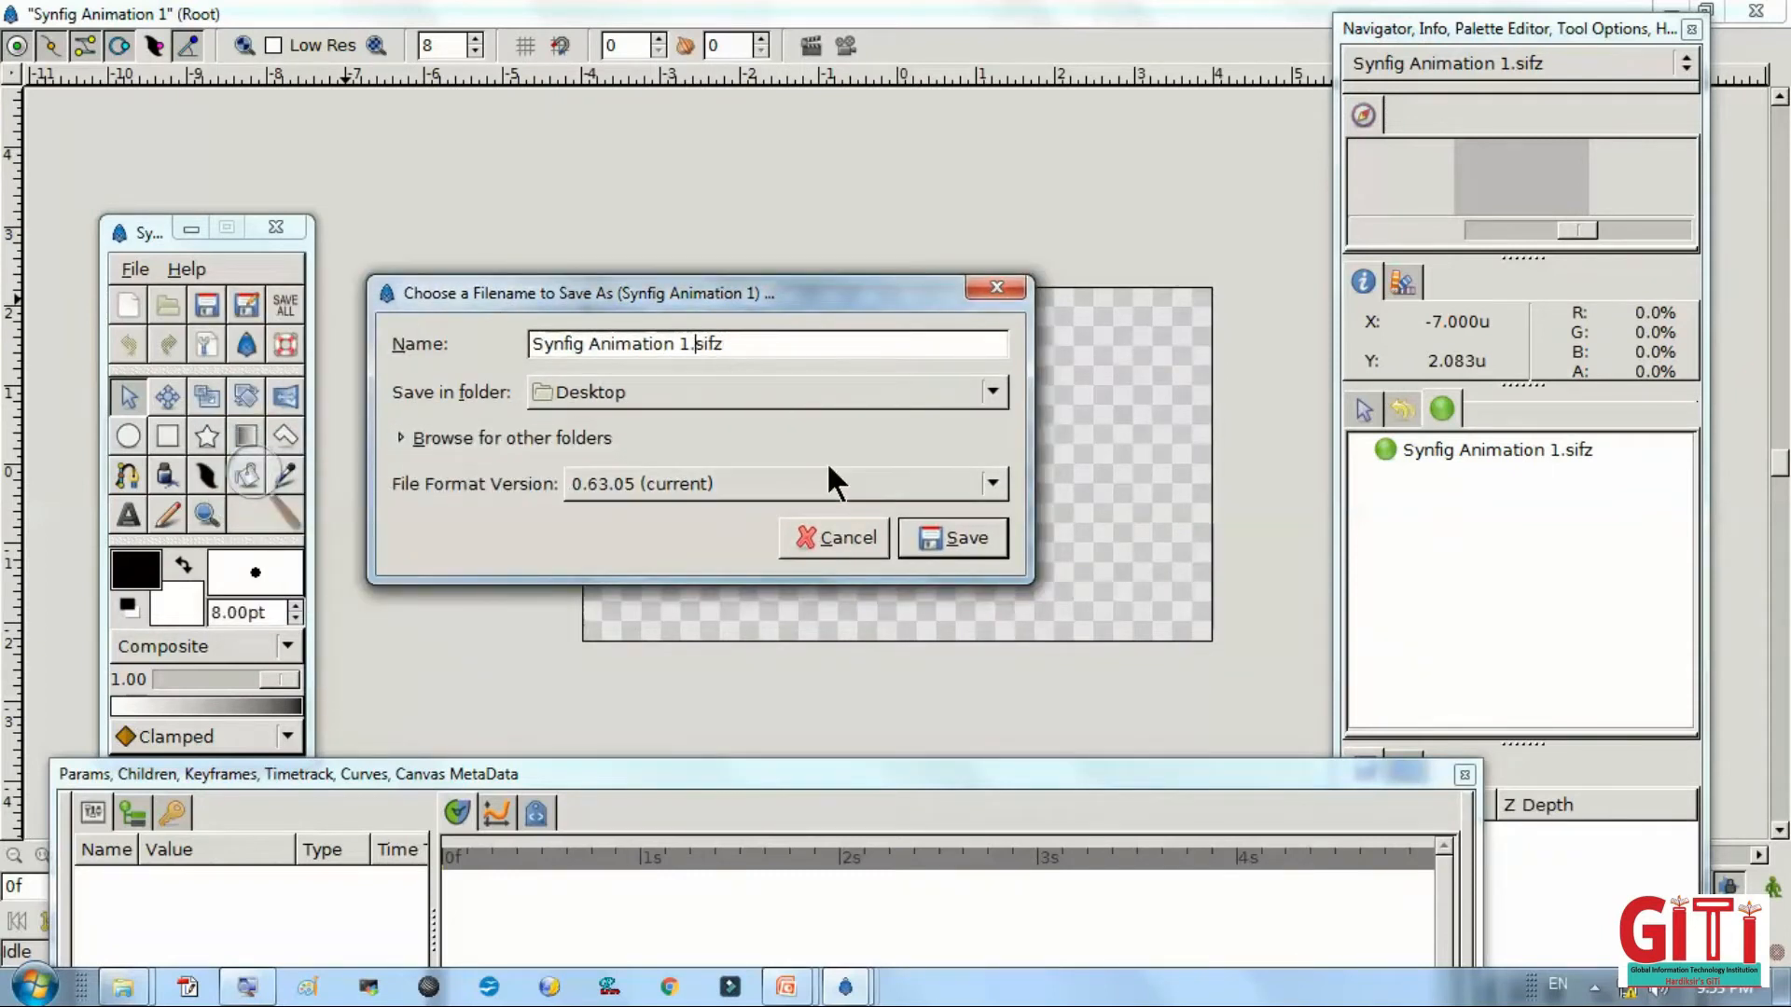
left_click(966, 538)
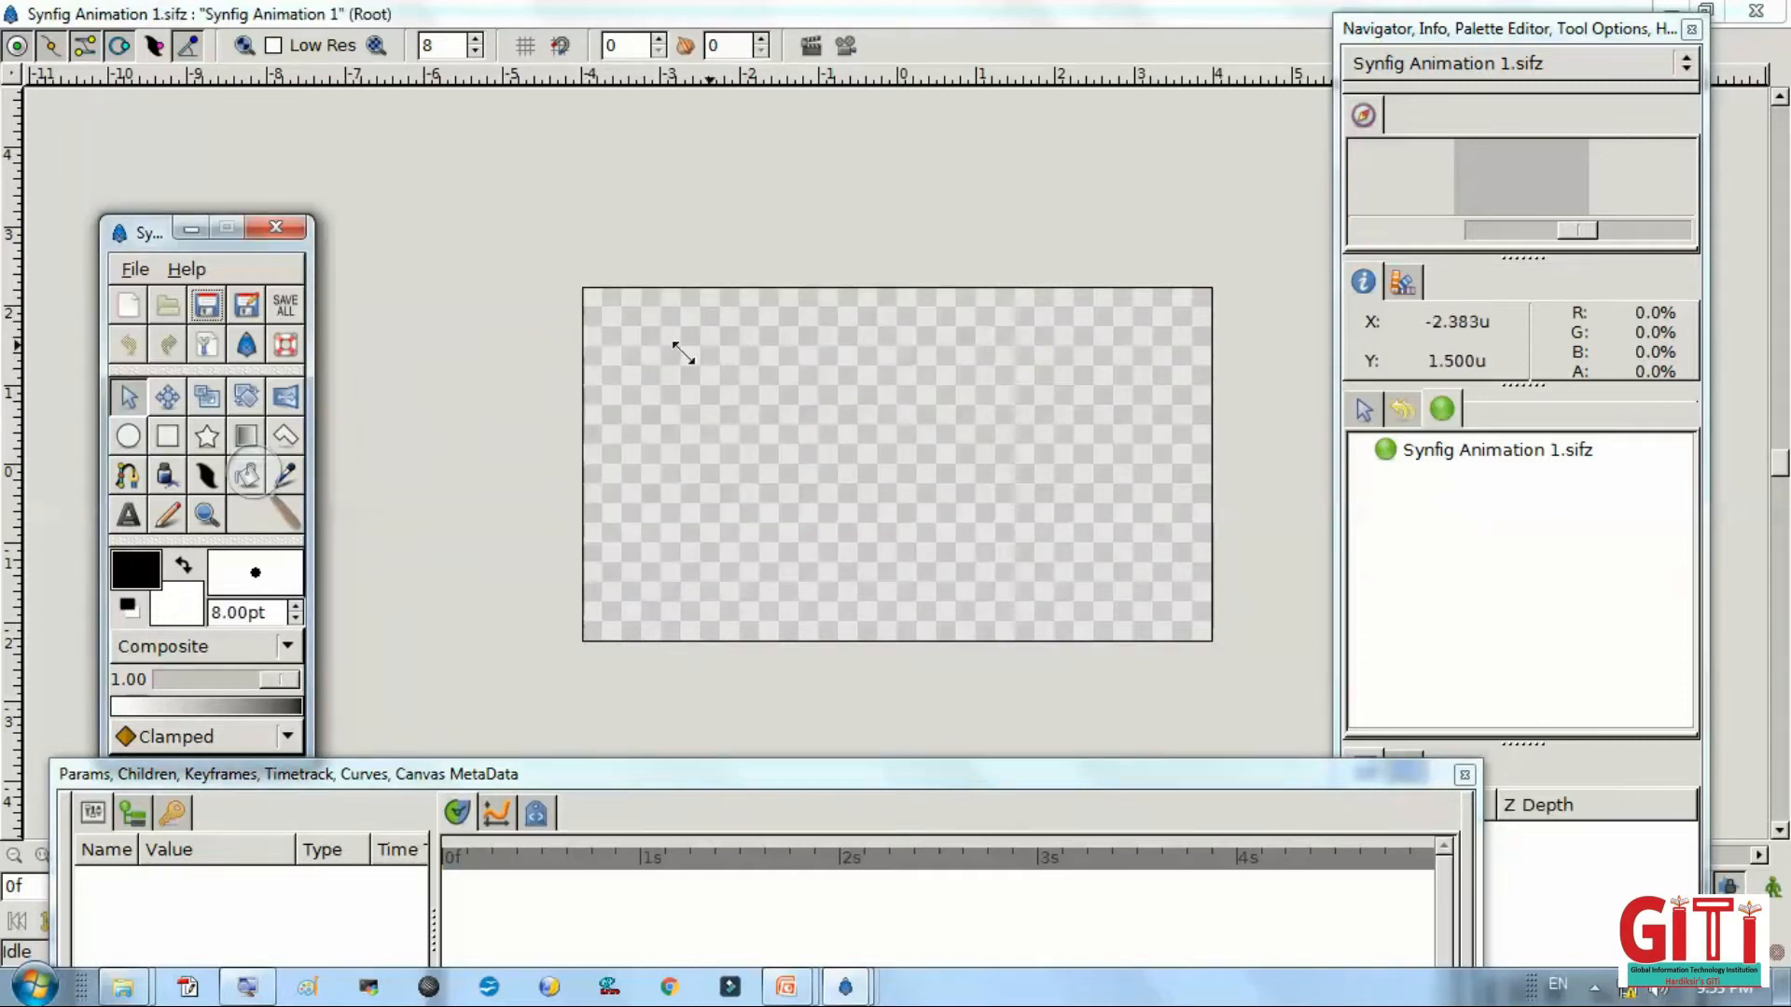
Move the Navigator dock window away from the canvas and set the canvas zoom to 129.1%.
left_click_drag(1559, 226, 1569, 227)
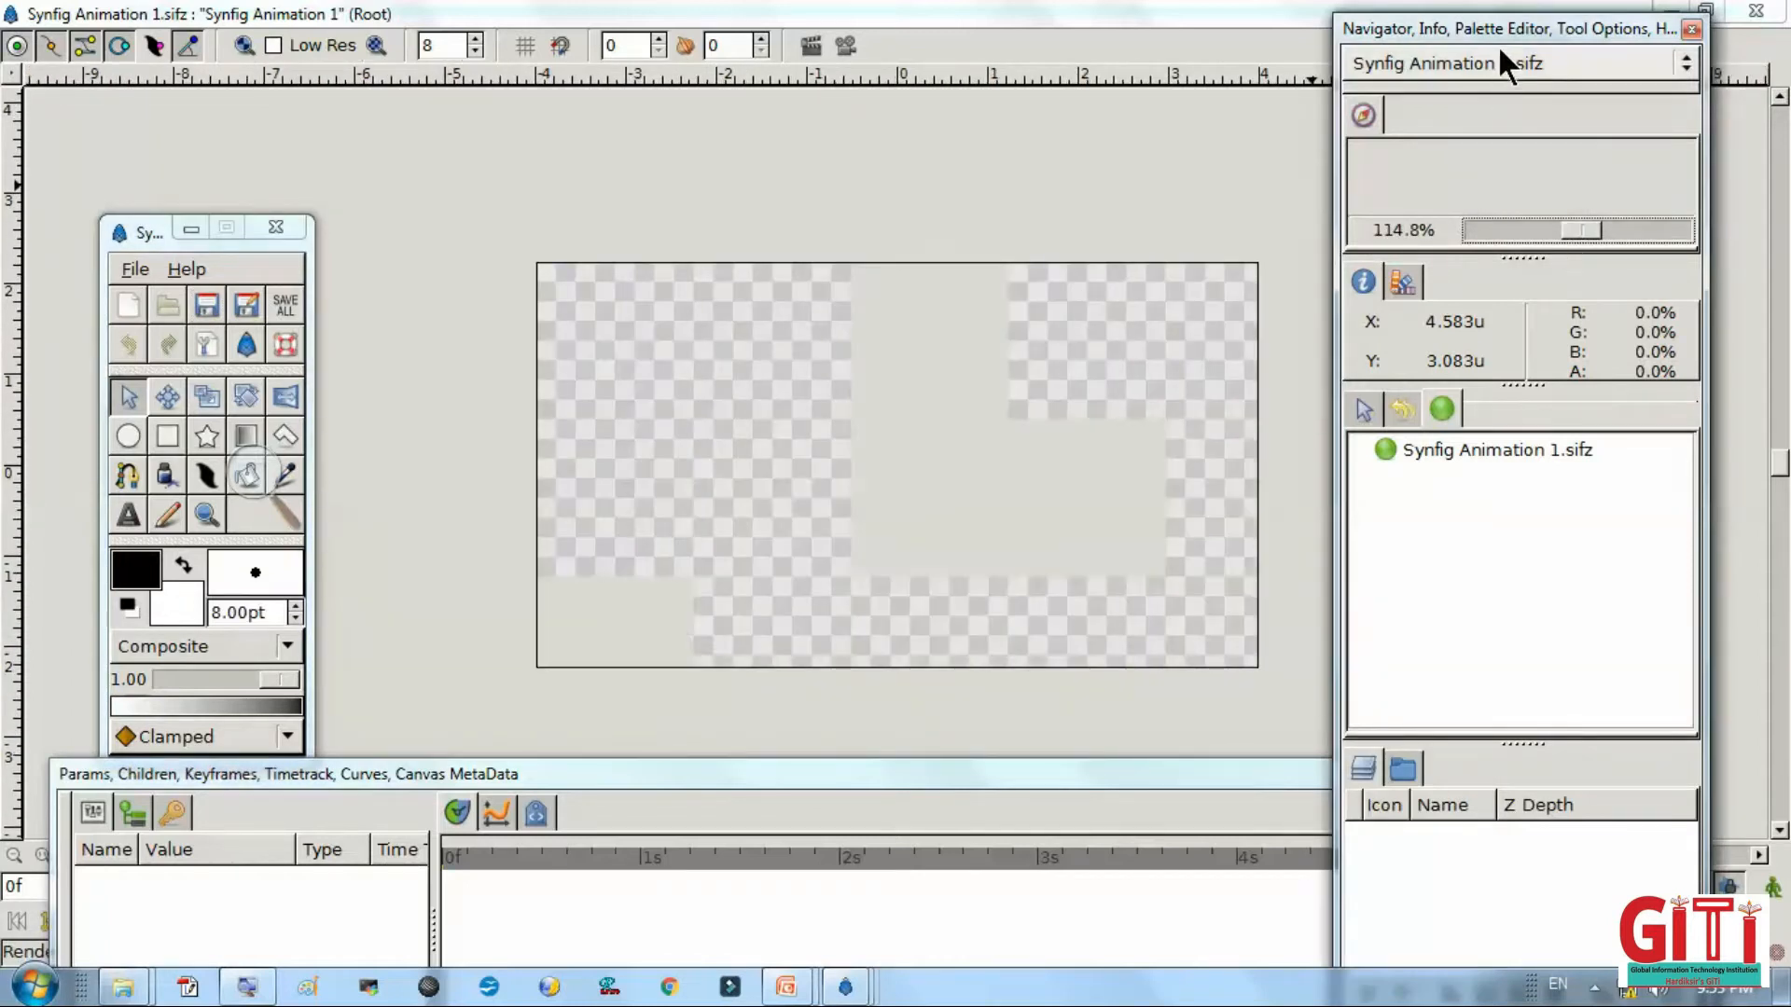
left_click_drag(1517, 28, 1539, 27)
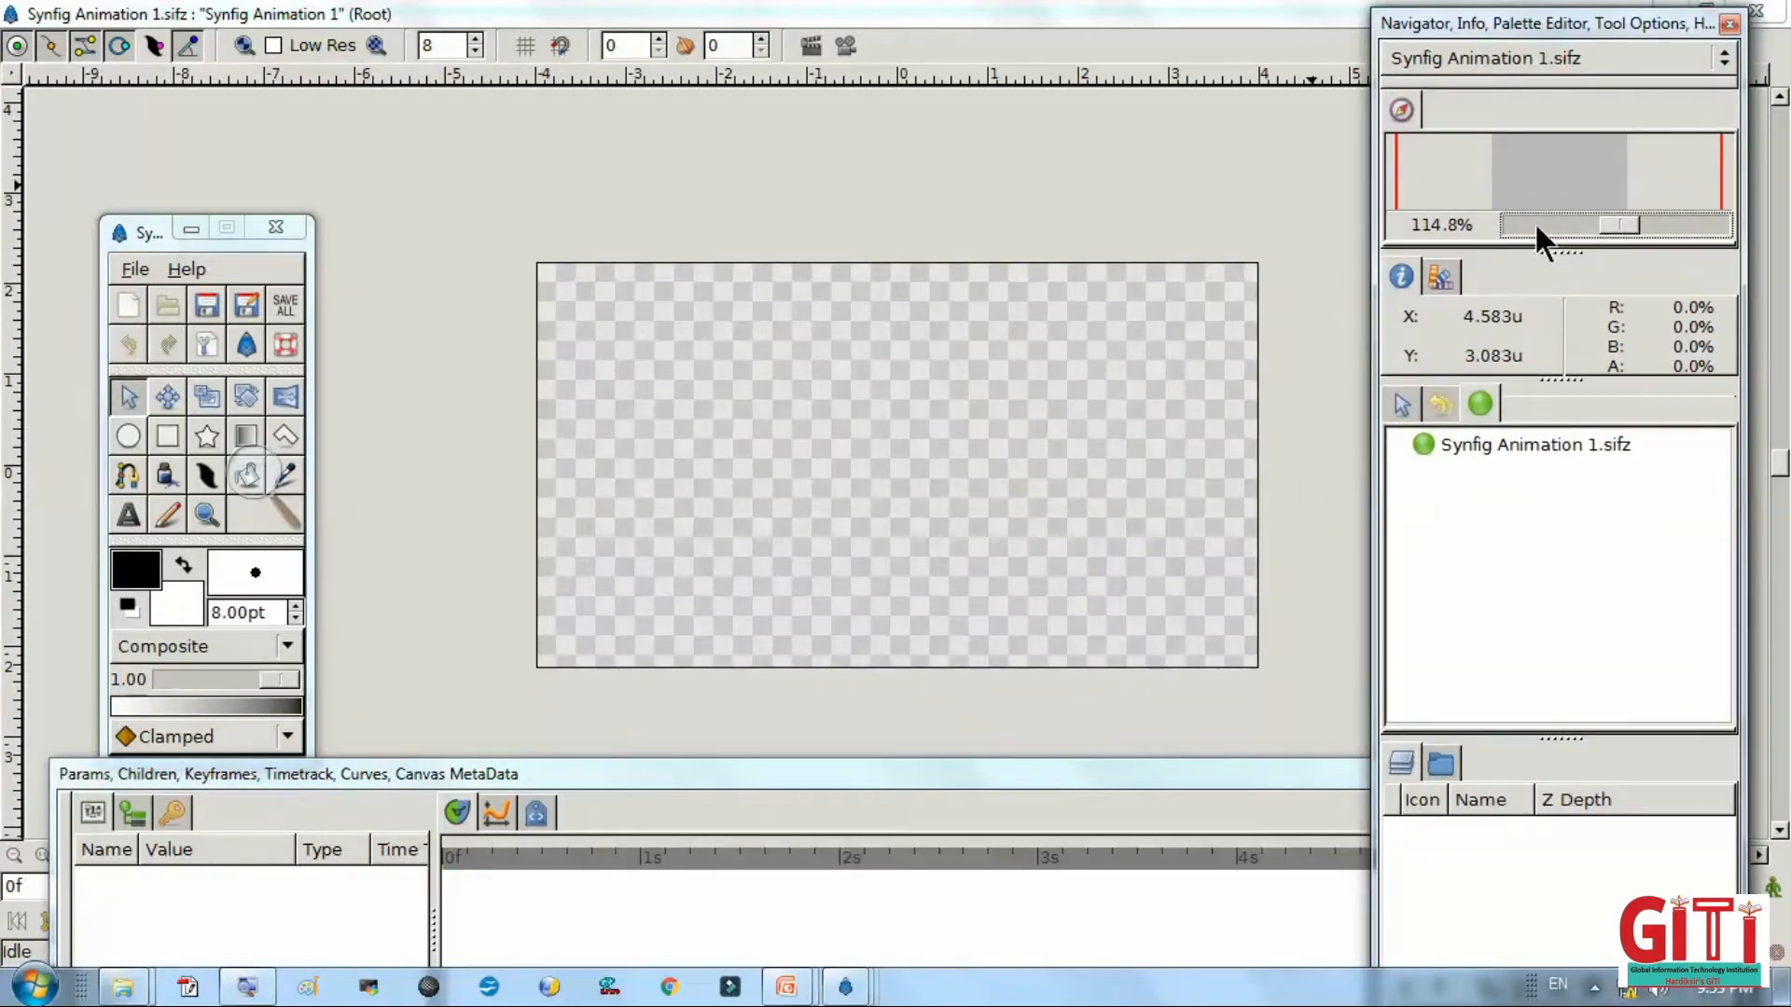
left_click_drag(1600, 227, 1621, 226)
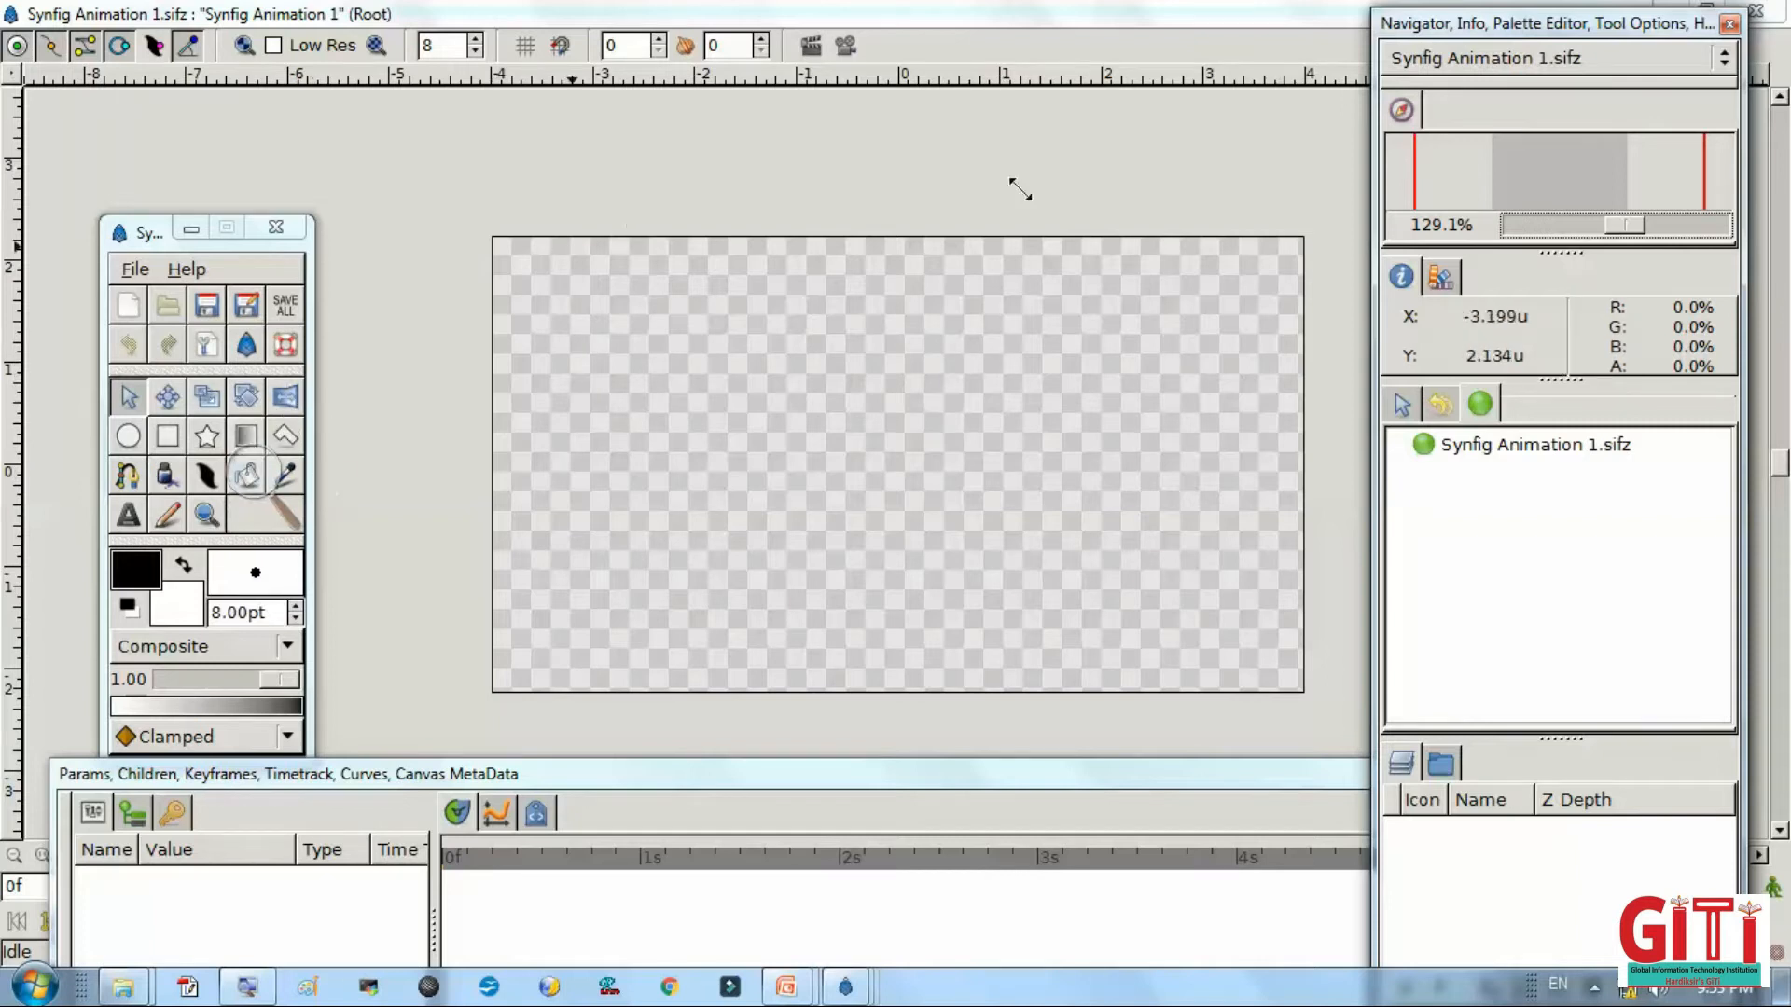
Set the outline colour to bright blue and the fill colour to light tan from the palette.
left_click(1440, 276)
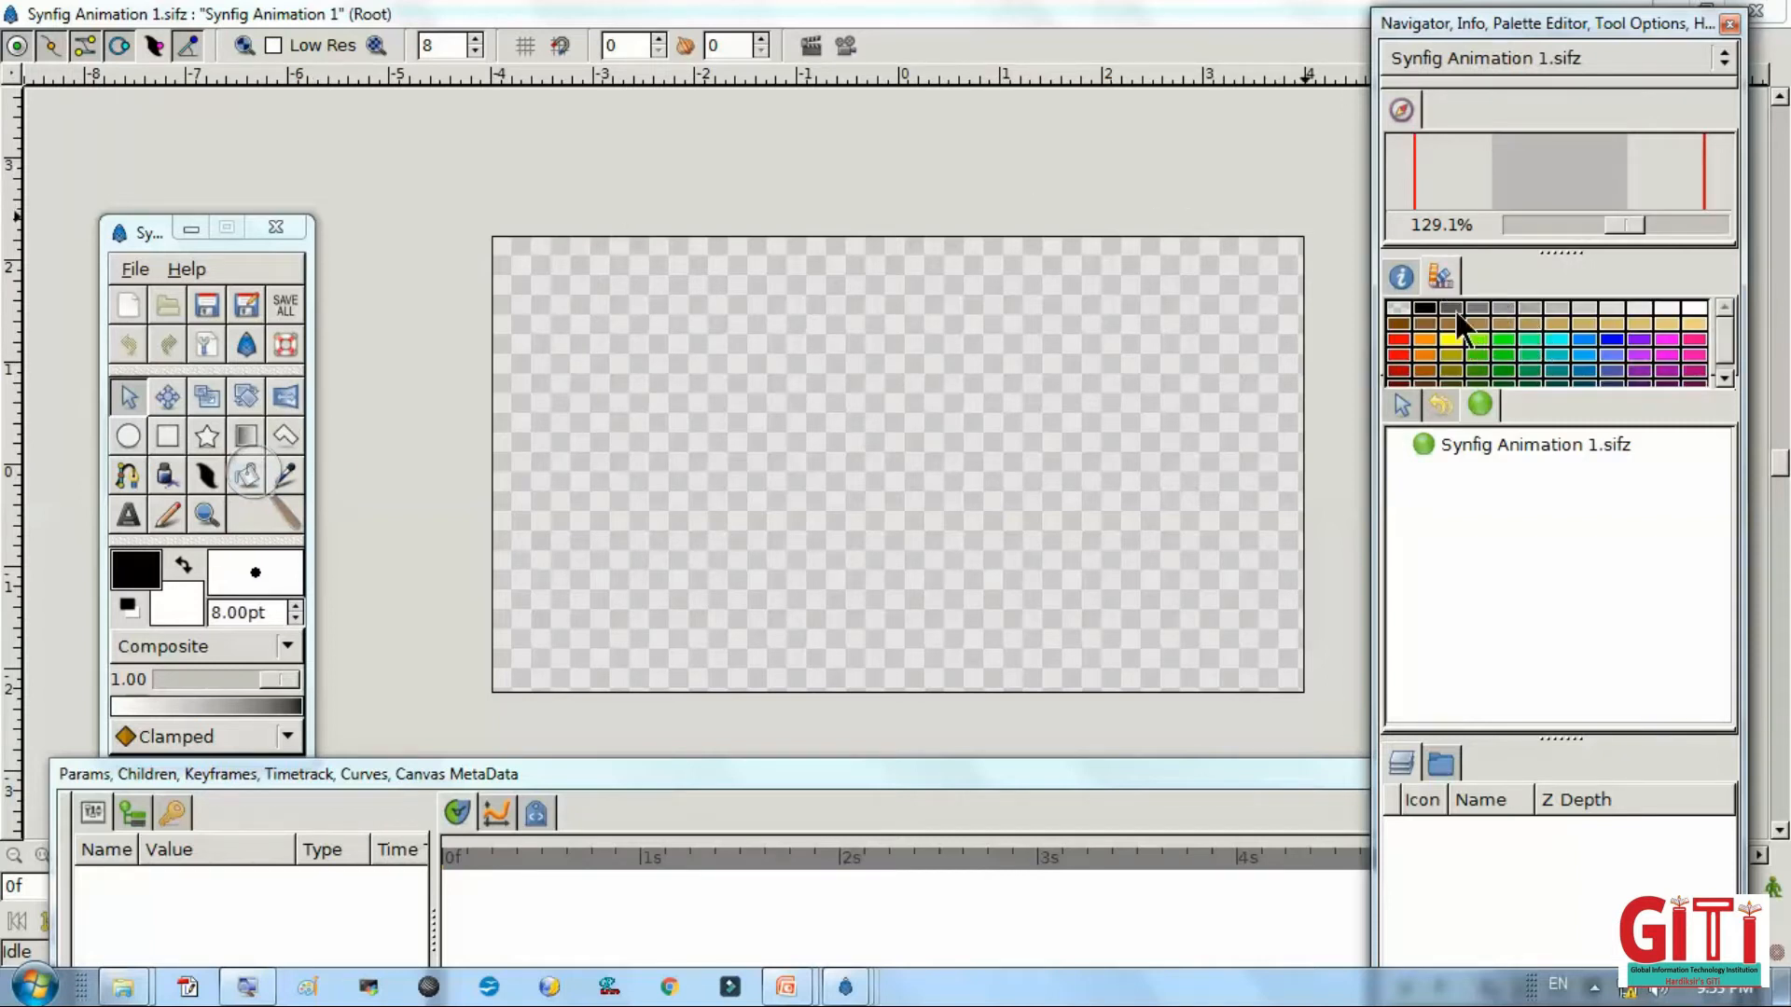
left_click(1687, 322)
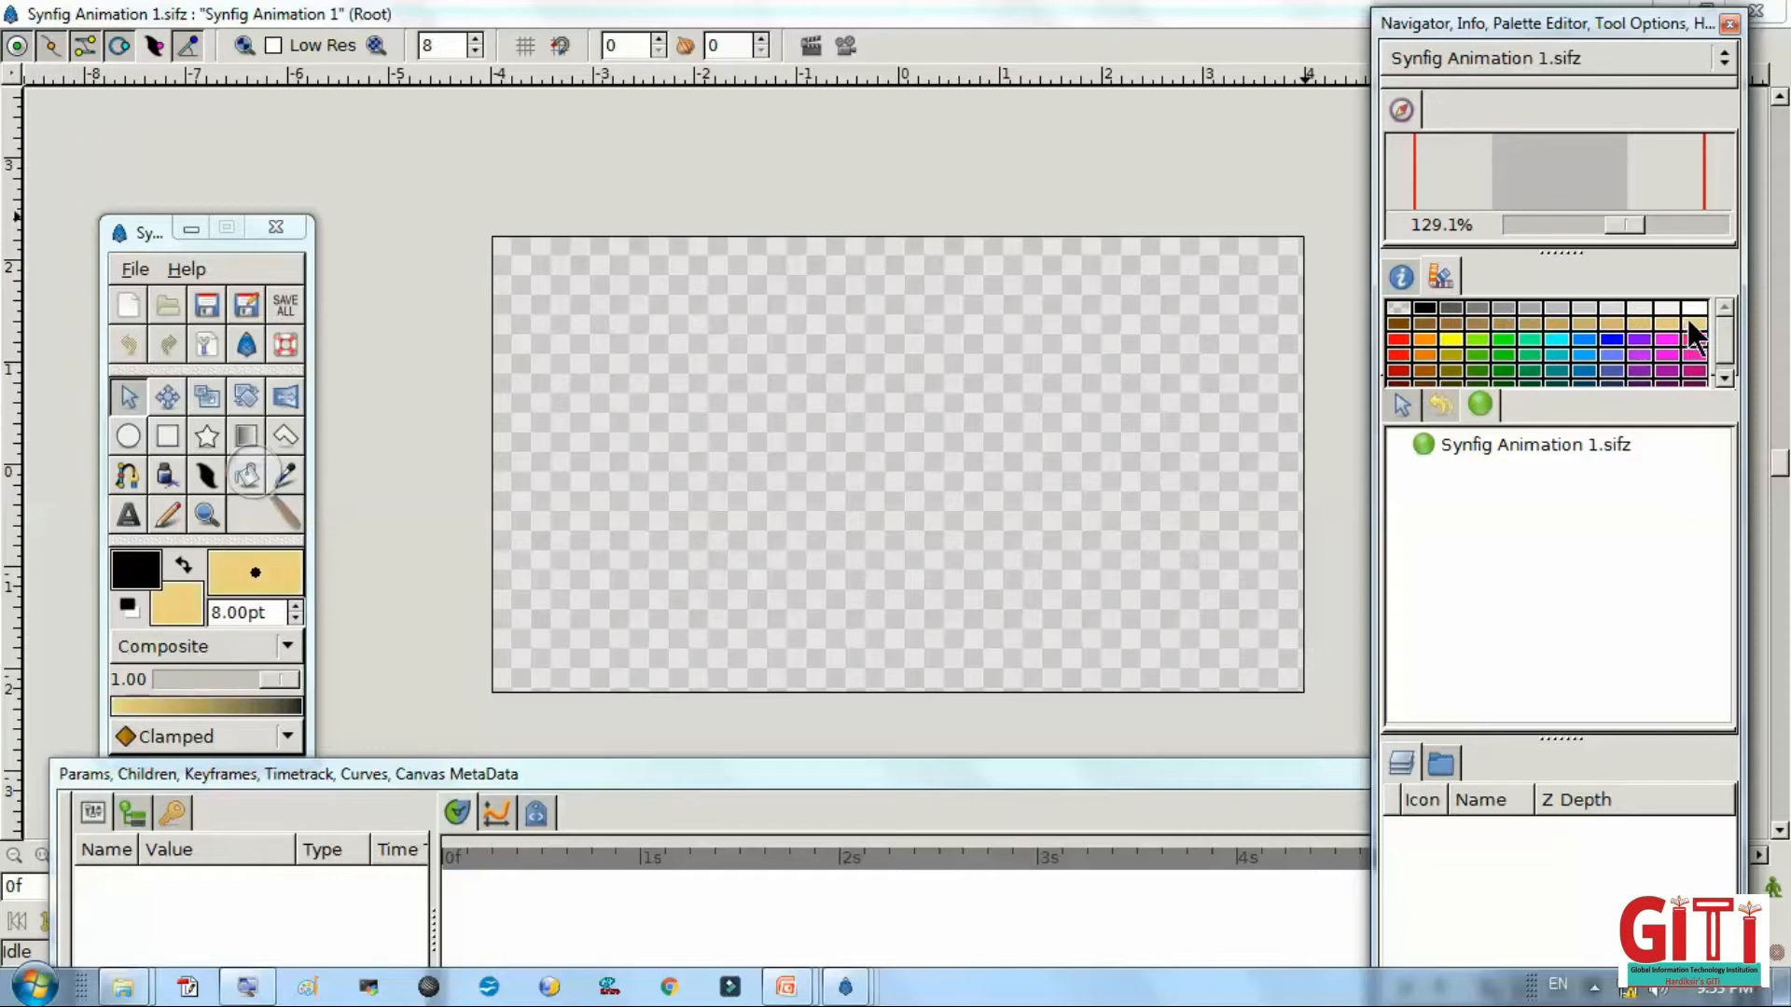
left_click(1581, 351)
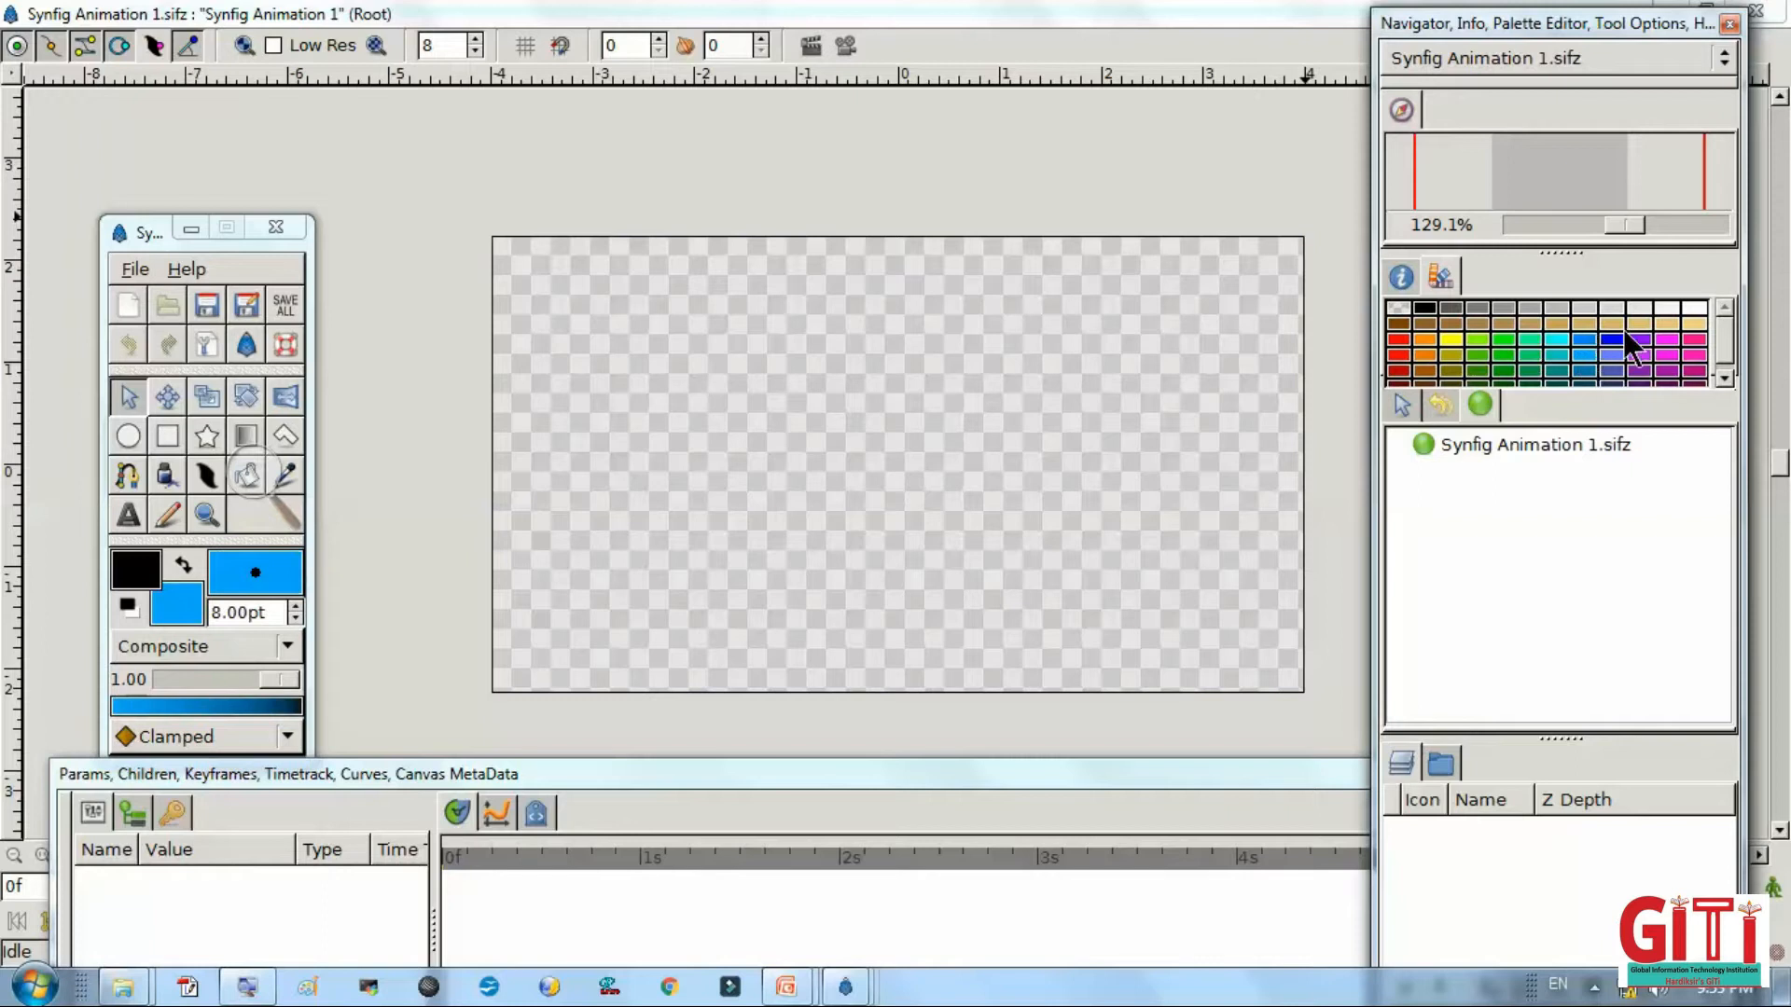
left_click(1585, 337)
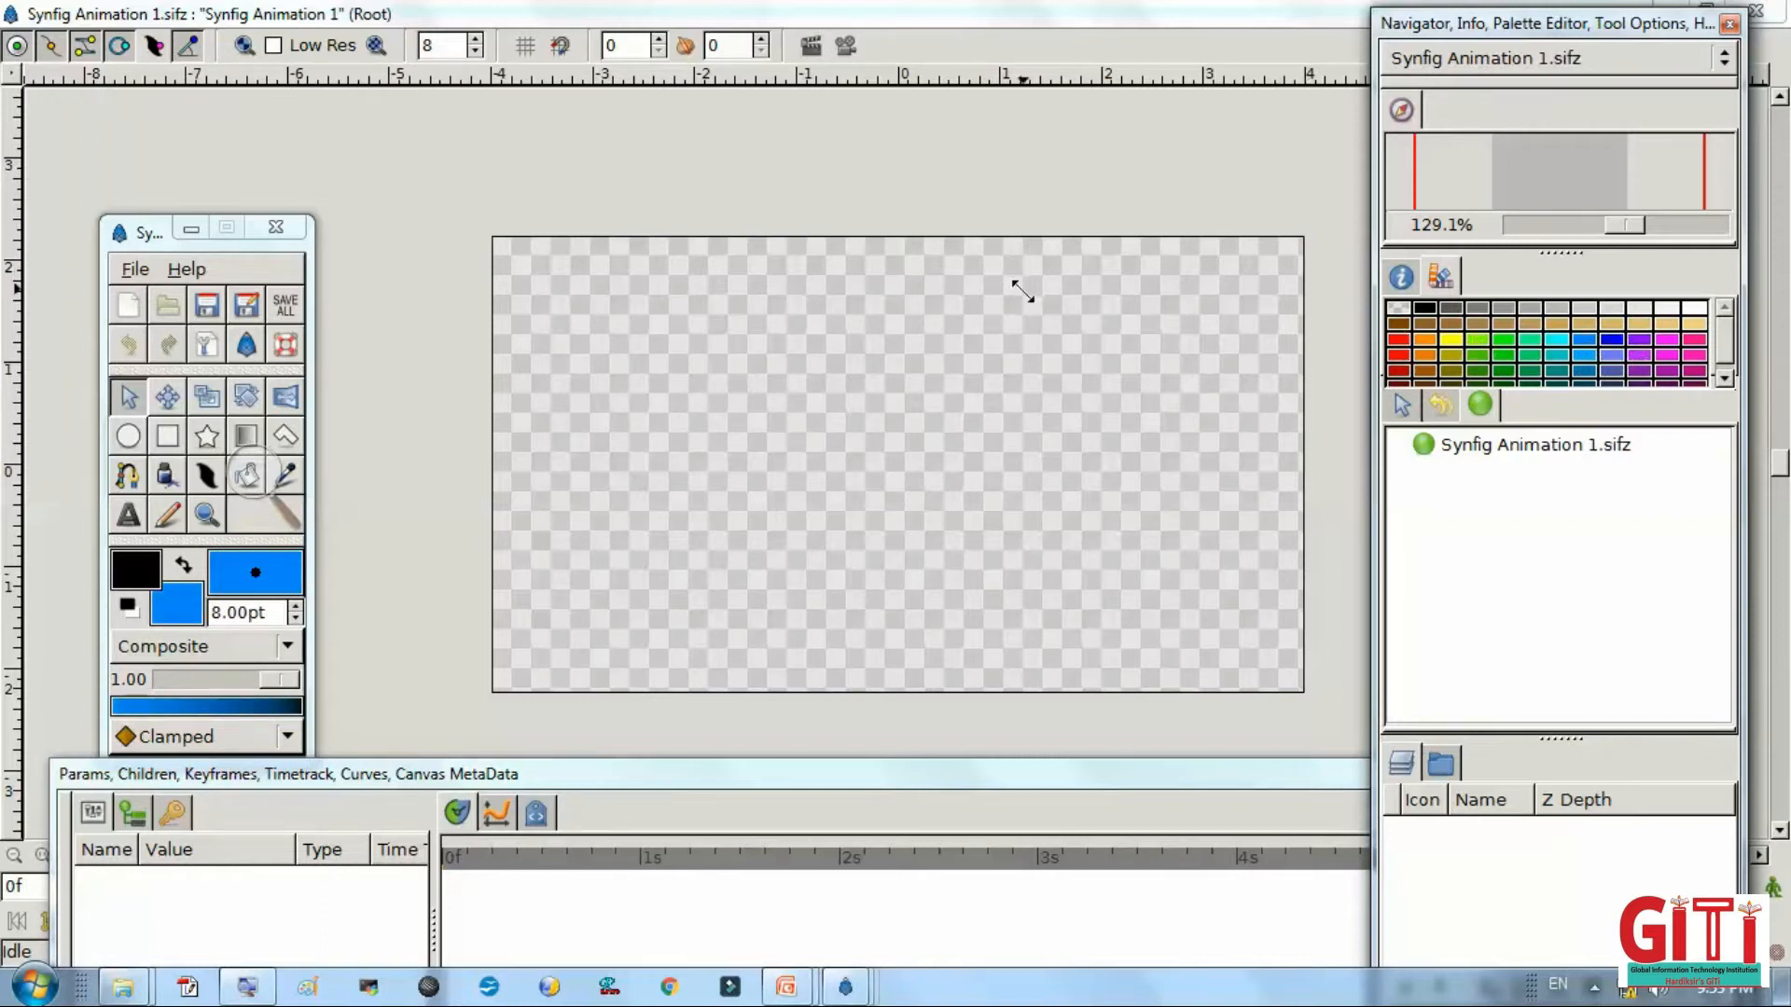
left_click(185, 571)
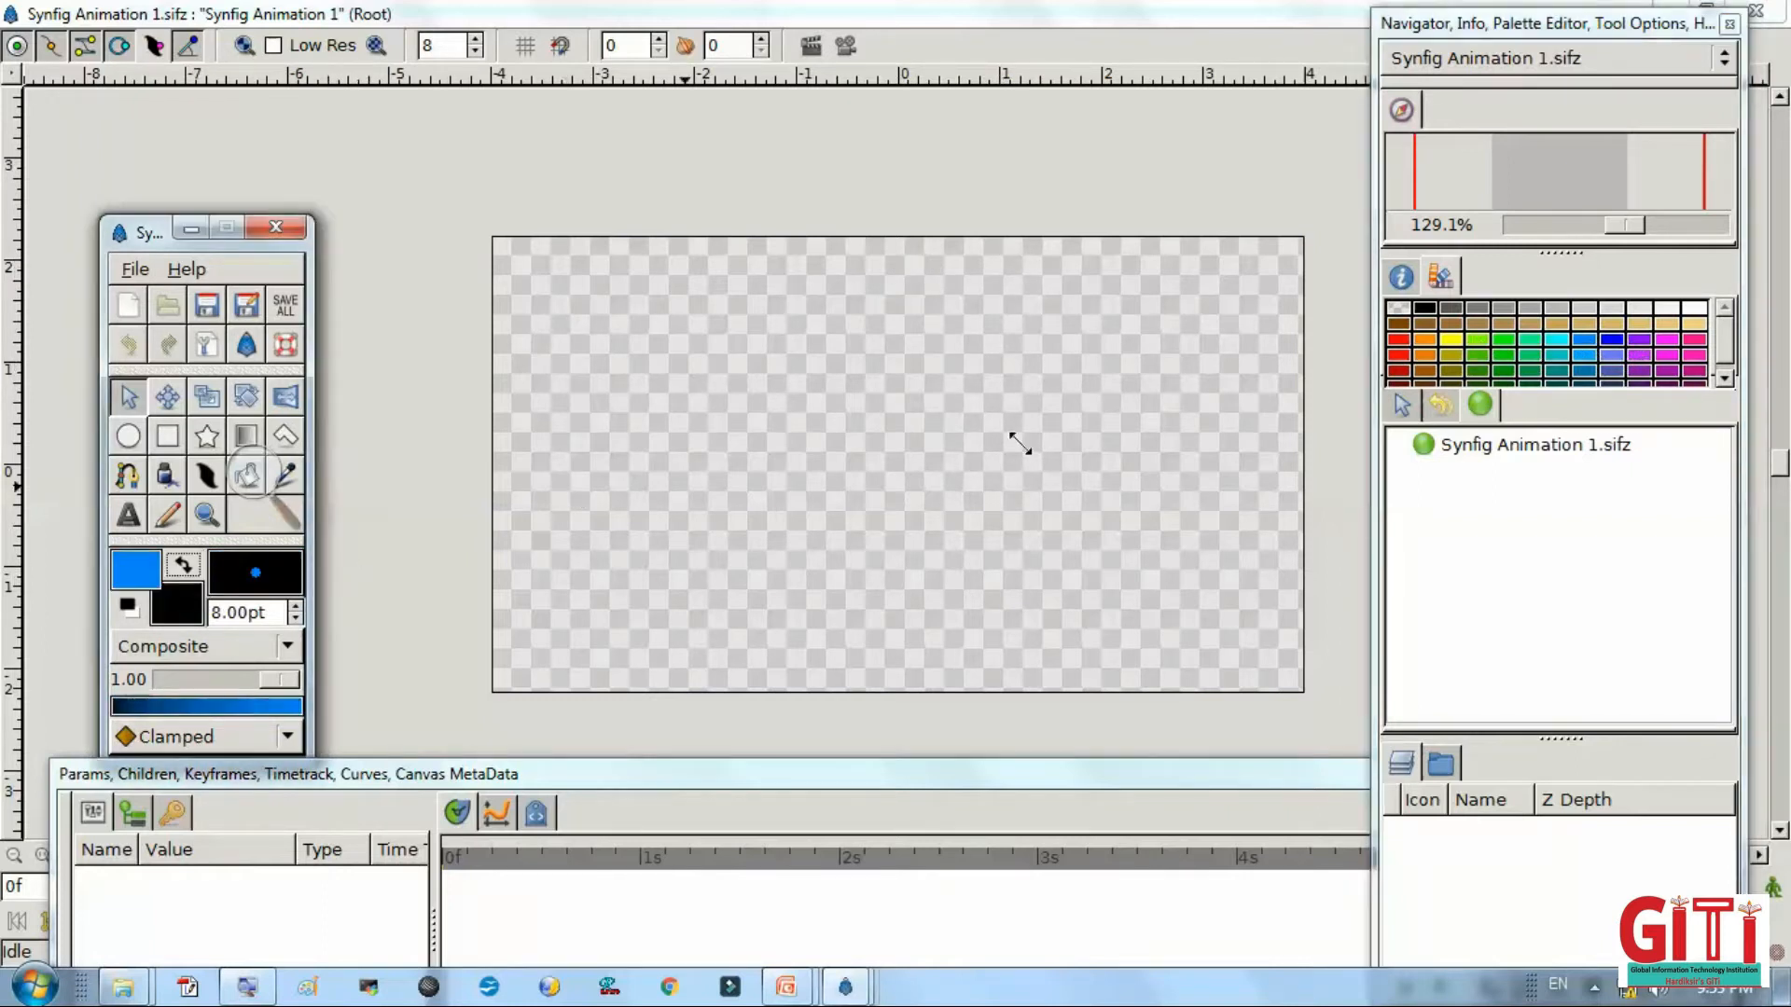
left_click(1672, 322)
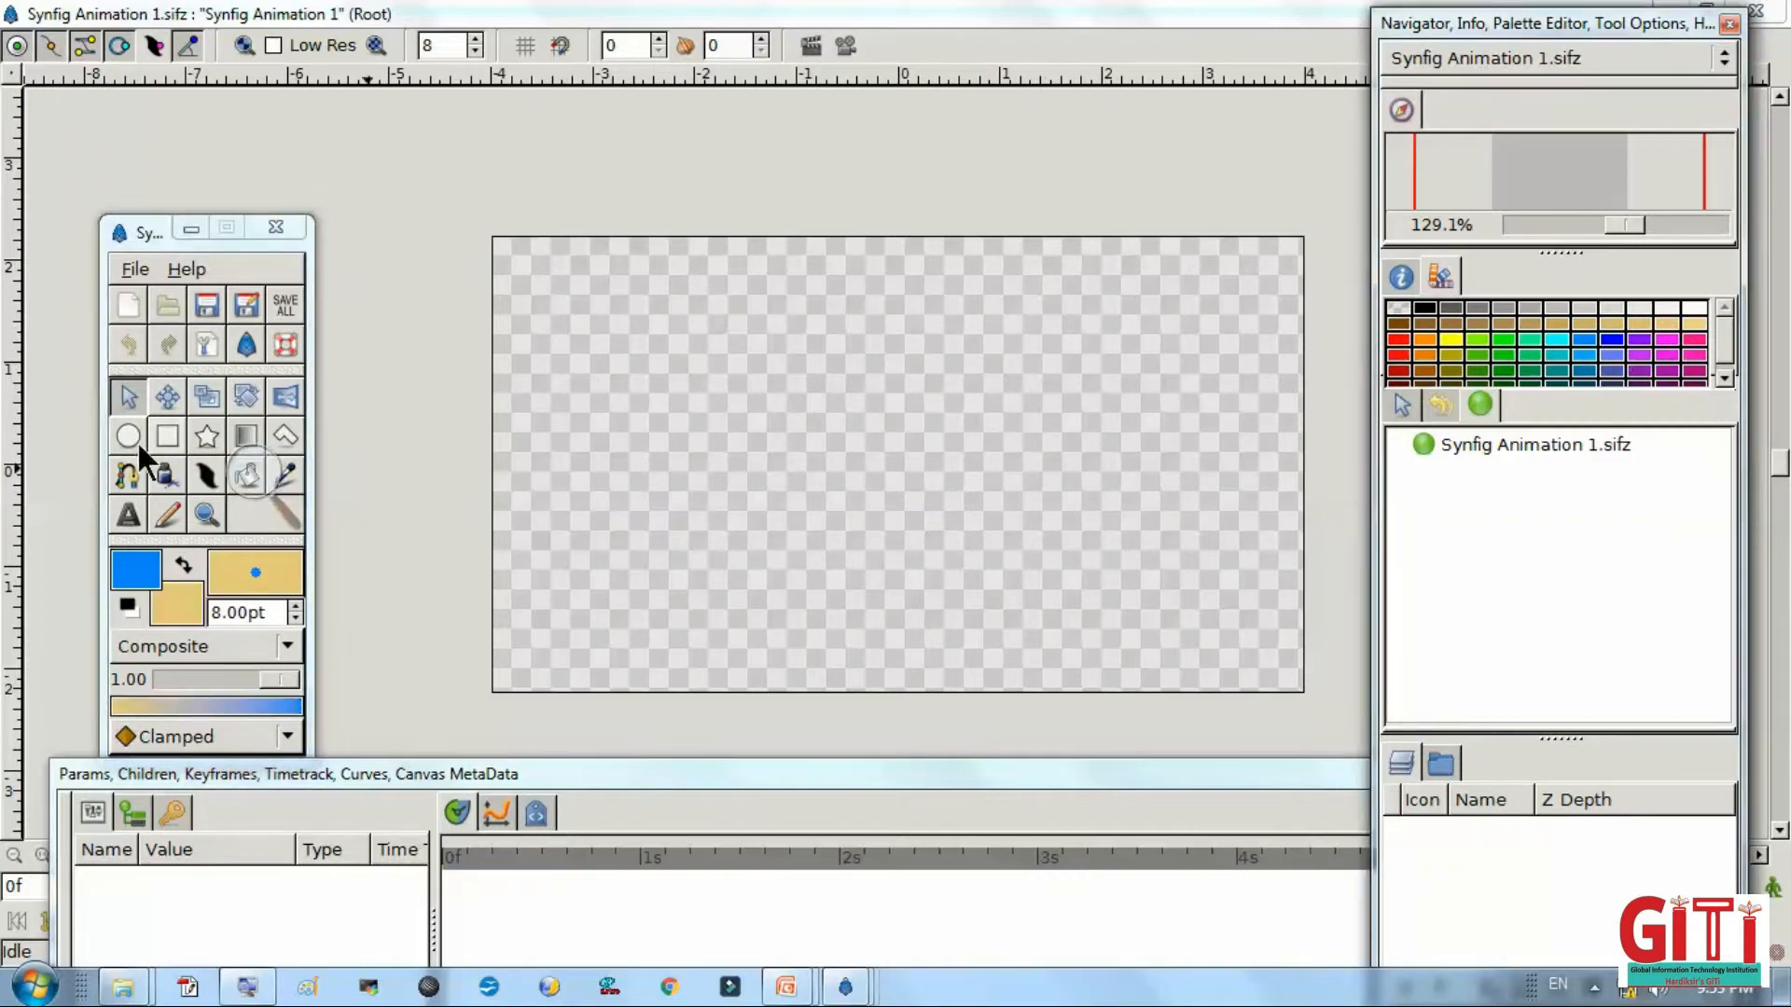
Activate the BLine tool and turn off Create Outline BLine, leaving Create Region BLine on.
left_click(272, 489)
left_click(284, 488)
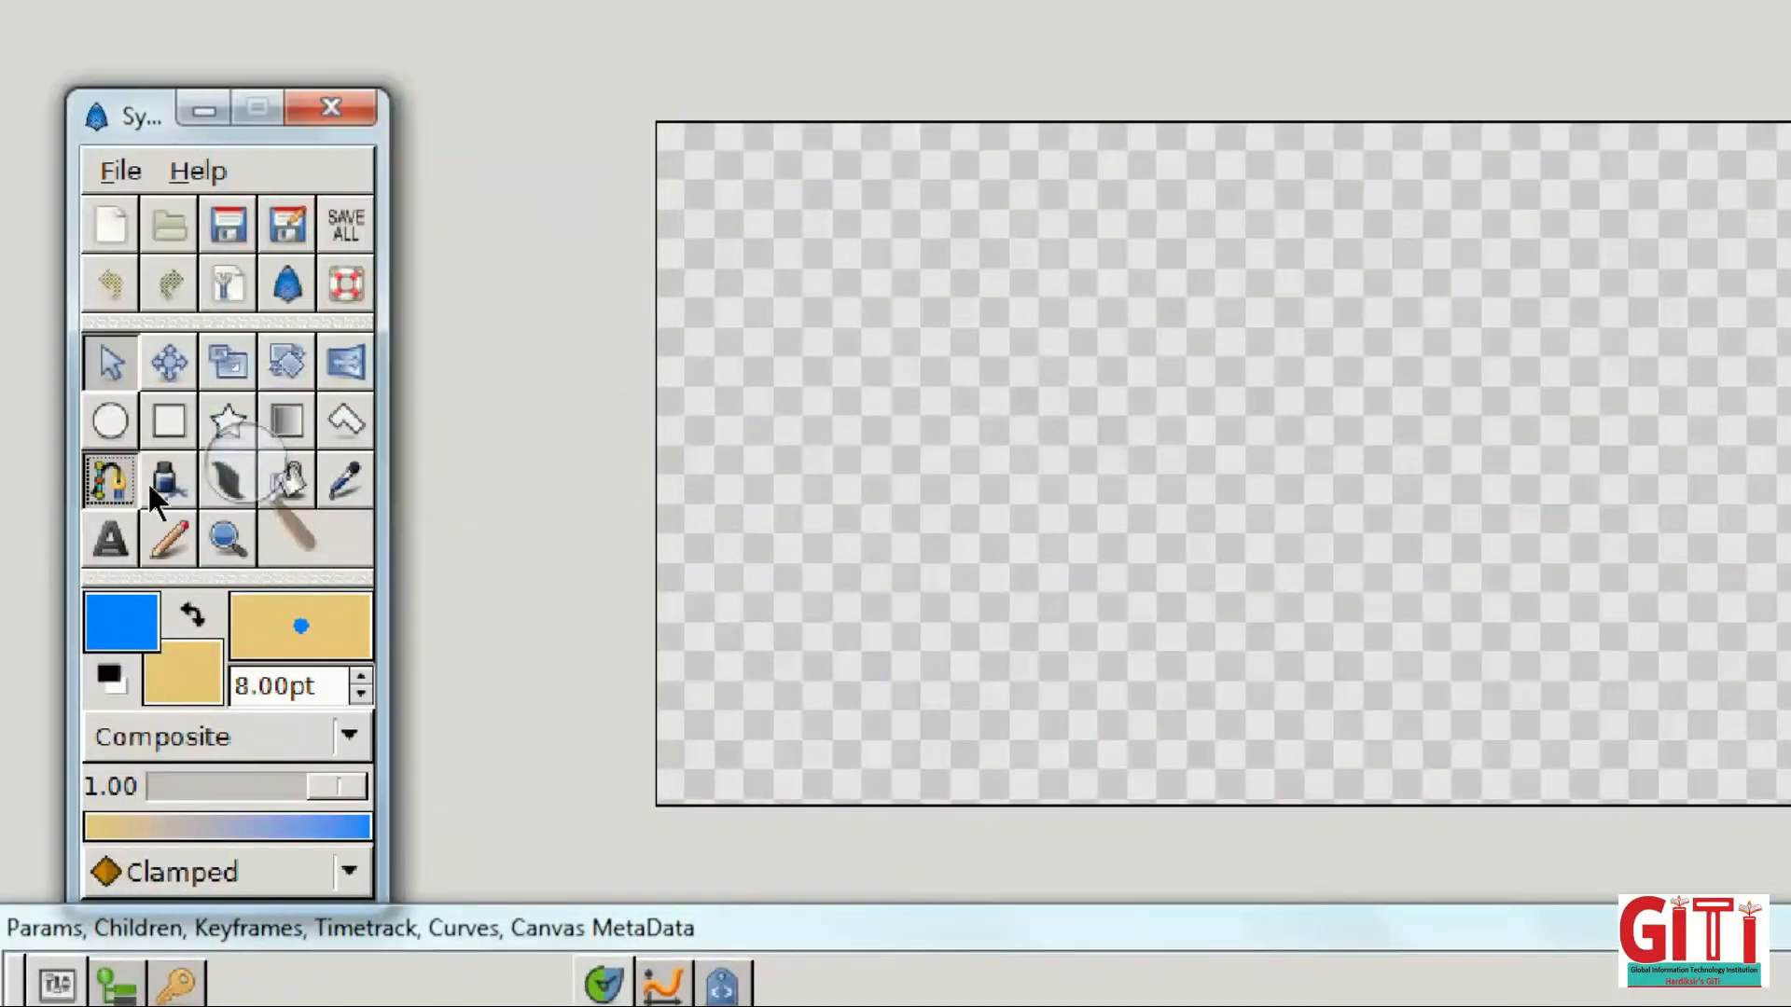
left_click(241, 462)
left_click(228, 483)
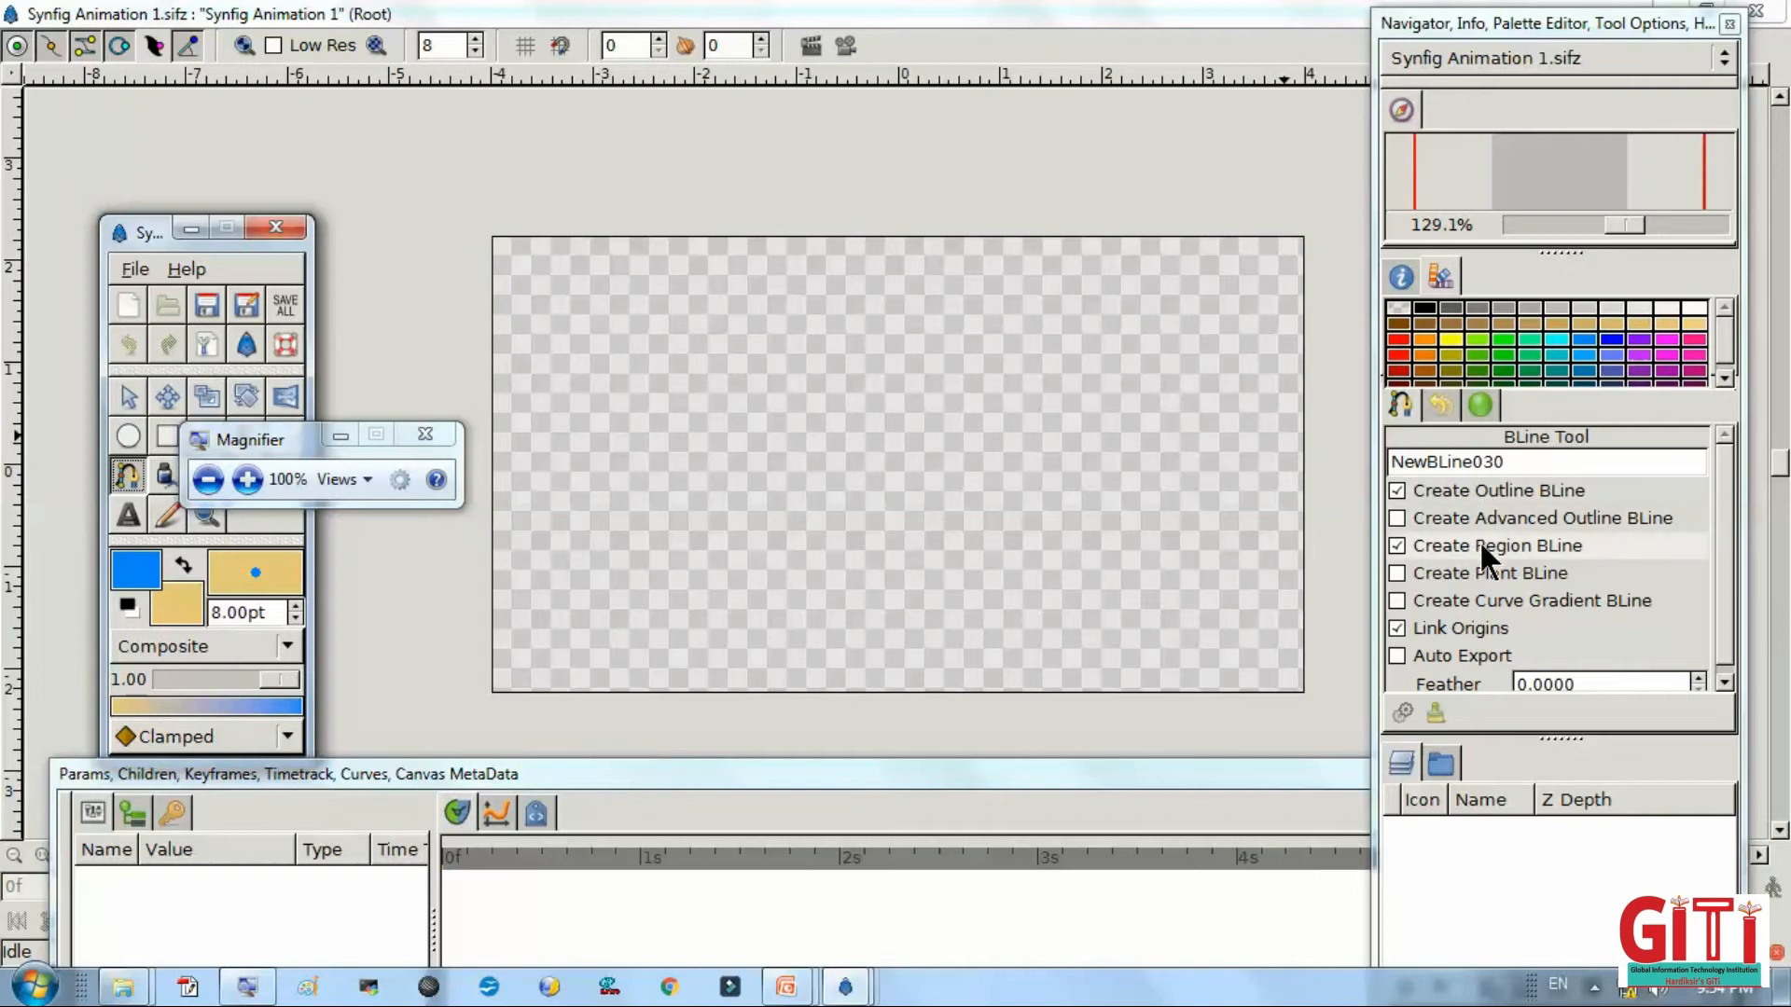
left_click(1399, 487)
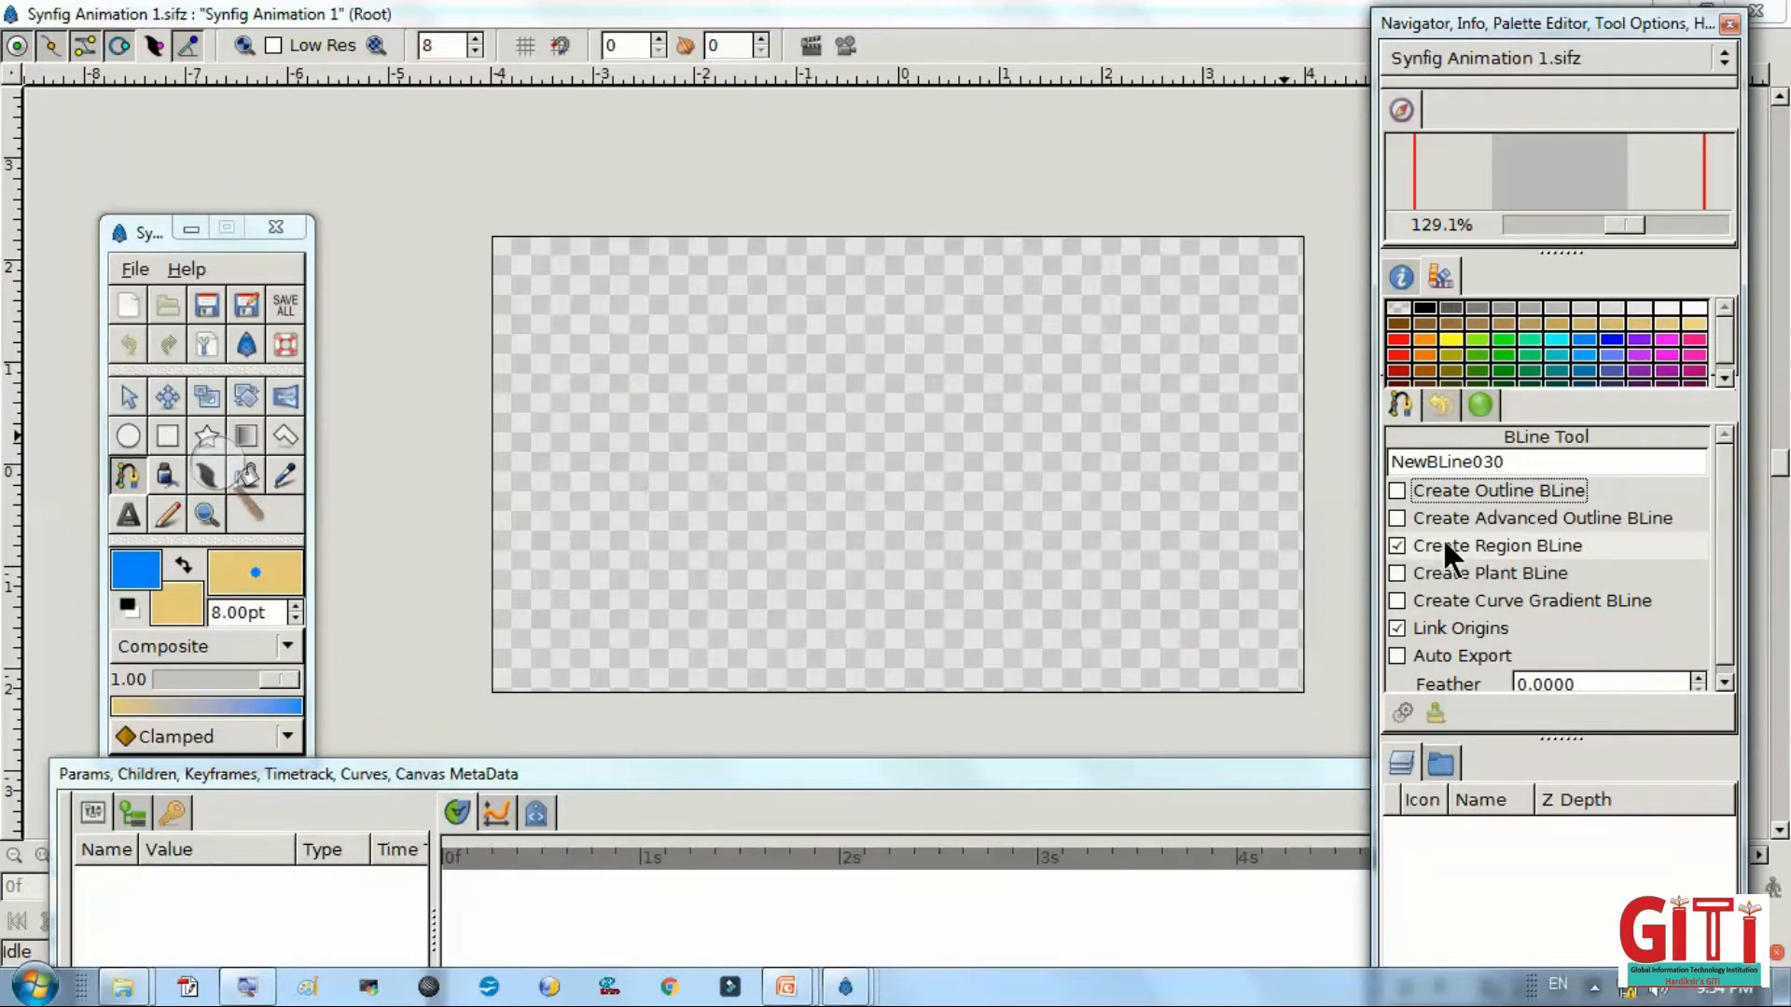
Activate the Gradient tool and set its gradient type to Linear.
left_click(254, 444)
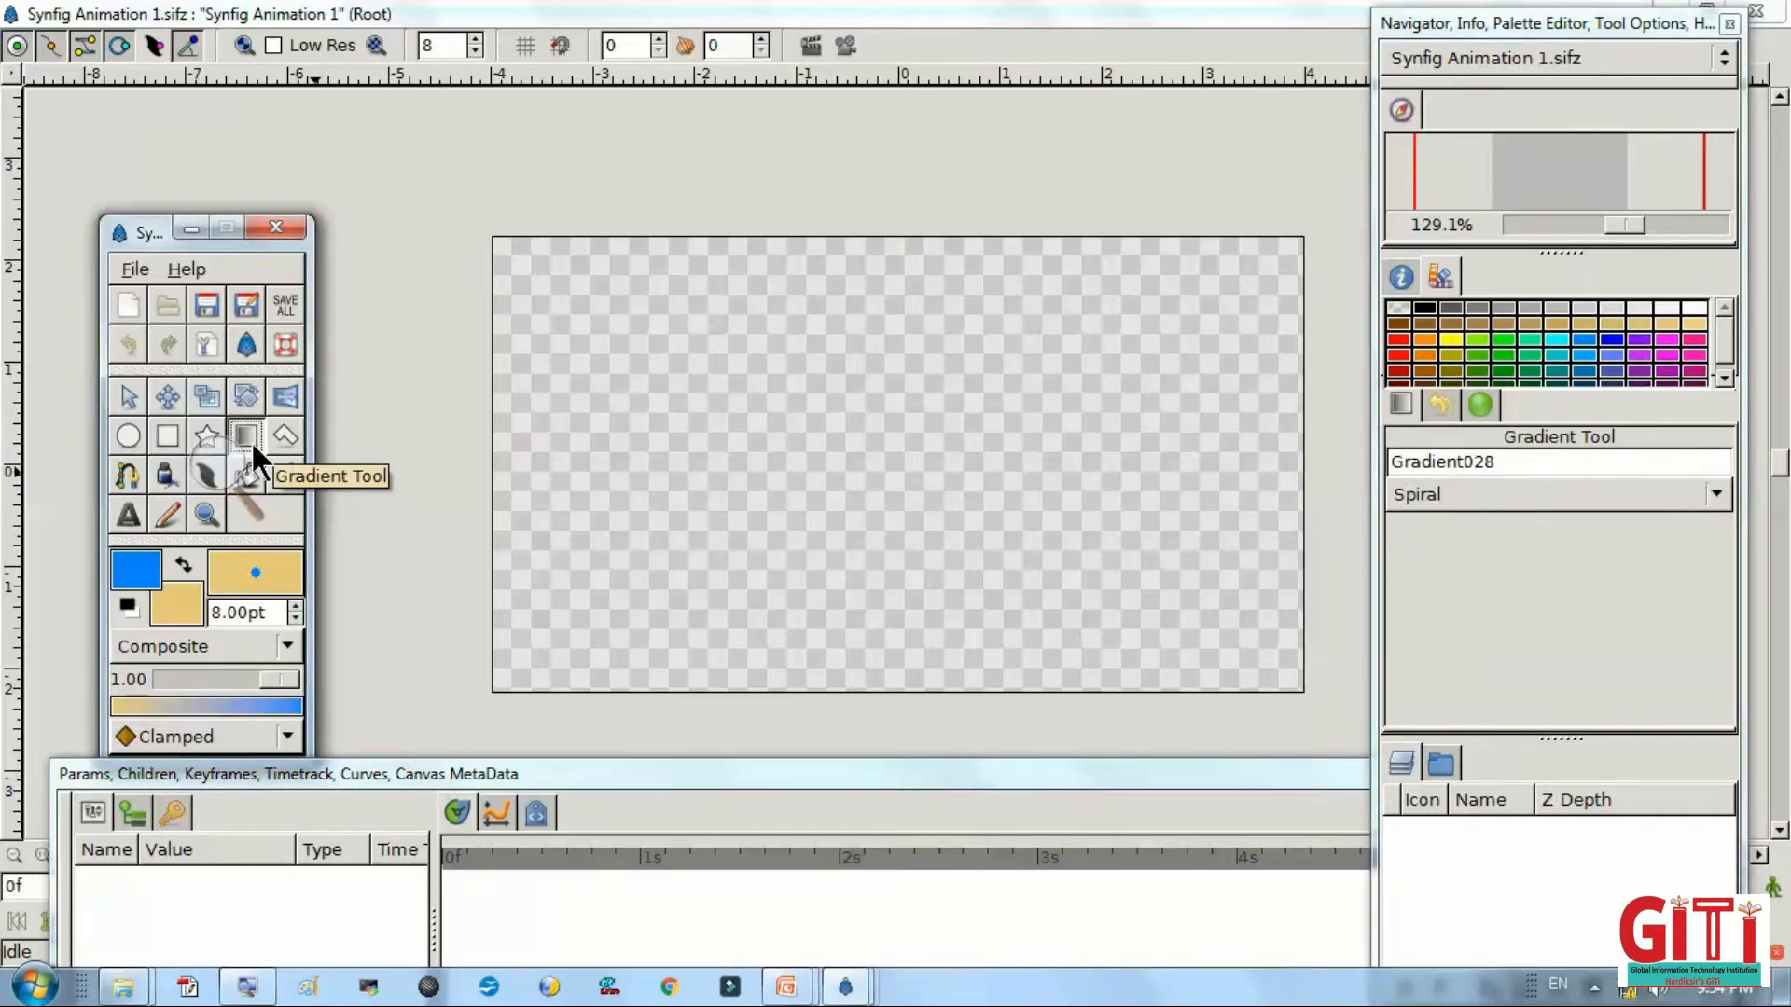
key("super+plus")
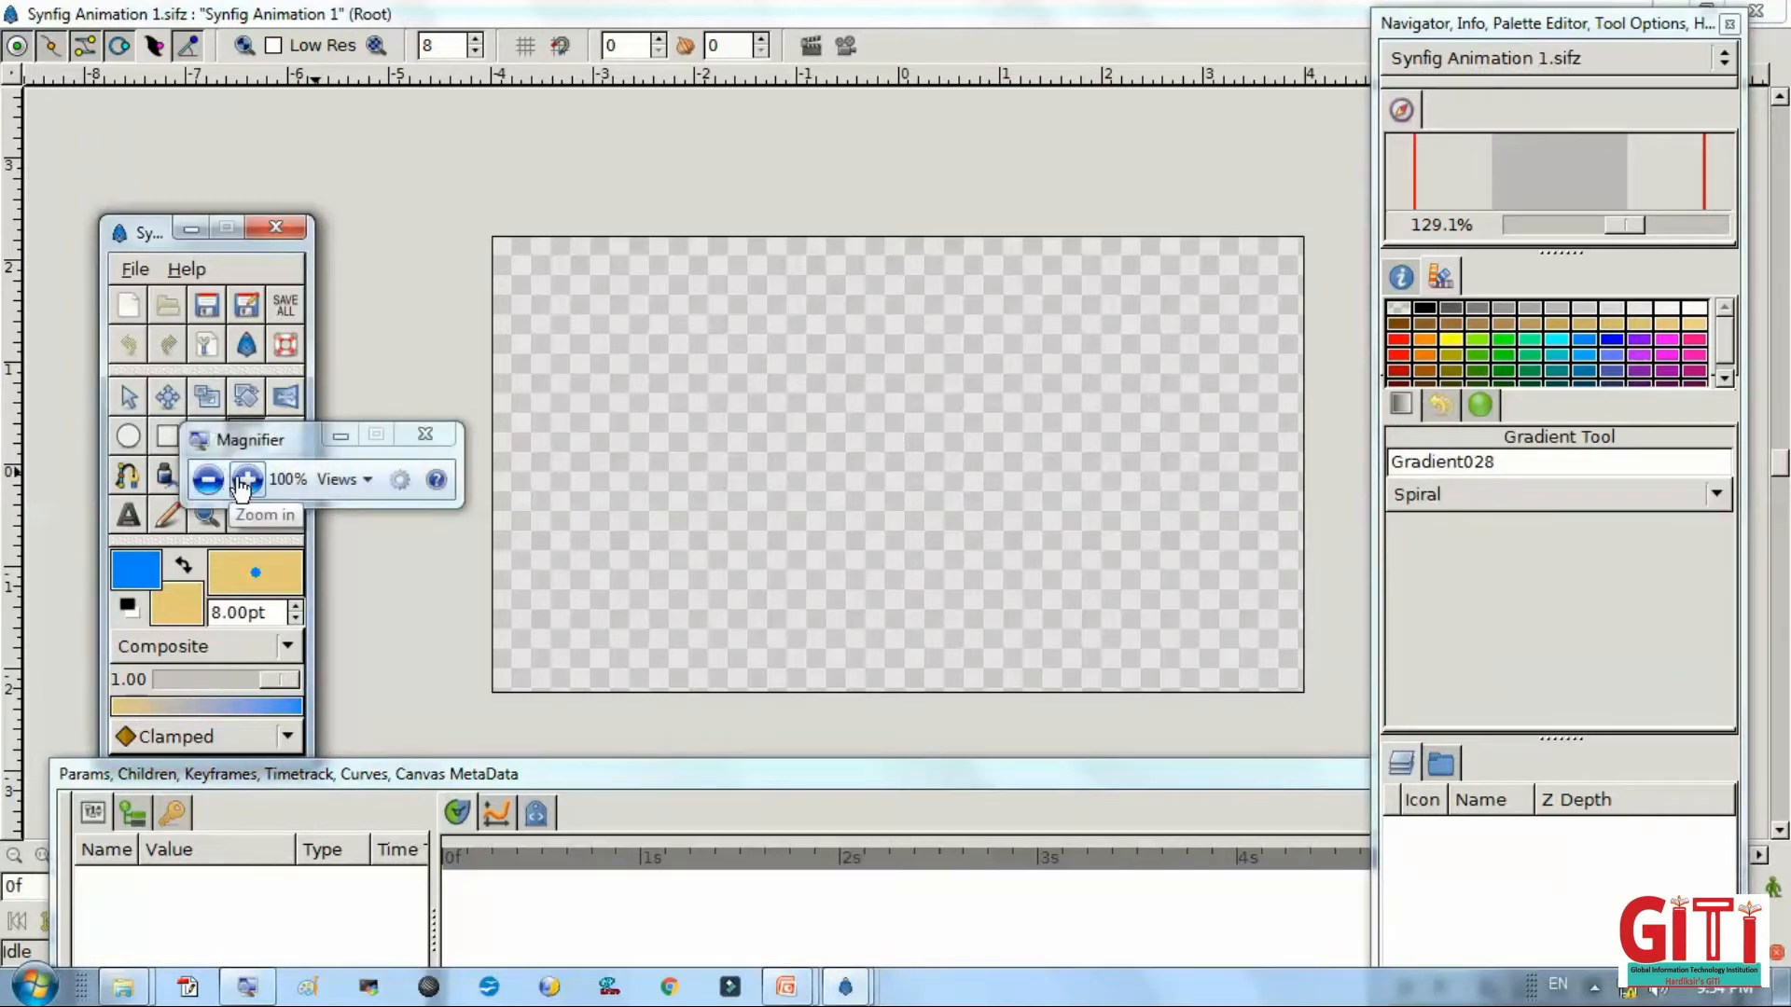
left_click(244, 478)
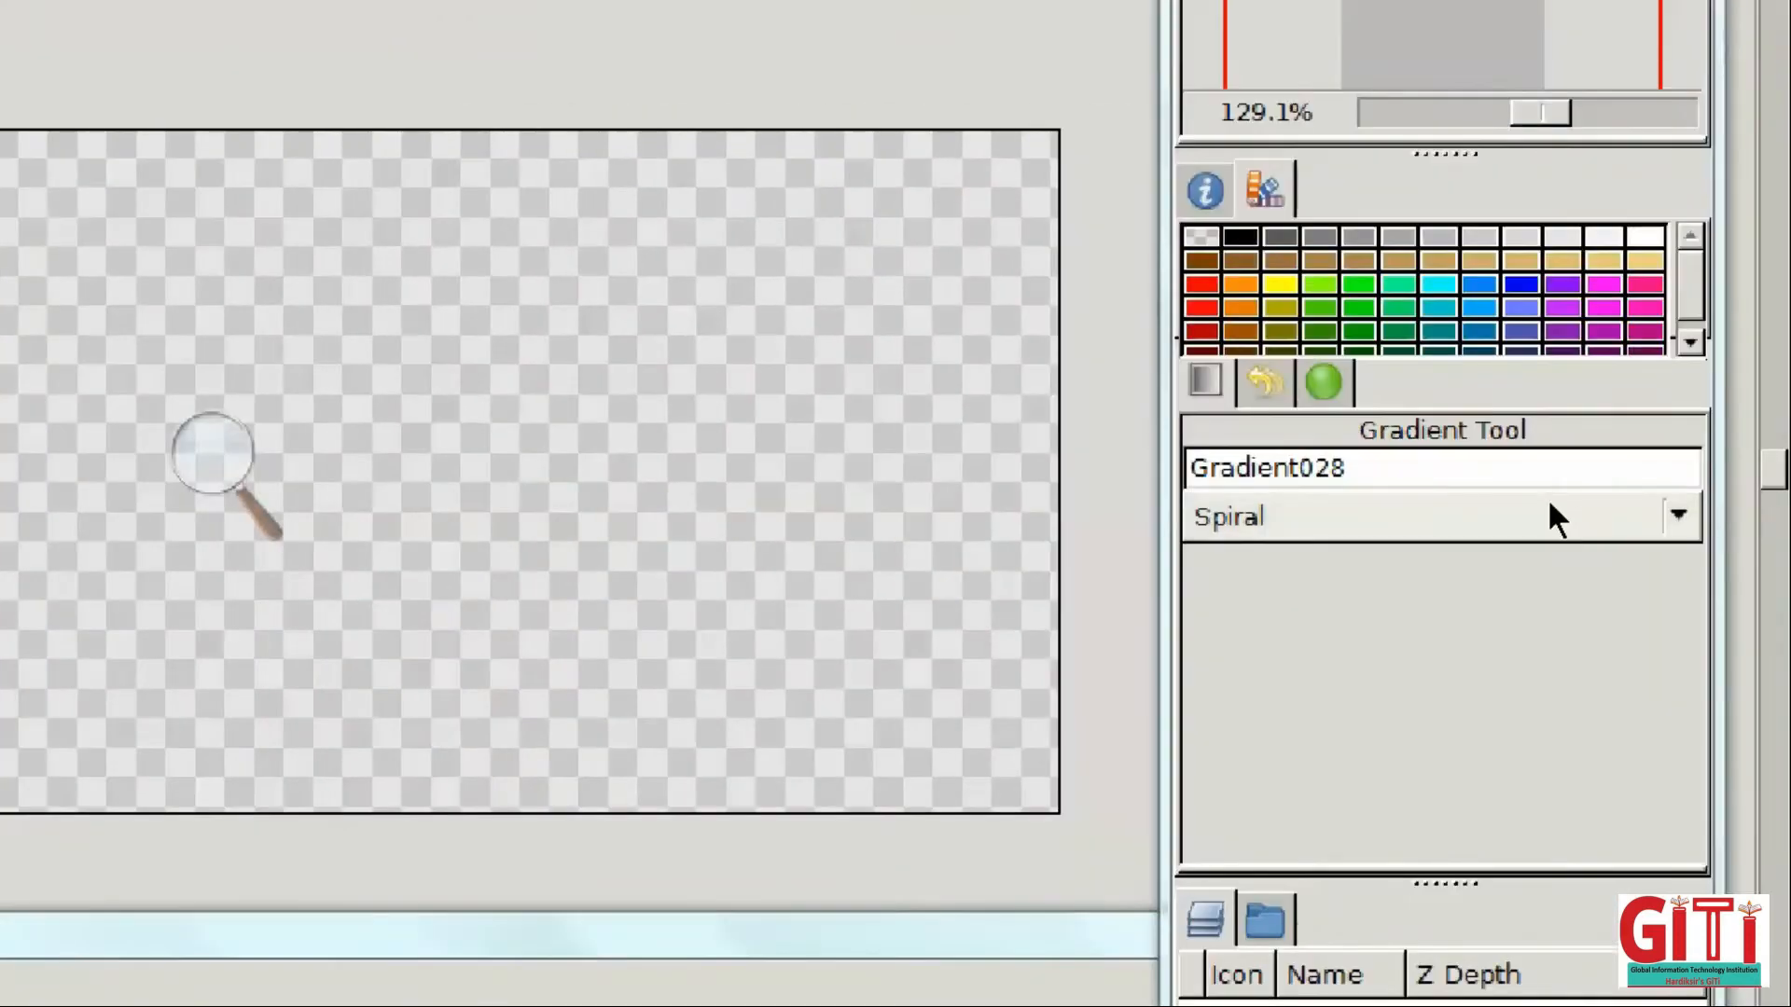
left_click(1548, 500)
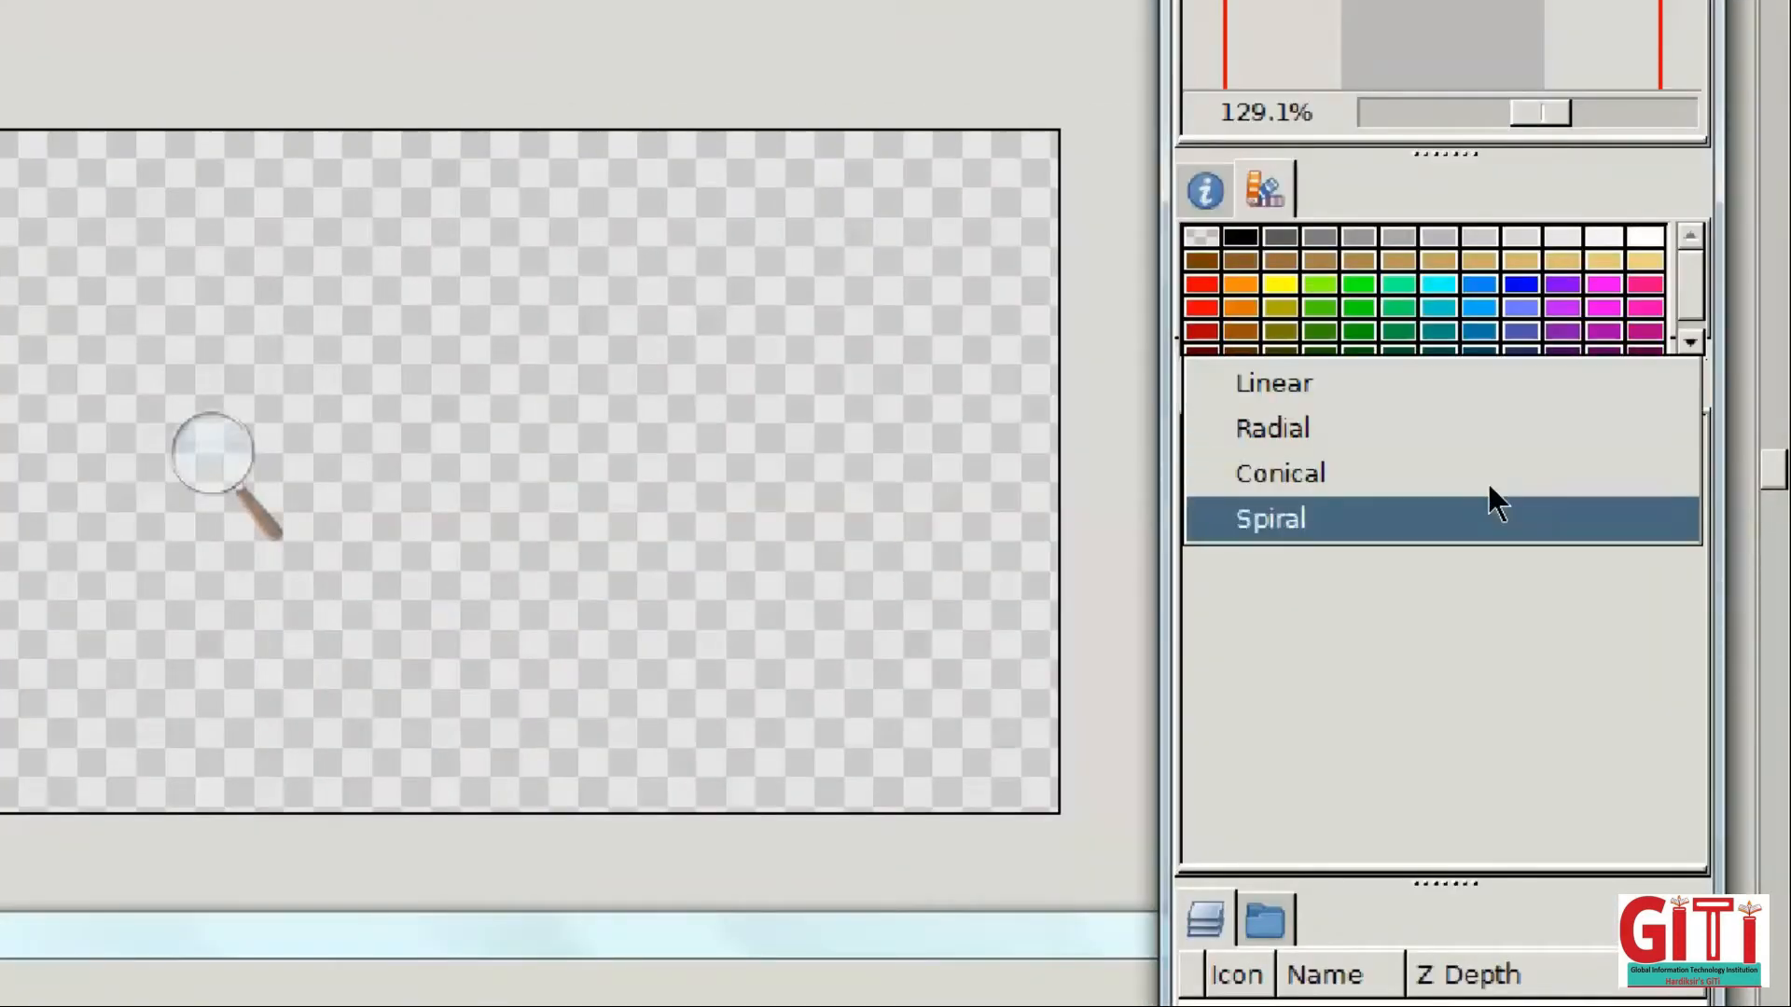
key("Return")
left_click(760, 472)
left_click(746, 472)
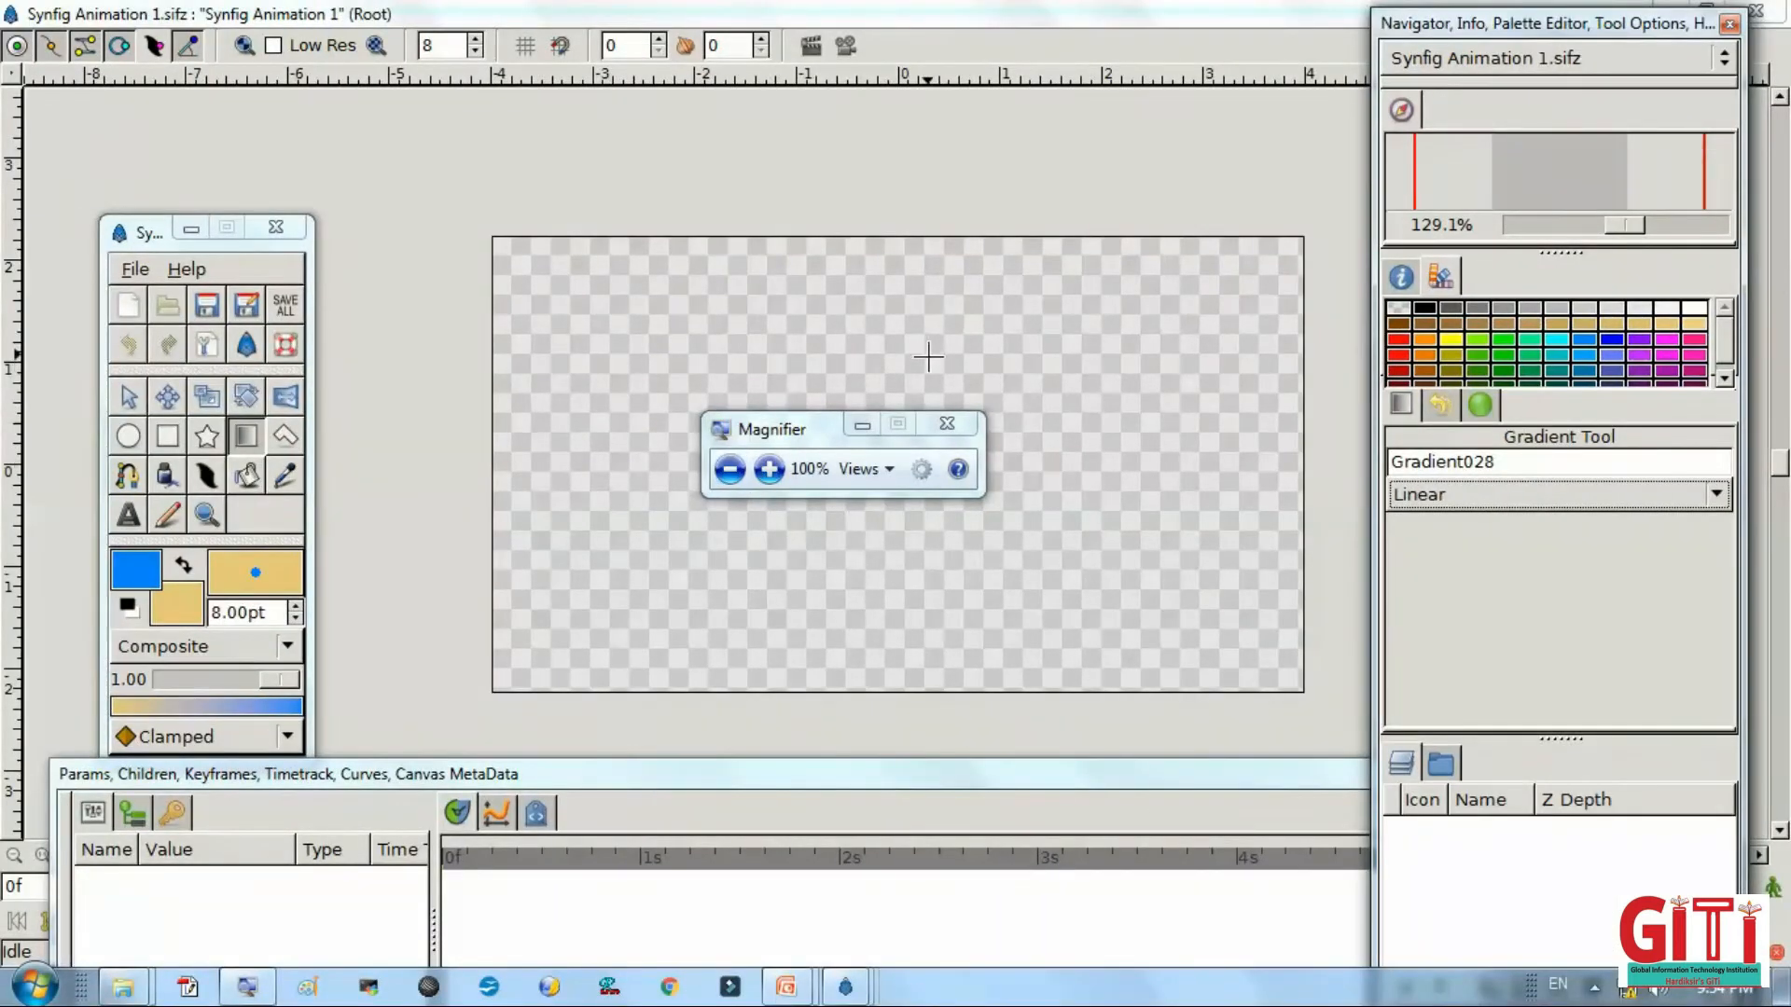
Draw a short diagonal linear gradient down and leftward across the canvas centre, and show its handles with the Transform tool.
left_click_drag(929, 356, 849, 477)
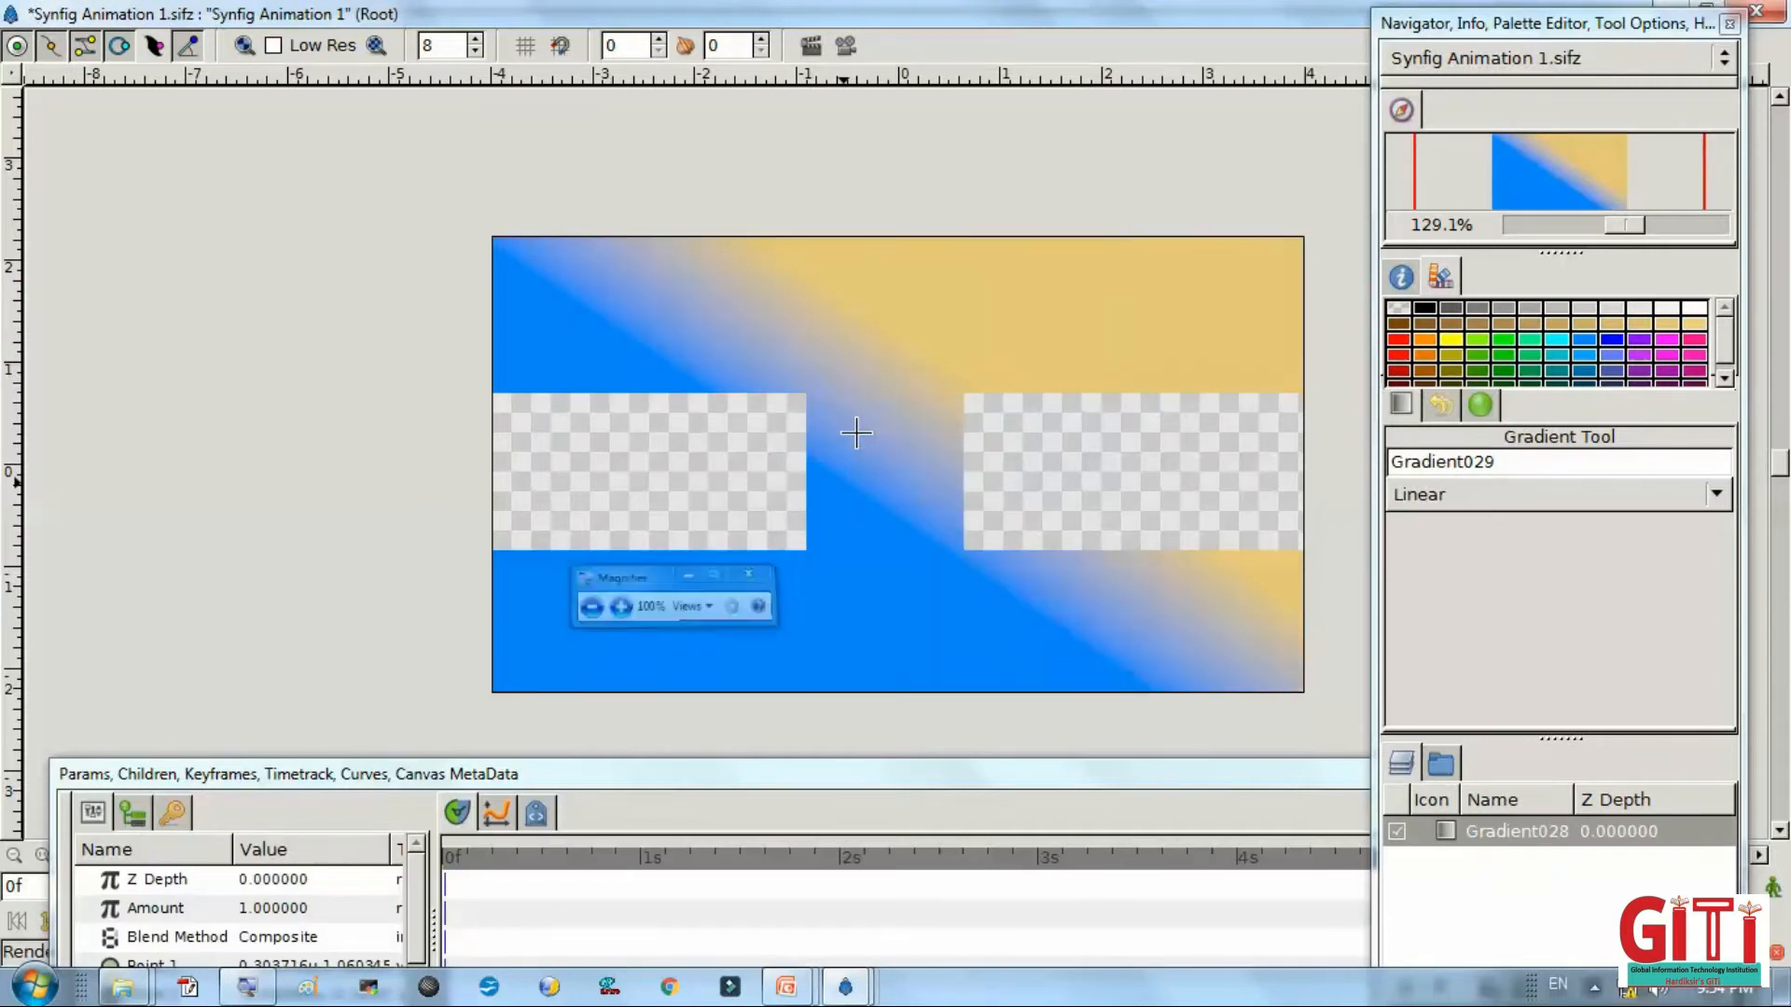
key("alt+Tab")
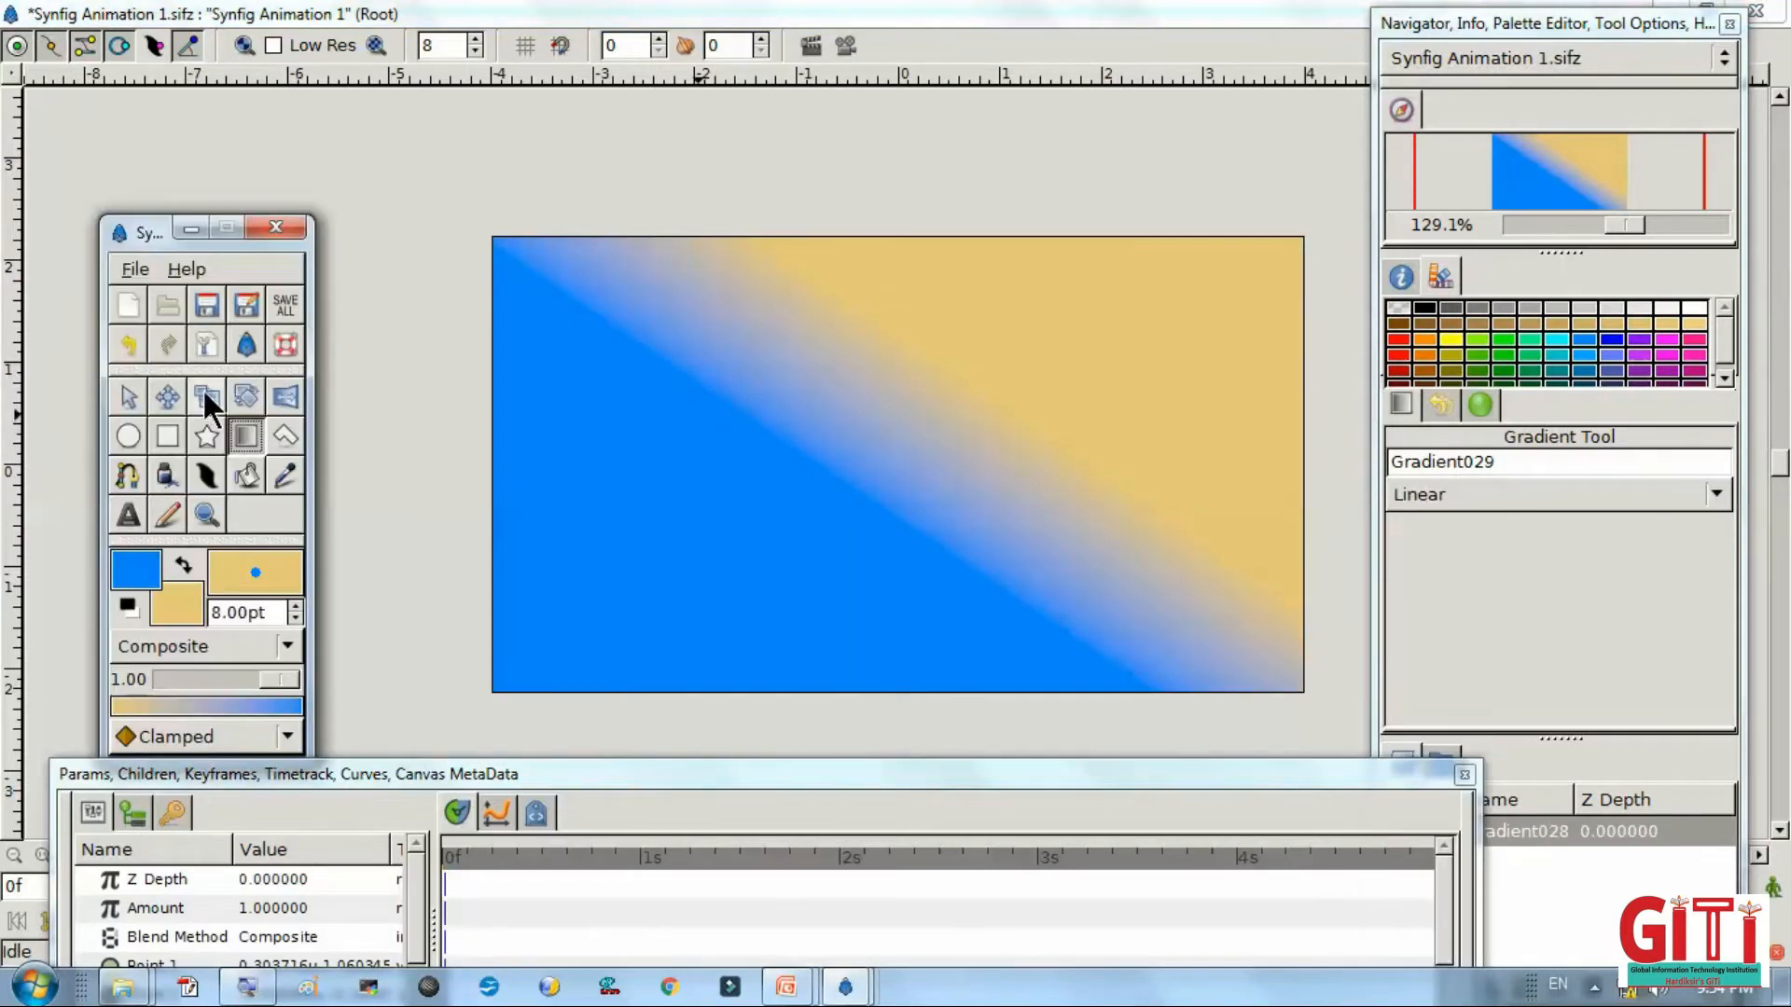
left_click(126, 399)
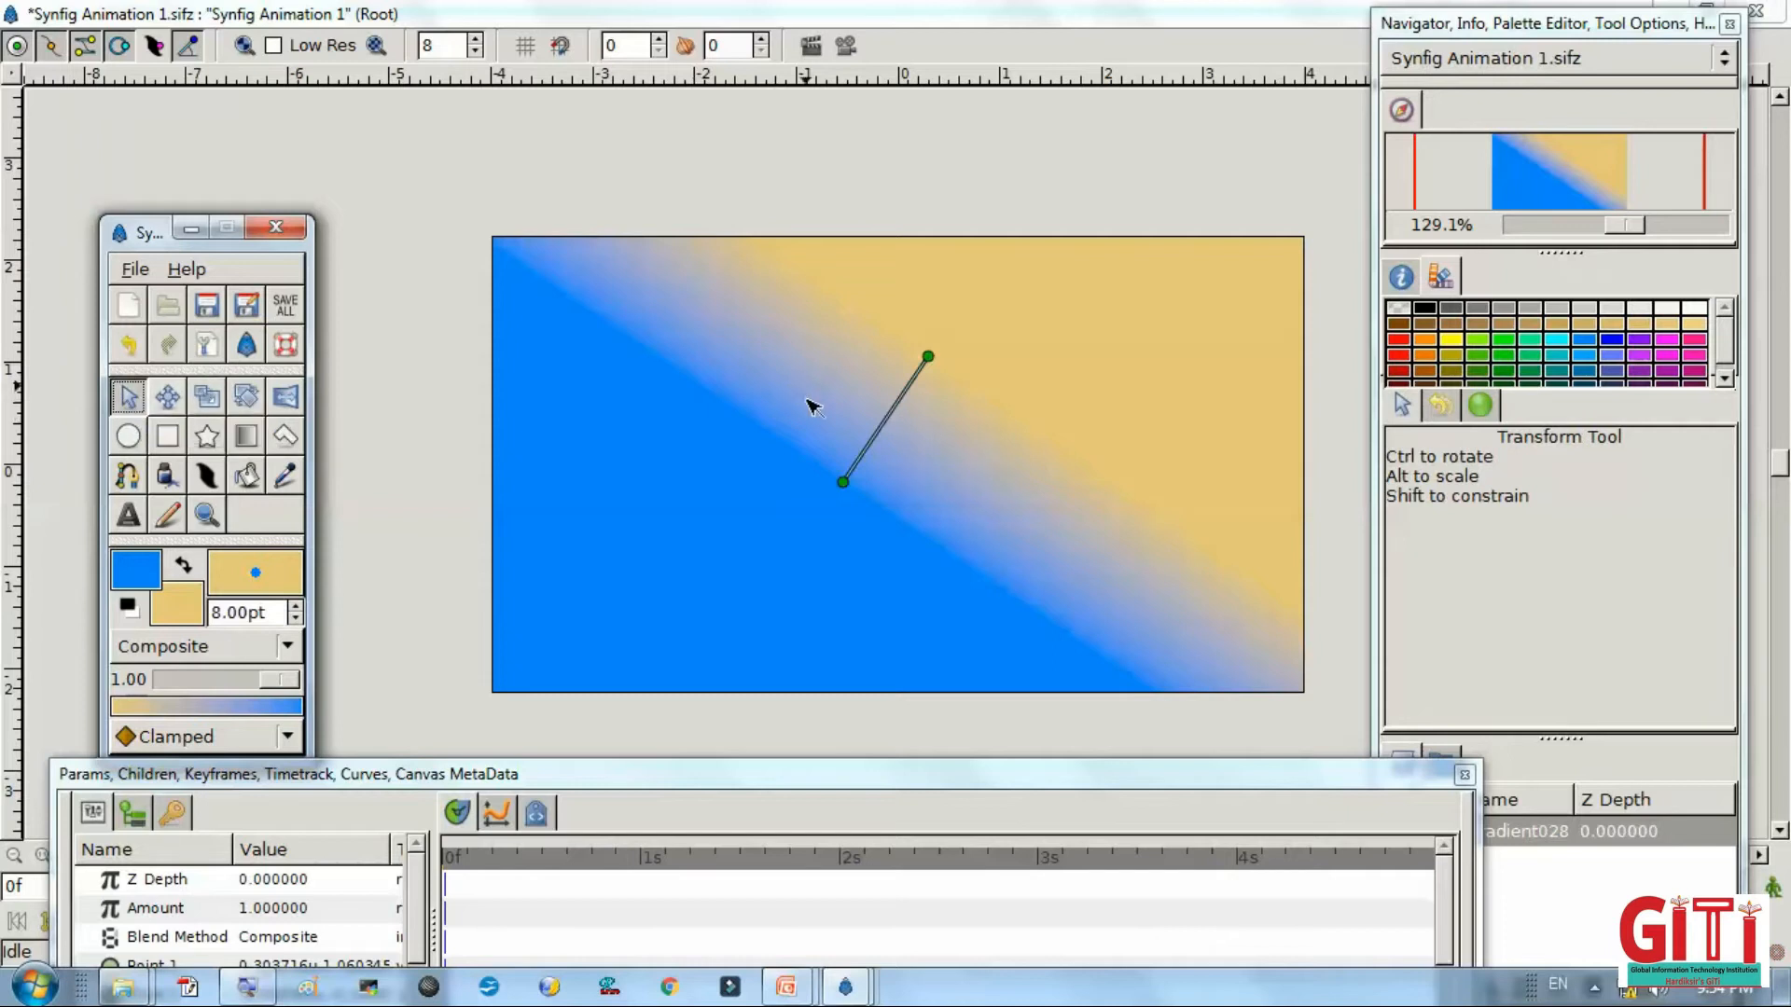
Reposition both gradient handles so blue fills the sky at the upper right and tan the lower left, and save the file.
left_click_drag(928, 357, 755, 604)
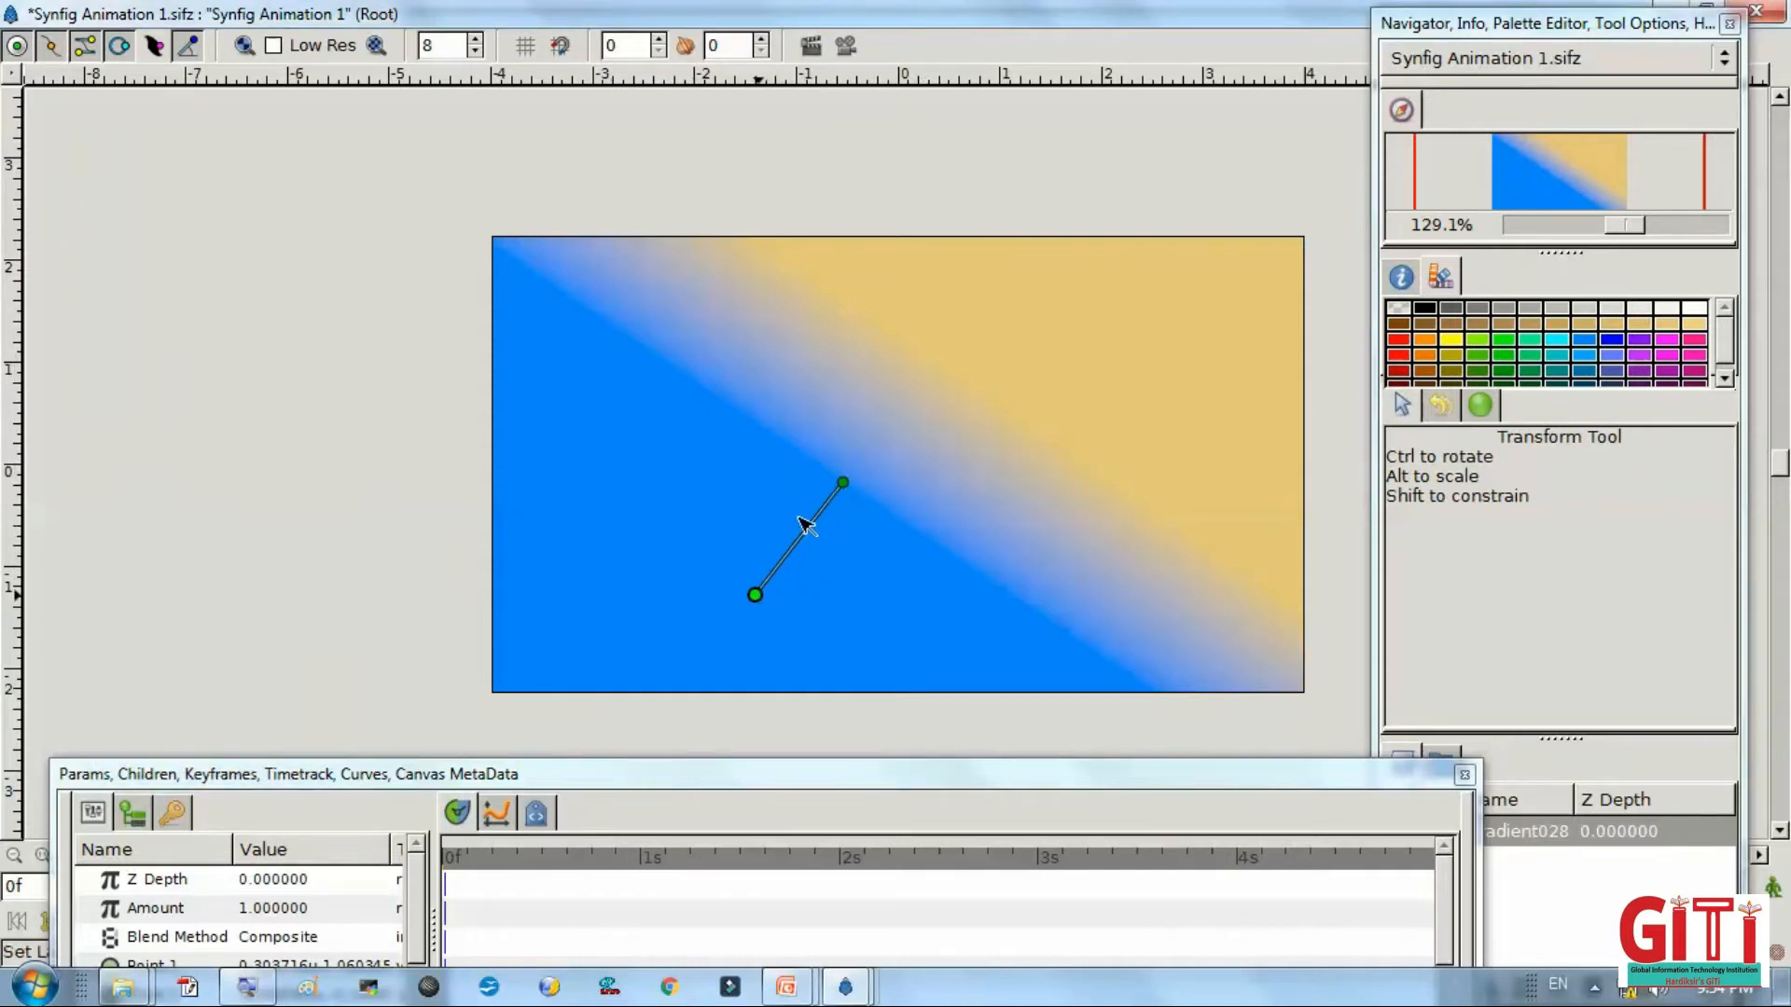
left_click_drag(859, 473, 890, 425)
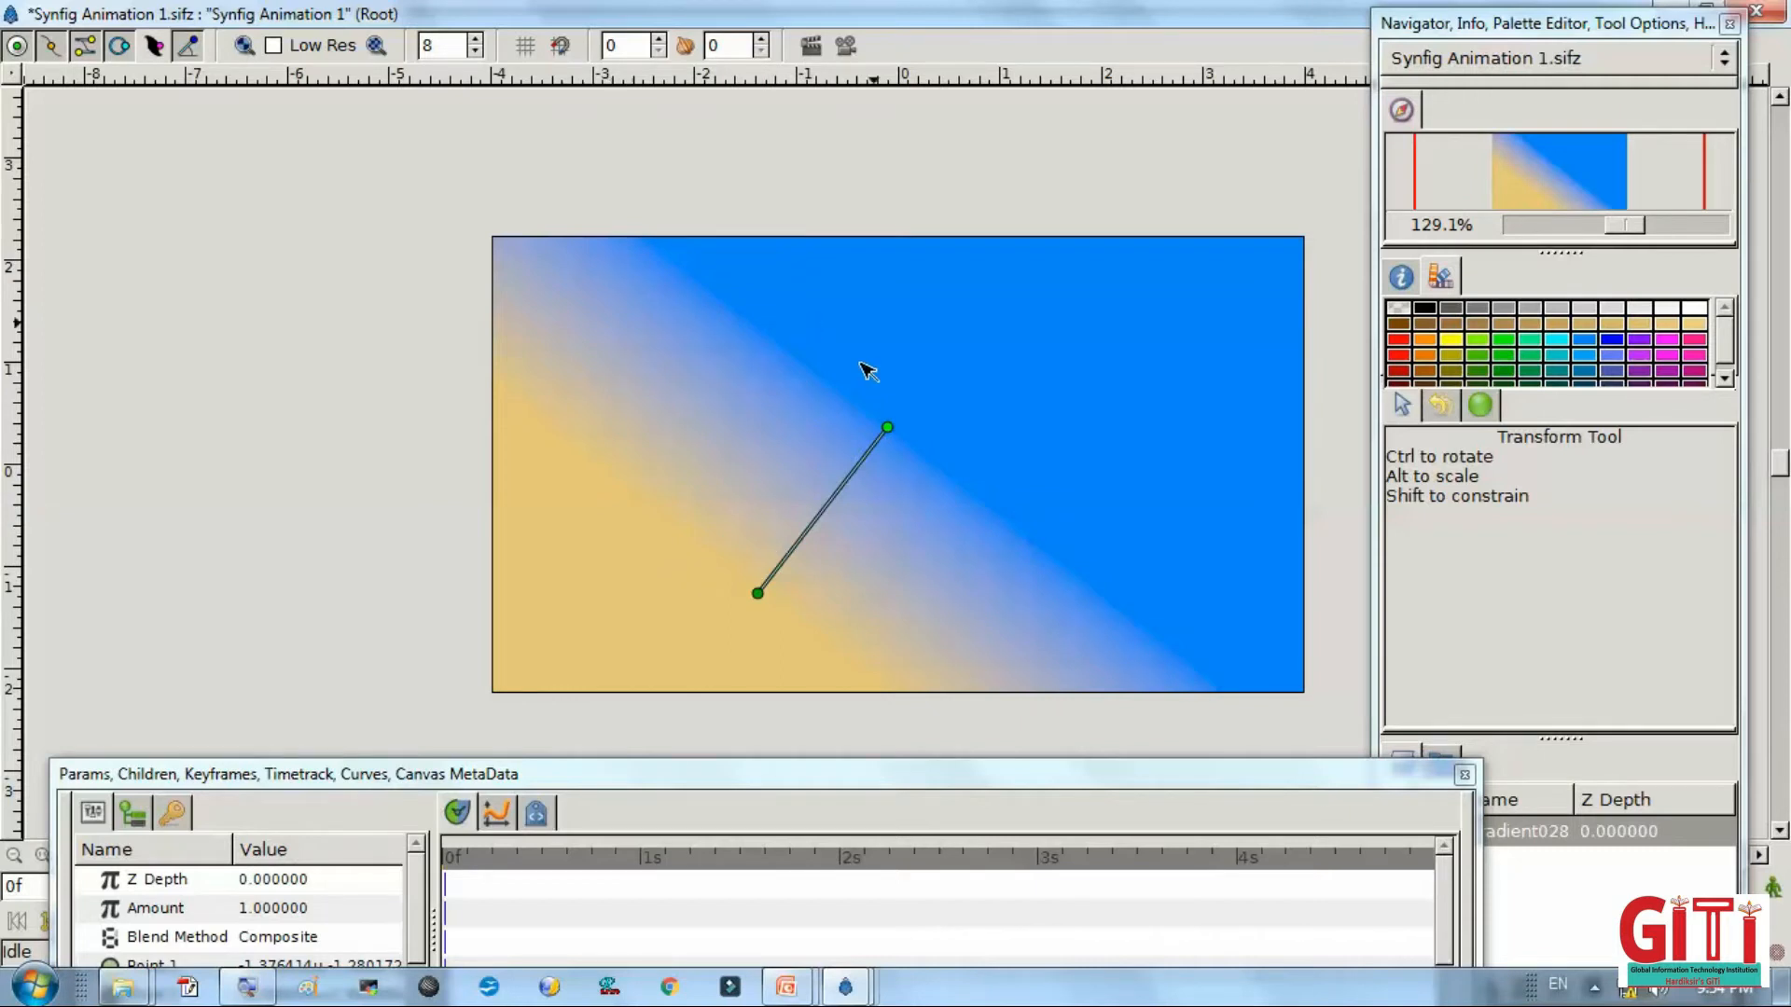
key("alt+Tab")
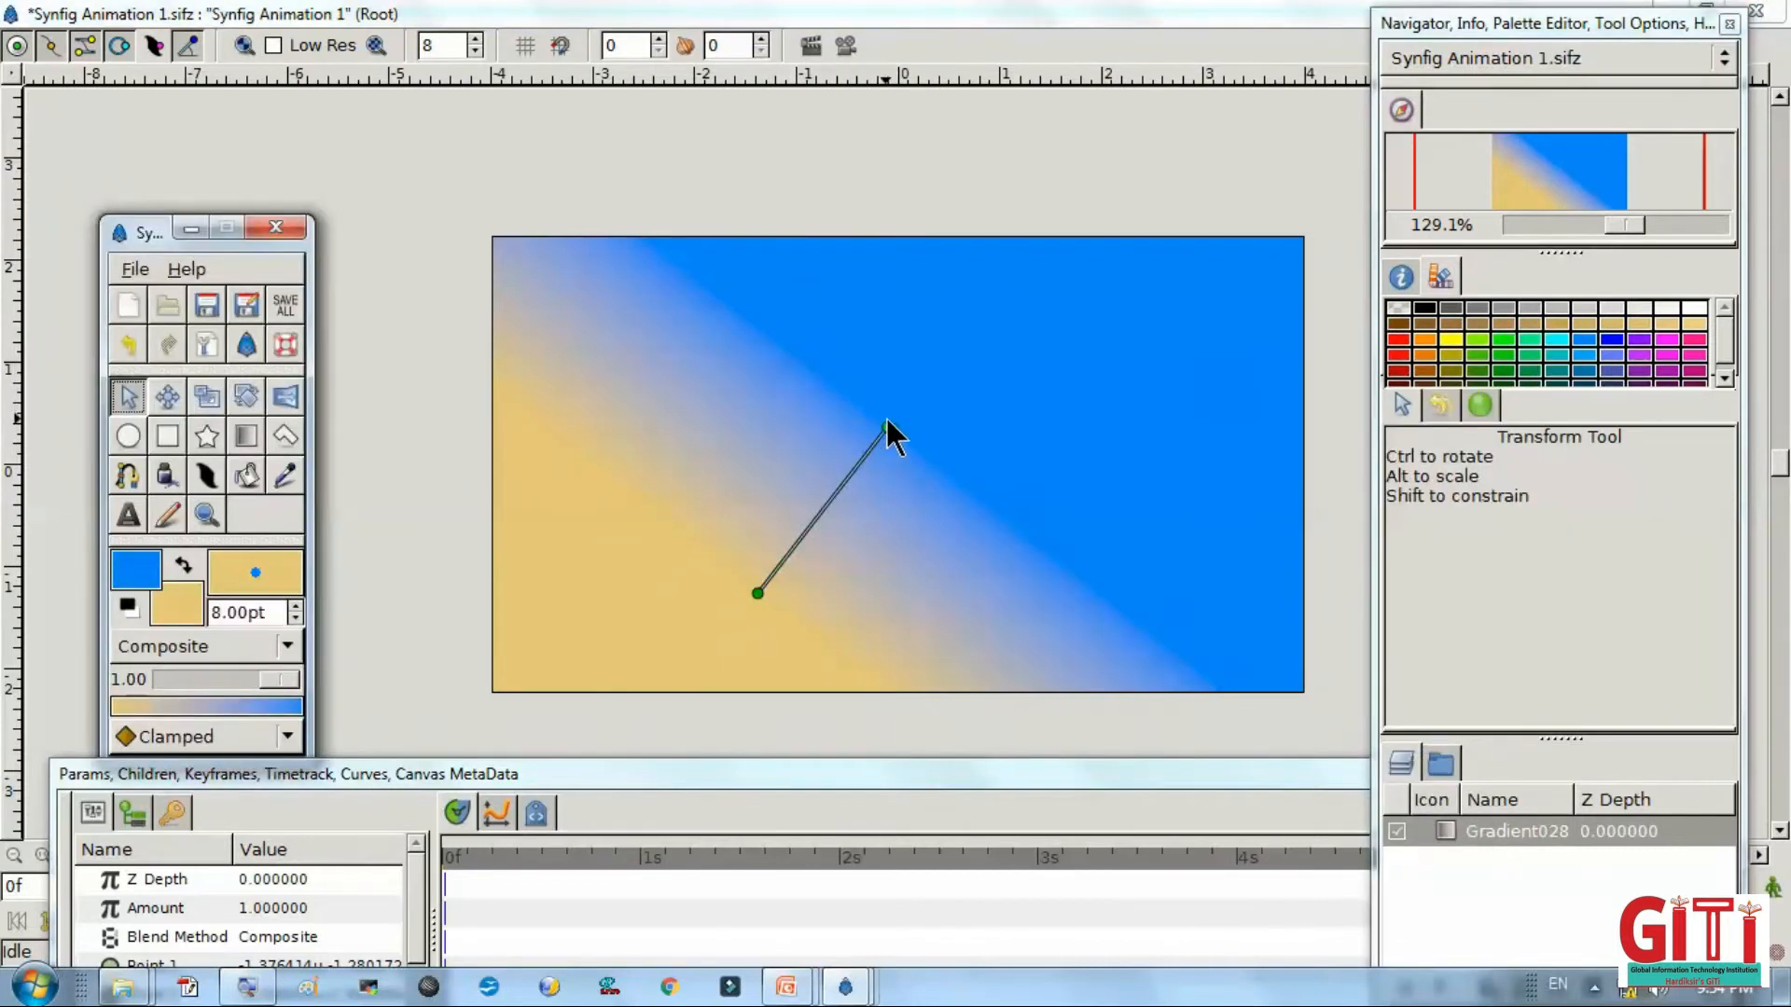
left_click_drag(888, 425, 855, 331)
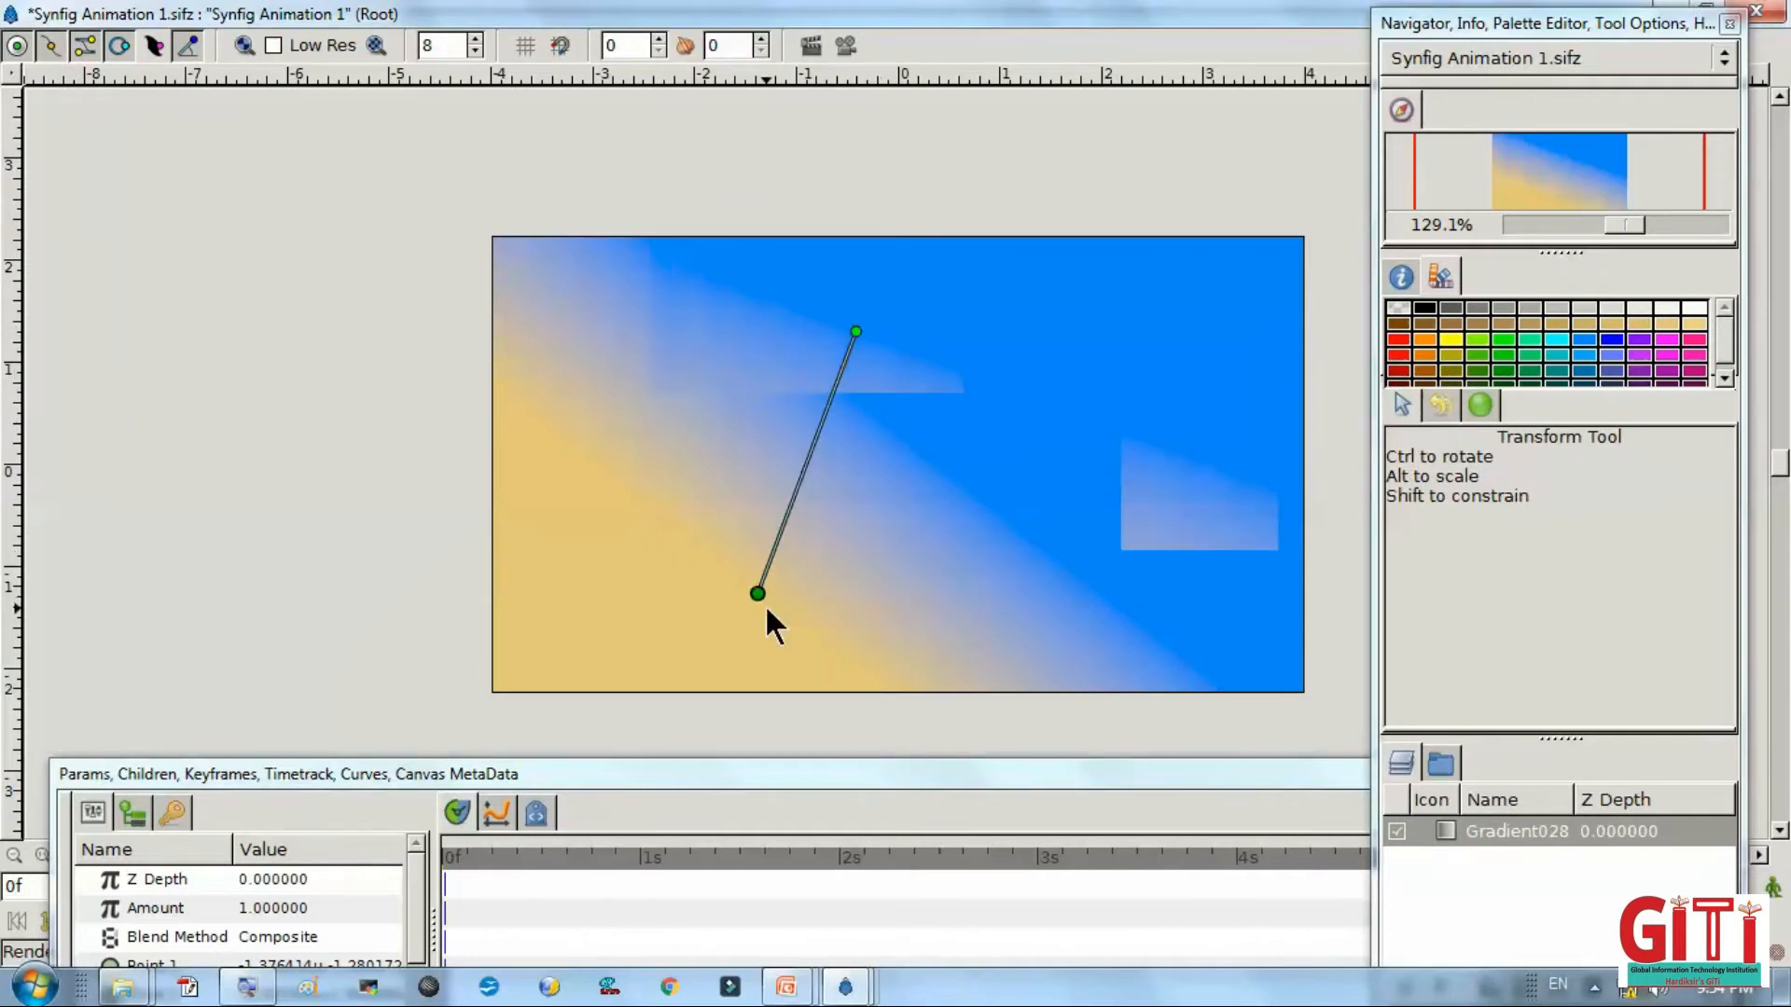
left_click_drag(765, 608, 778, 619)
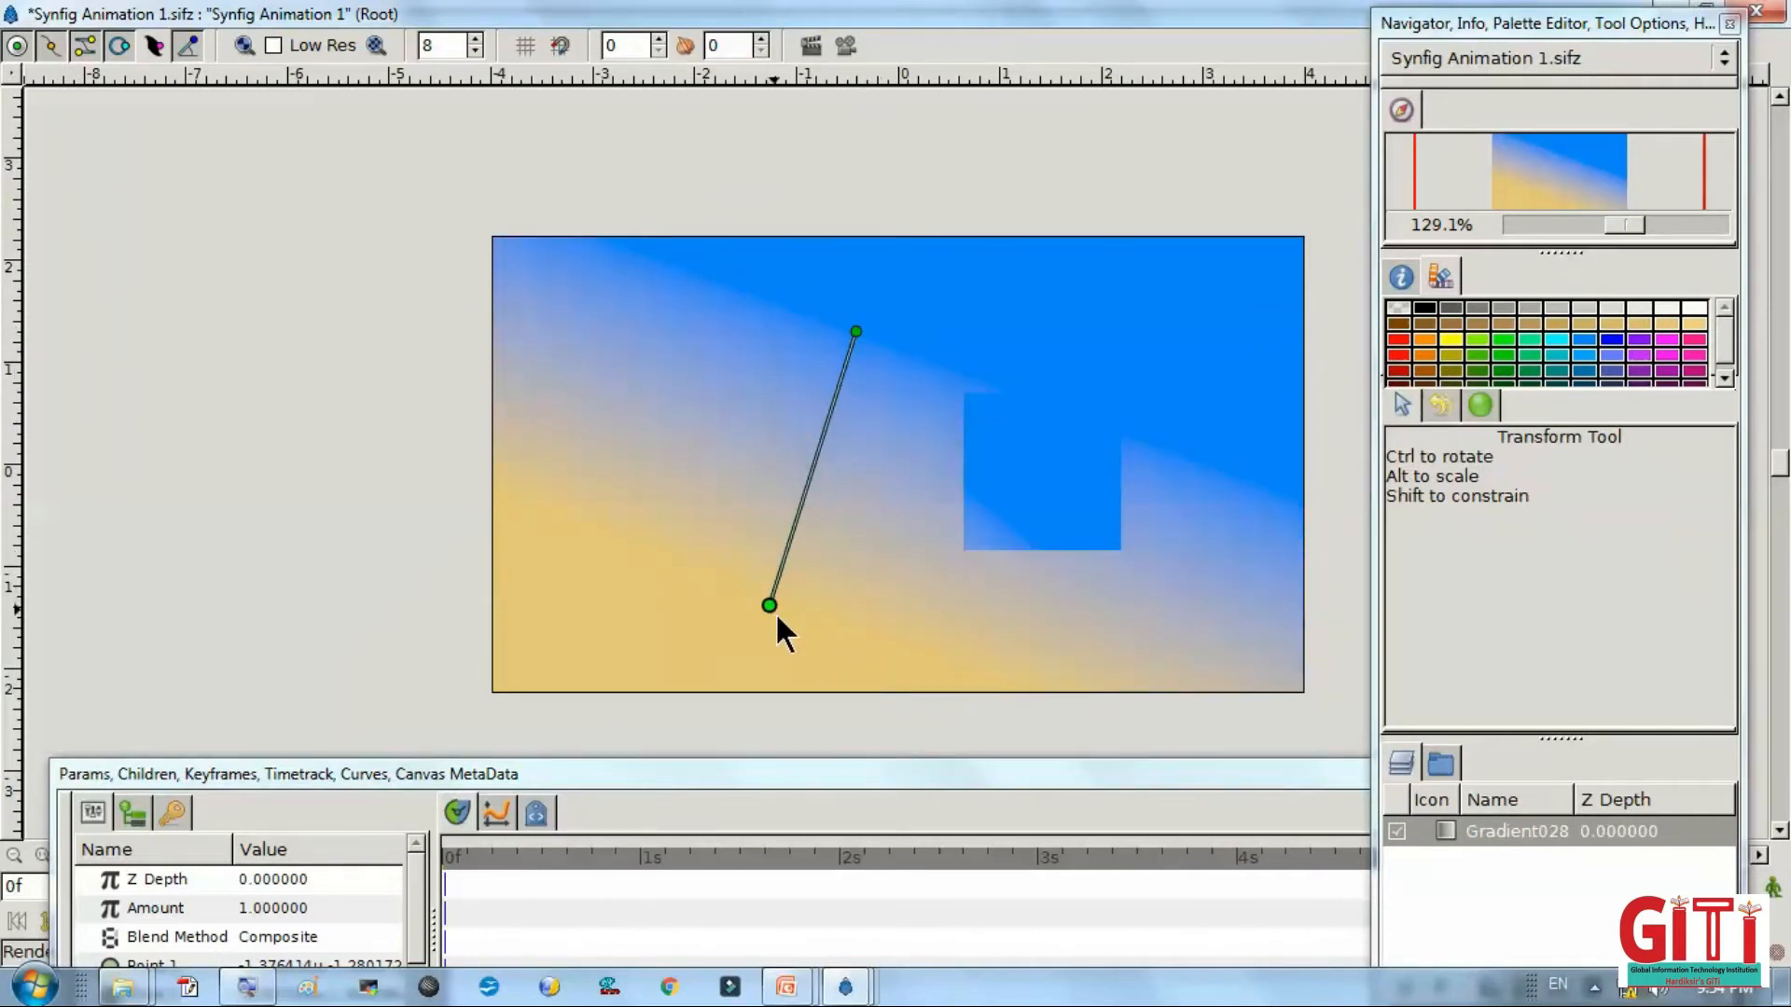
key("alt+Tab")
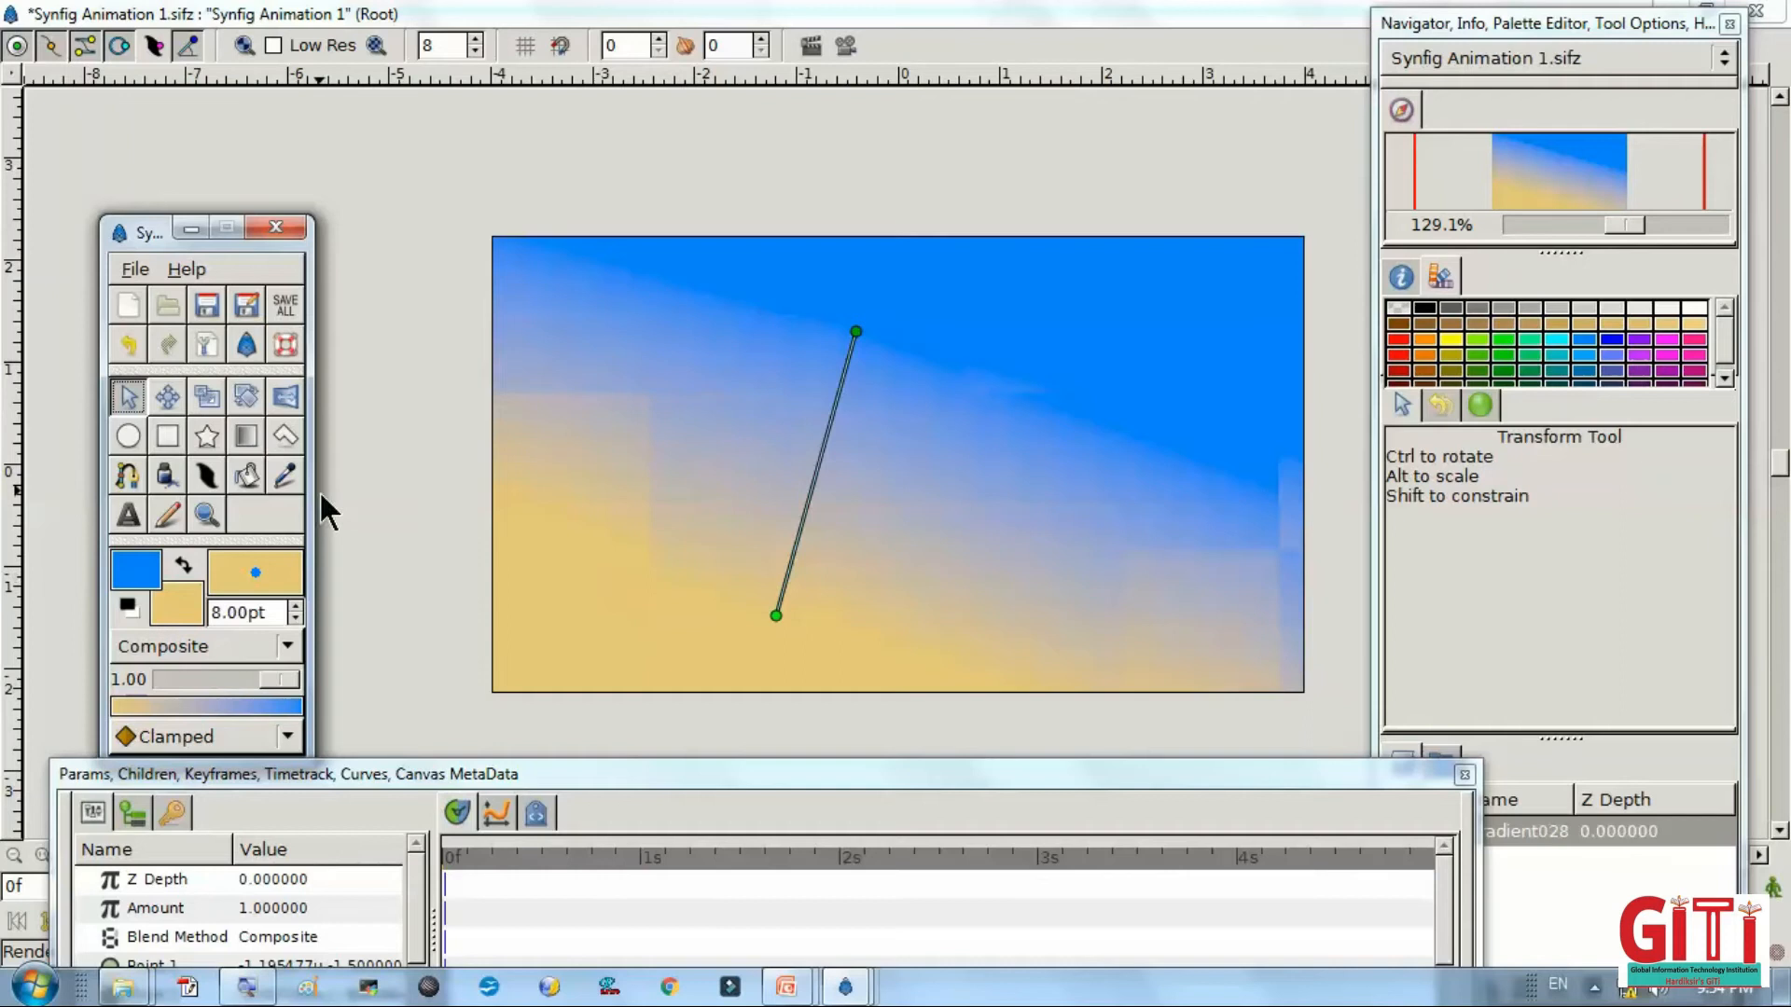
key("ctrl+s")
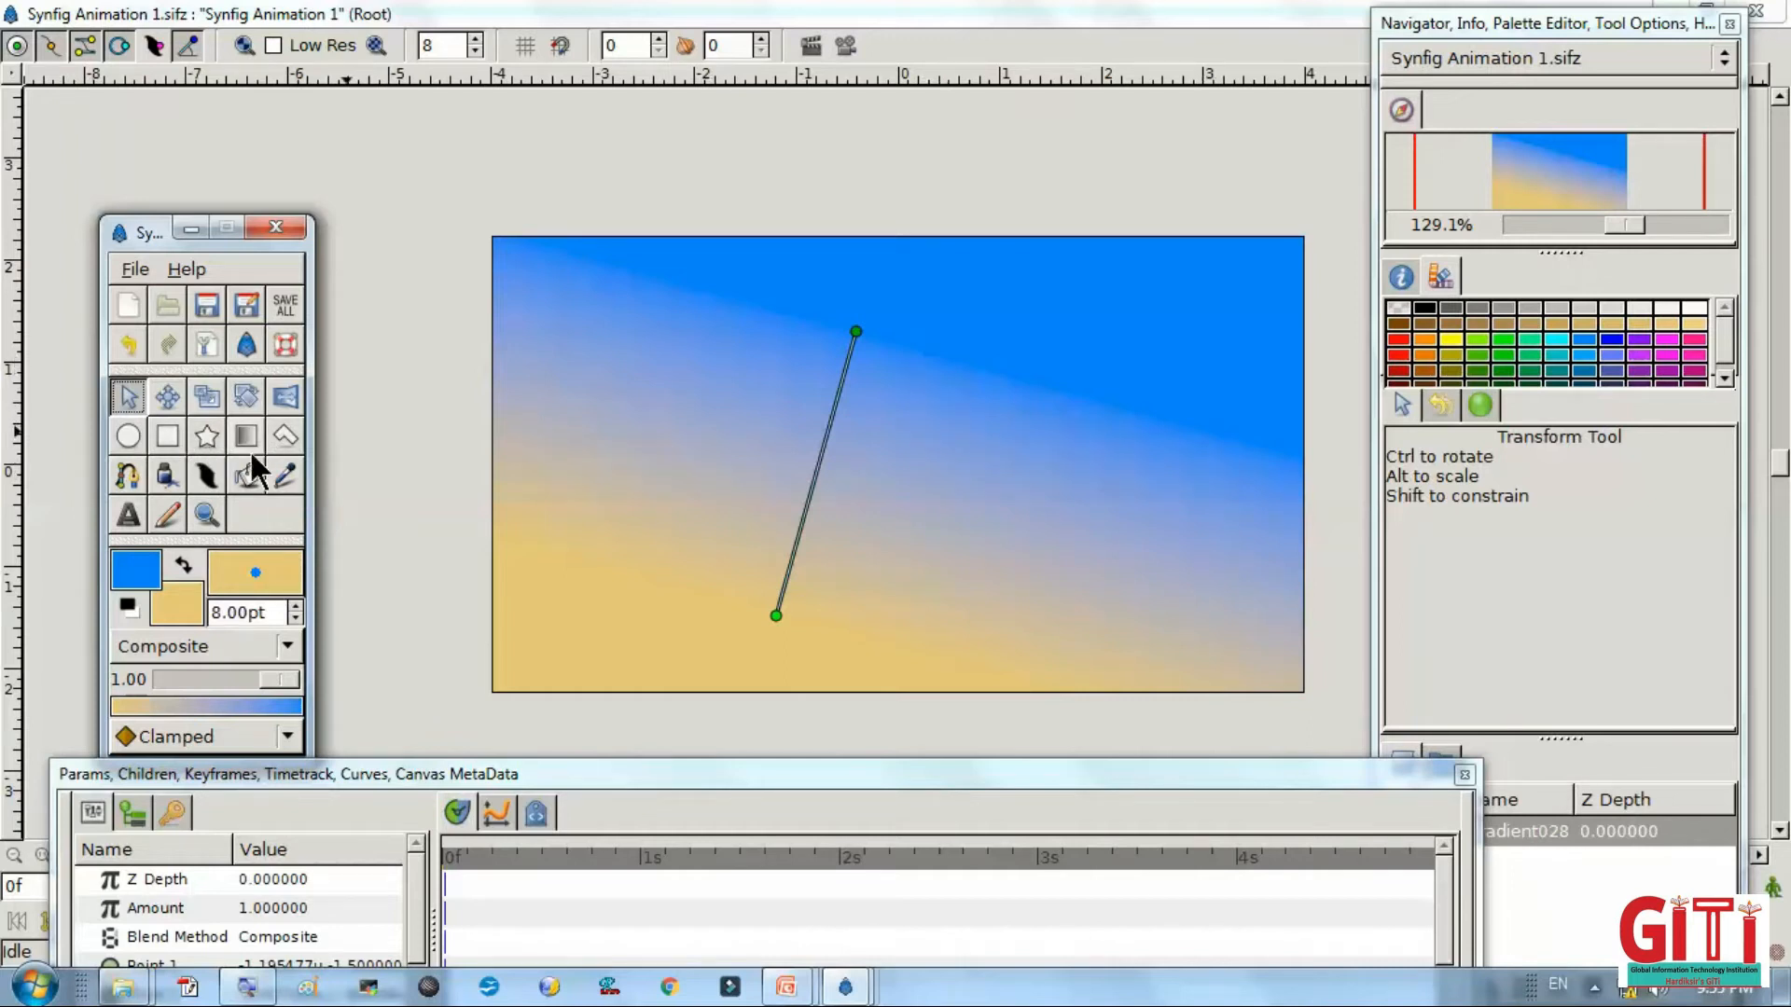
With the BLine tool and a brown fill colour, draw a zigzag of five mountain peaks across the canvas's upper half.
left_click(127, 468)
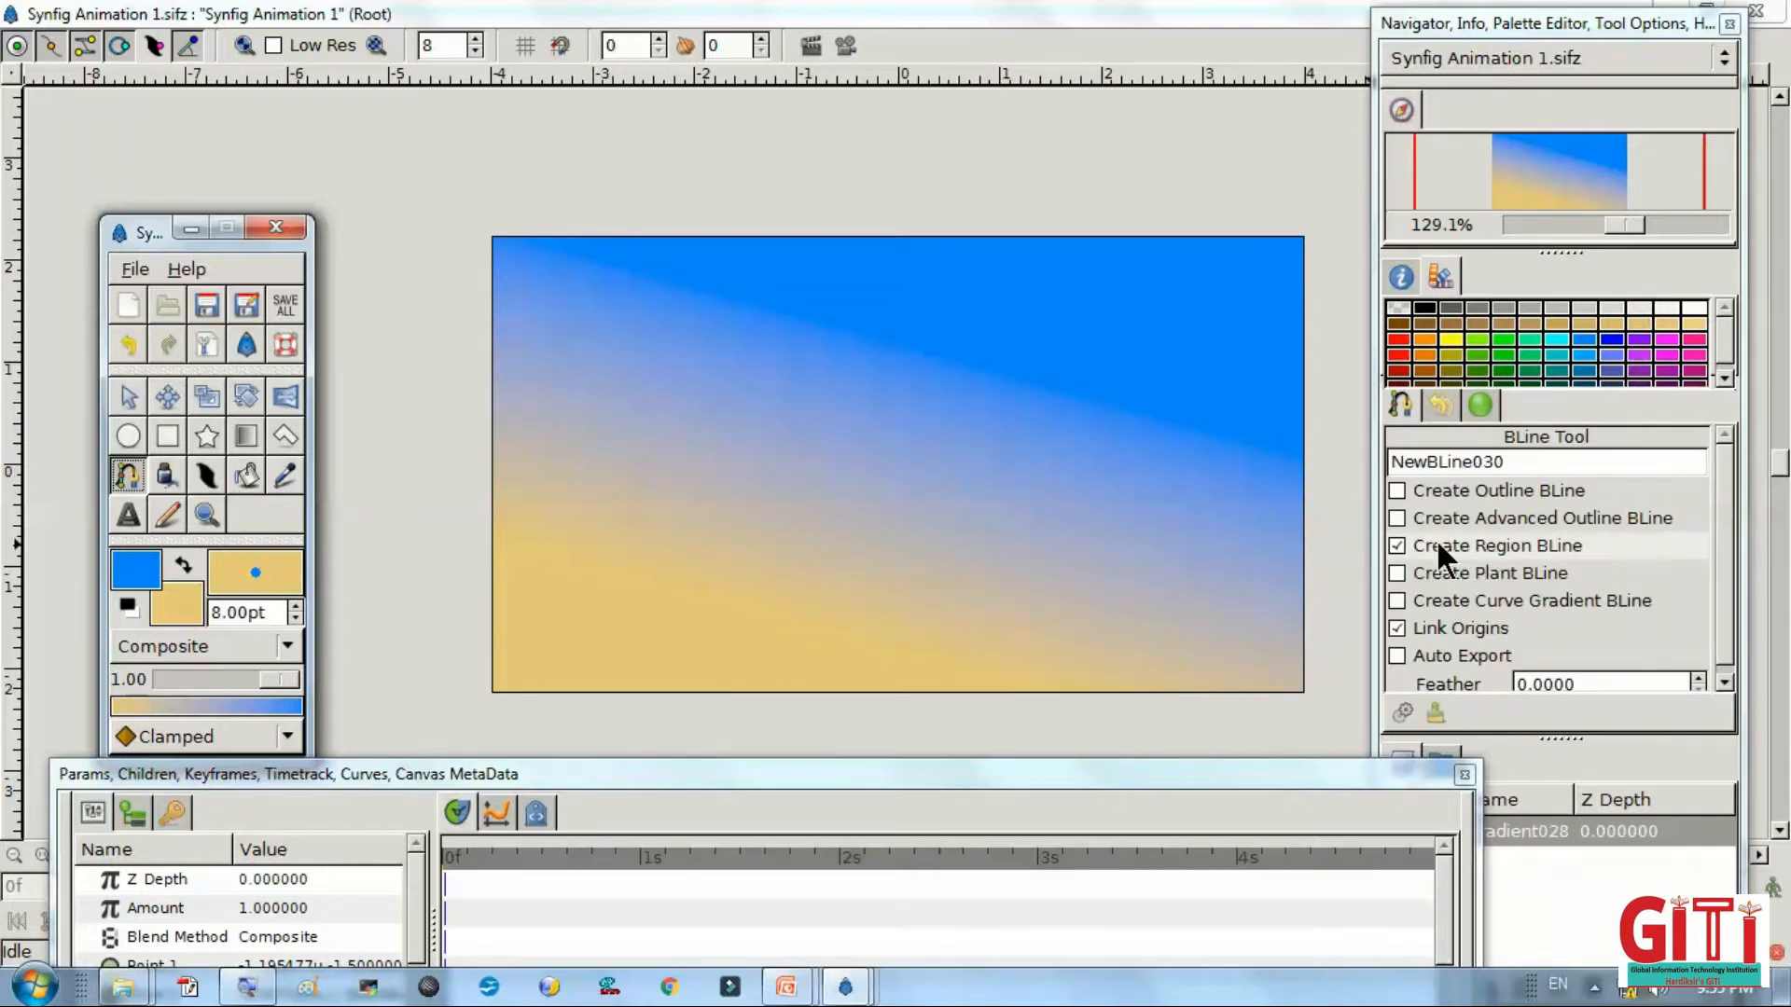
left_click(1416, 327)
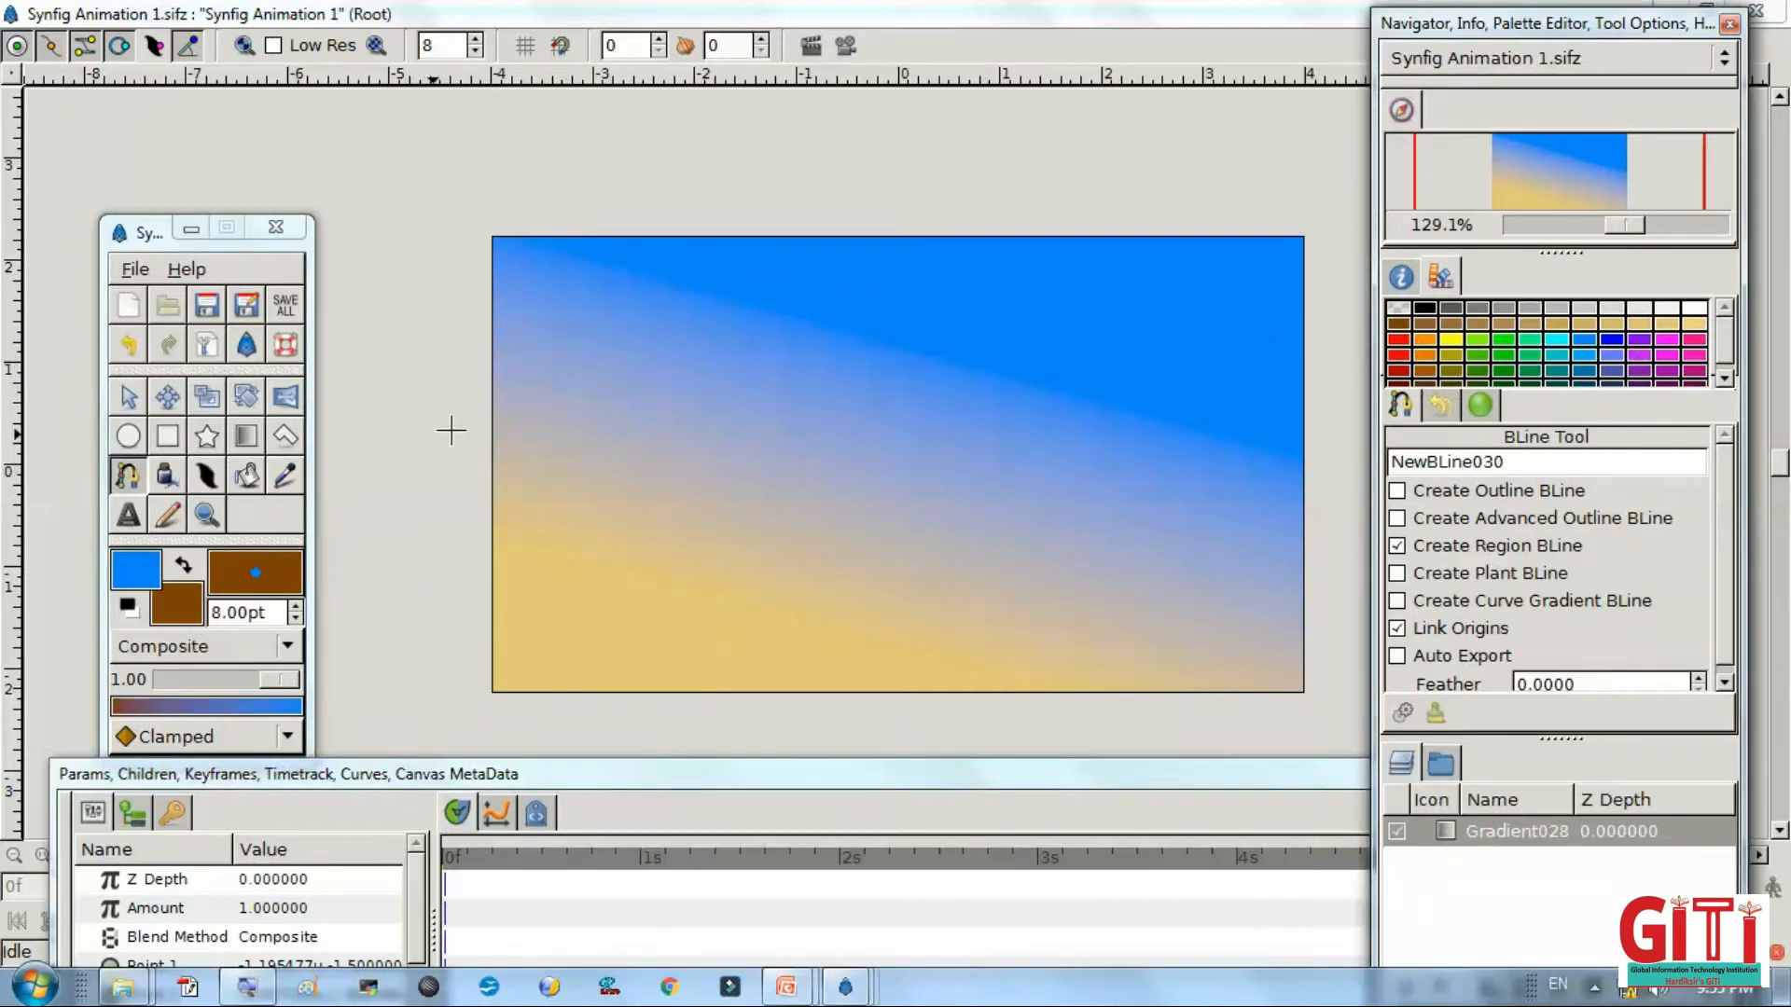
left_click(506, 455)
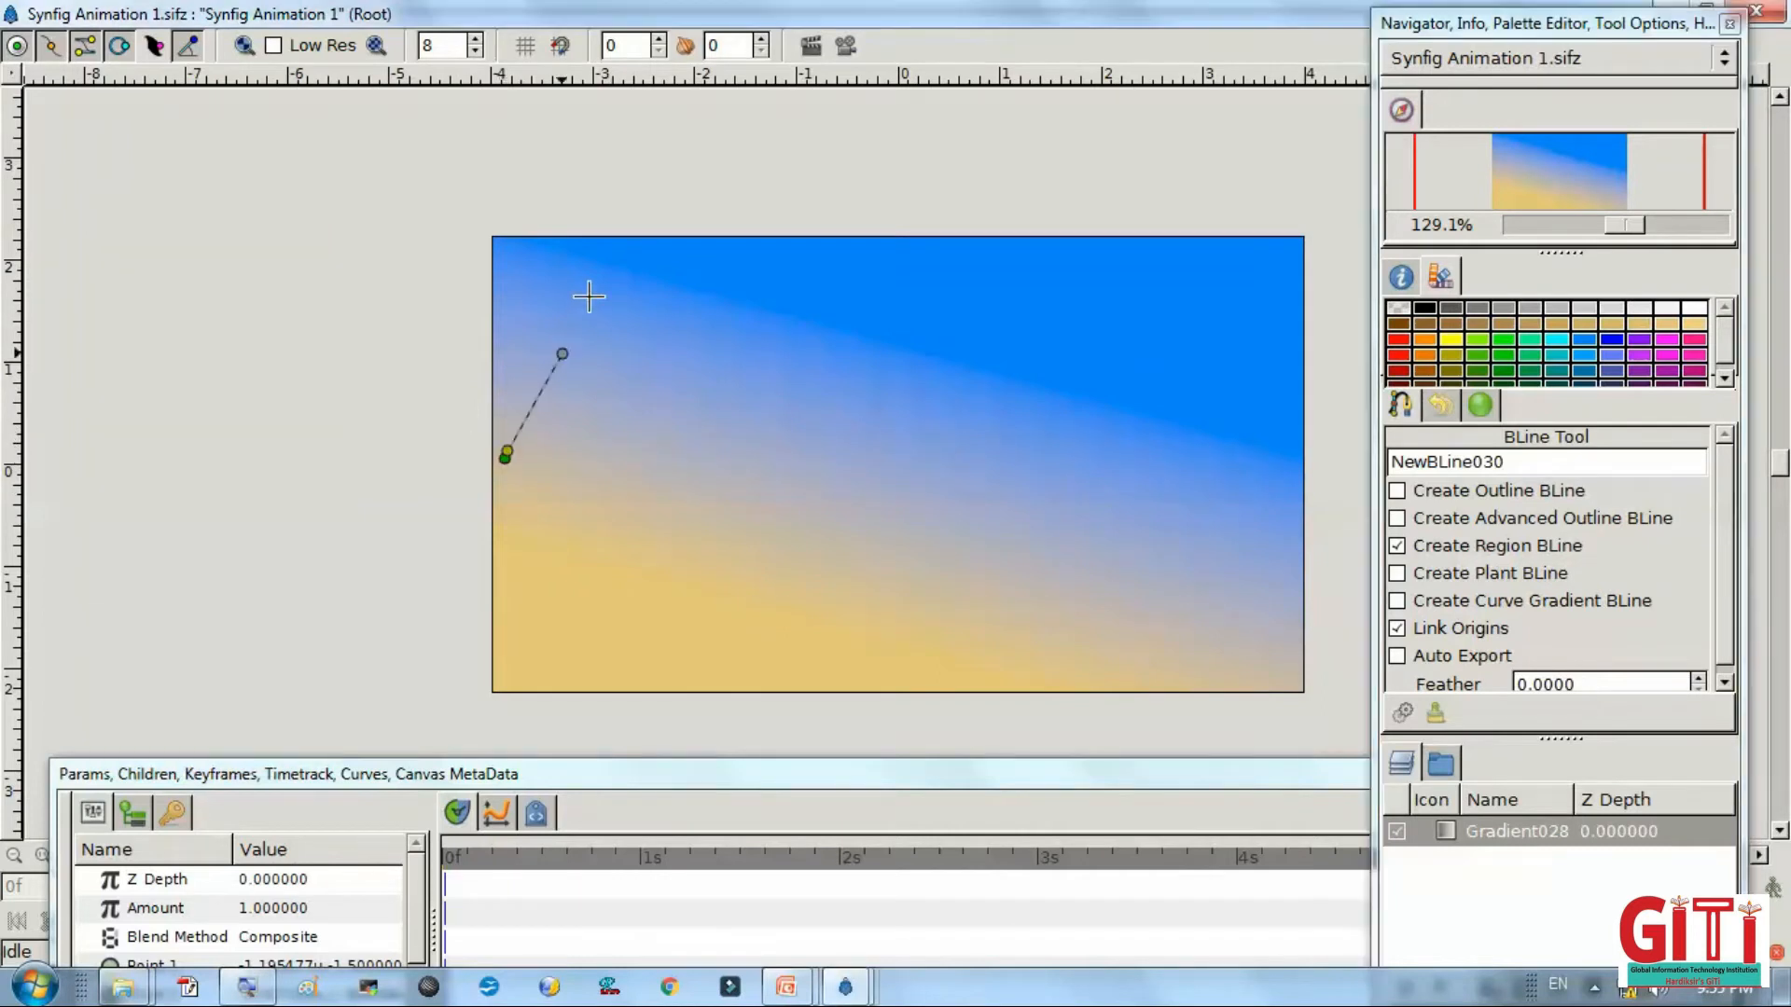
left_click(592, 301)
left_click(739, 263)
left_click(802, 434)
left_click(861, 321)
left_click(979, 452)
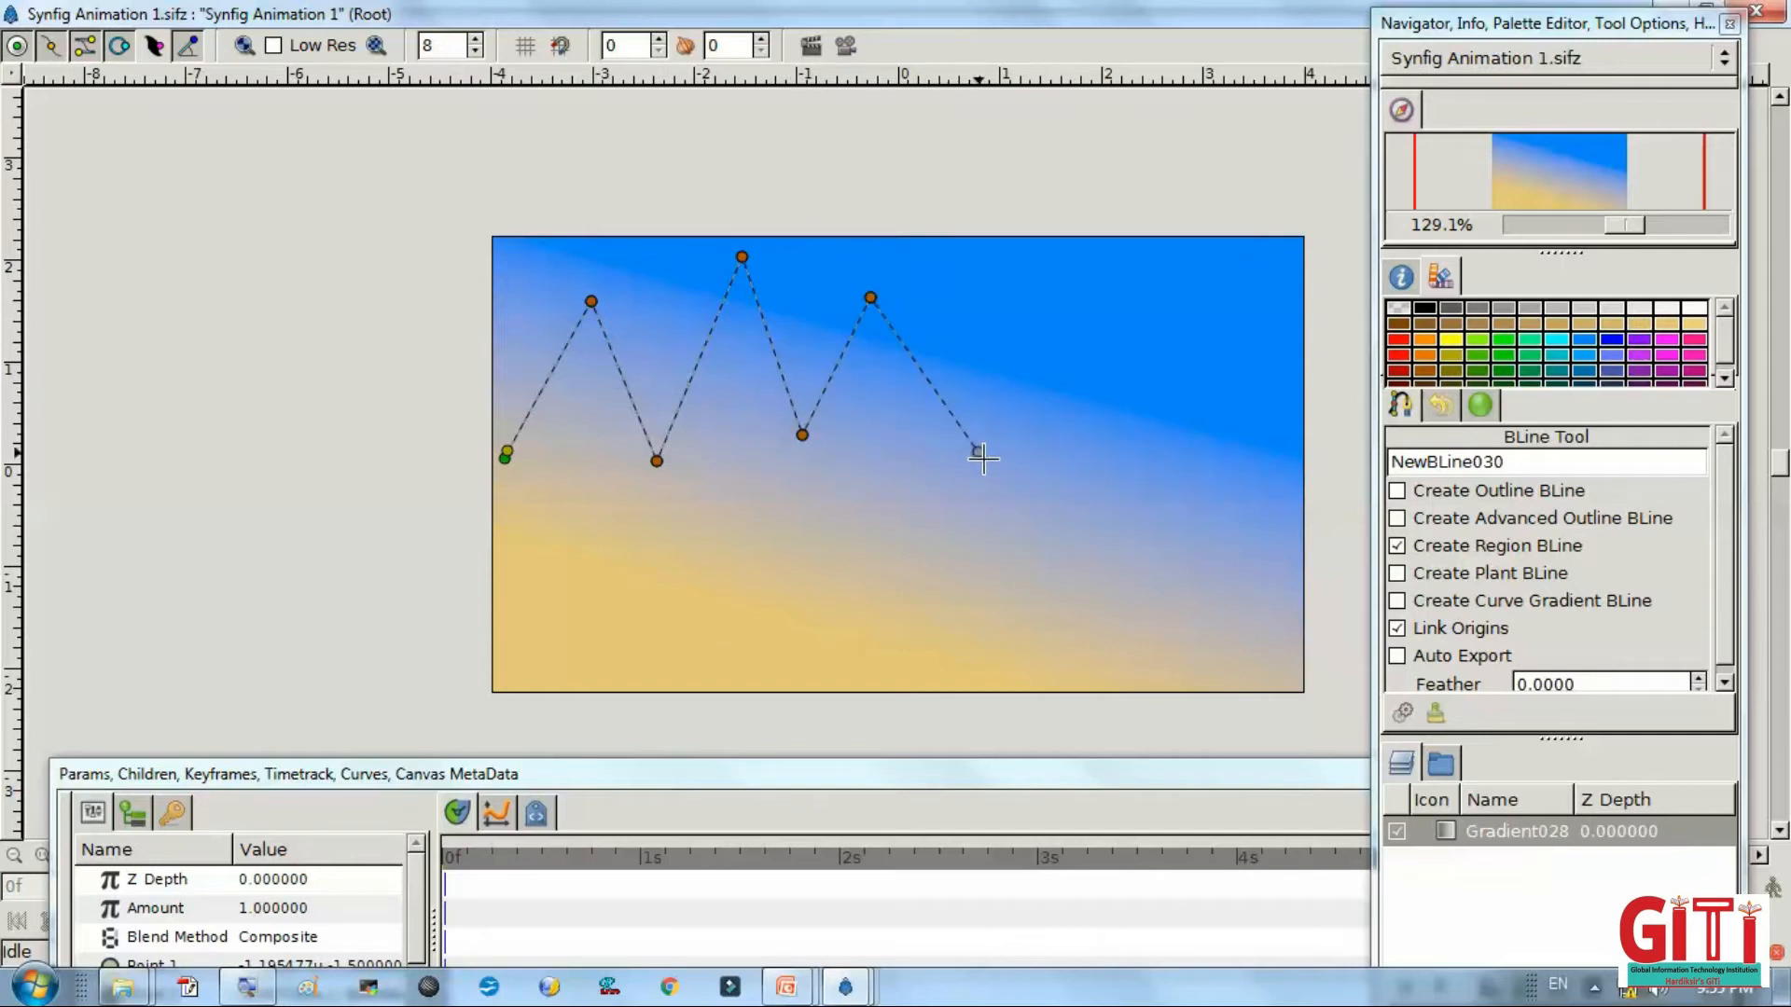
left_click(1082, 285)
left_click(1148, 447)
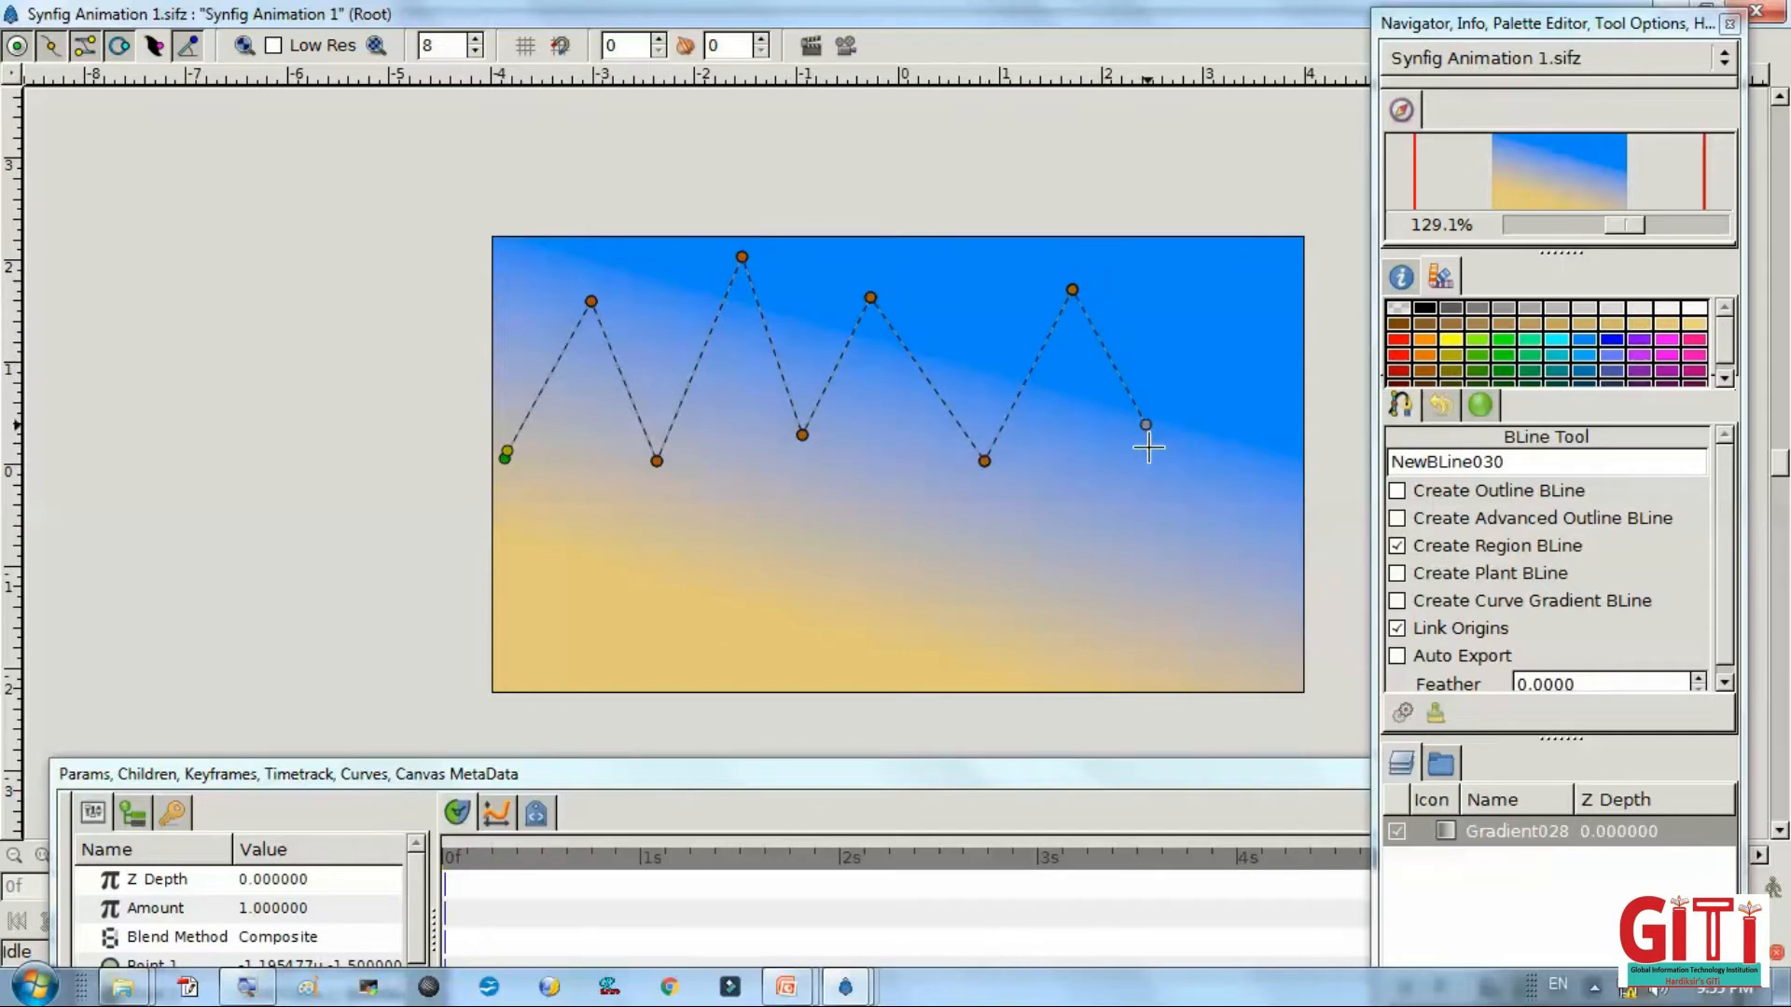
left_click(1298, 244)
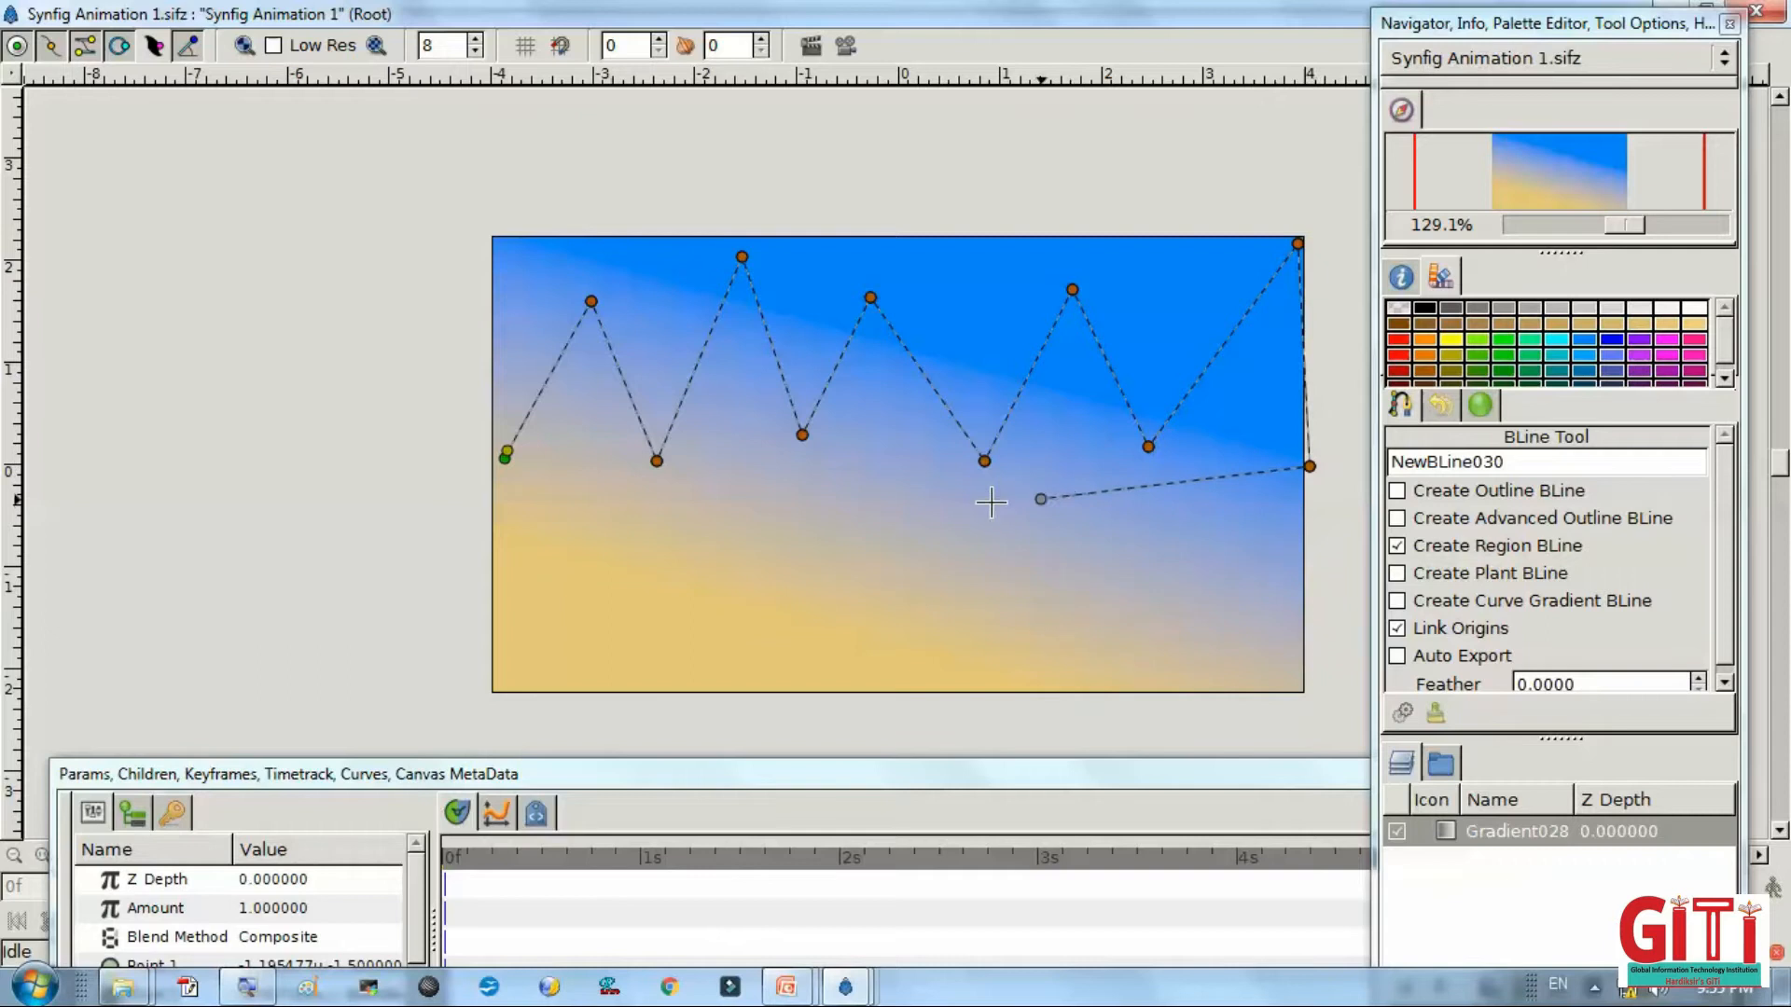
Loop the mountain BLine at its first vertex and create the filled region by switching to the Transform tool.
right_click(504, 457)
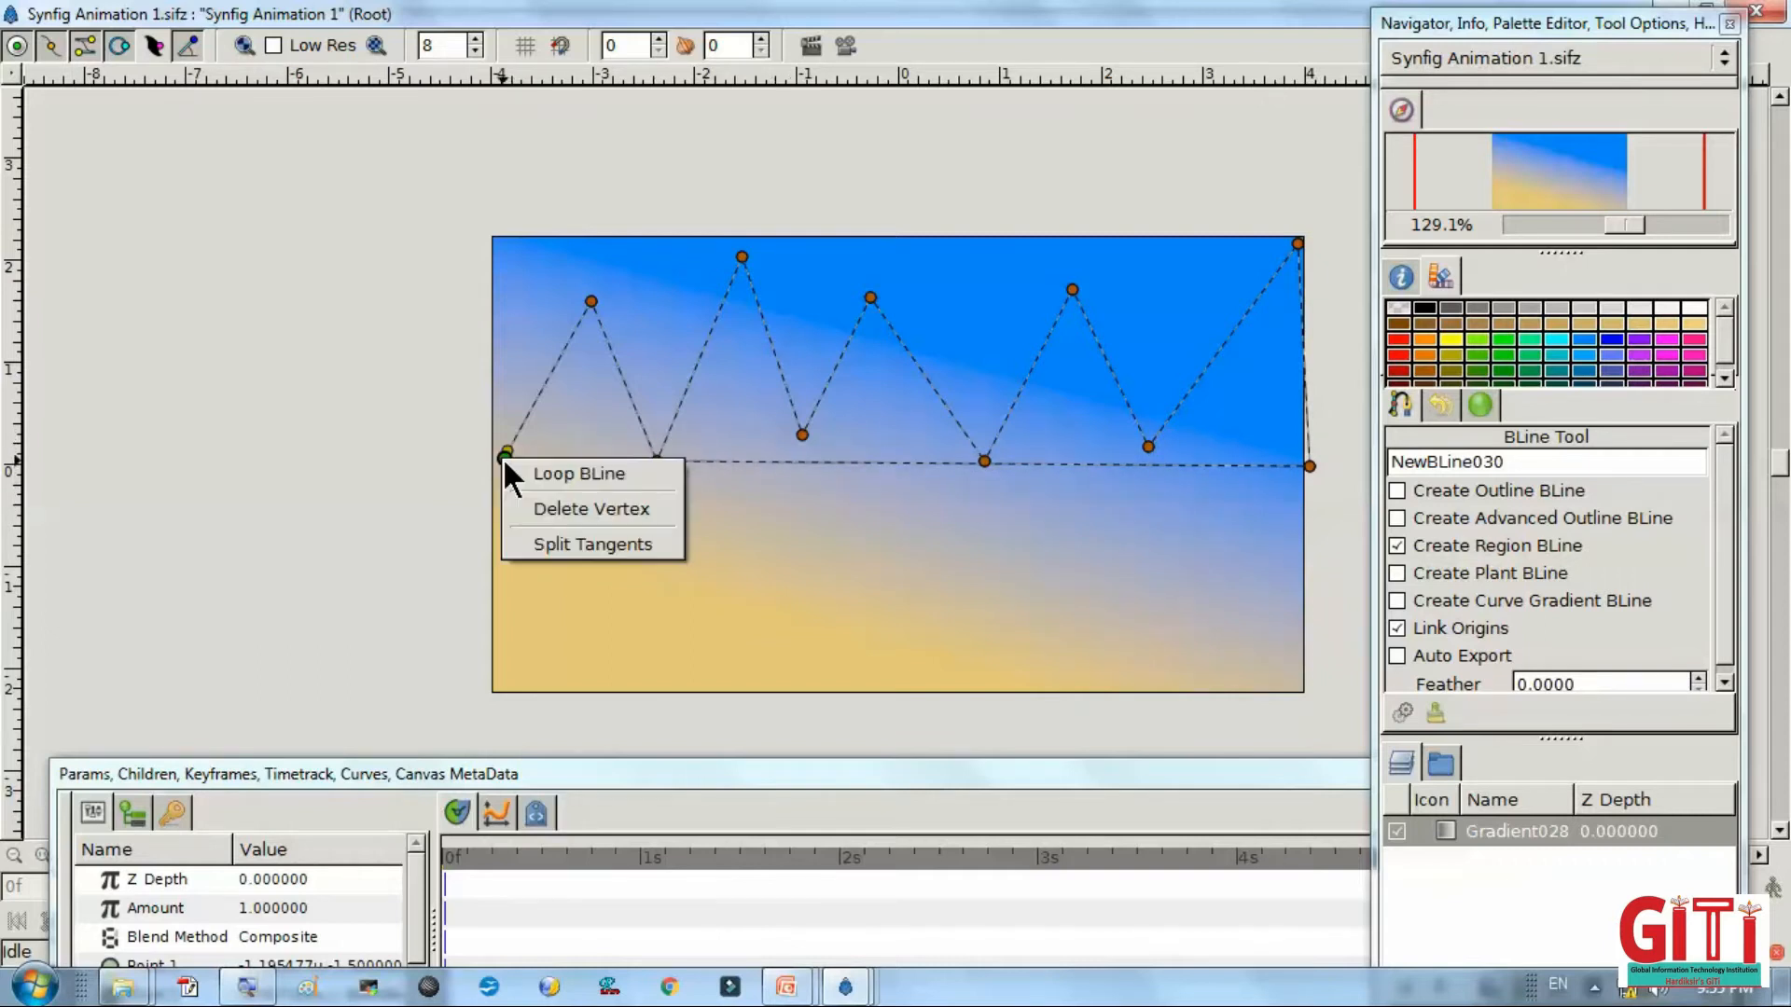
left_click(552, 471)
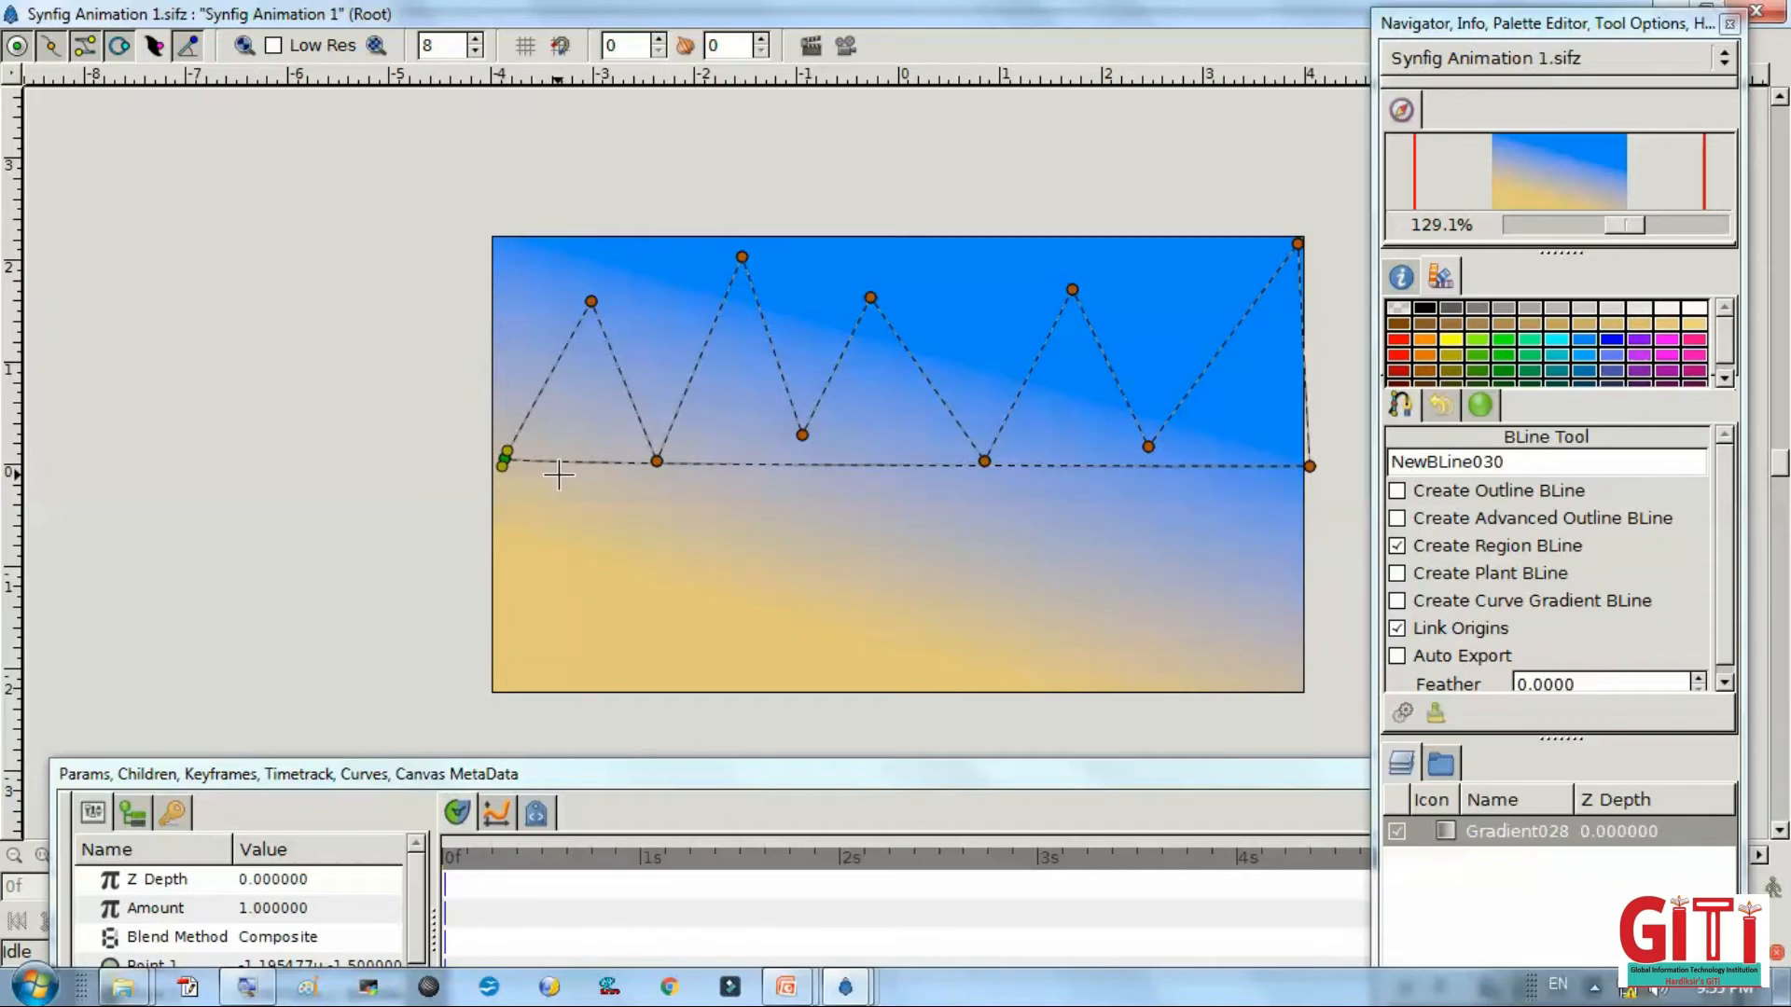
key("alt+Tab")
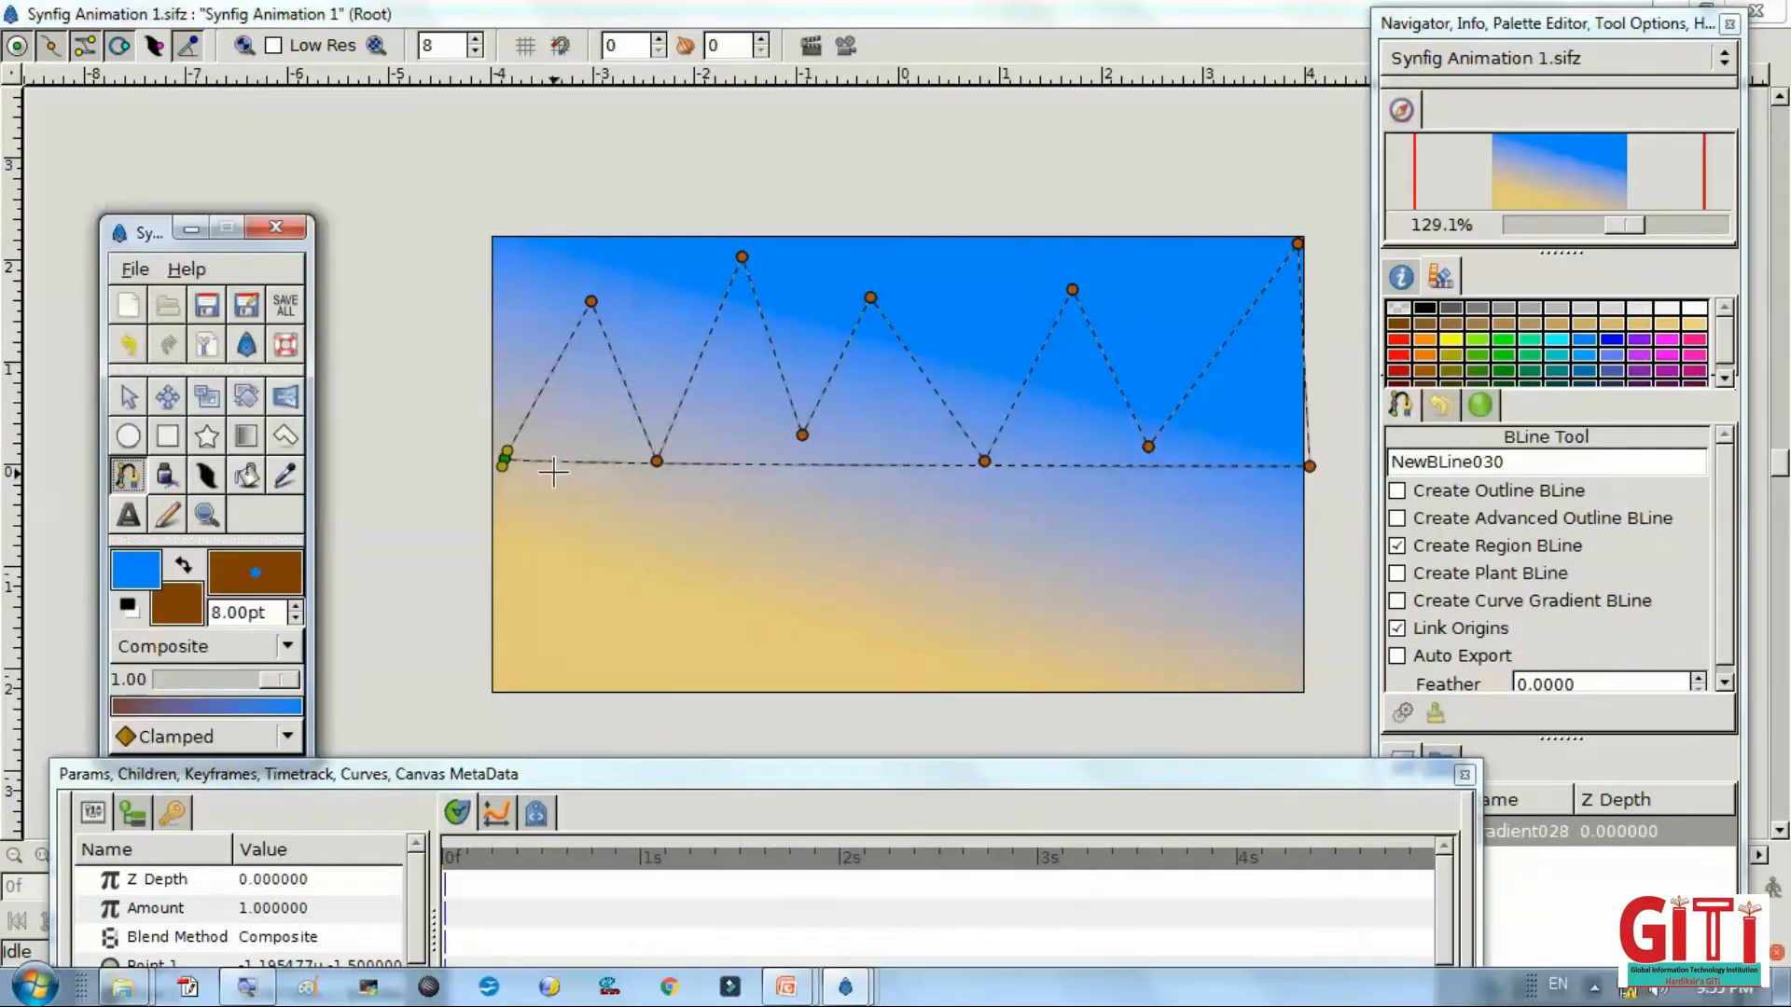
left_click(136, 399)
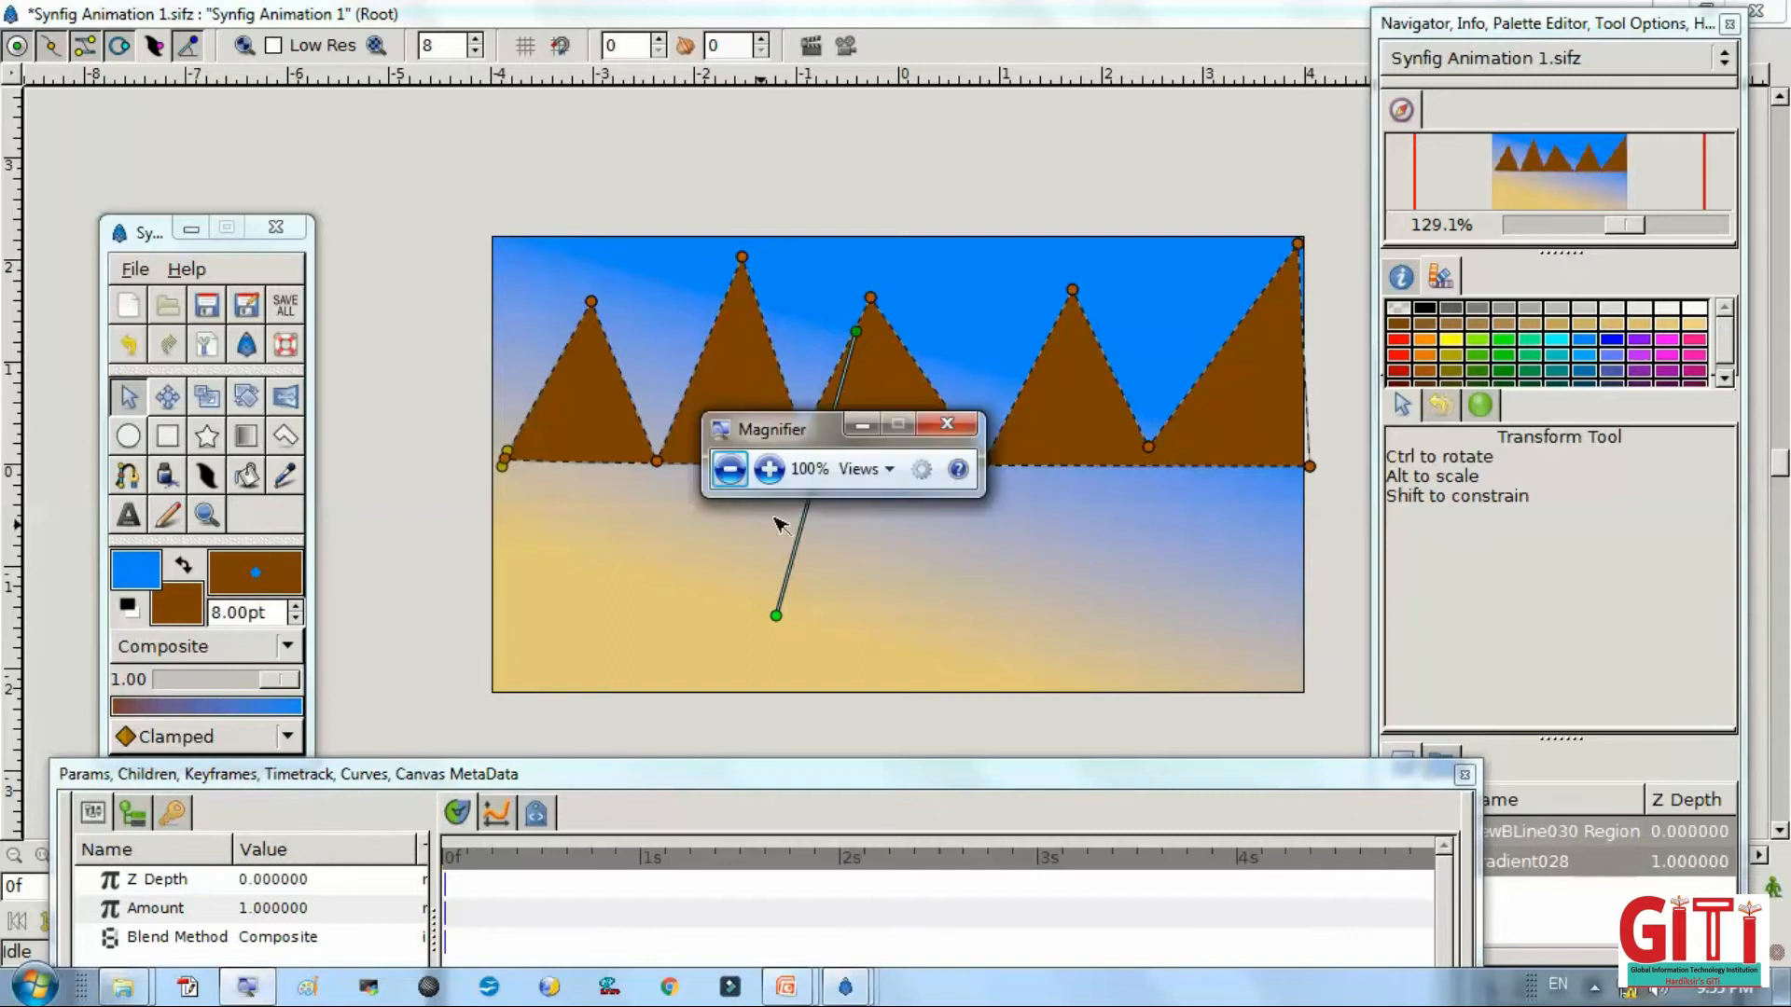
Round the first three mountain peaks from the left by pulling out the tangents of their top vertices.
left_click(768, 469)
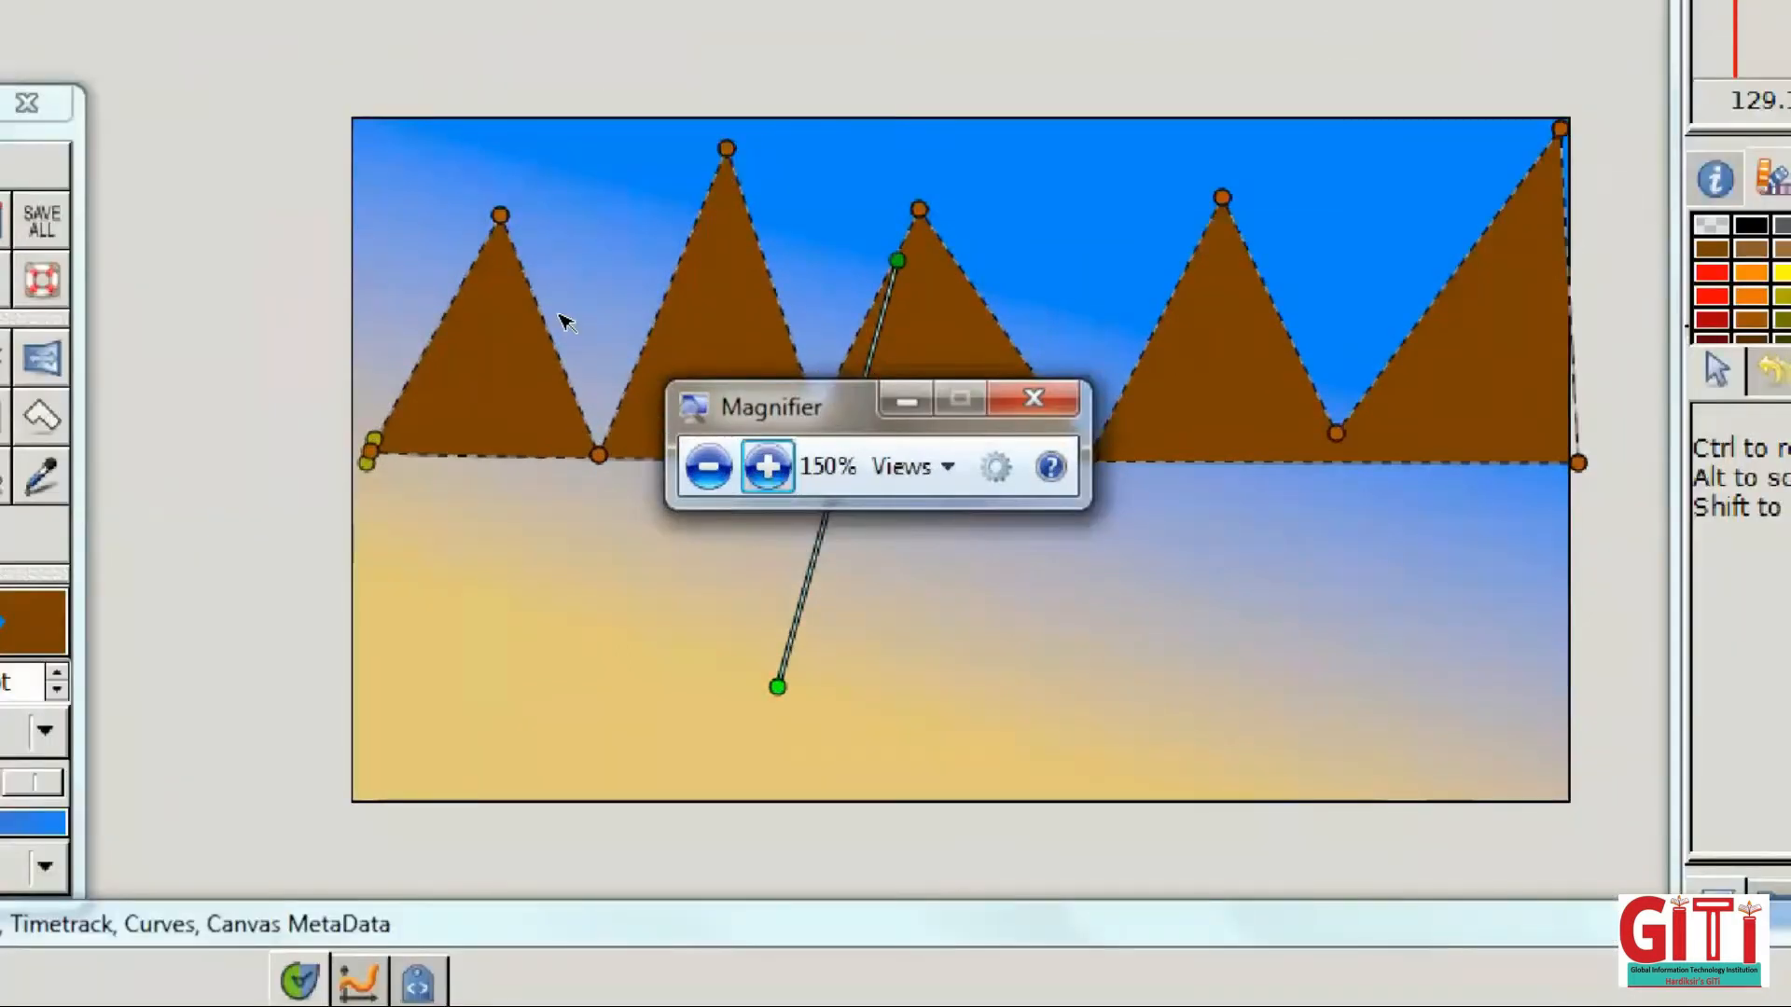
left_click_drag(597, 303, 618, 305)
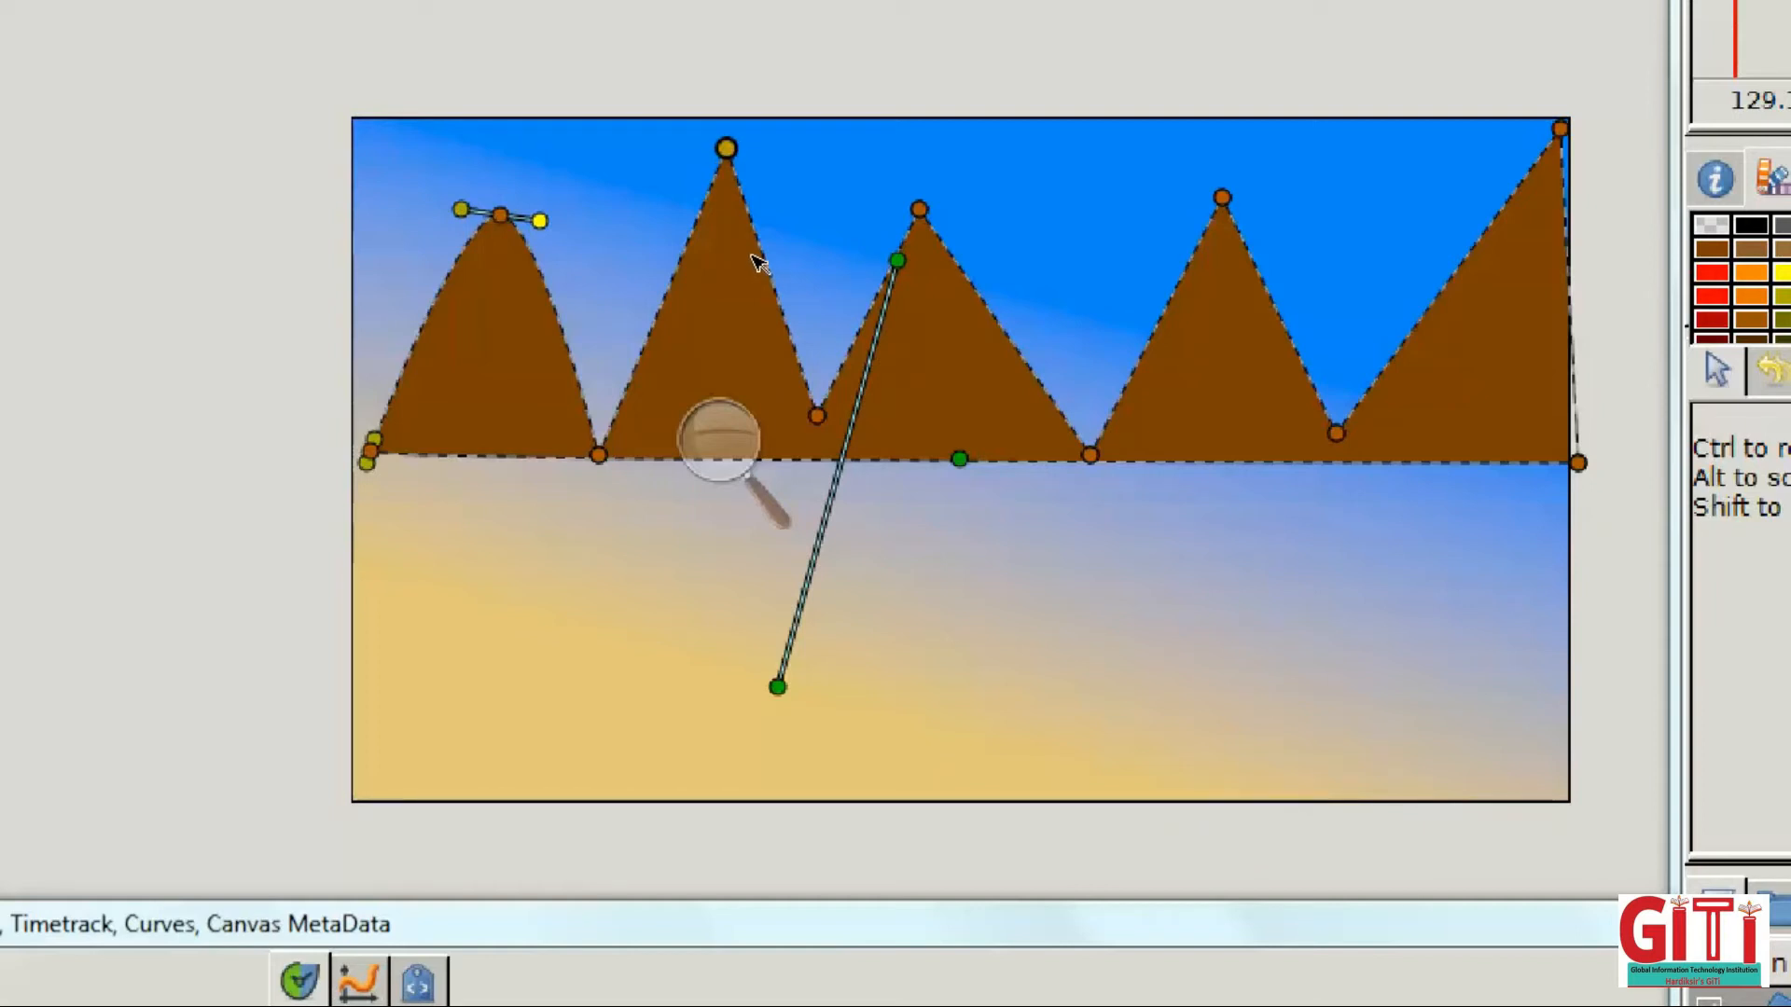
left_click_drag(750, 256, 785, 274)
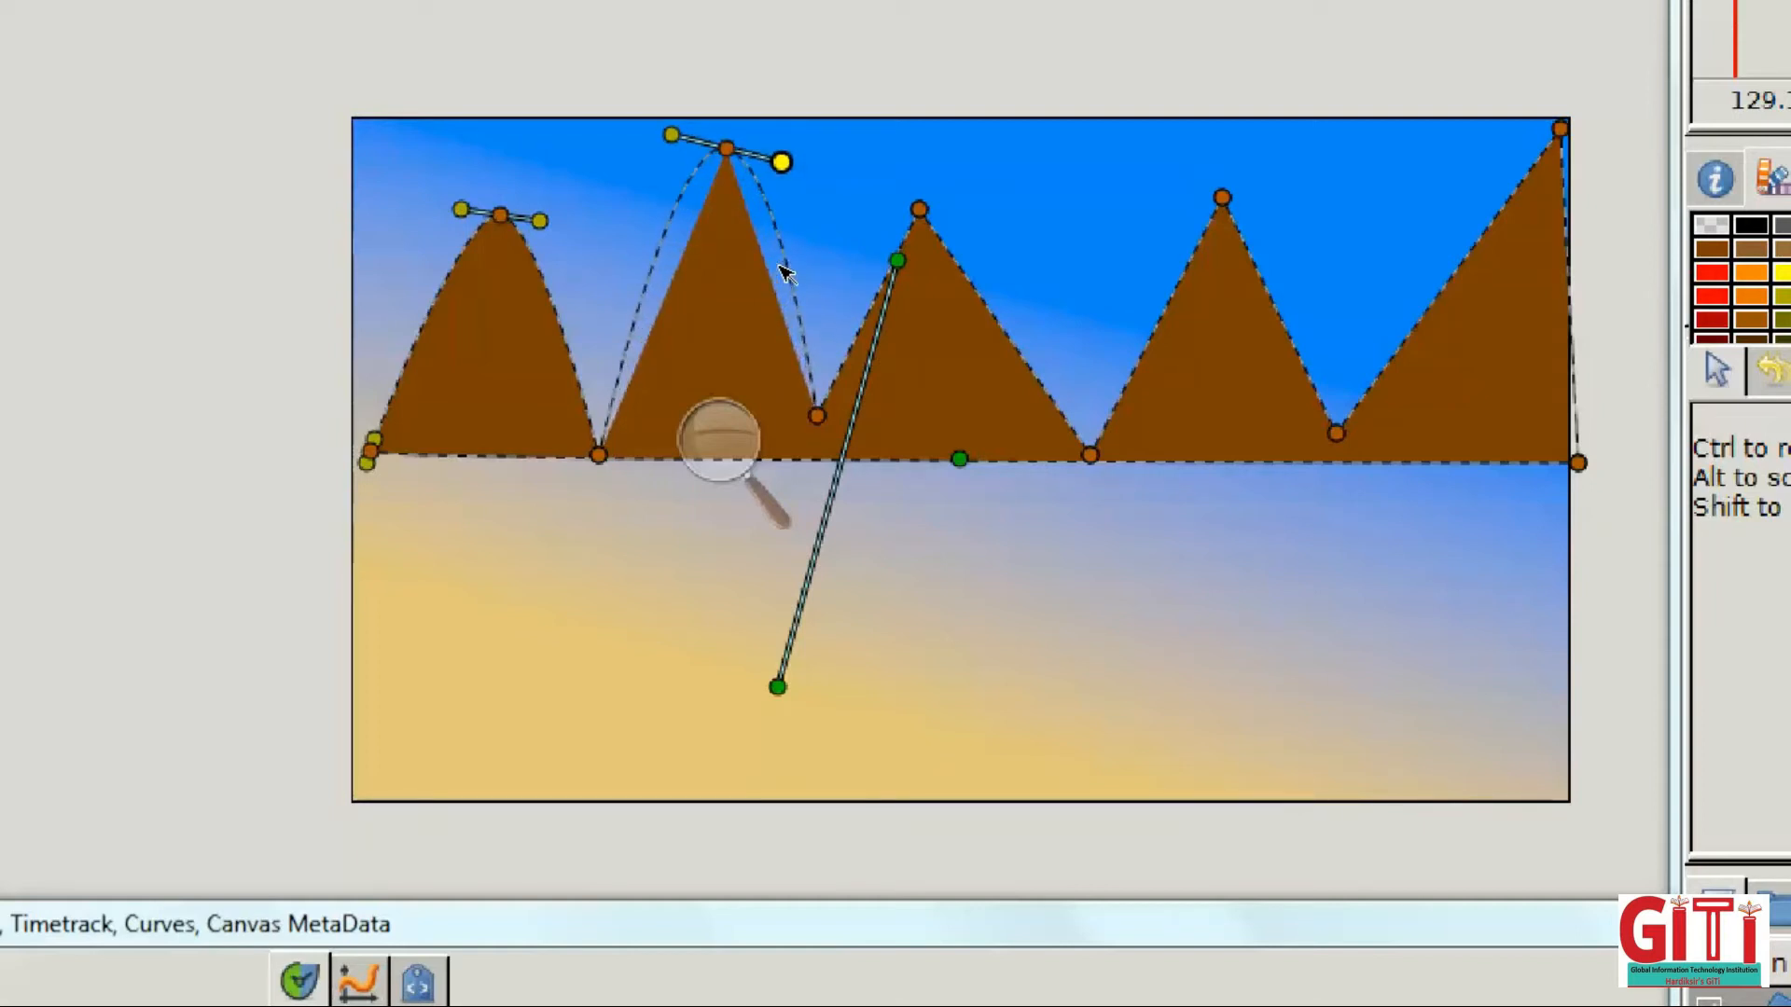
left_click(886, 311)
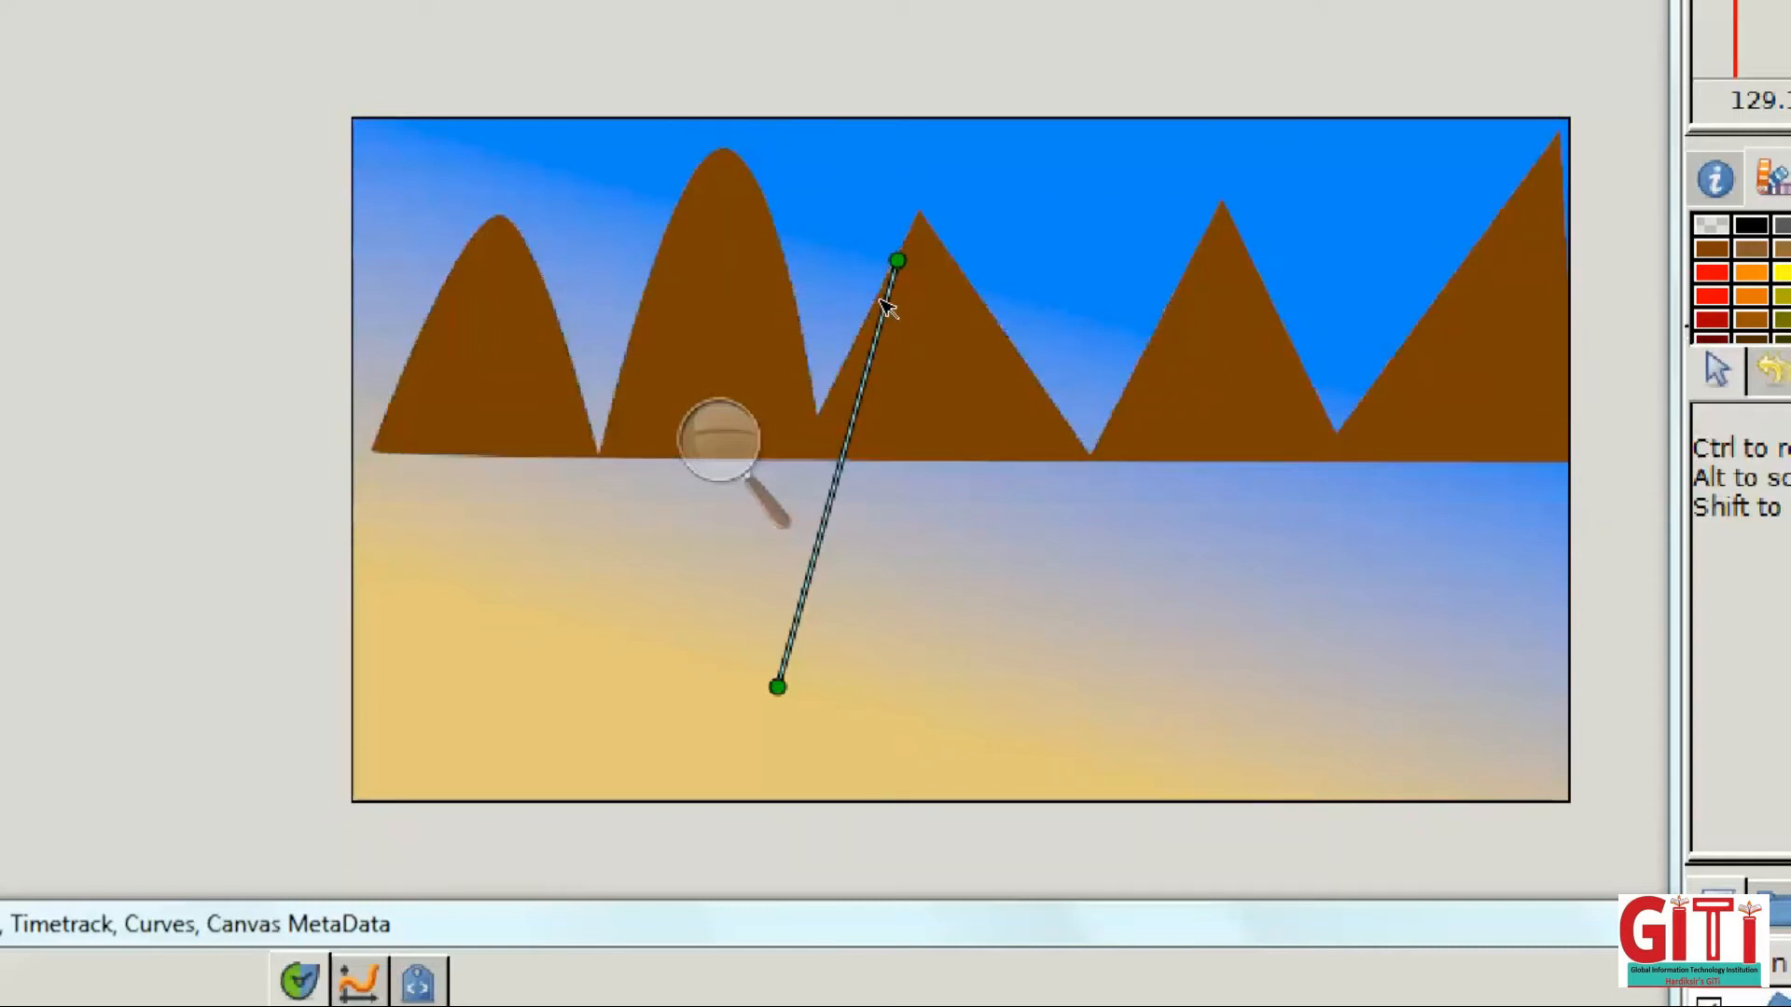
left_click(886, 333)
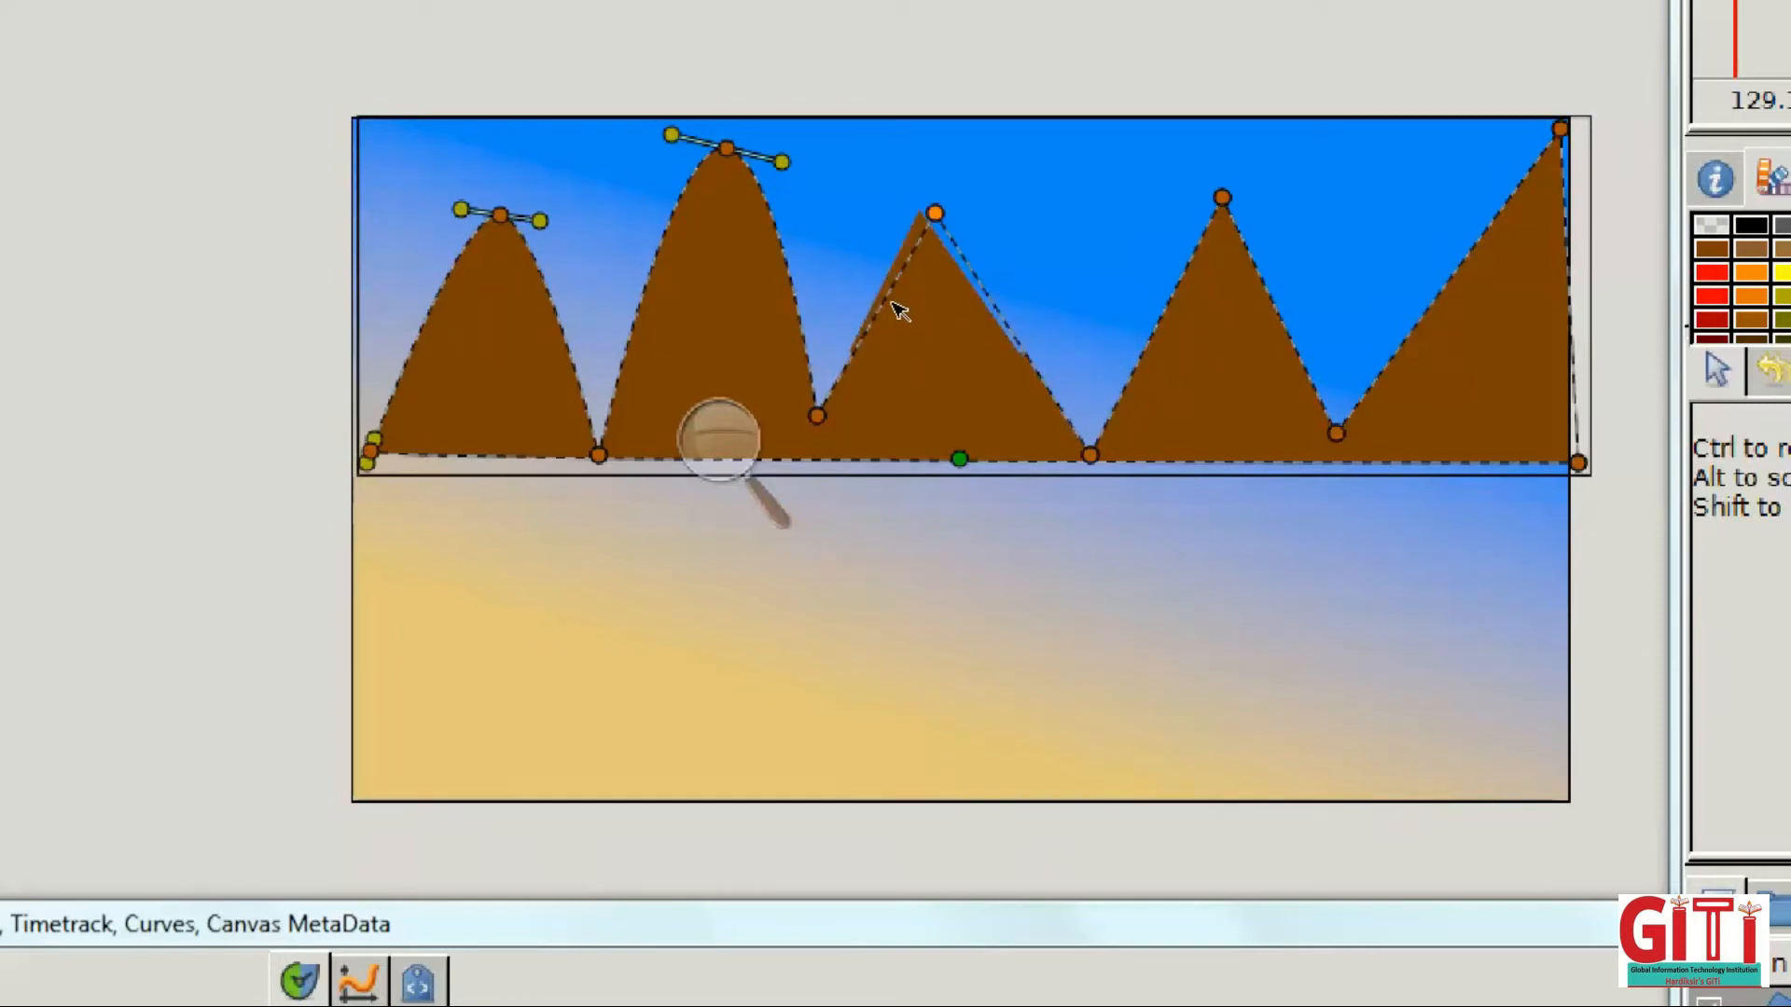
left_click_drag(884, 300, 844, 312)
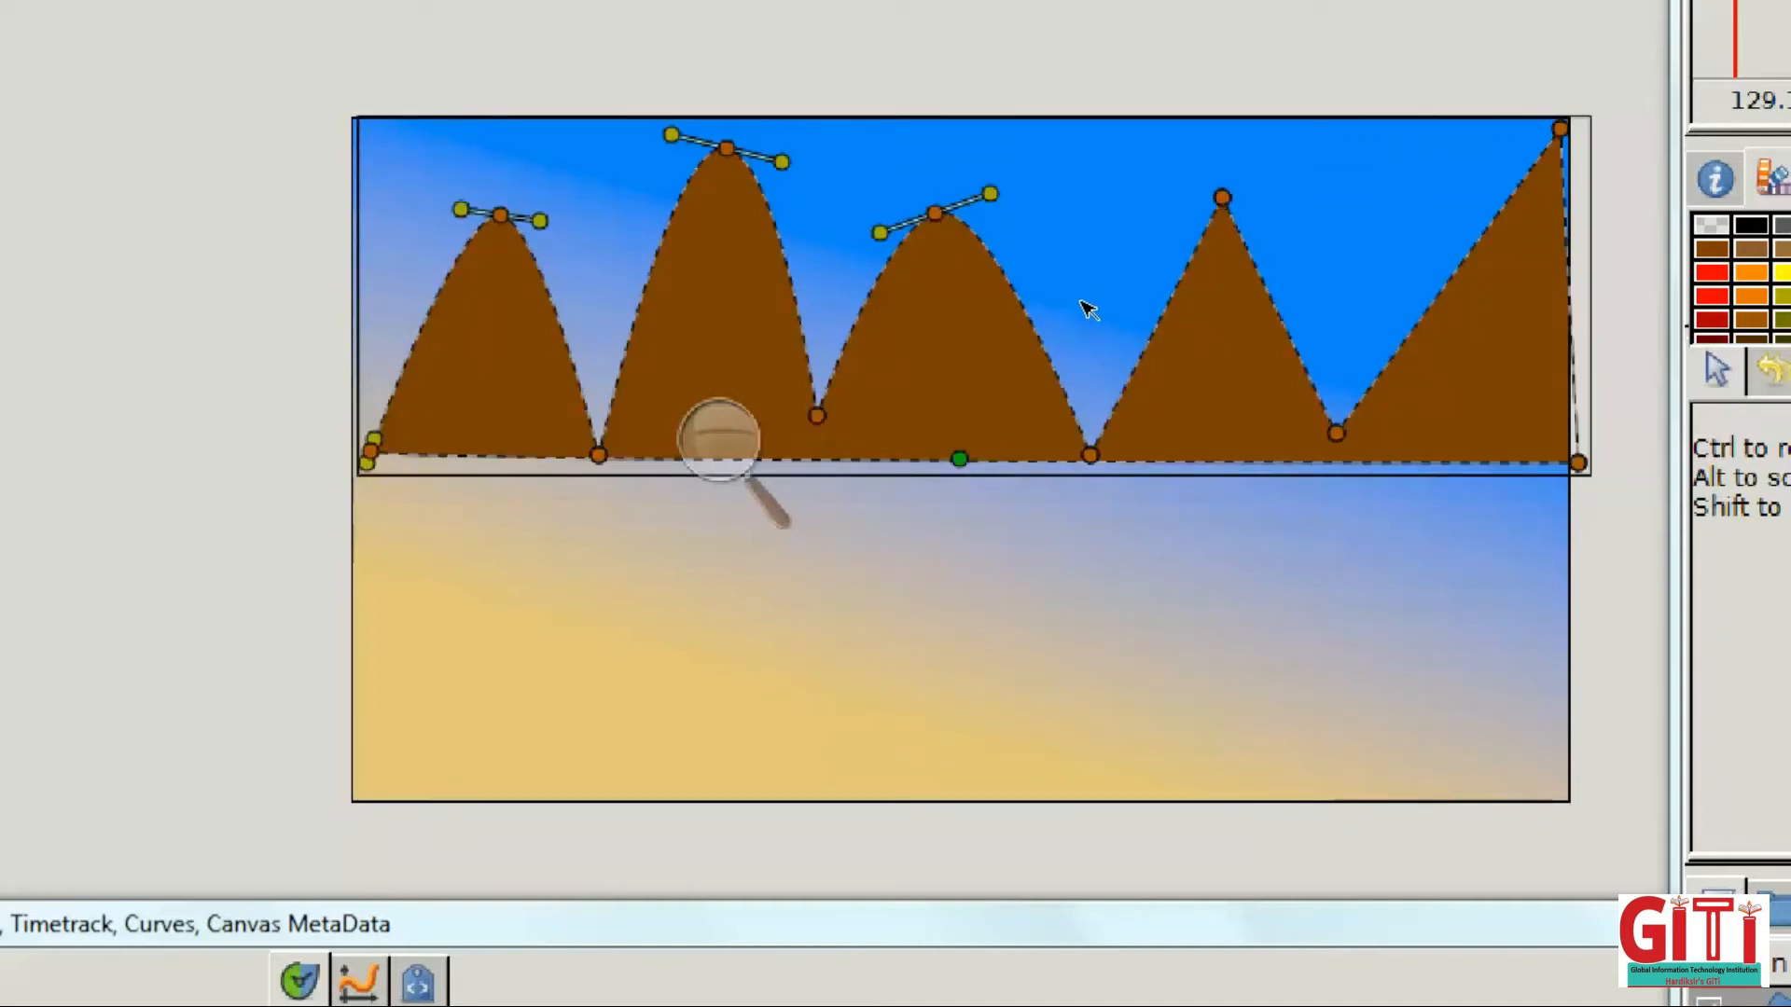
Round the fourth peak, pull a short tangent from the last peak, and even out the third peak's curve.
left_click_drag(1222, 197, 1273, 206)
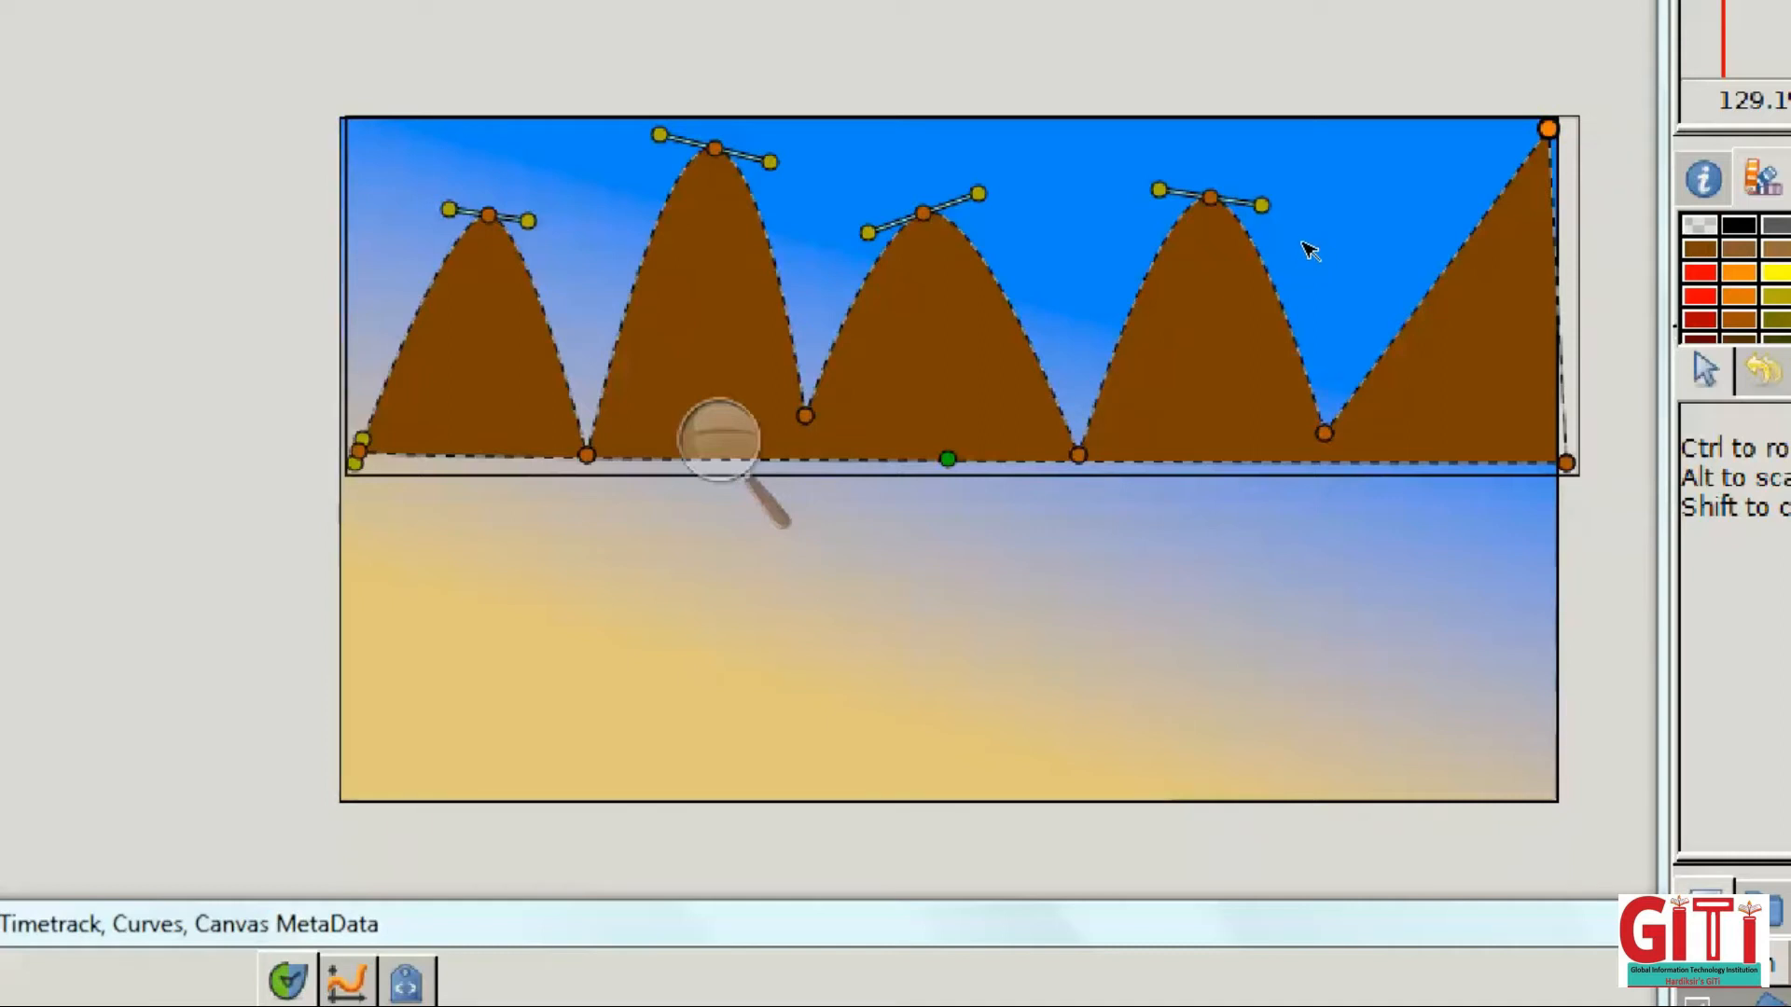
left_click_drag(1548, 129, 1552, 156)
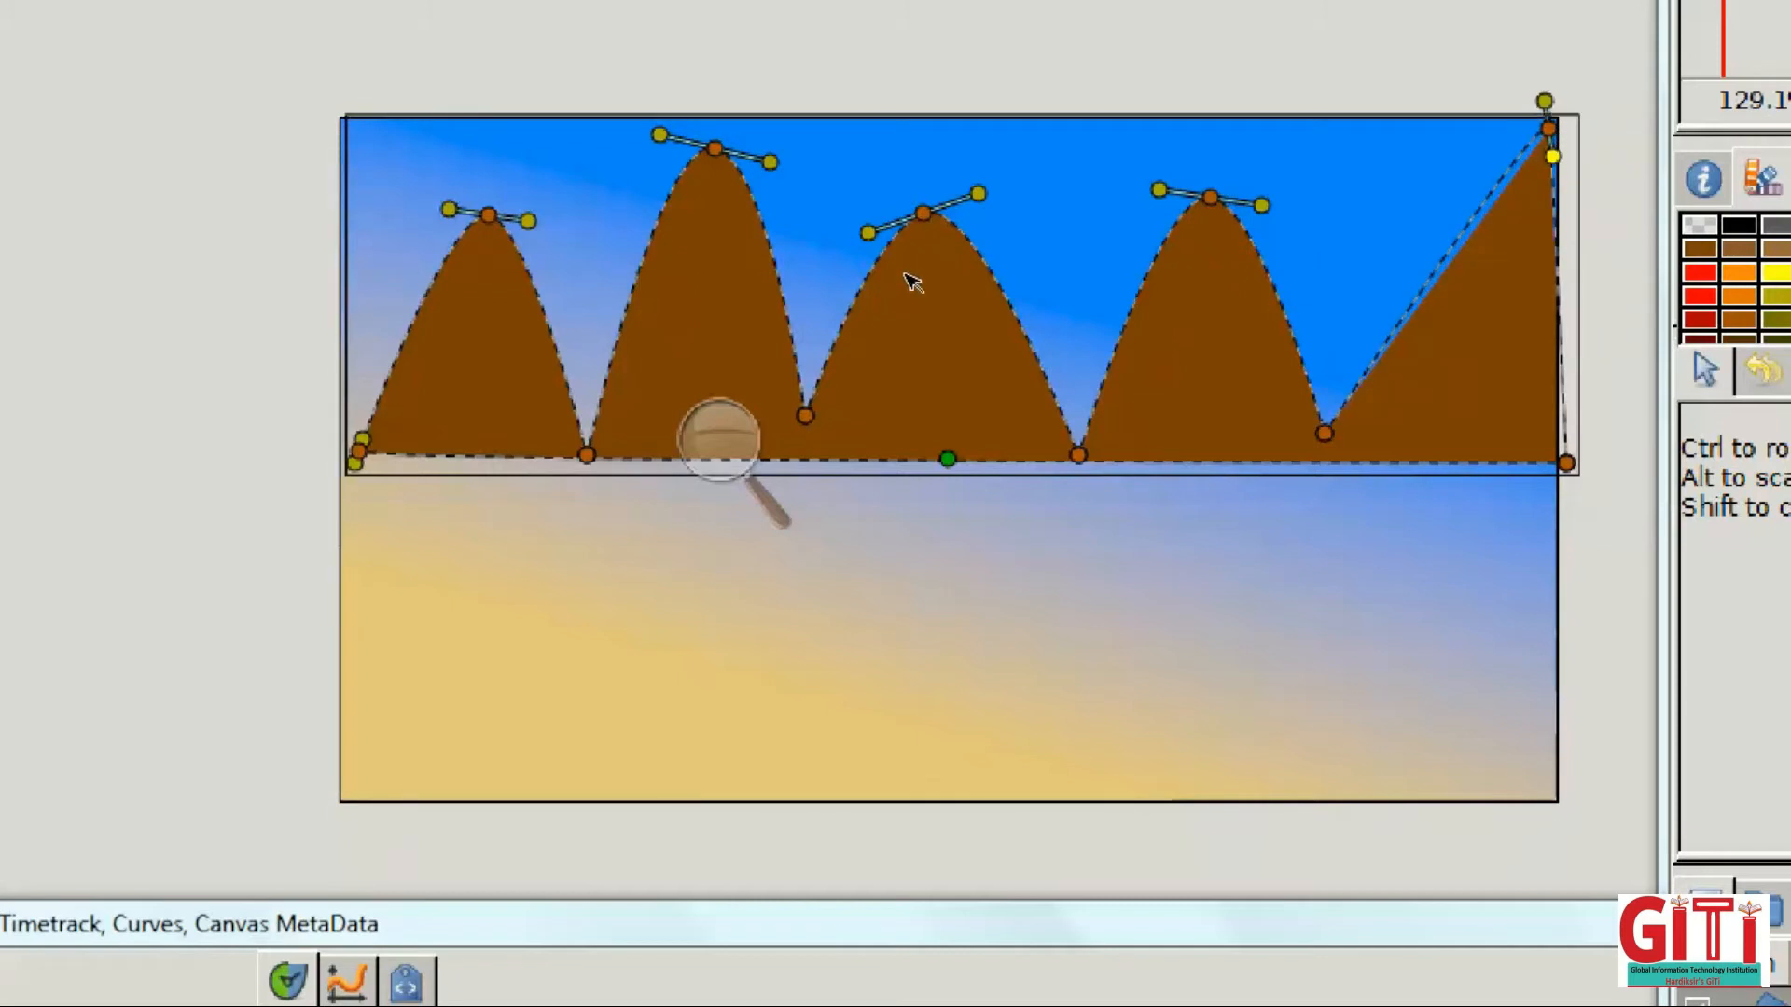
left_click_drag(922, 214, 1005, 188)
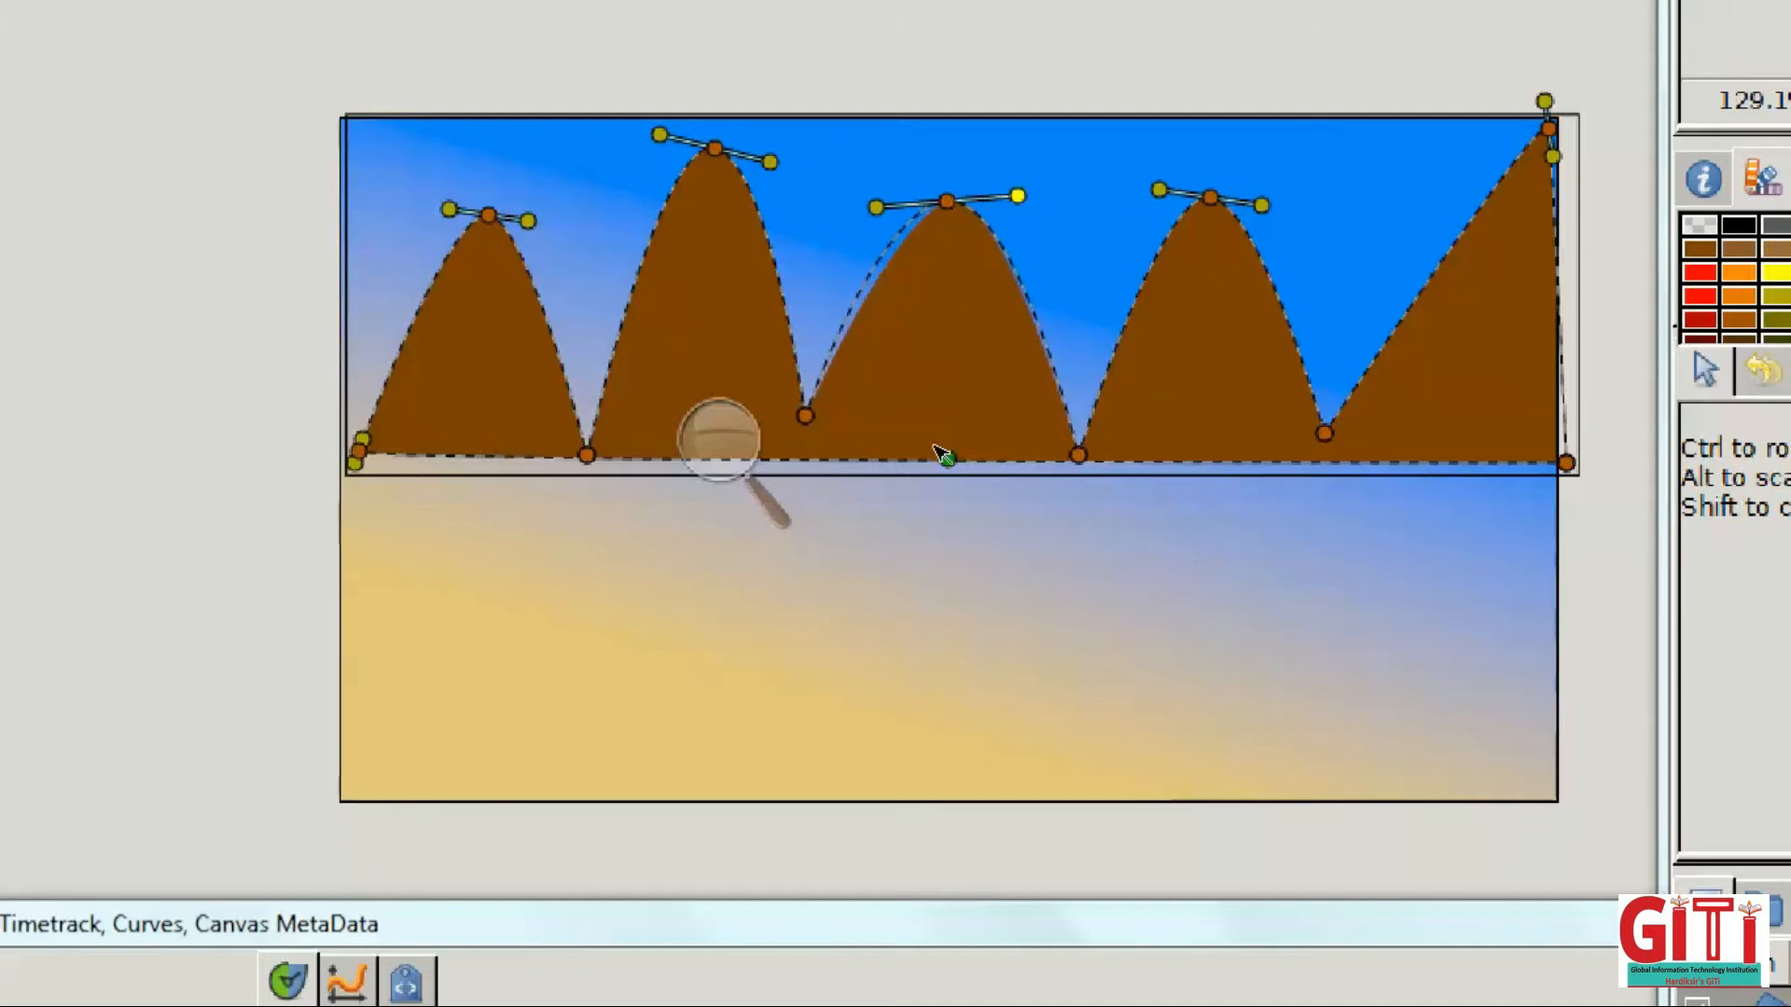
left_click(938, 536)
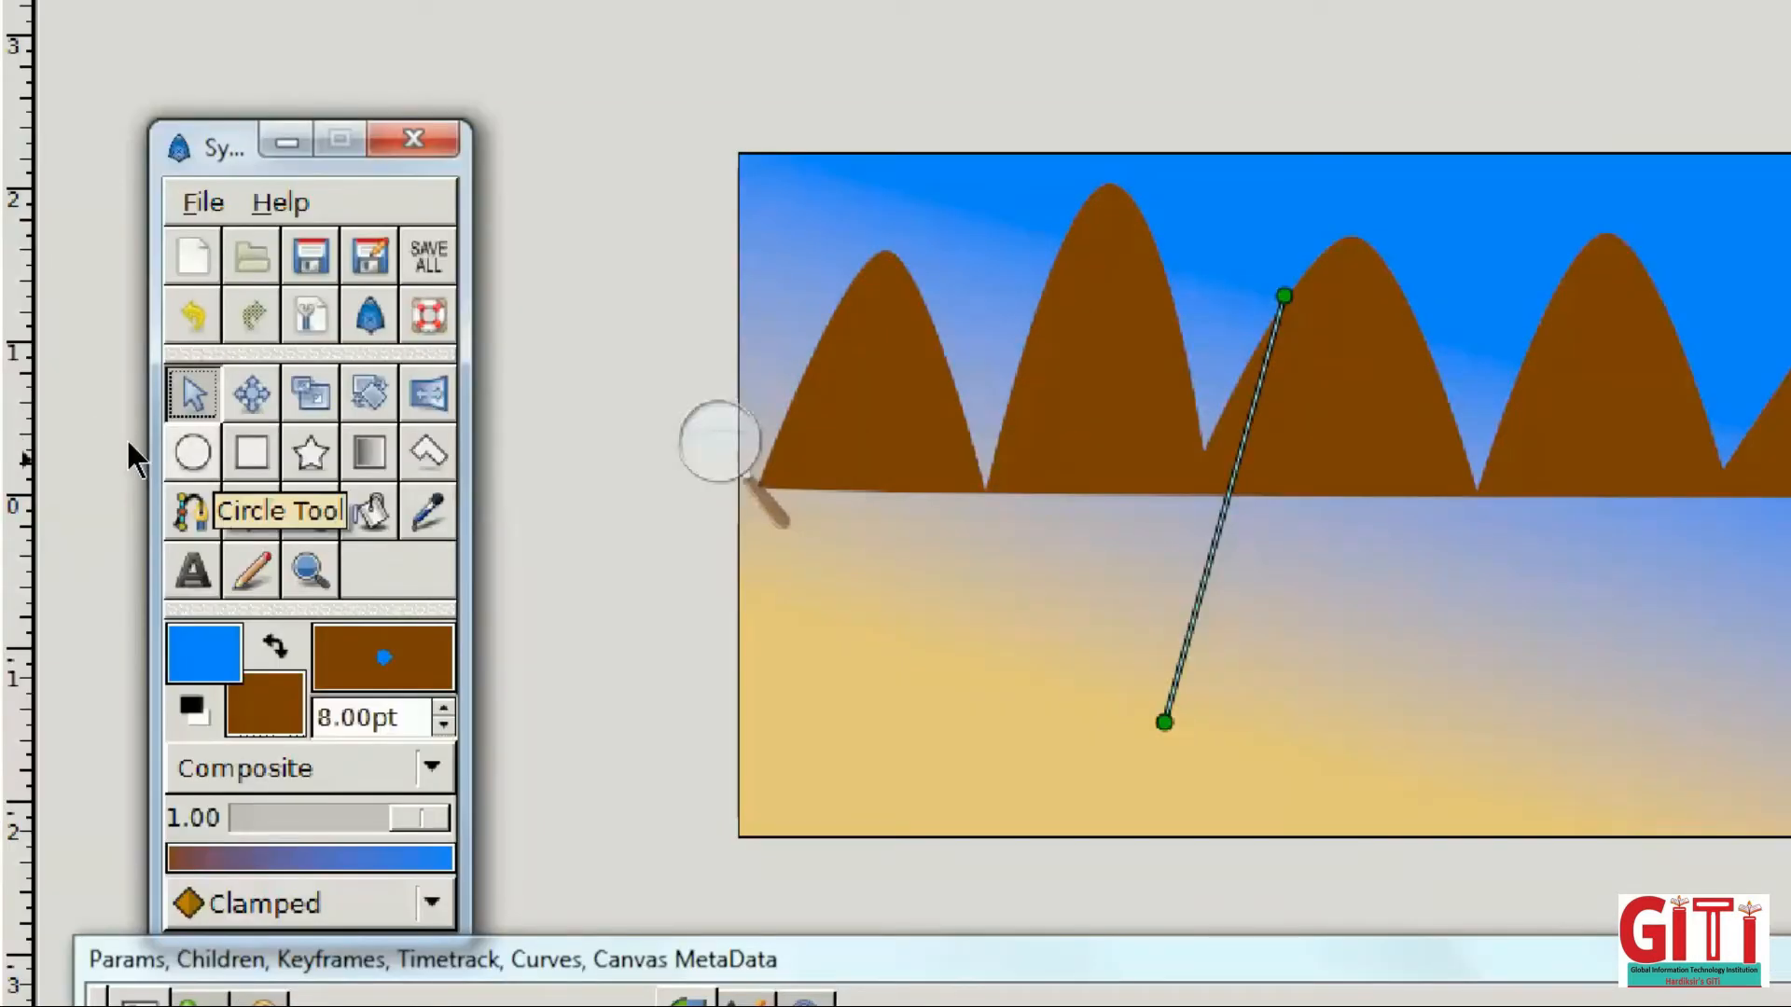
Activate the Circle tool and set the fill colour to red.
left_click(193, 452)
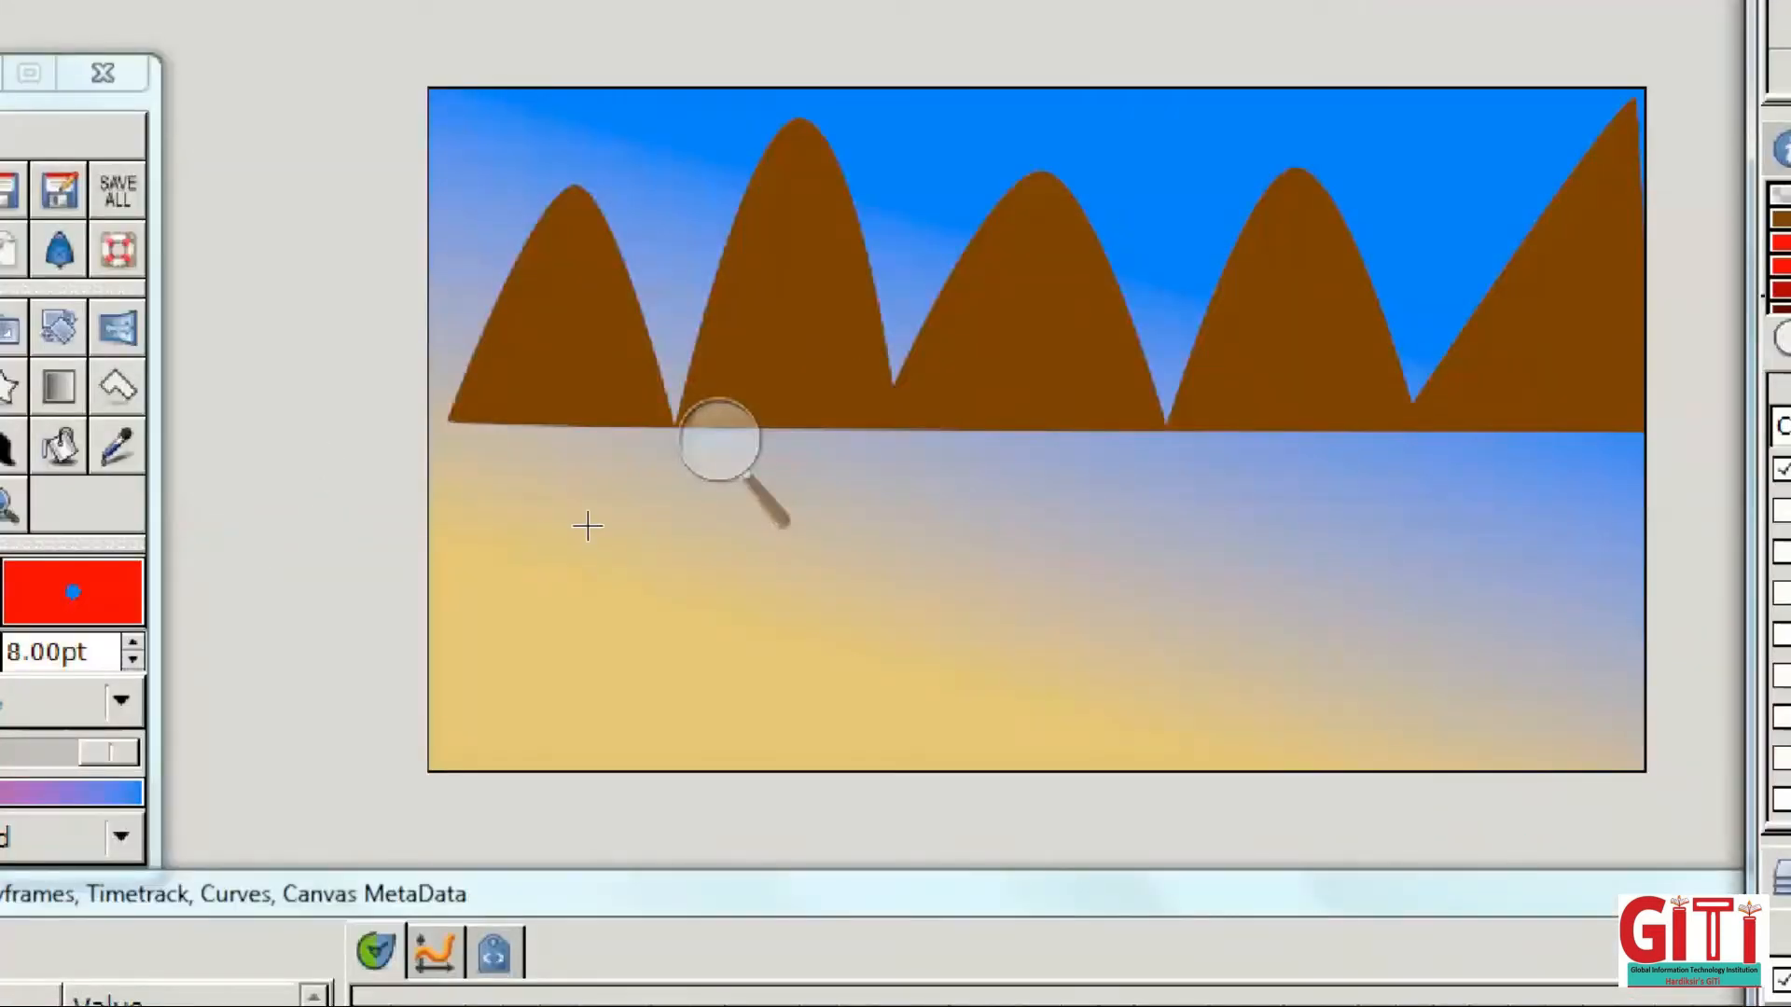
left_click(719, 439)
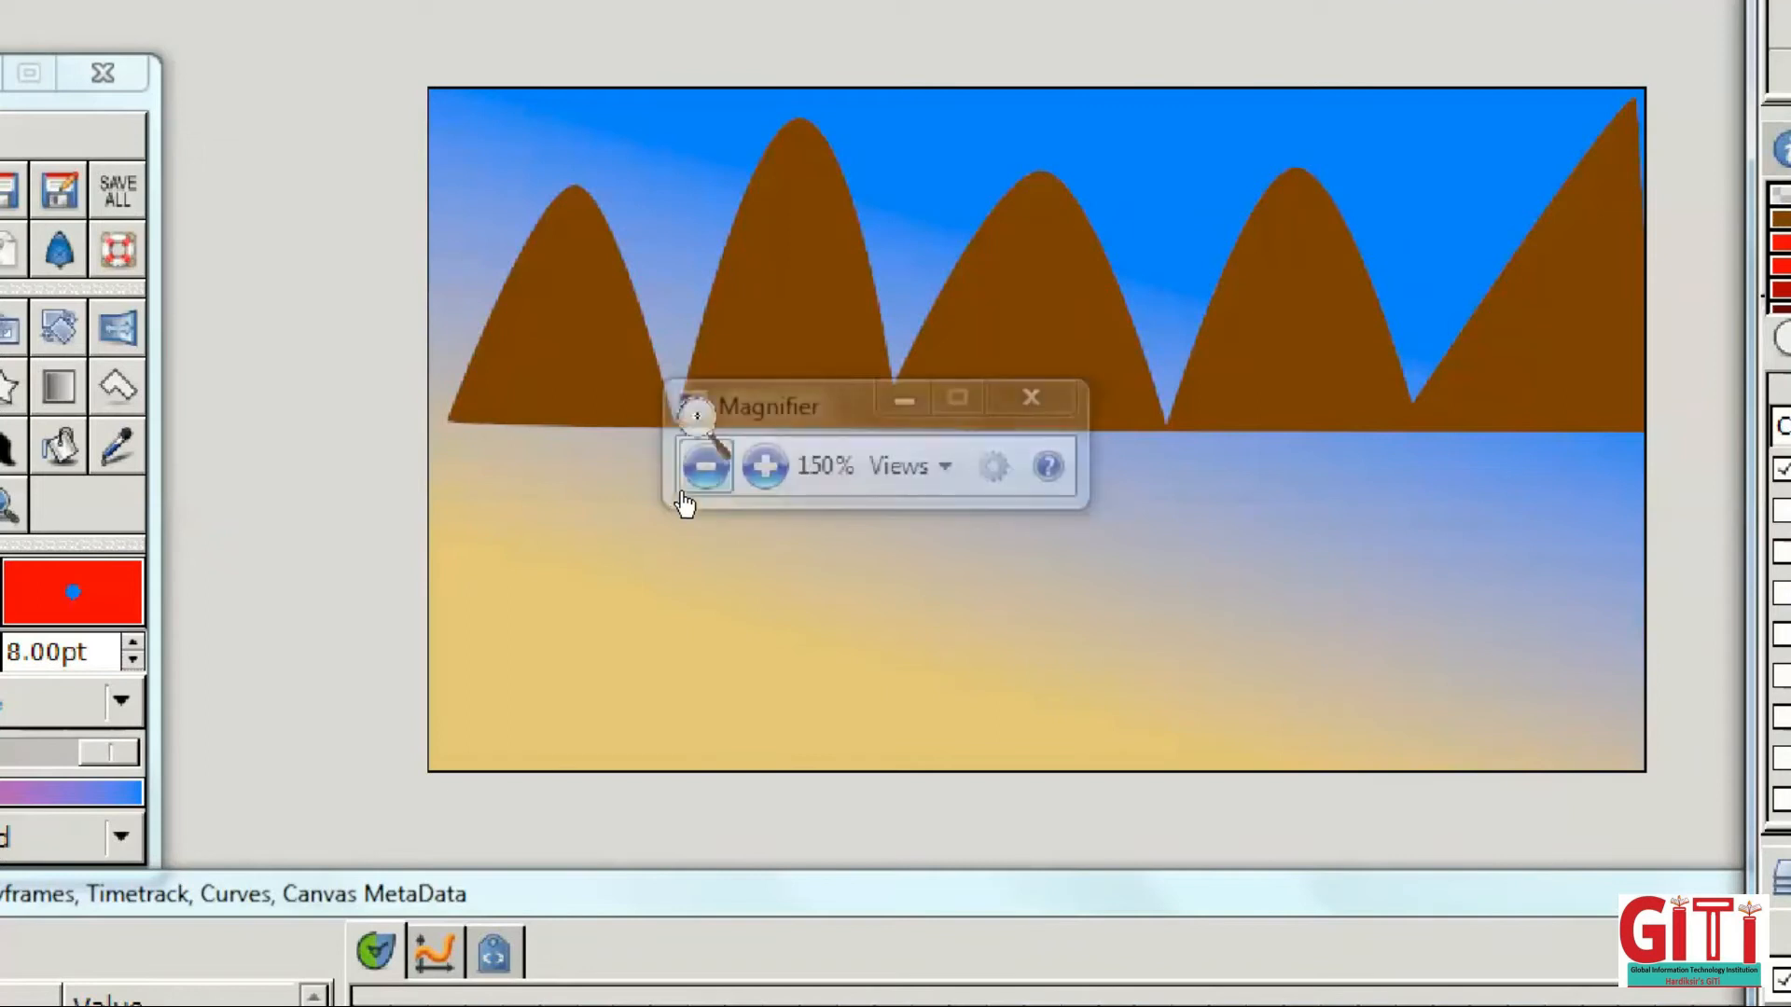
left_click(702, 463)
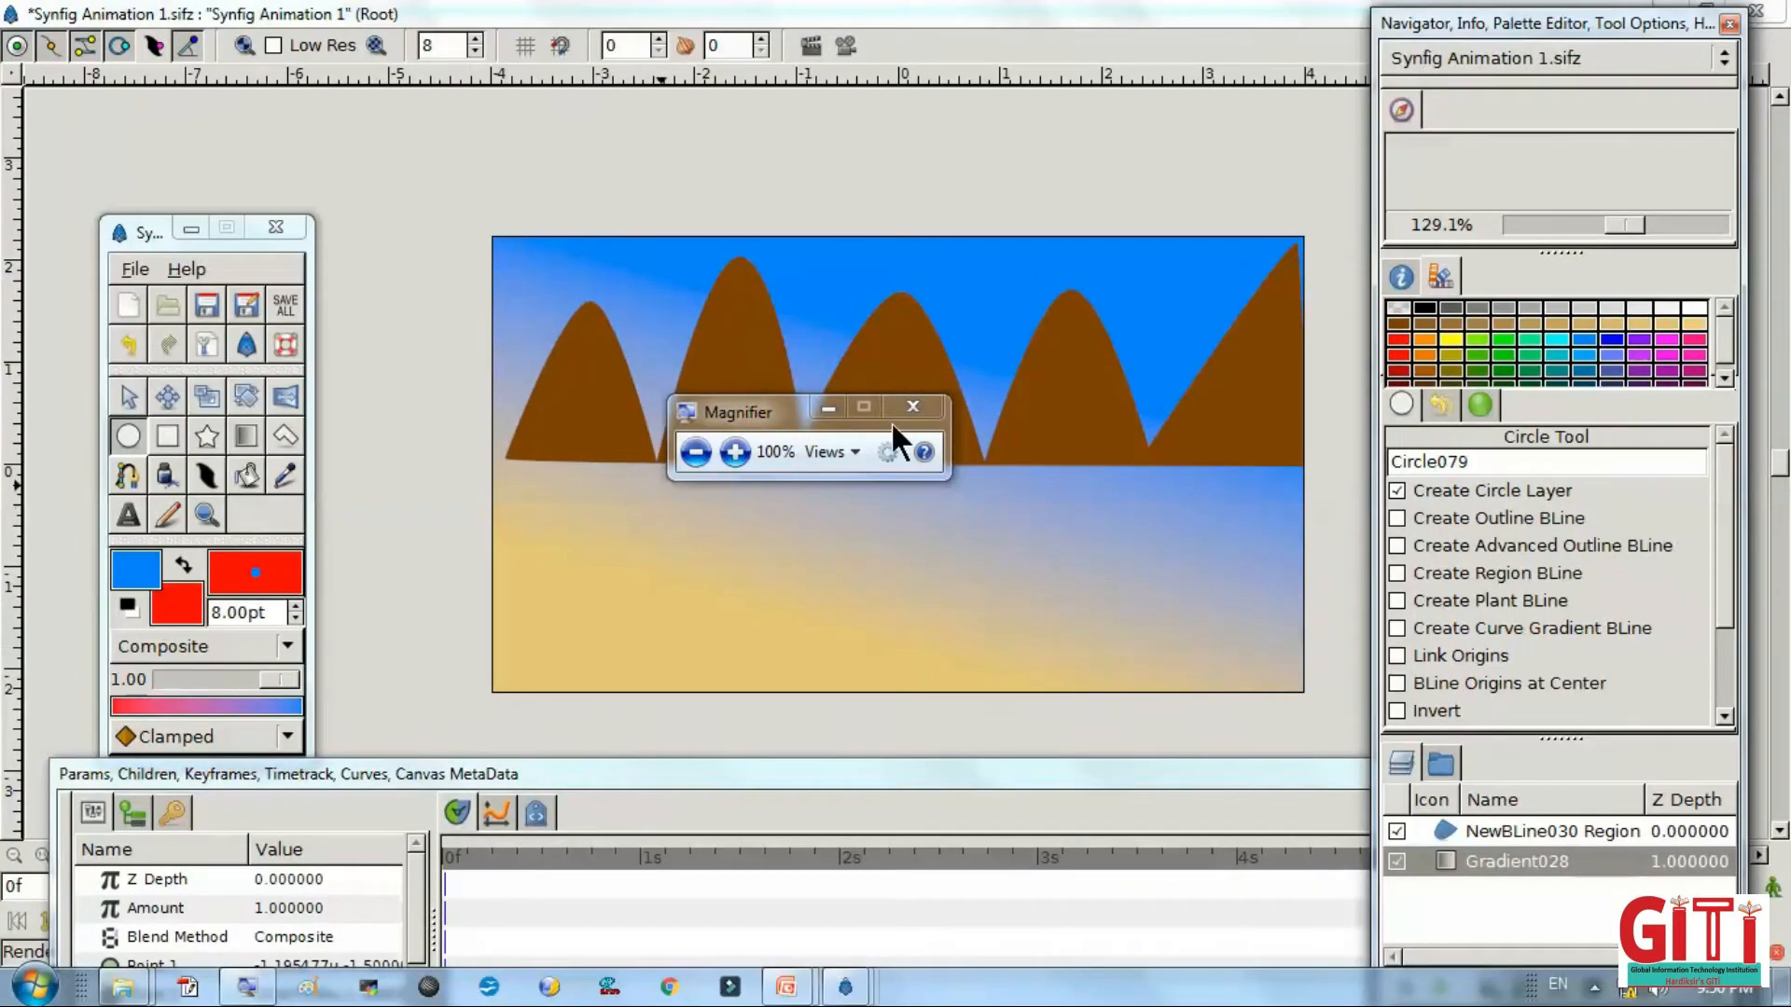
left_click_drag(776, 416, 764, 562)
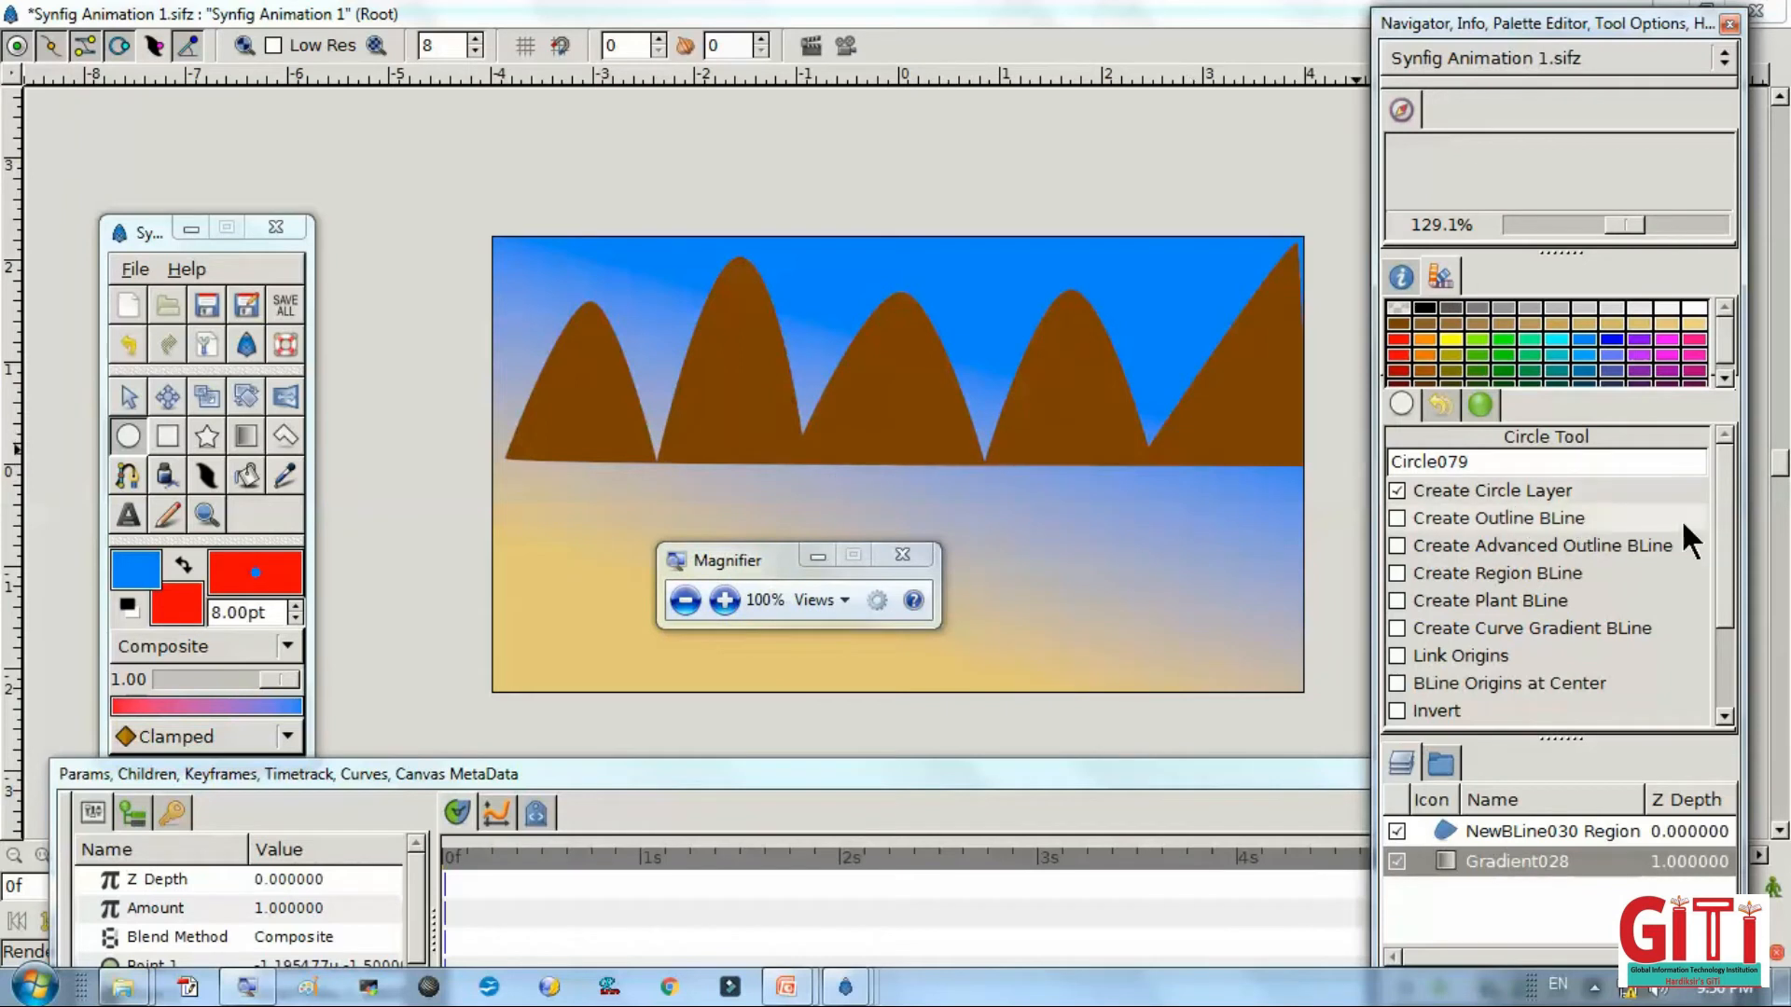
Lower the Circle tool's Feather to 0.660.
scroll(1715, 541, "down", 3)
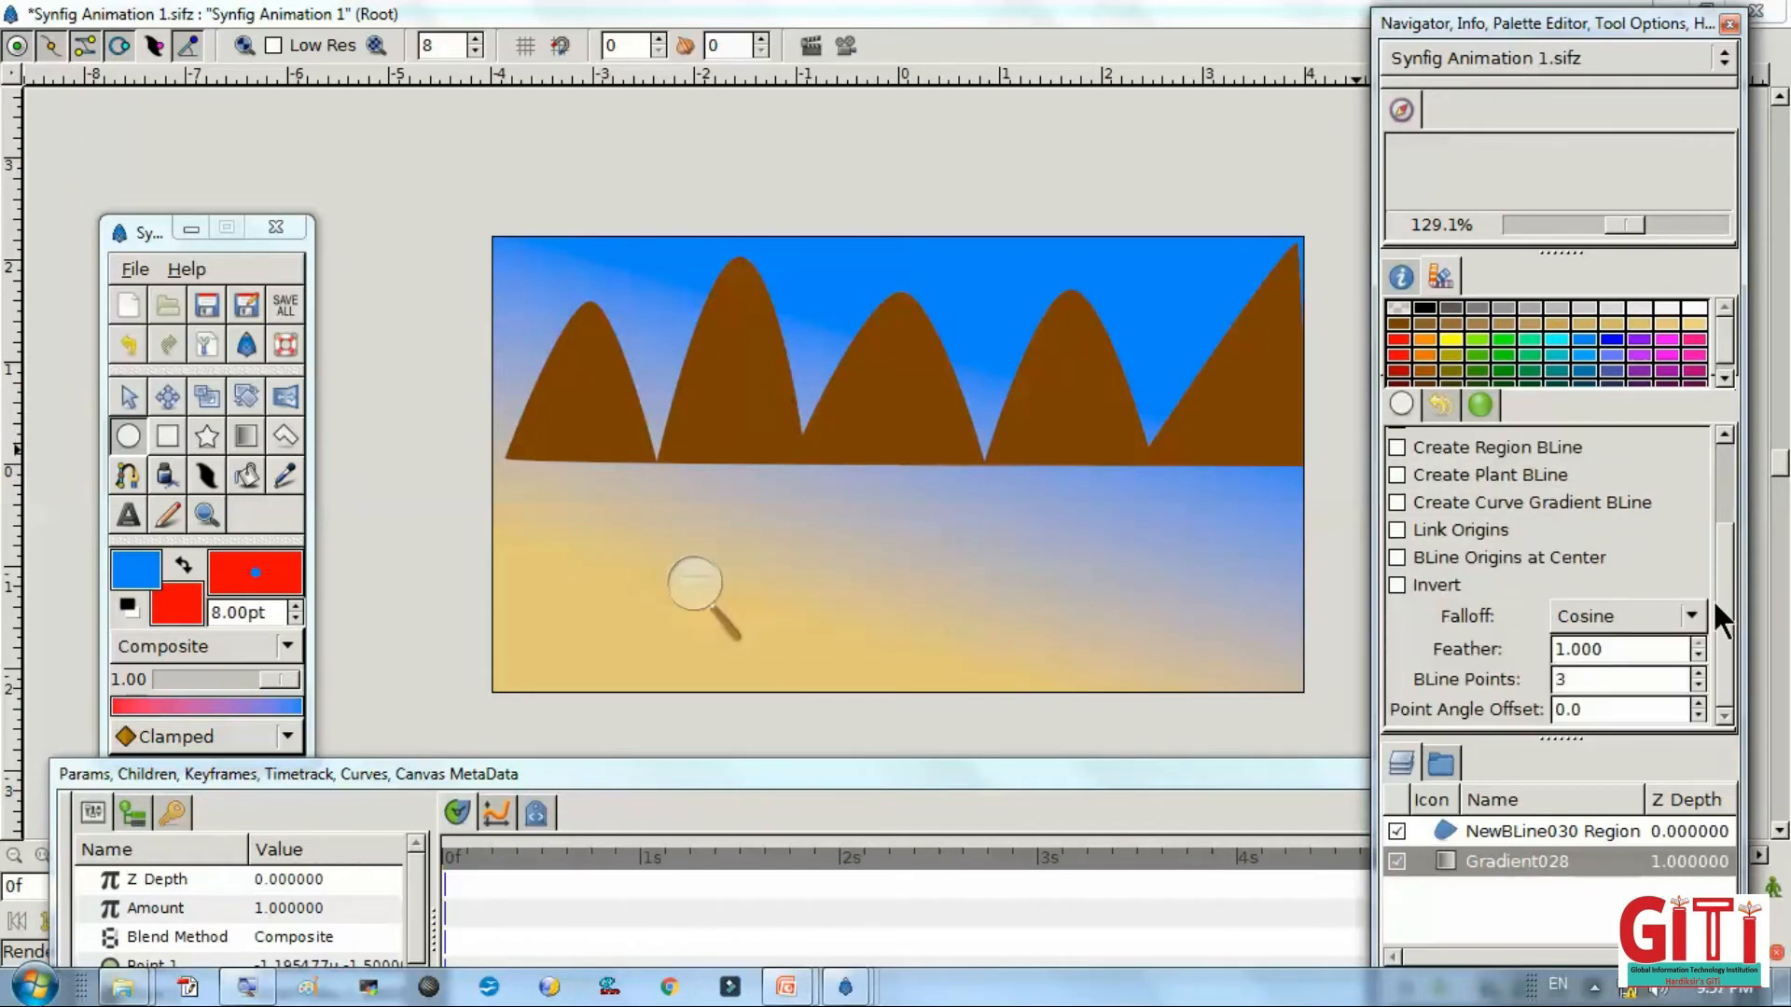
left_click(1699, 638)
left_click(1698, 655)
left_click(1697, 656)
left_click(1698, 656)
left_click(1698, 656)
left_click(1698, 656)
left_click(1698, 656)
left_click(1698, 656)
left_click(1698, 656)
left_click(1698, 656)
left_click(1697, 655)
left_click(1697, 656)
left_click(1697, 656)
left_click(1698, 656)
left_click(1697, 656)
left_click(1698, 655)
left_click(1698, 656)
left_click(1698, 655)
left_click(1698, 656)
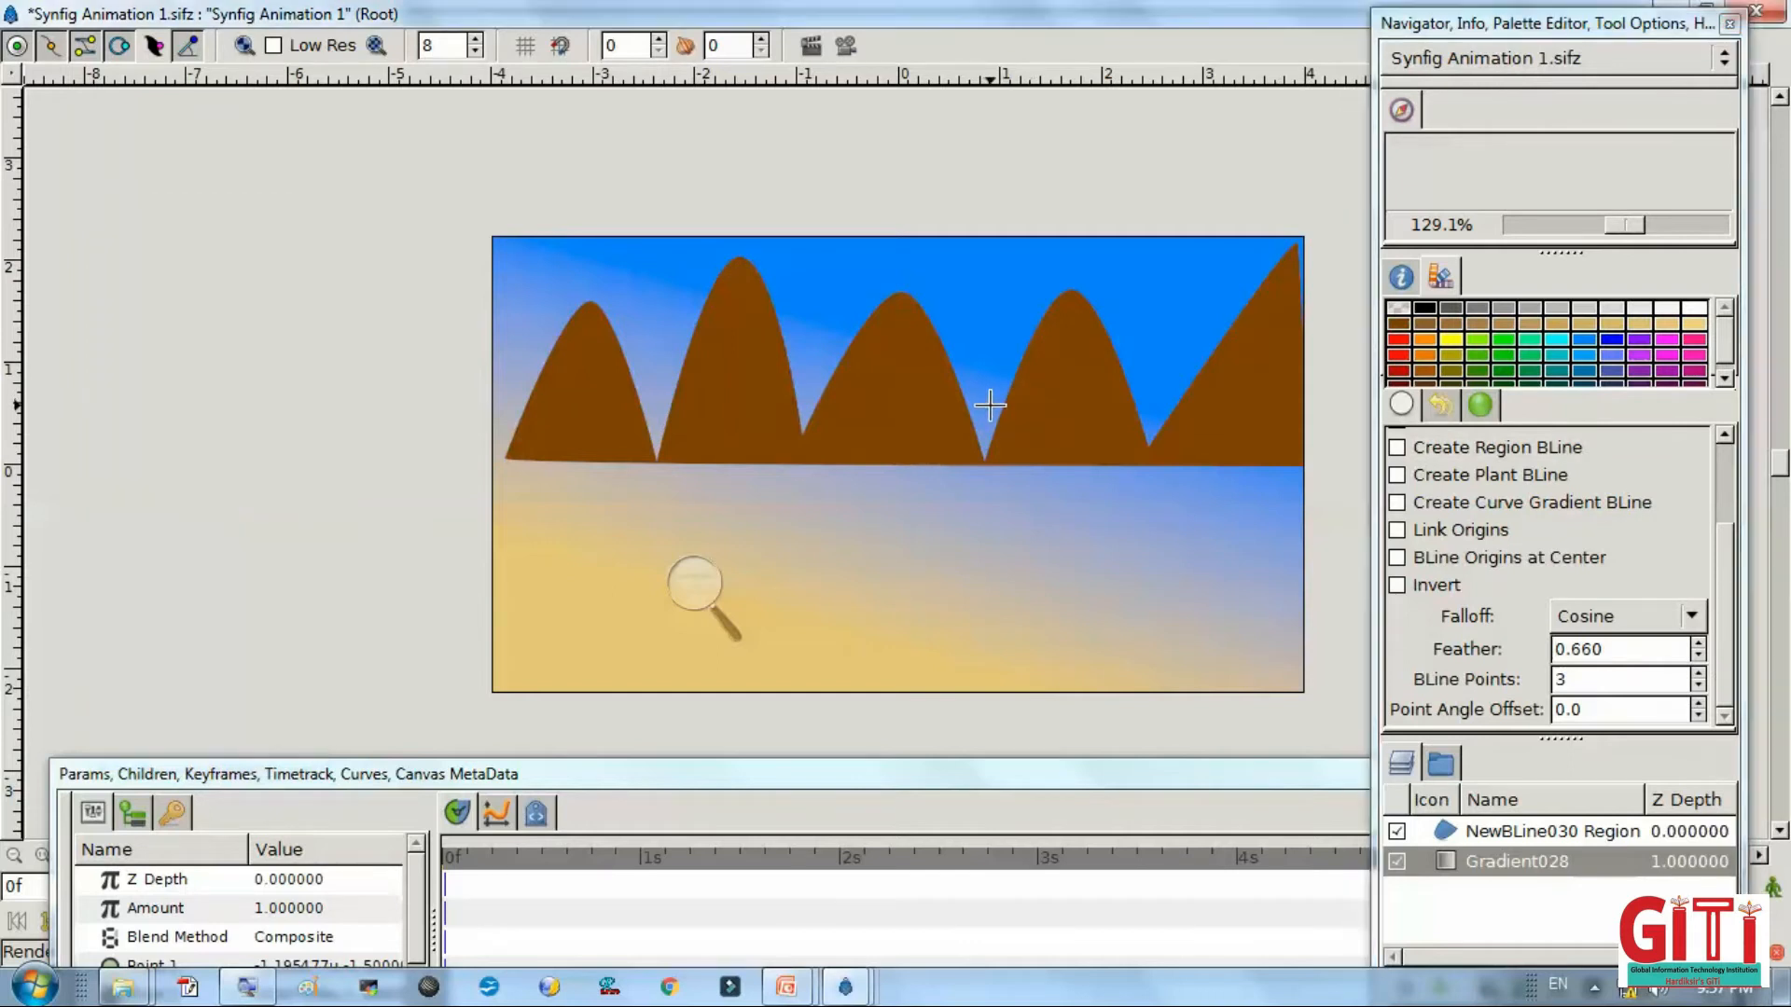
Draw a circle centred in the valley between the third and fourth mountains, and show its handles with the Transform tool.
left_click(1065, 429)
key("alt+Tab")
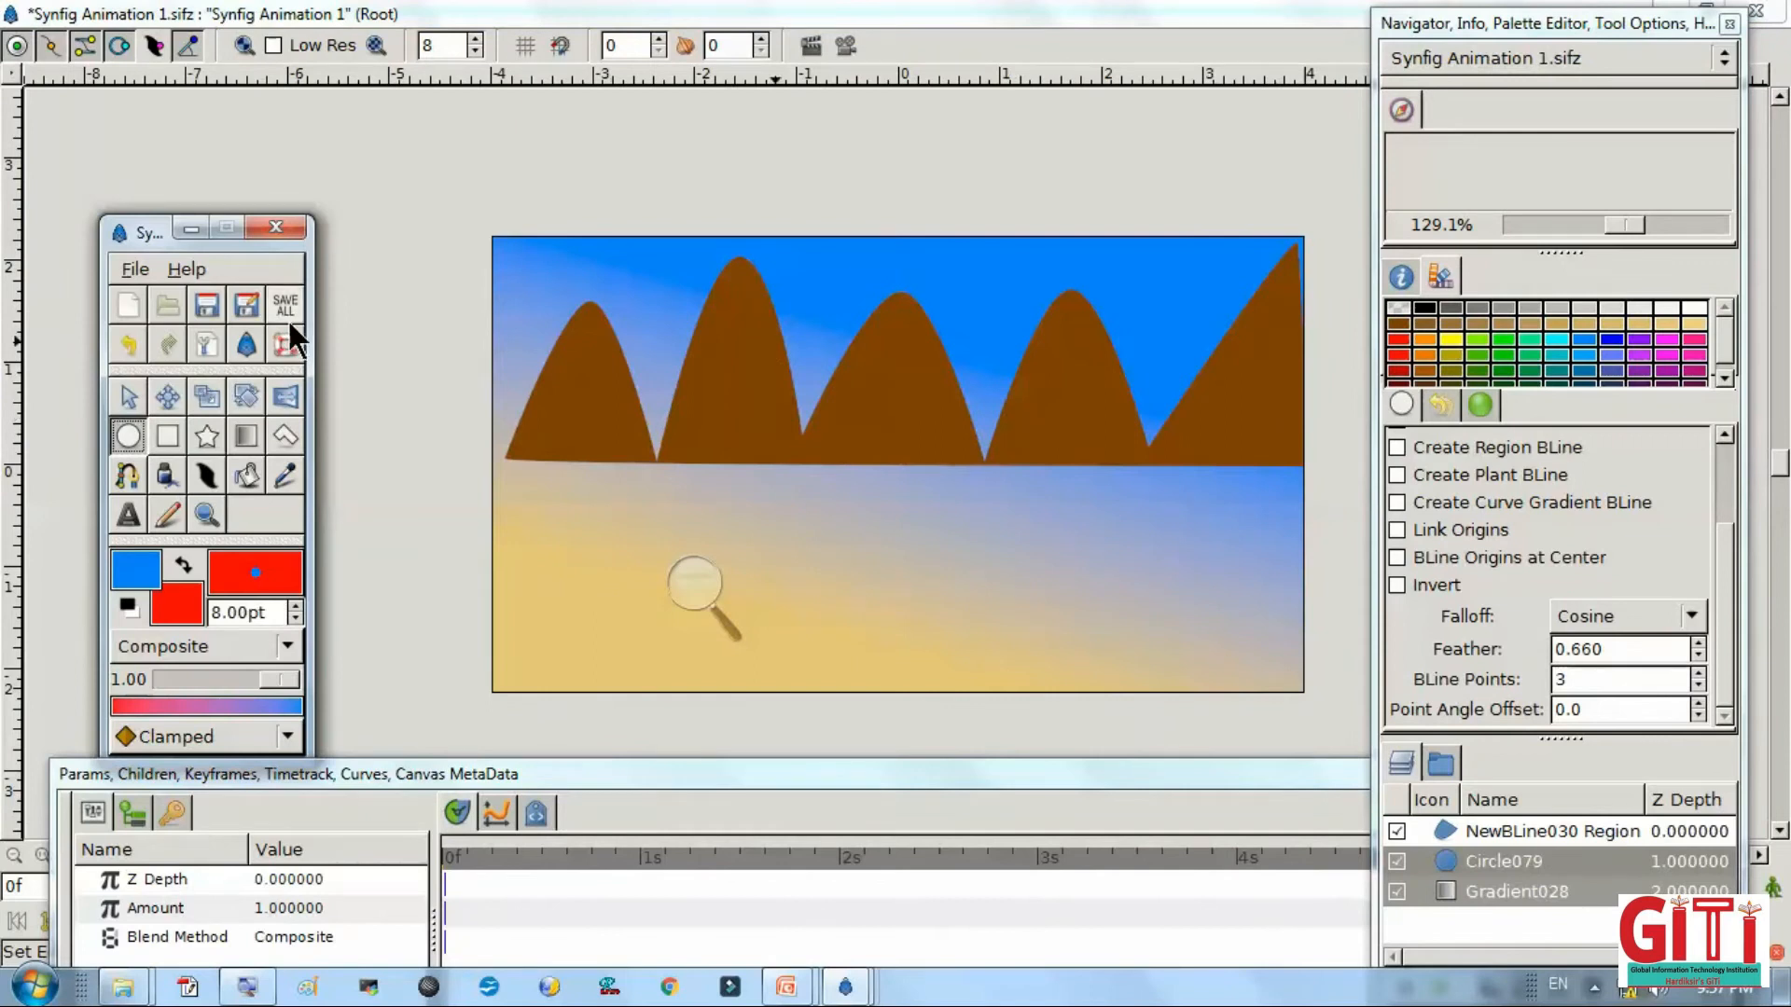
left_click(127, 400)
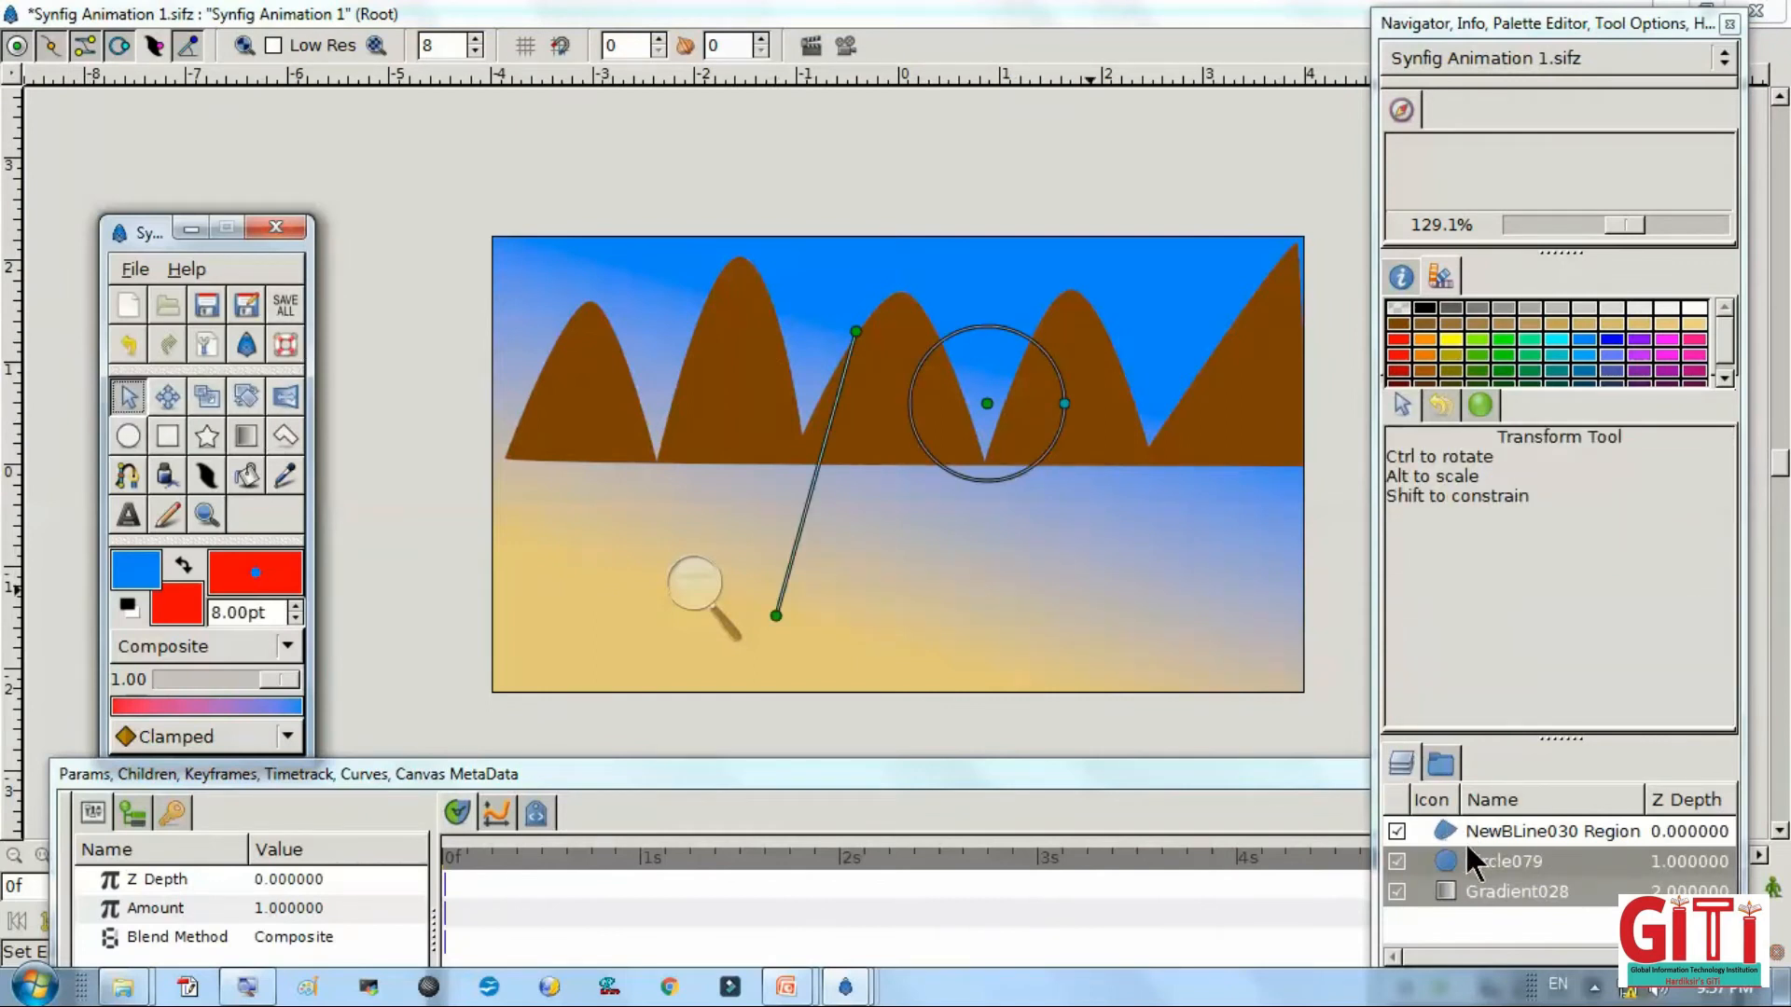
Shrink the red circle between the third and fourth mountains to a radius of about 0.56 units, and save the file.
left_click(1441, 854)
mouse_move(1429, 859)
left_mouse_down()
mouse_move(1426, 828)
mouse_move(1432, 866)
left_mouse_up()
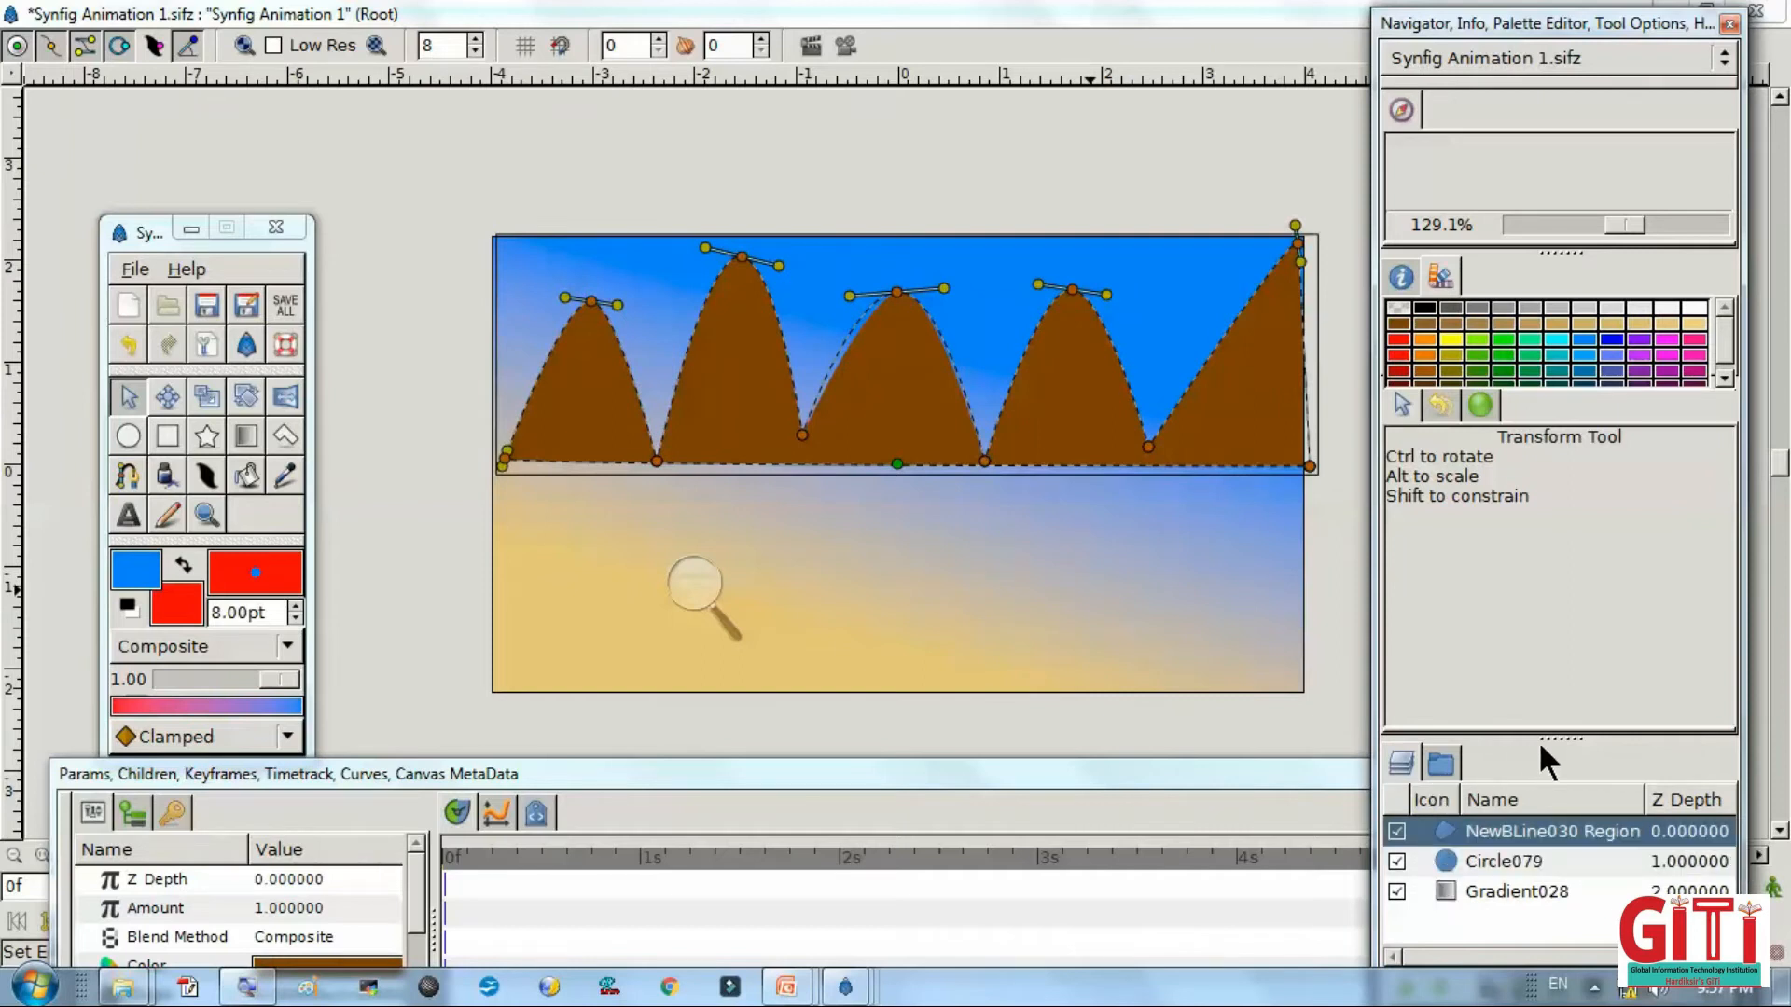
left_click_drag(1538, 740, 1535, 696)
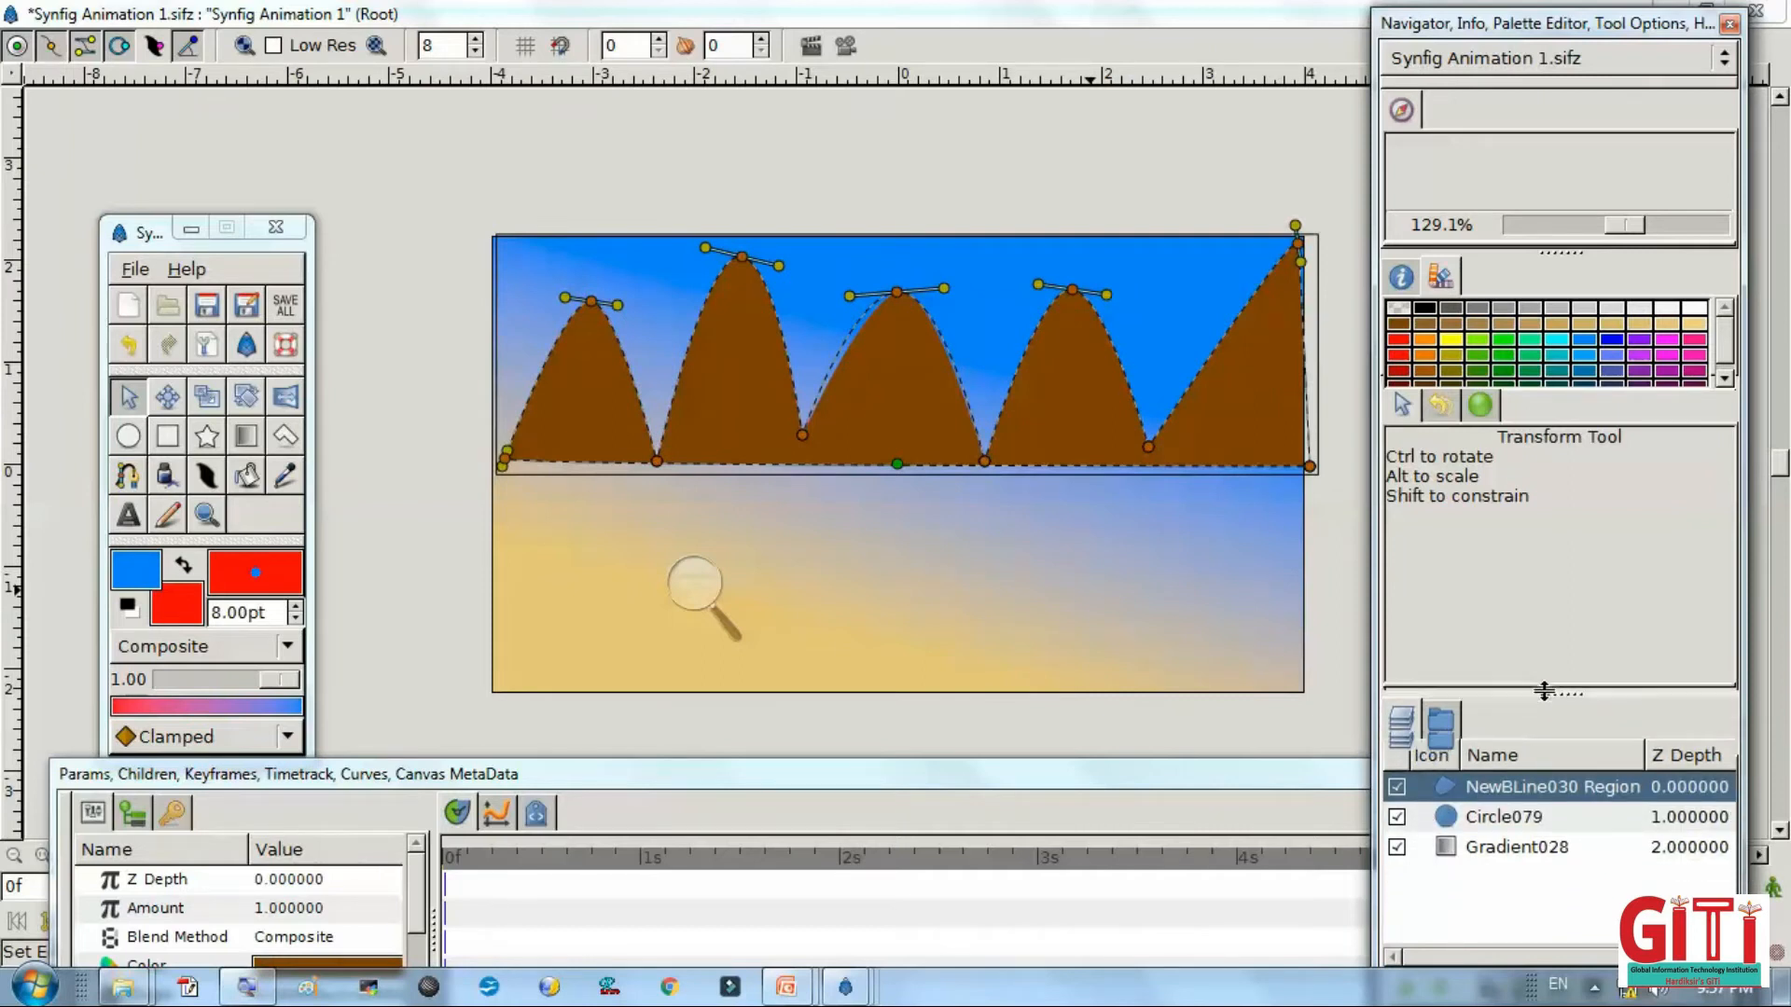
left_click(1428, 818)
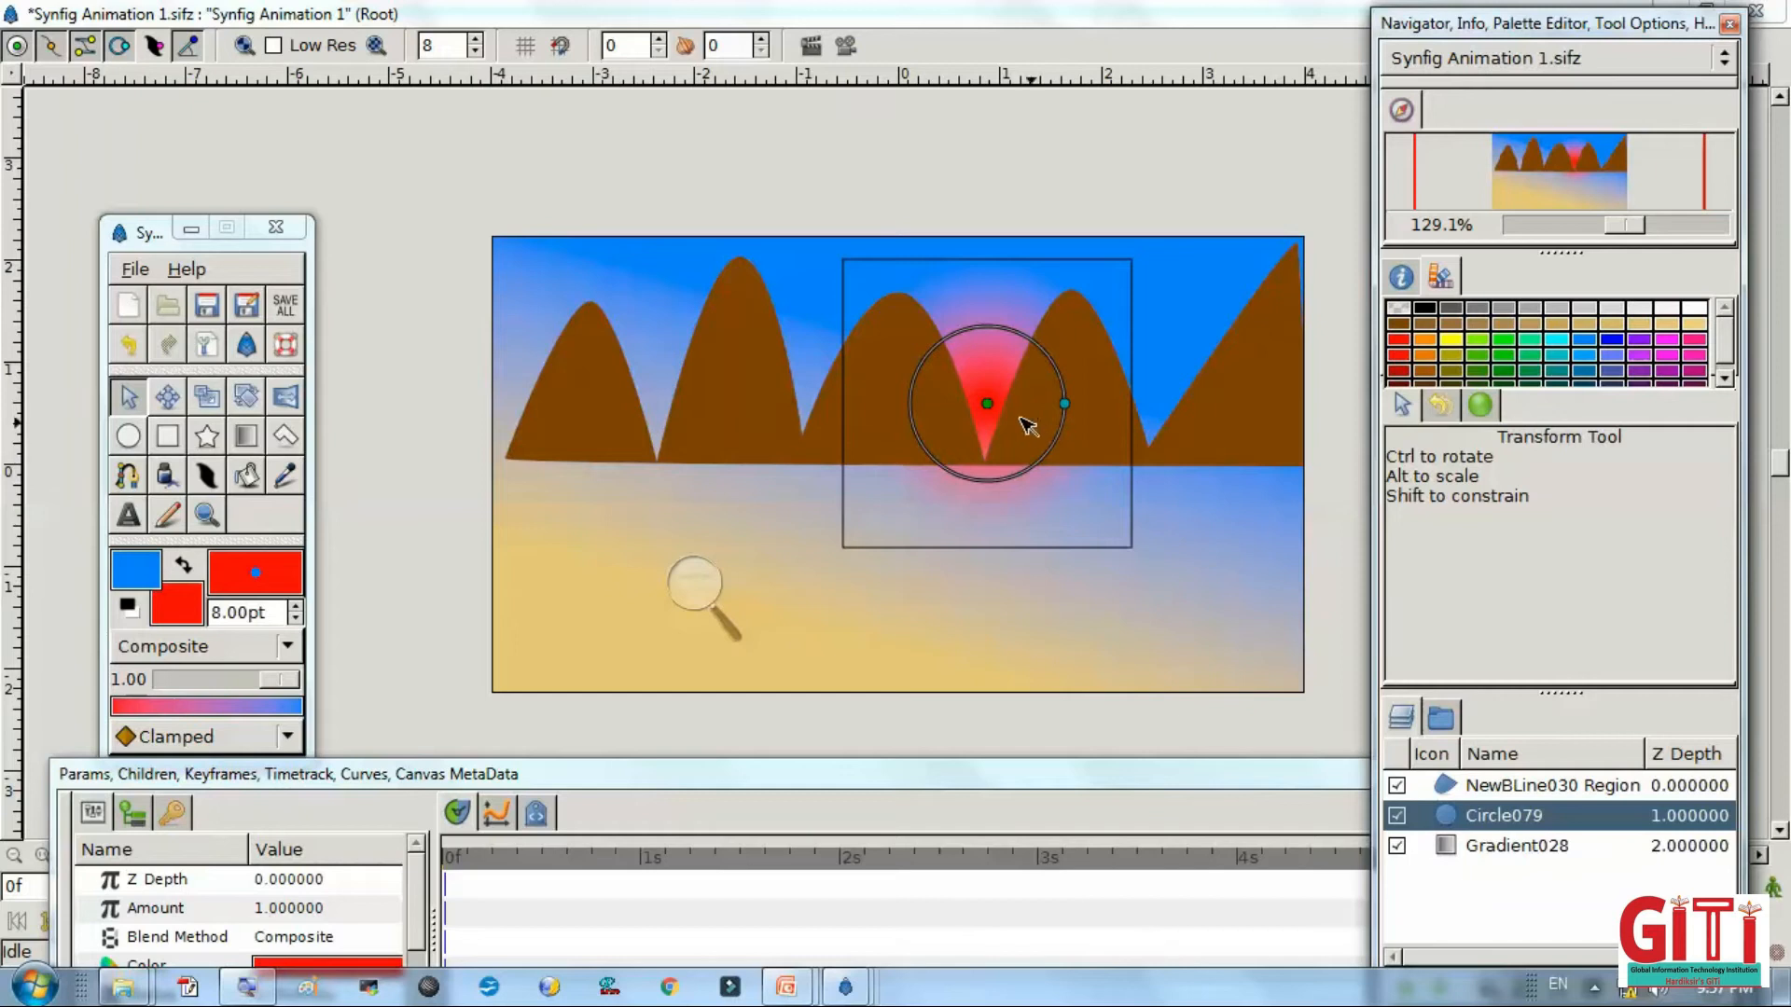
left_click_drag(1064, 404, 1043, 406)
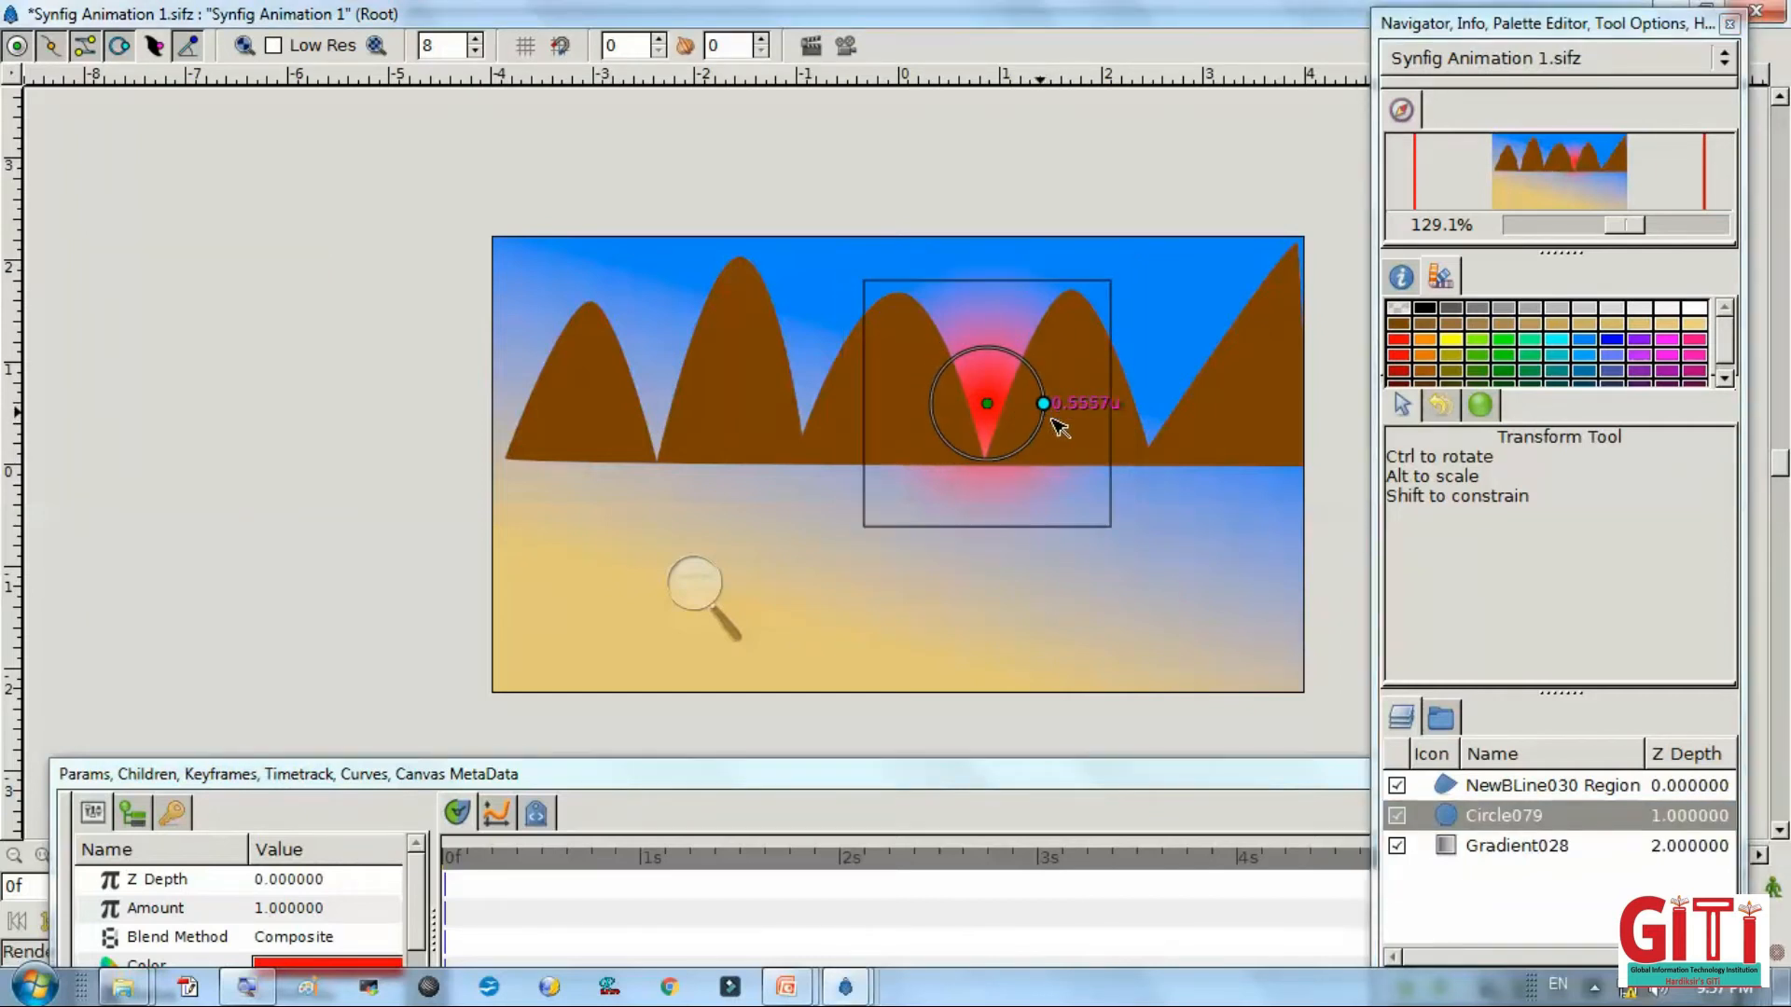
left_click(1154, 527)
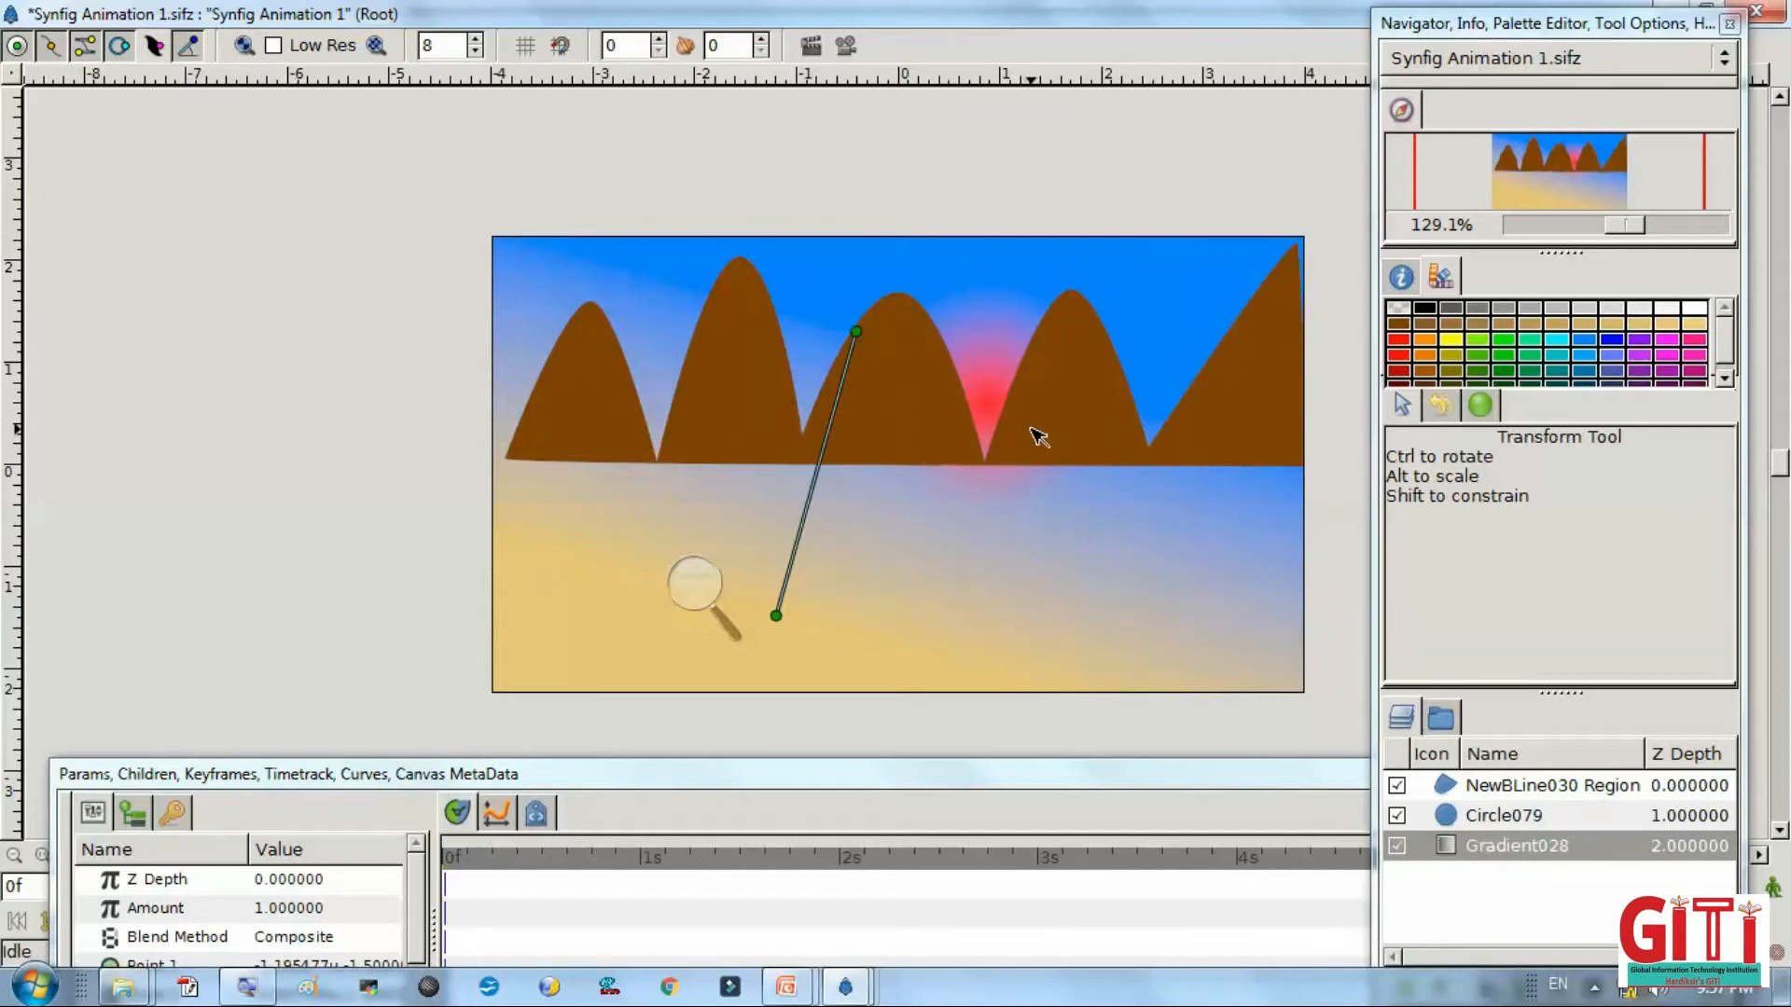
key("ctrl+s")
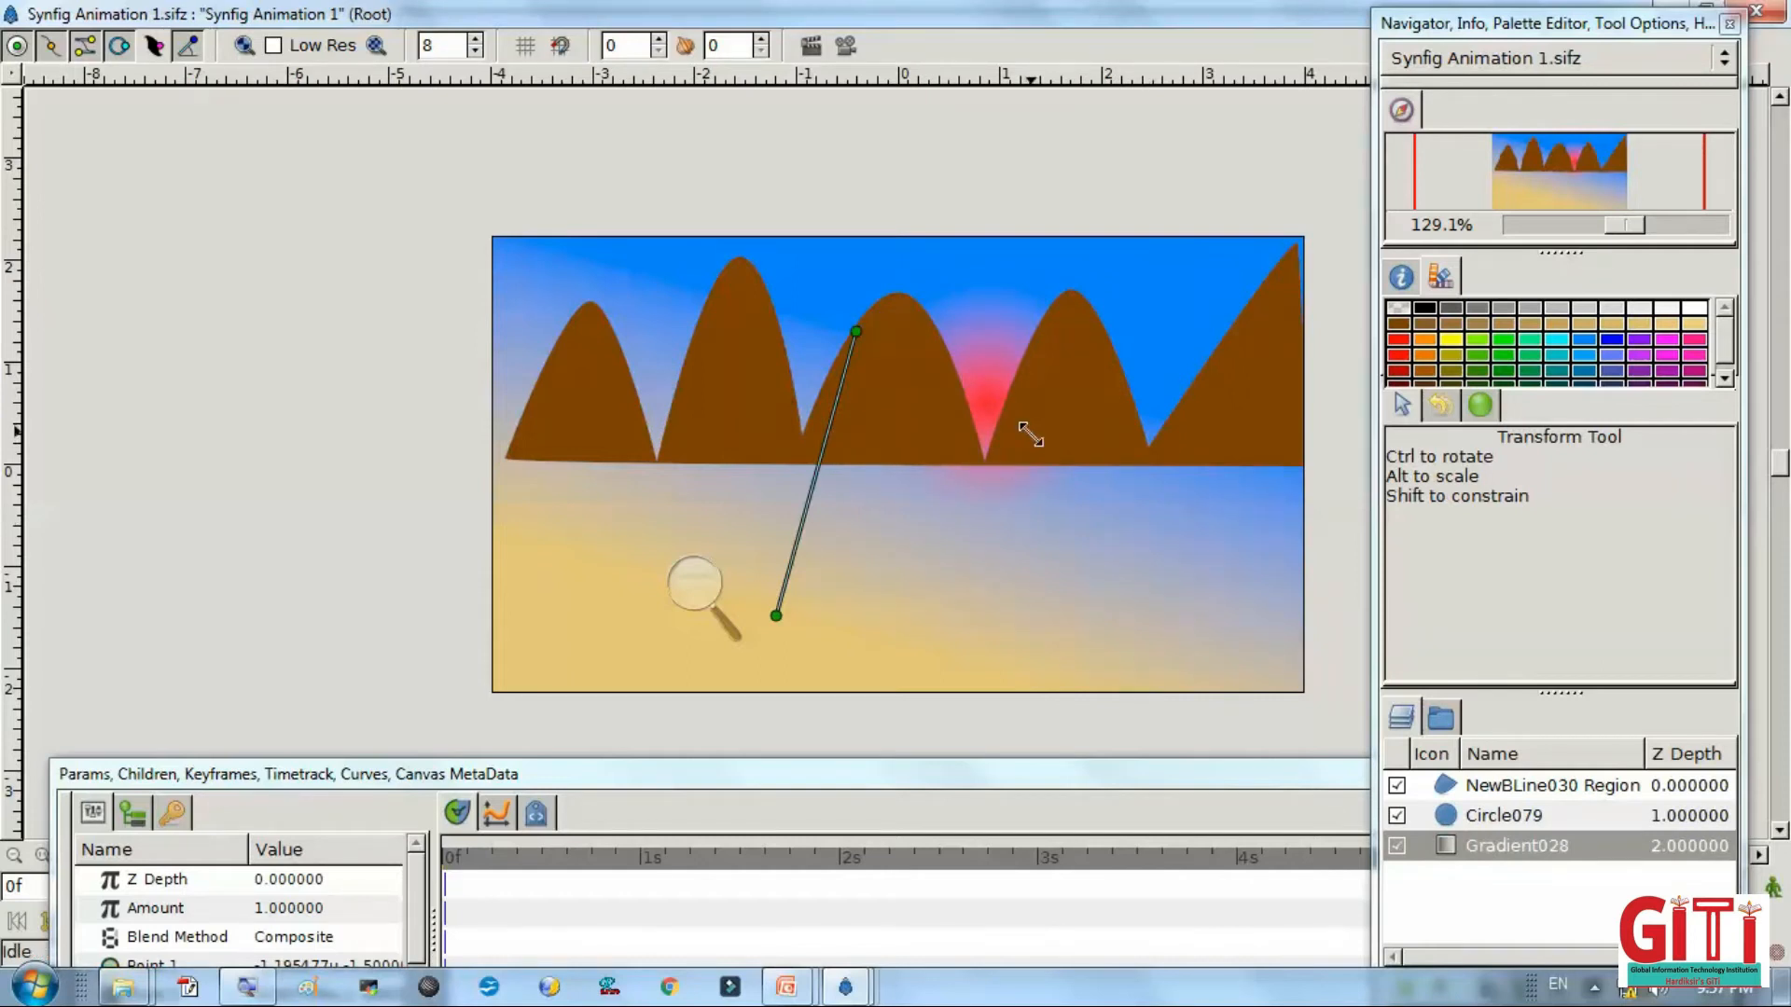
Set the outline colour to light green and the fill colour to blue.
key("alt+Tab")
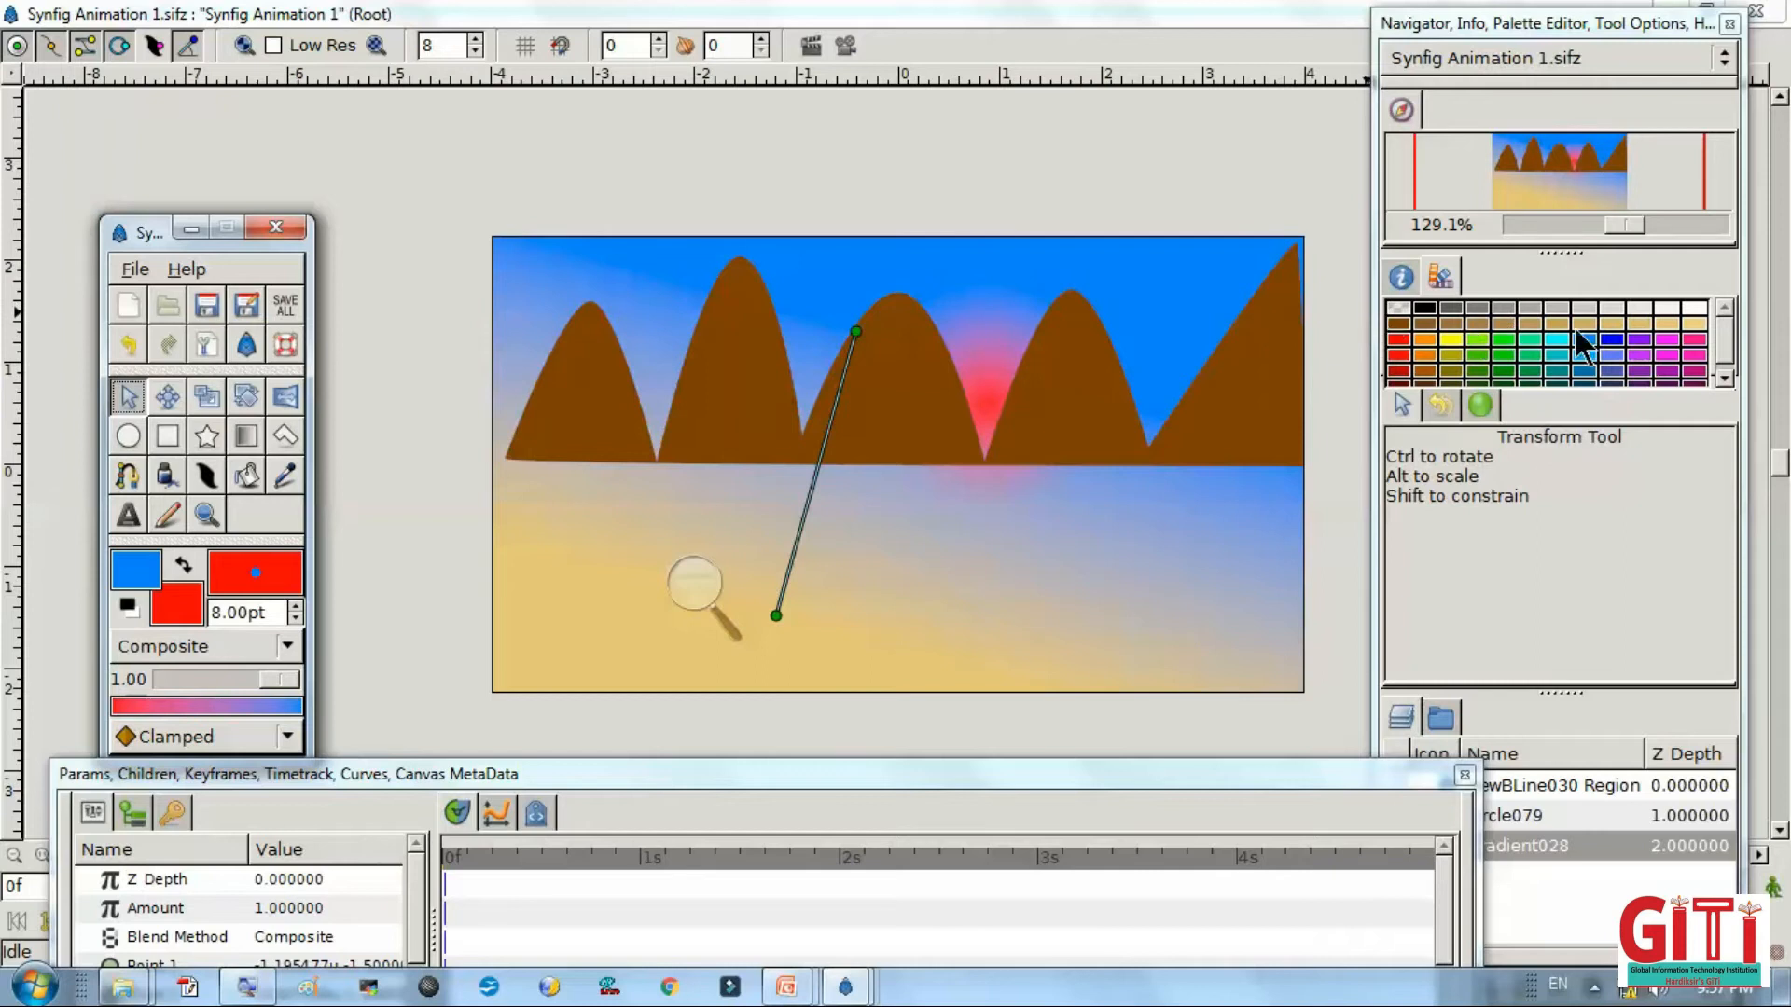
left_click(1606, 340)
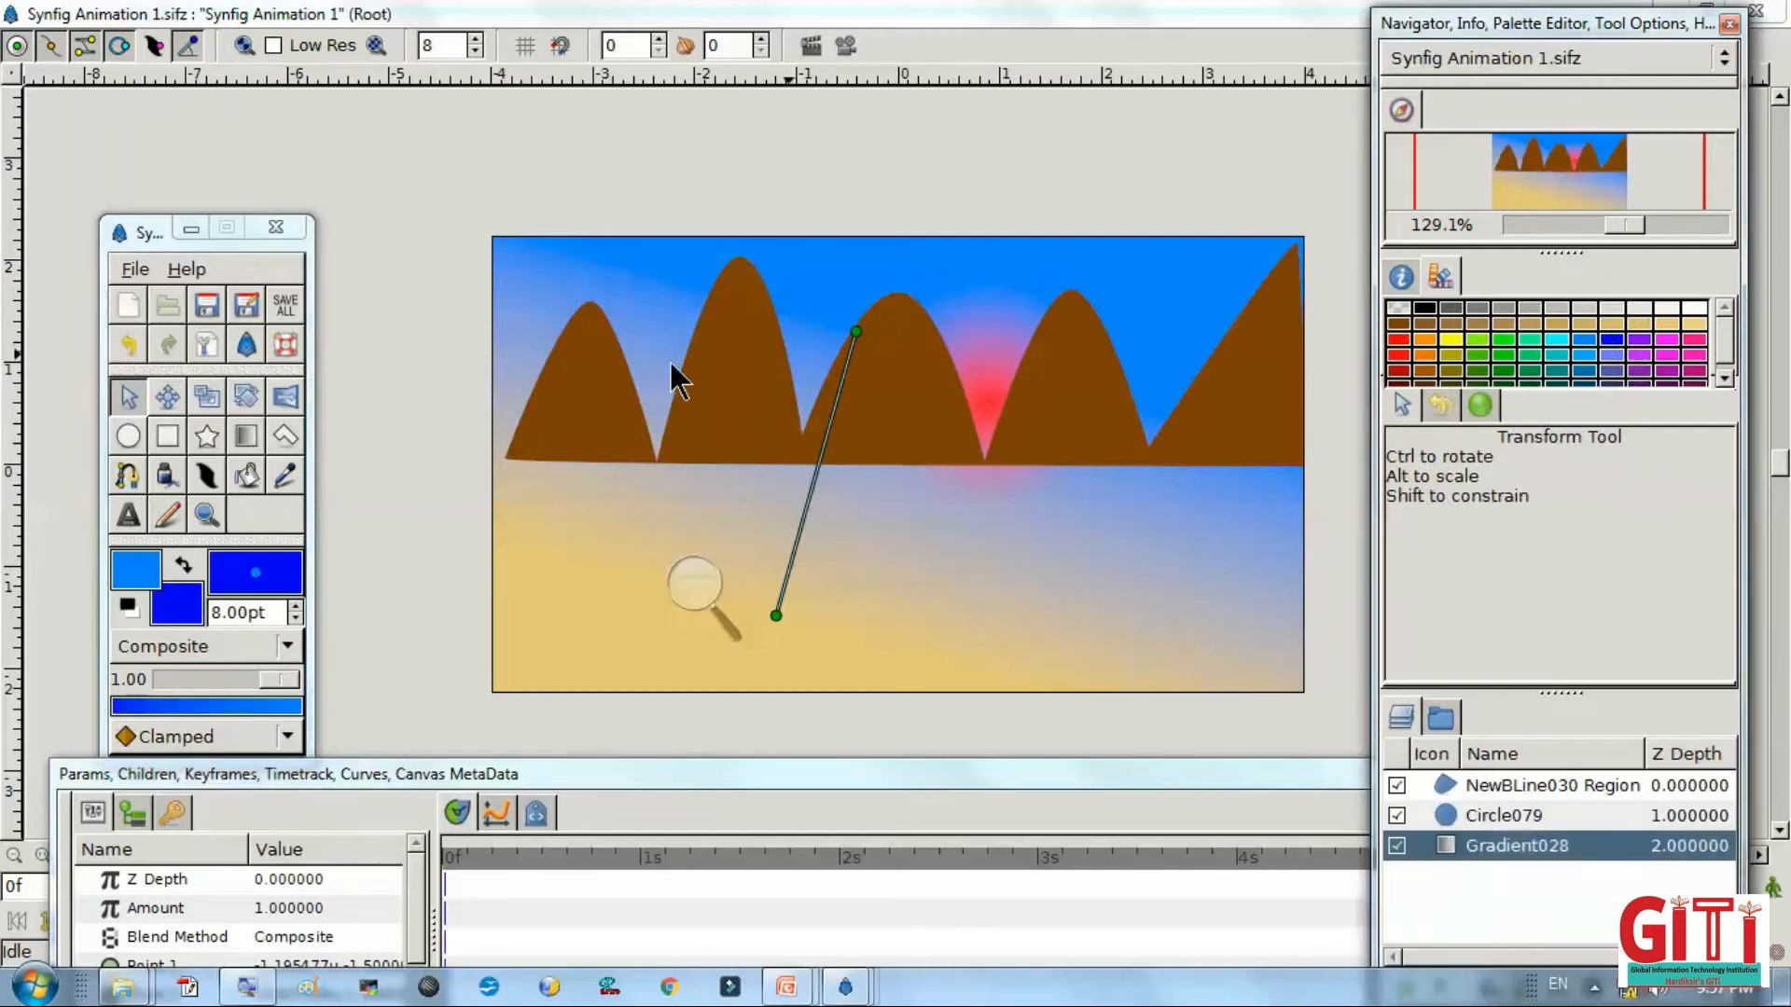
left_click(1480, 339)
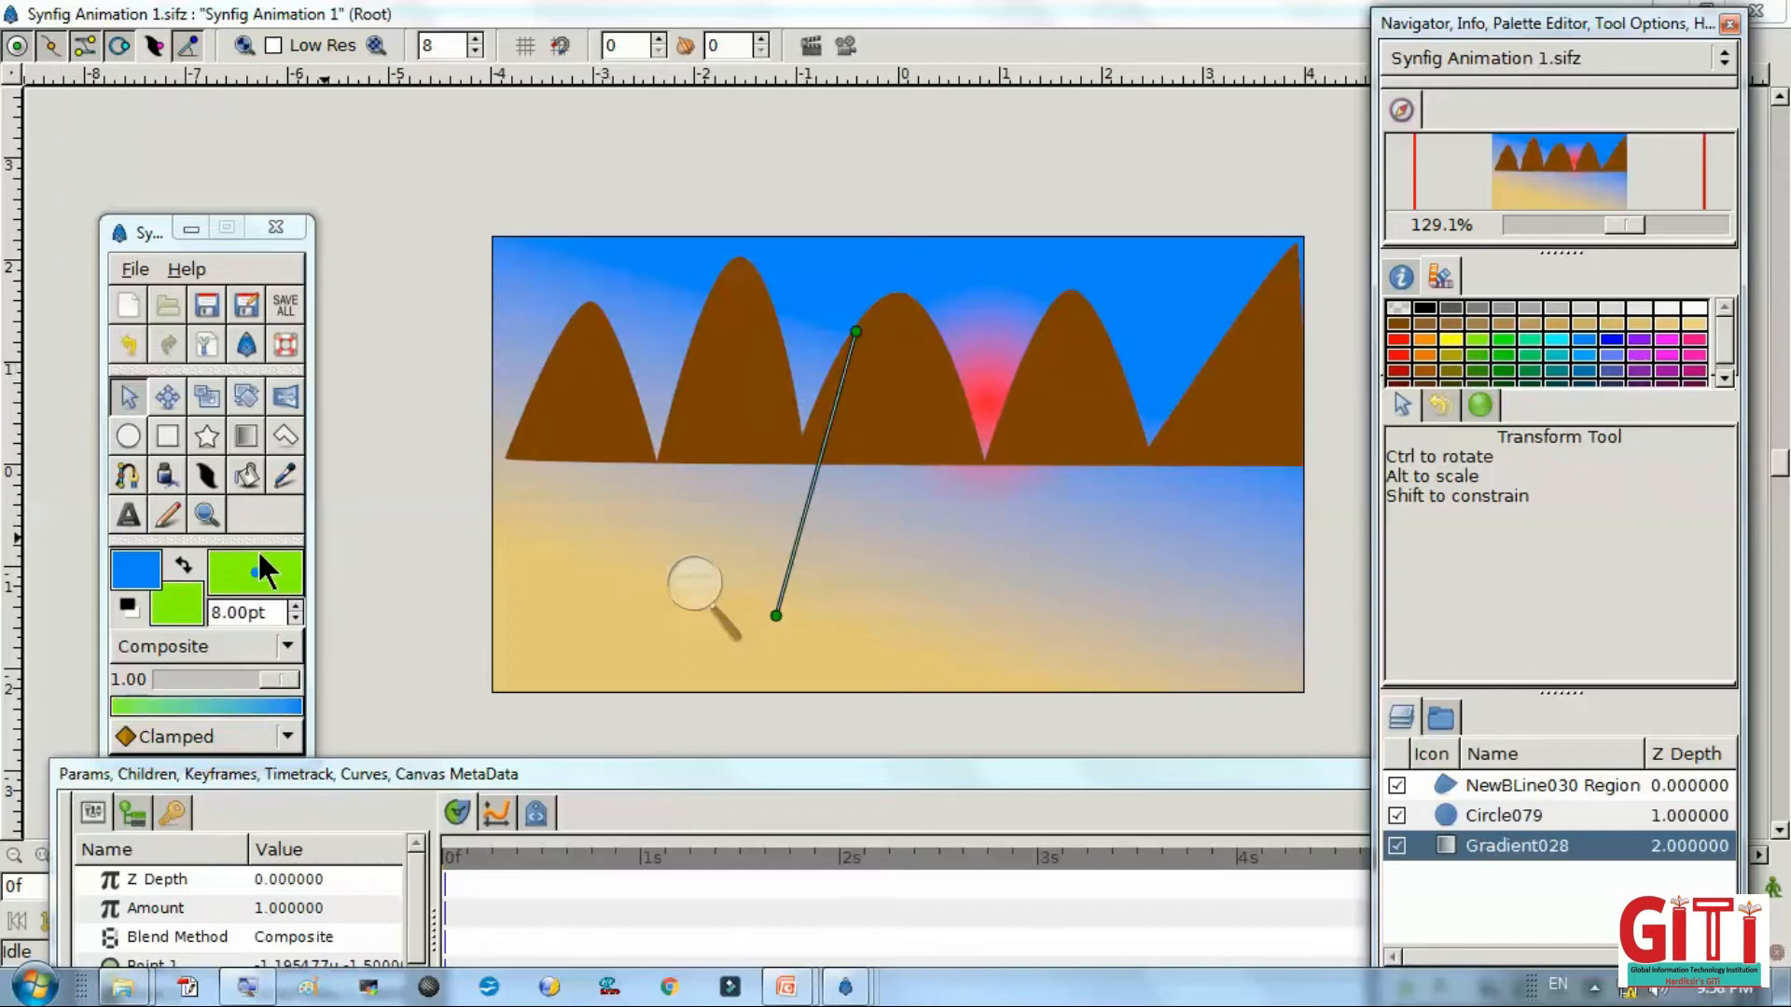
left_click(185, 564)
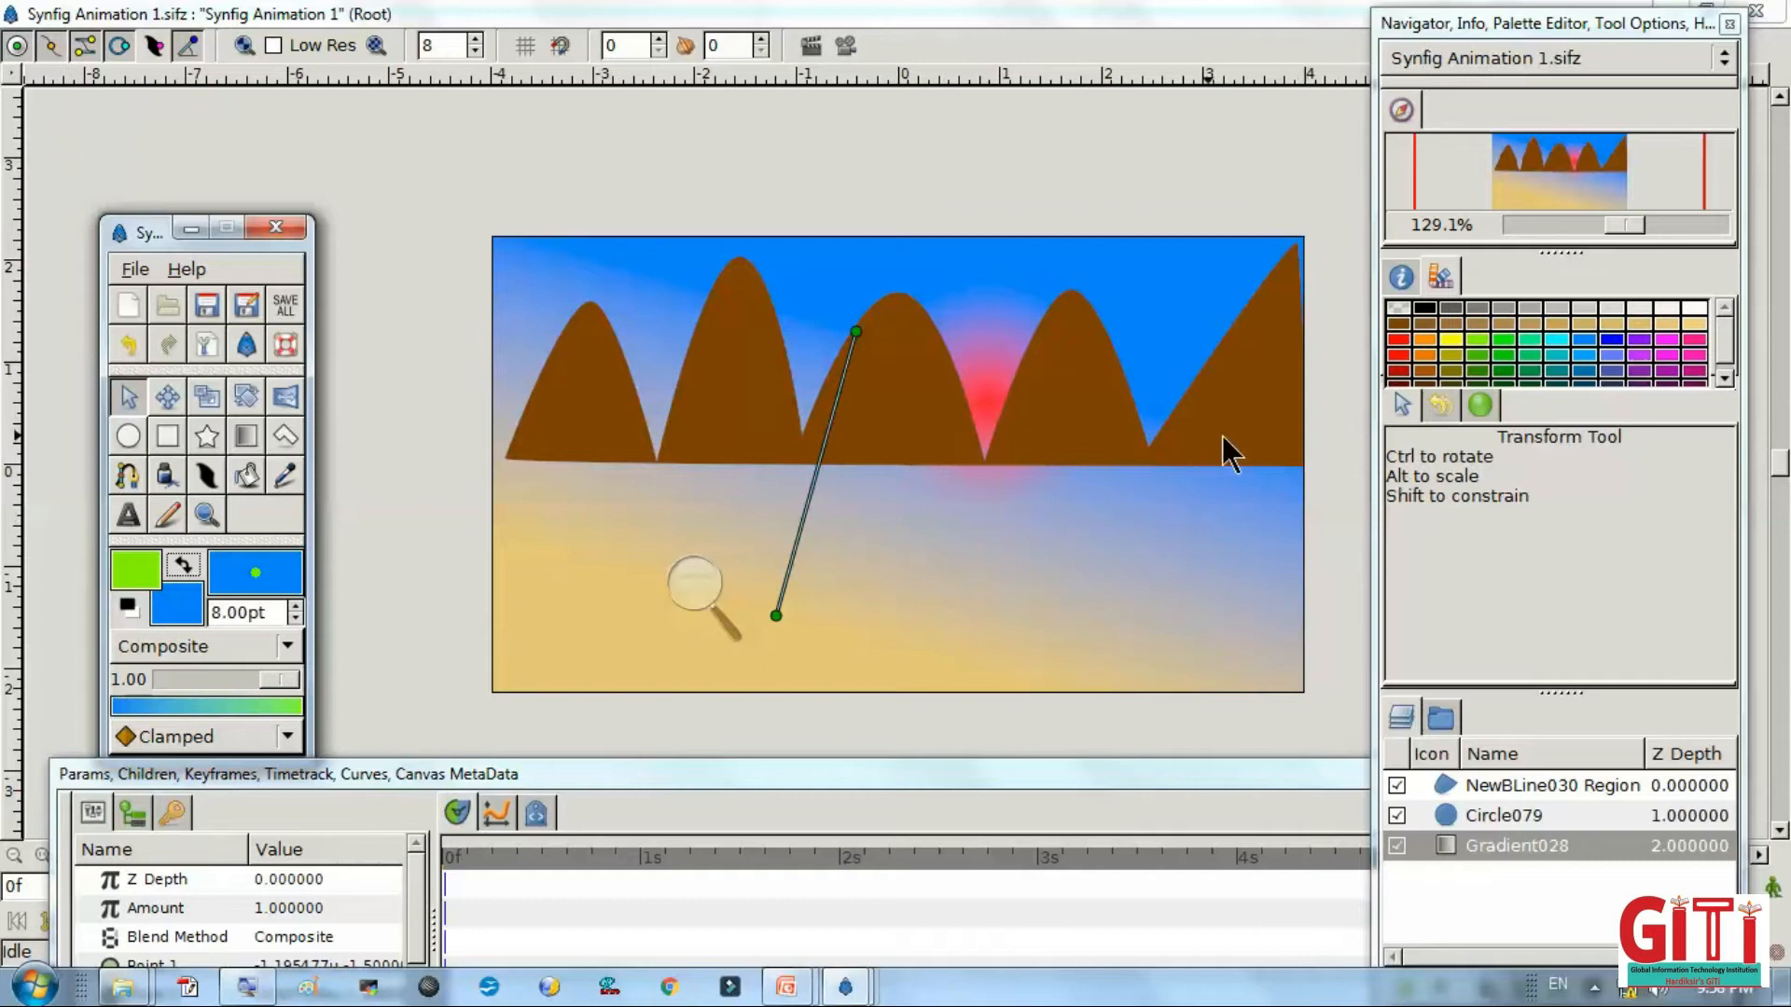
Draw a closed blue BLine region as a river running from the canvas's left edge below the mountains to its lower edge.
left_click(126, 474)
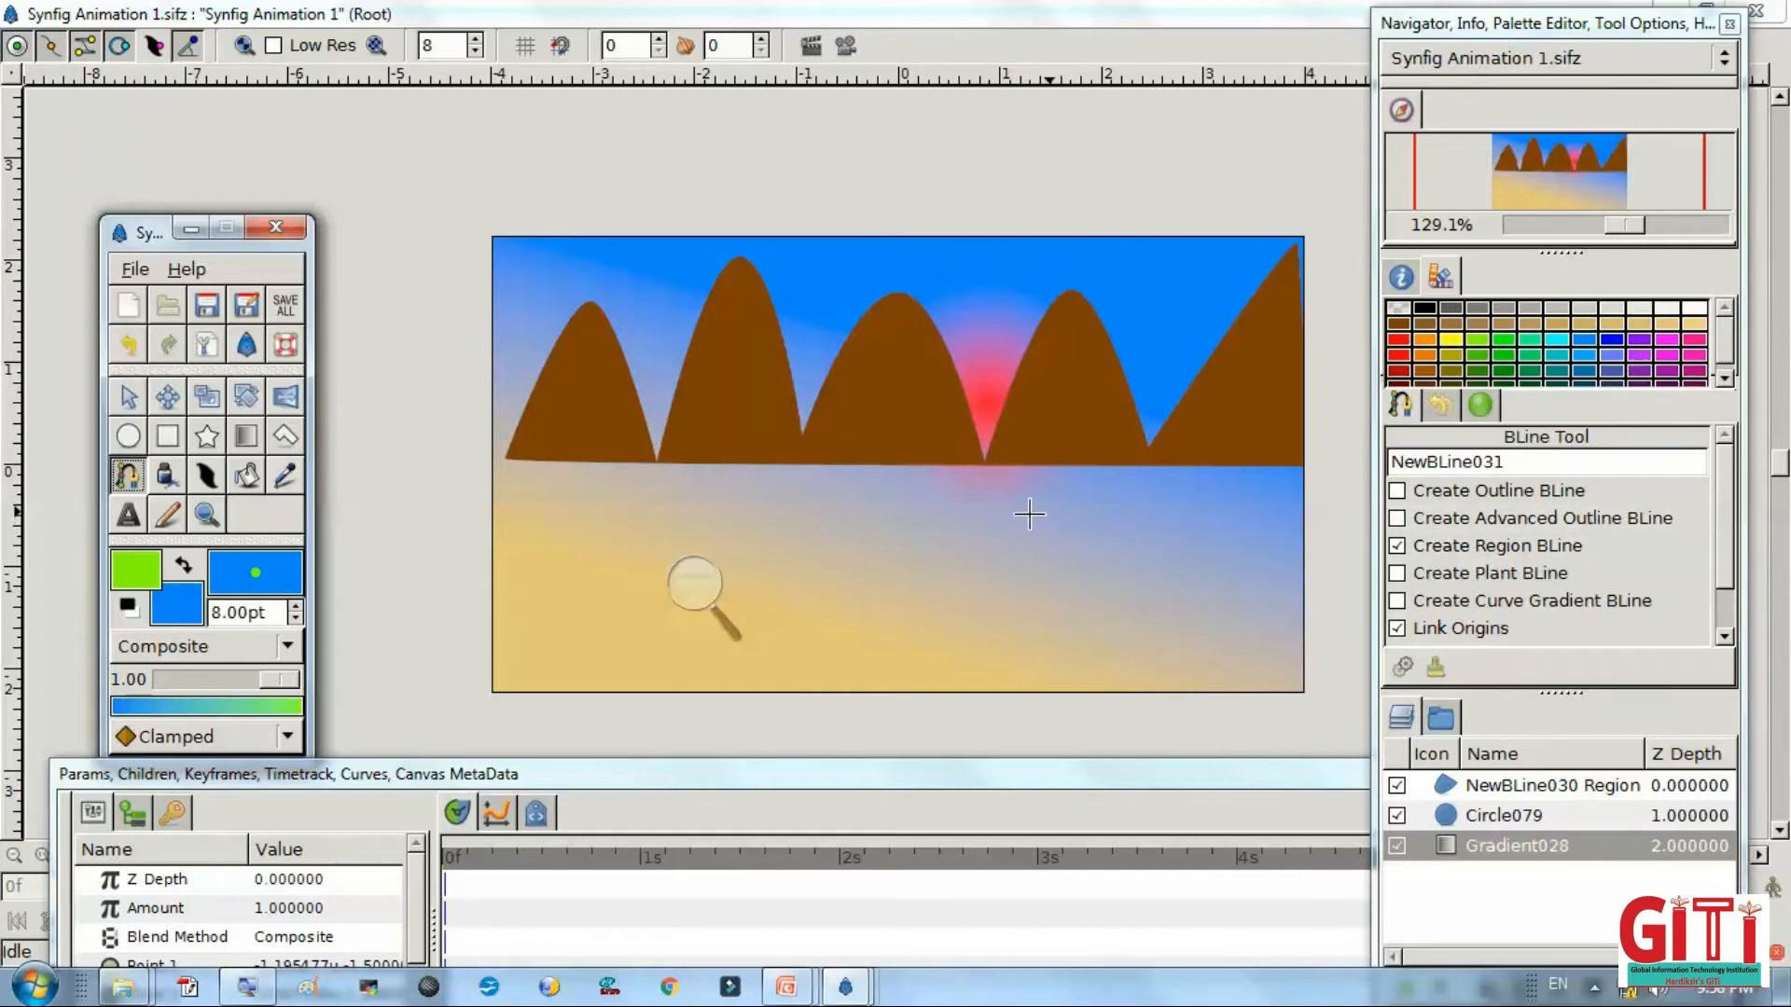
left_click(490, 533)
left_click(612, 558)
left_click(632, 615)
left_click(715, 649)
left_click(869, 690)
left_click(786, 621)
left_click(746, 550)
left_click(649, 505)
left_click(613, 462)
left_click(485, 459)
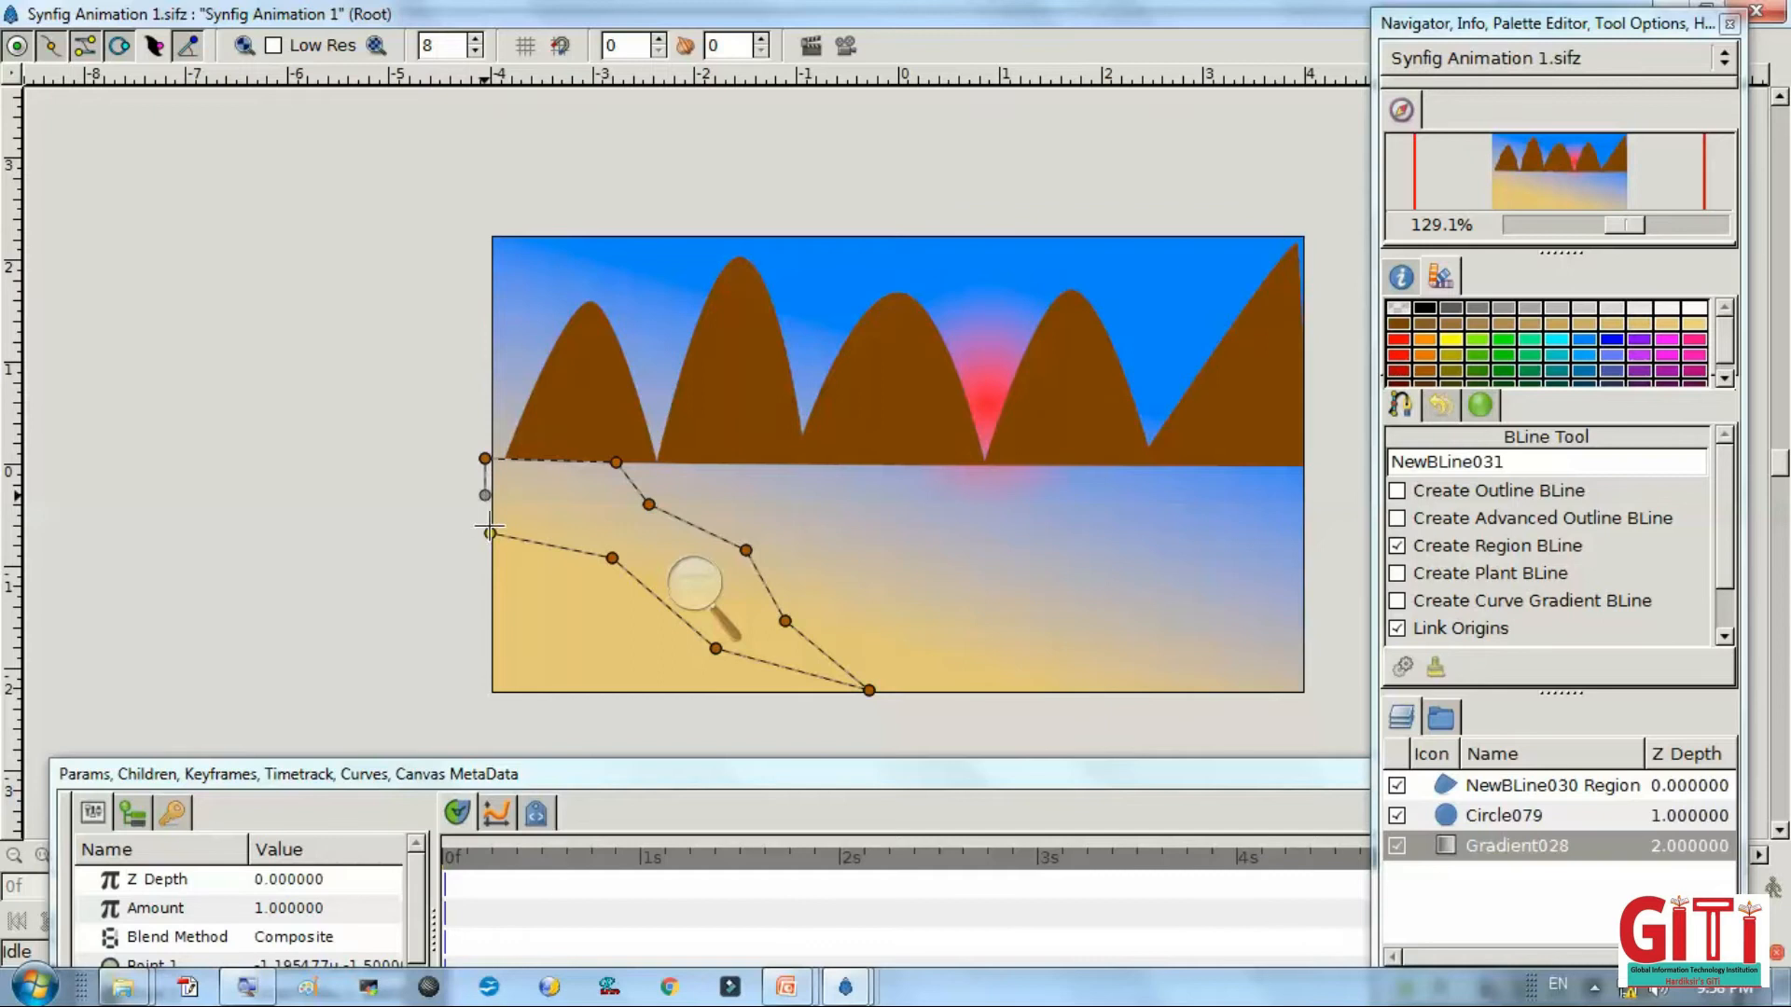
right_click(489, 533)
left_click(522, 549)
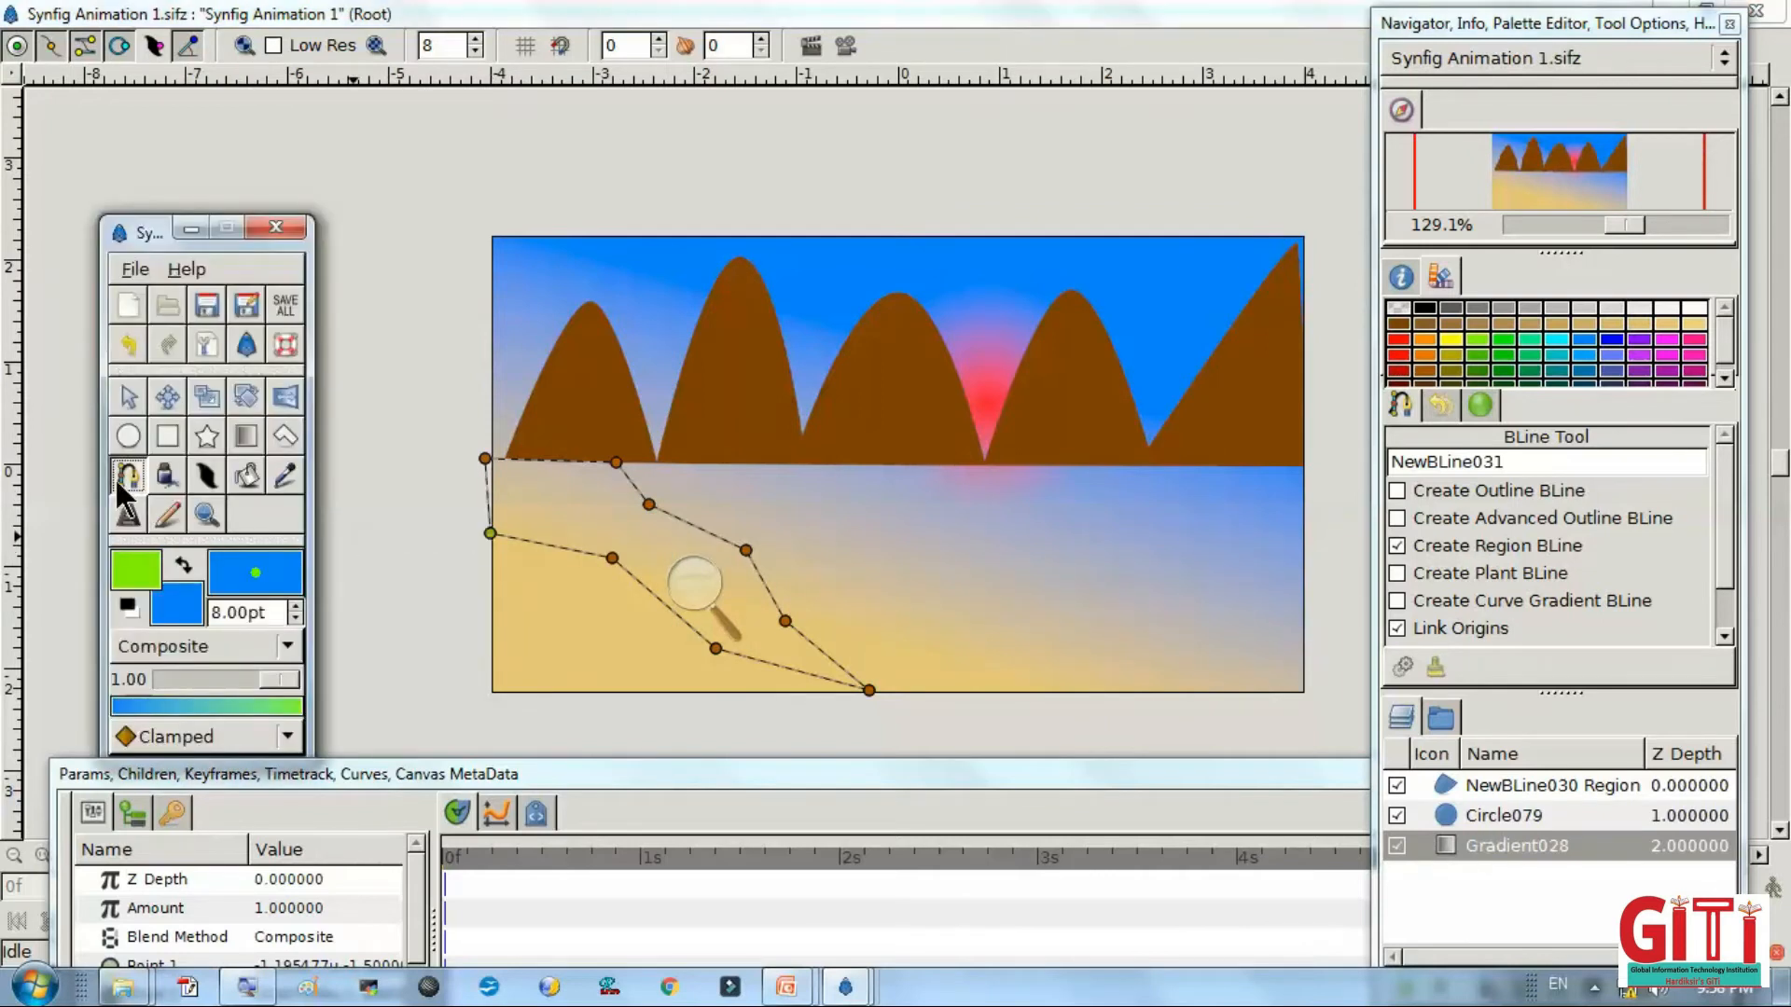
left_click(124, 398)
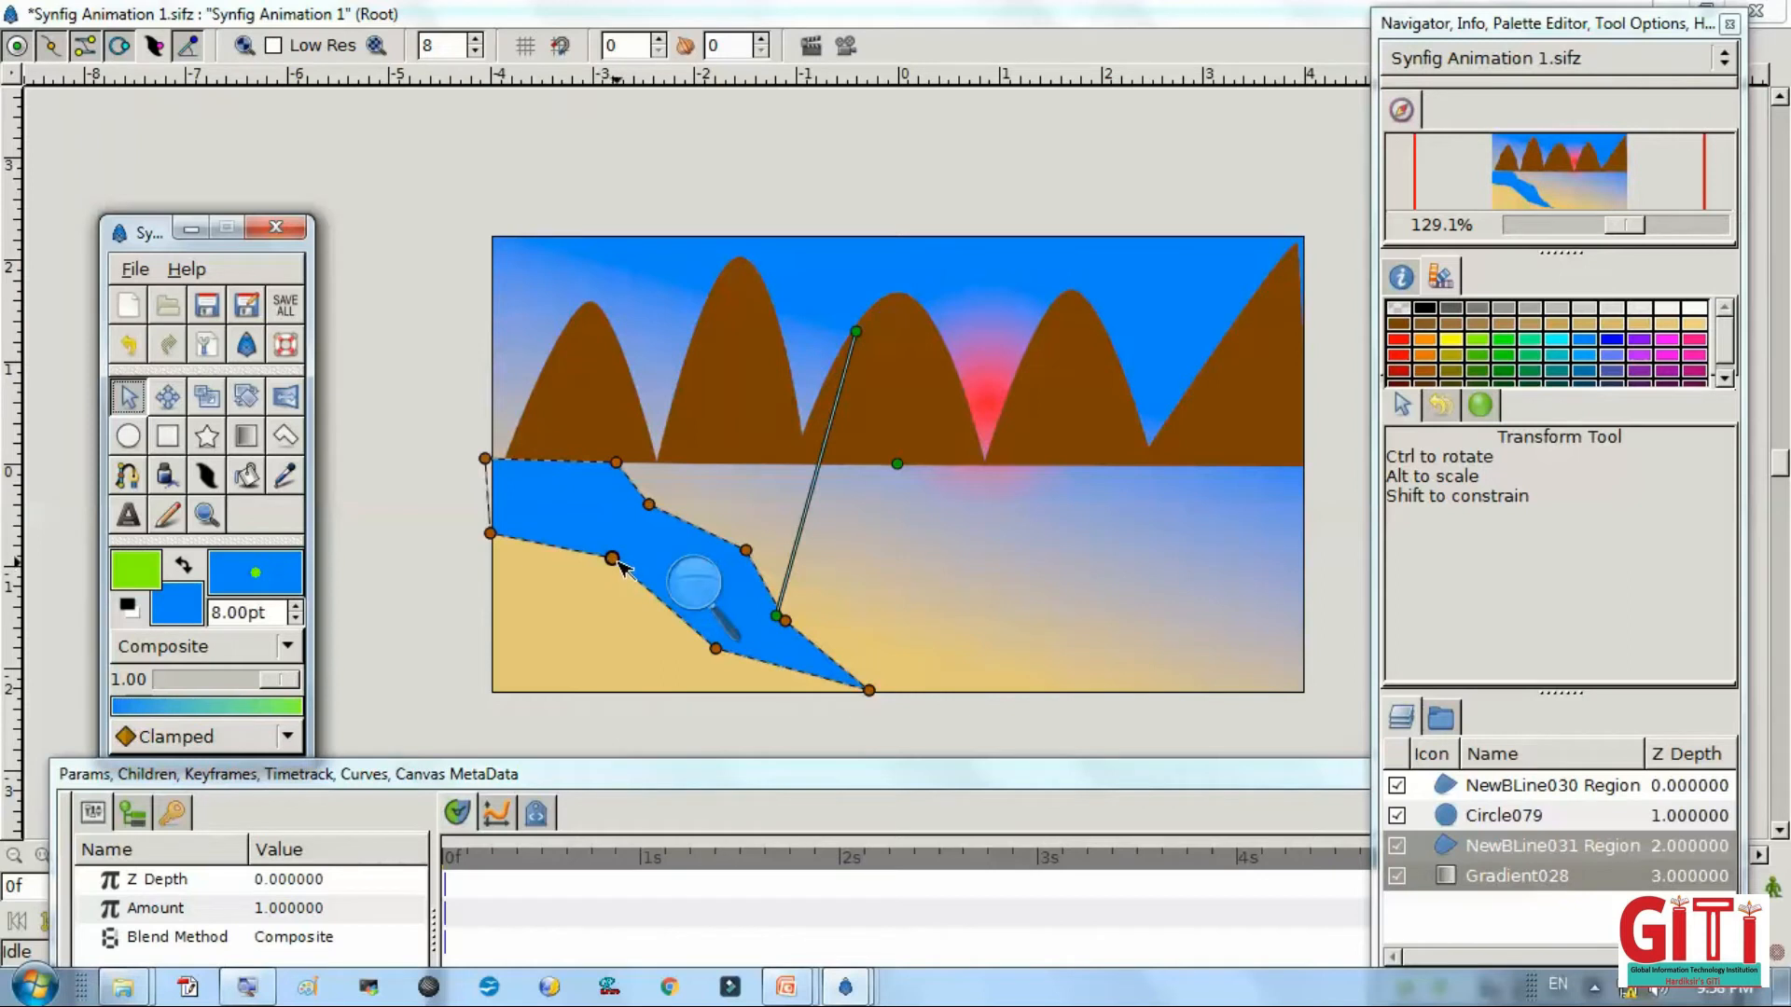
Curve both river banks by pulling tangents from their vertices, deselect the river and save the file.
left_click(616, 561)
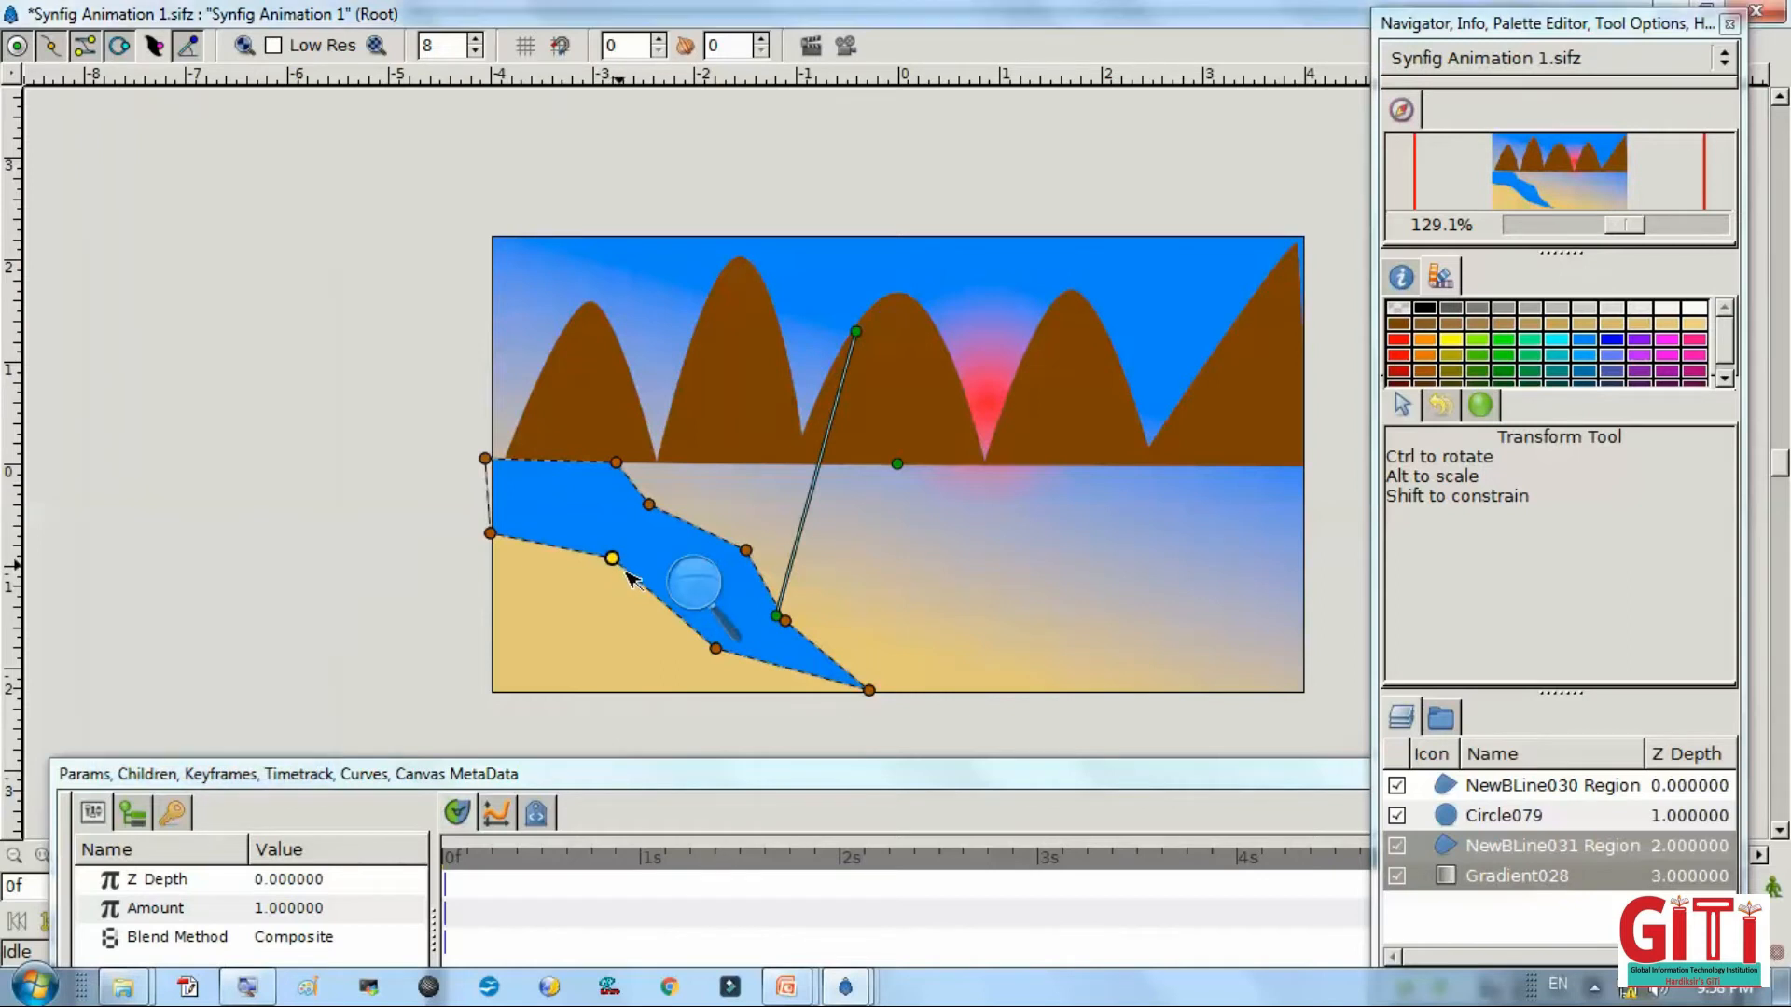
left_click(717, 649)
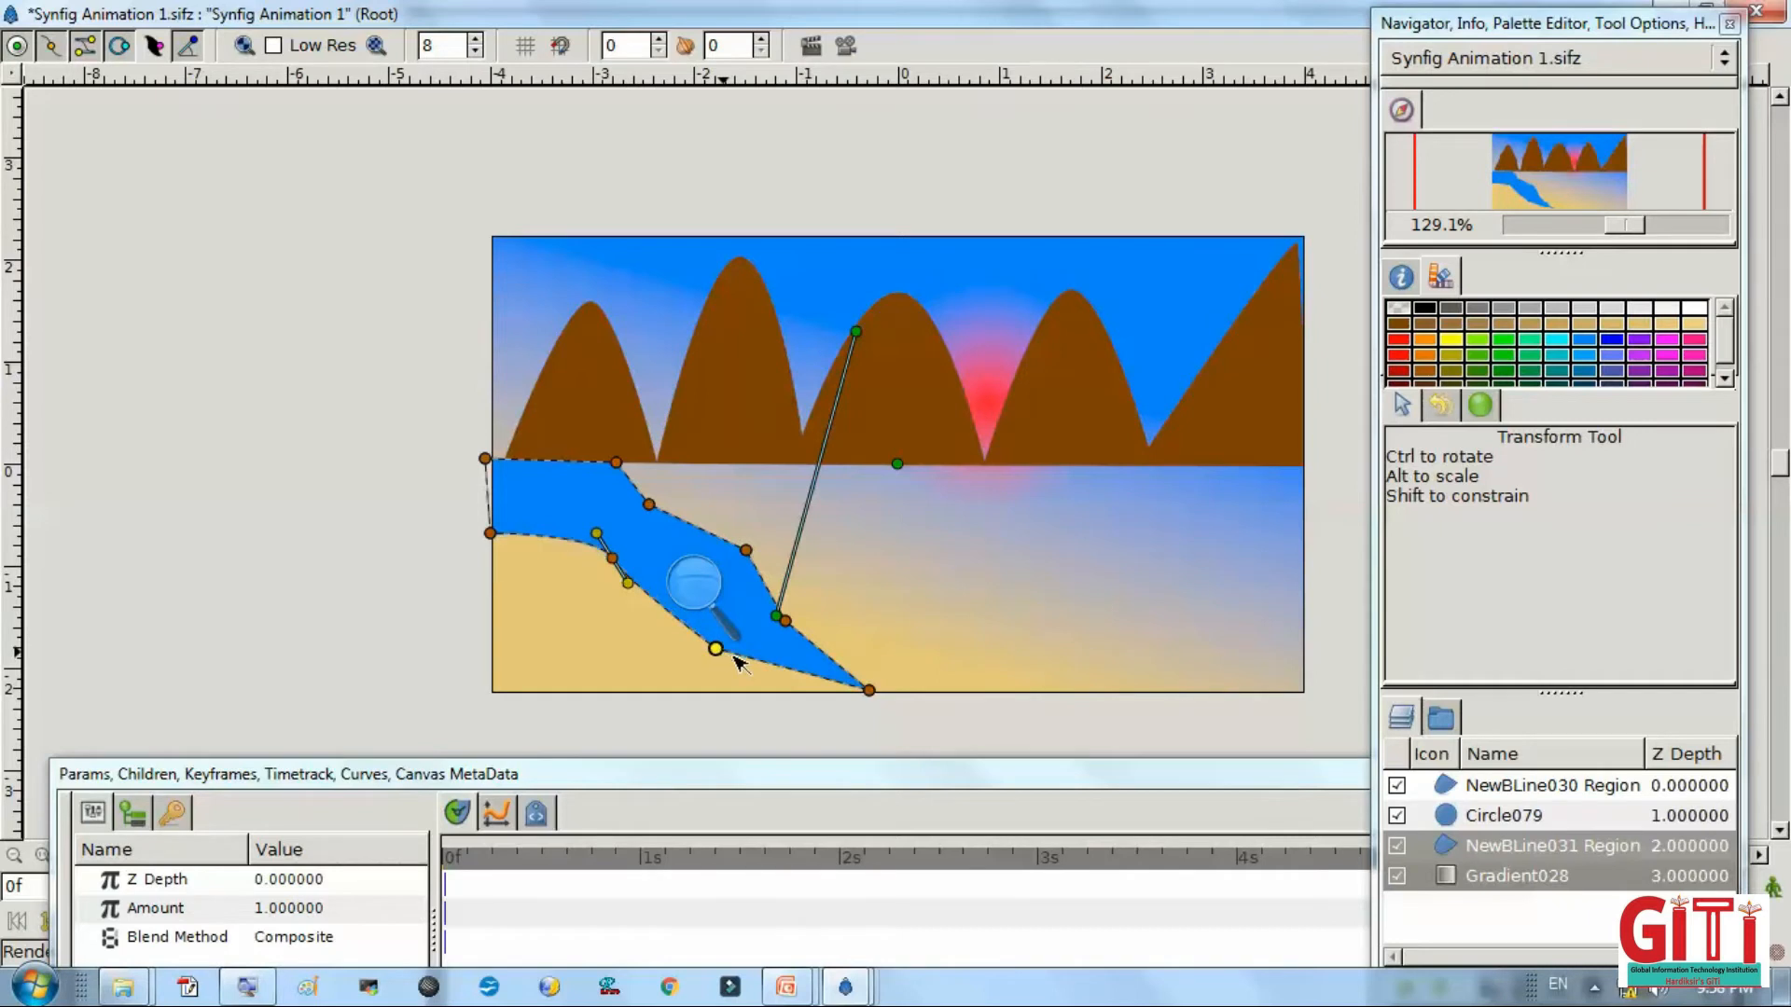
left_click(791, 625)
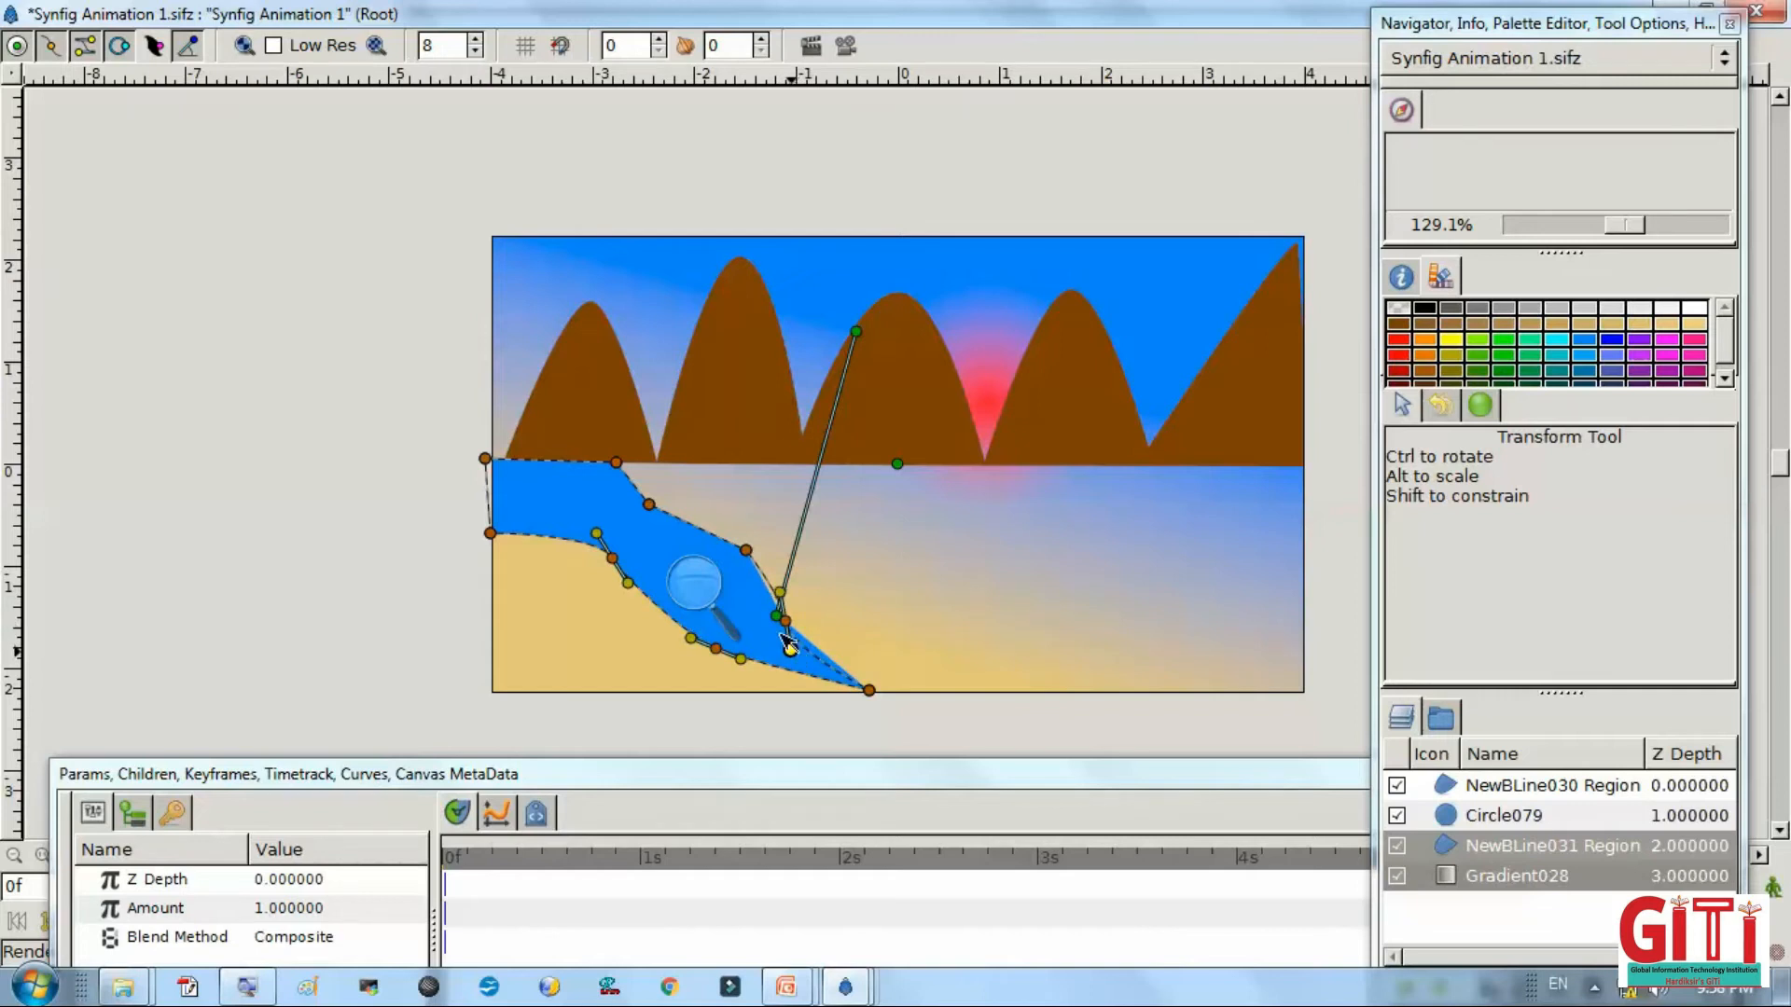
left_click_drag(651, 508, 612, 499)
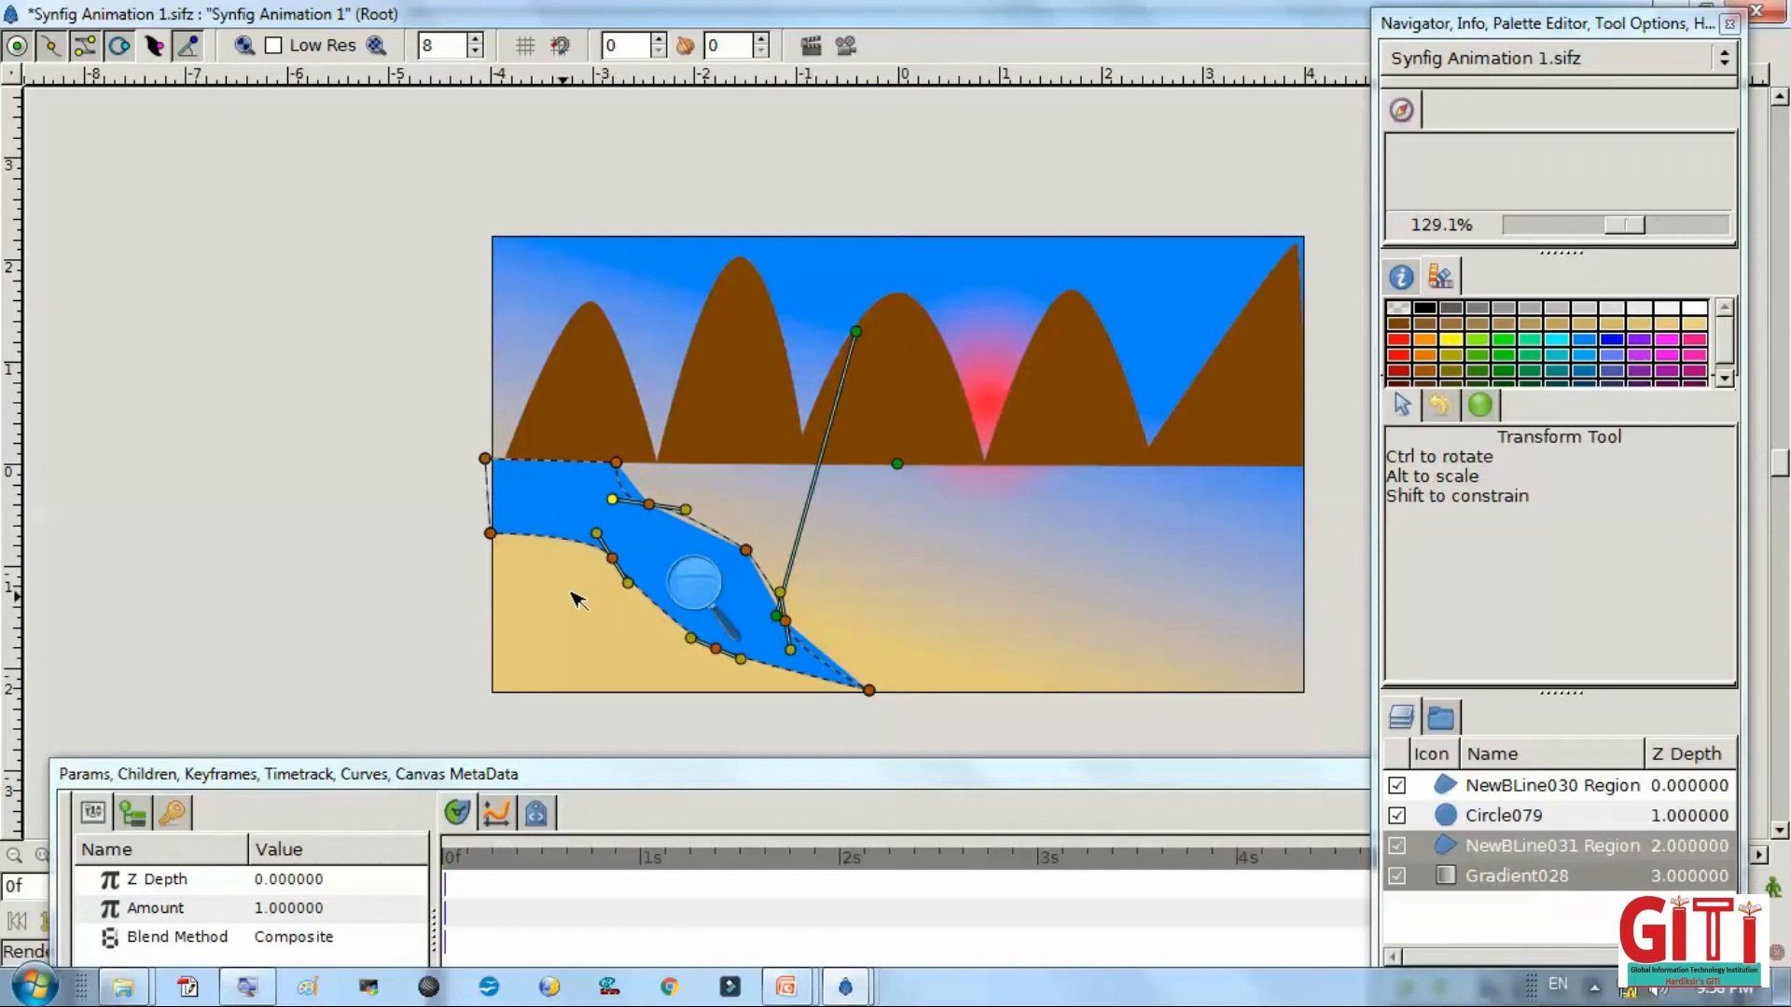
left_click_drag(716, 650, 727, 668)
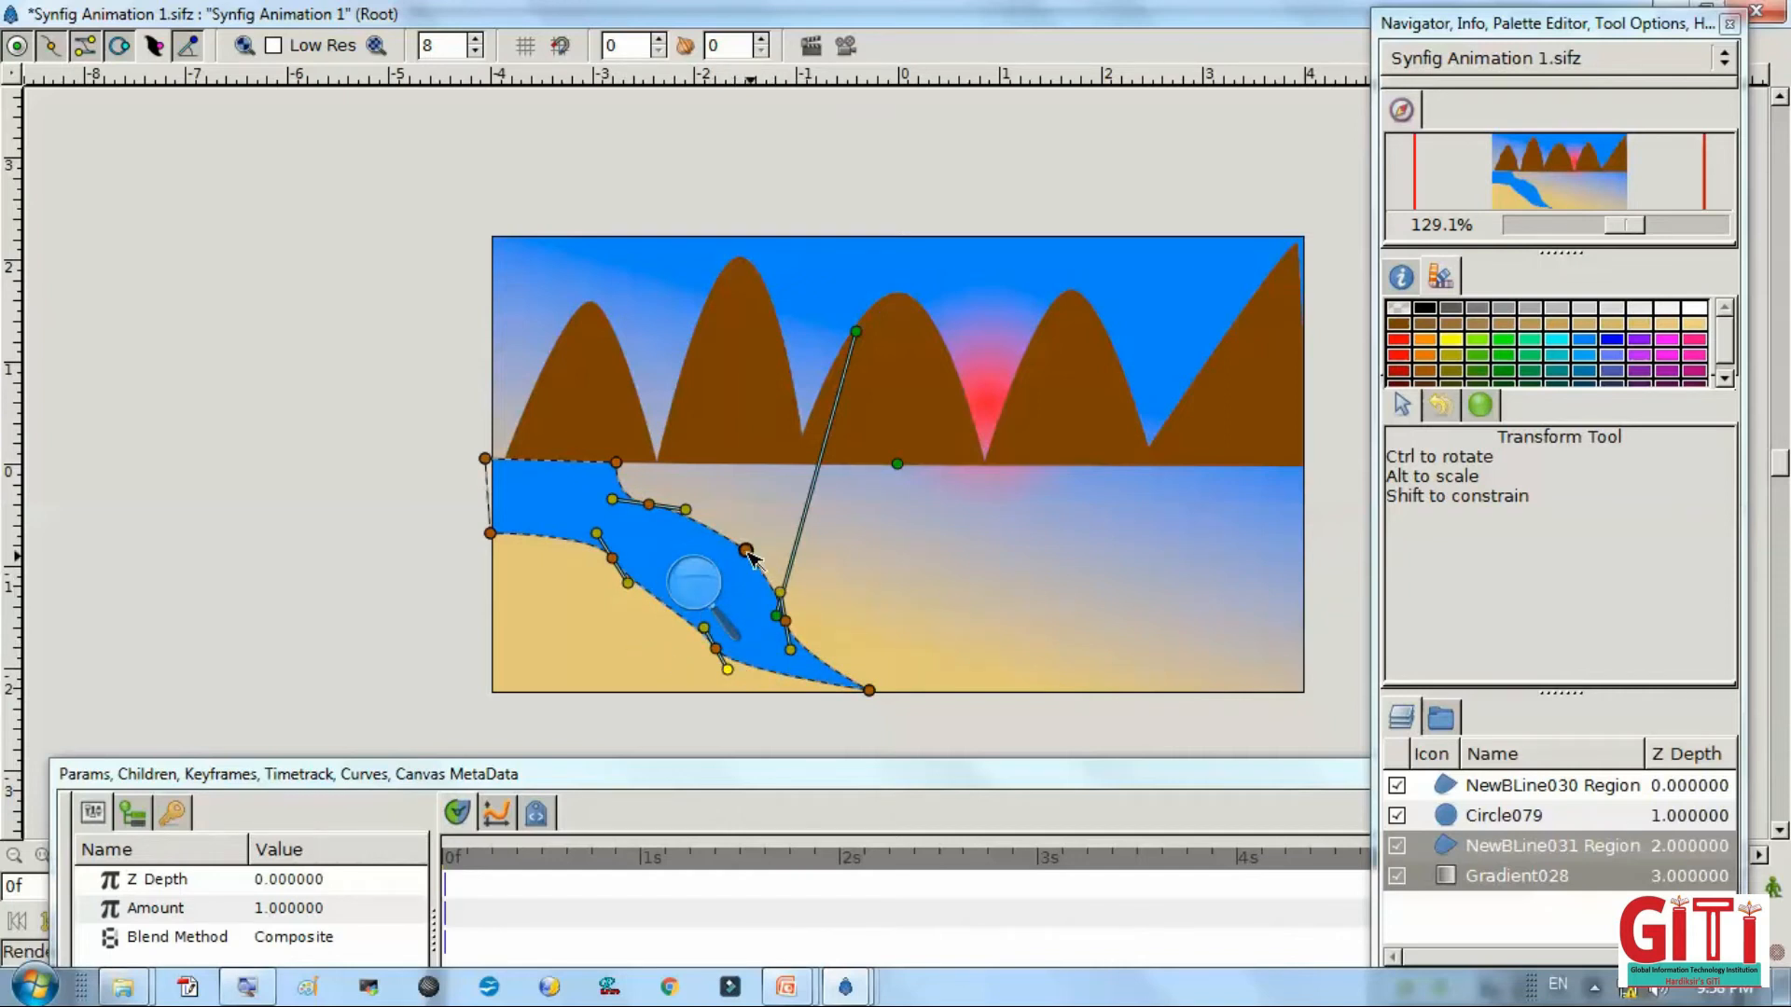
mouse_move(753, 558)
left_mouse_down()
mouse_move(778, 573)
mouse_move(767, 550)
left_mouse_up()
left_click(907, 592)
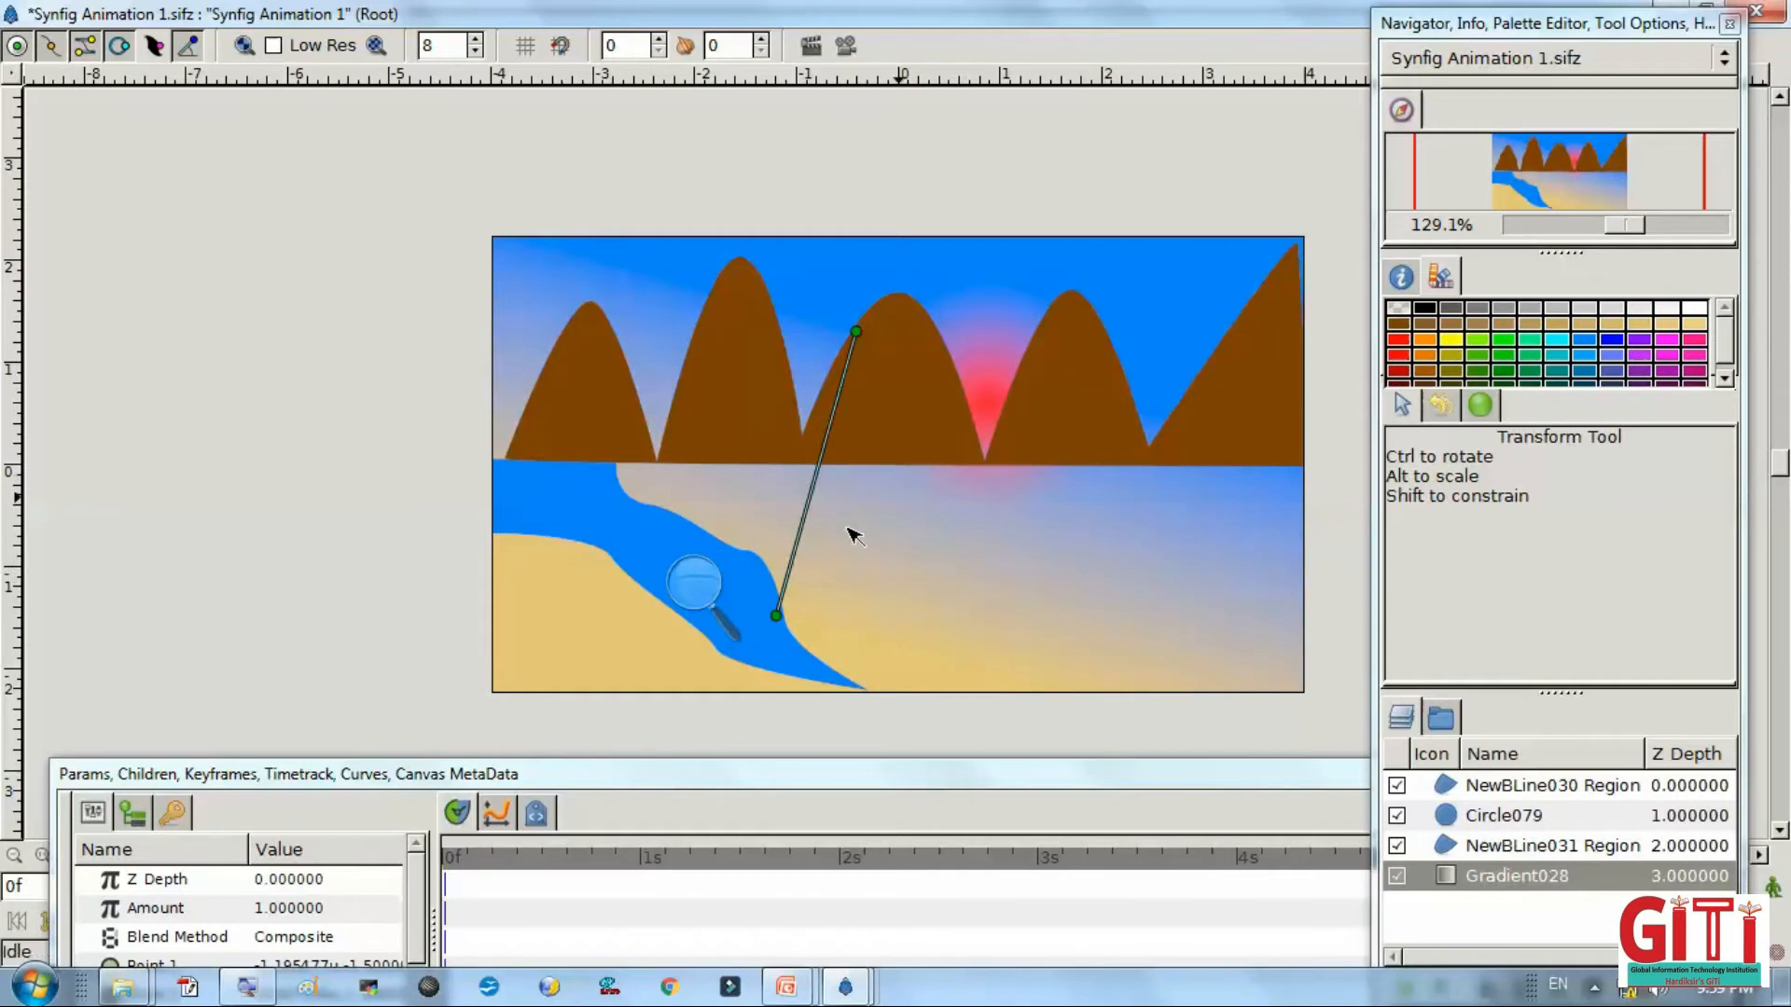
key("ctrl+s")
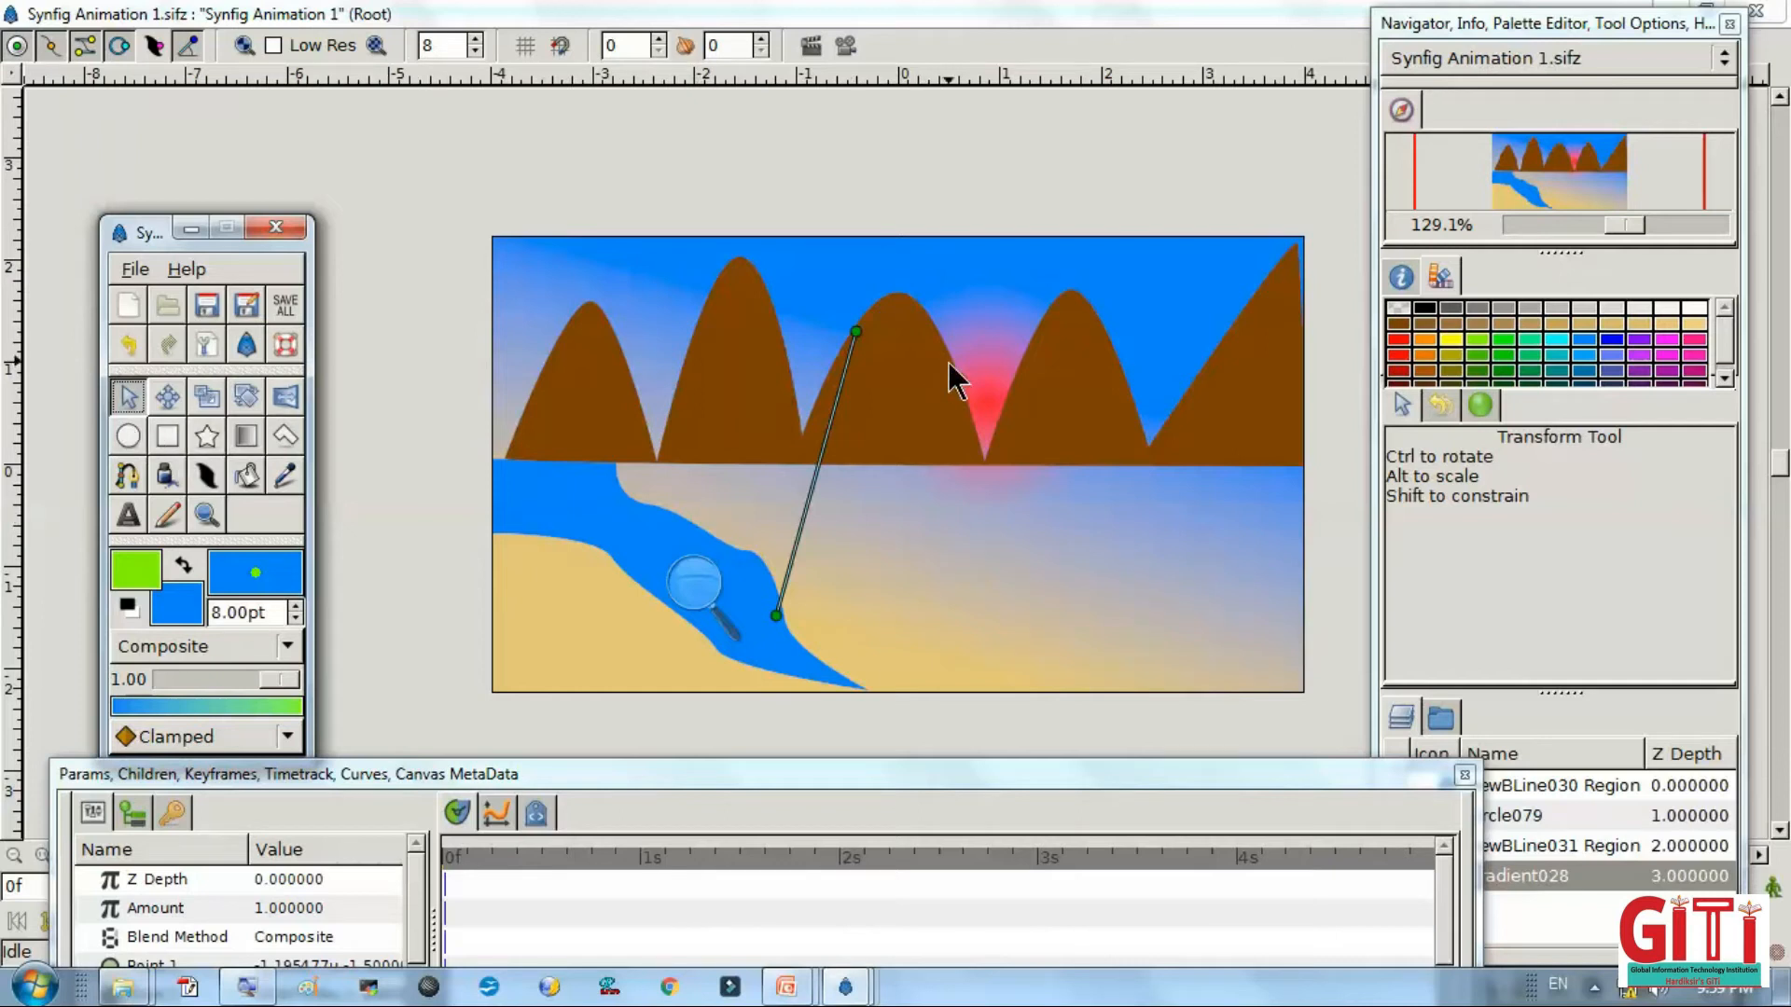
Draw a magenta-filled rectangle with a green outline in the lower-right corner of the picture.
left_click(1676, 340)
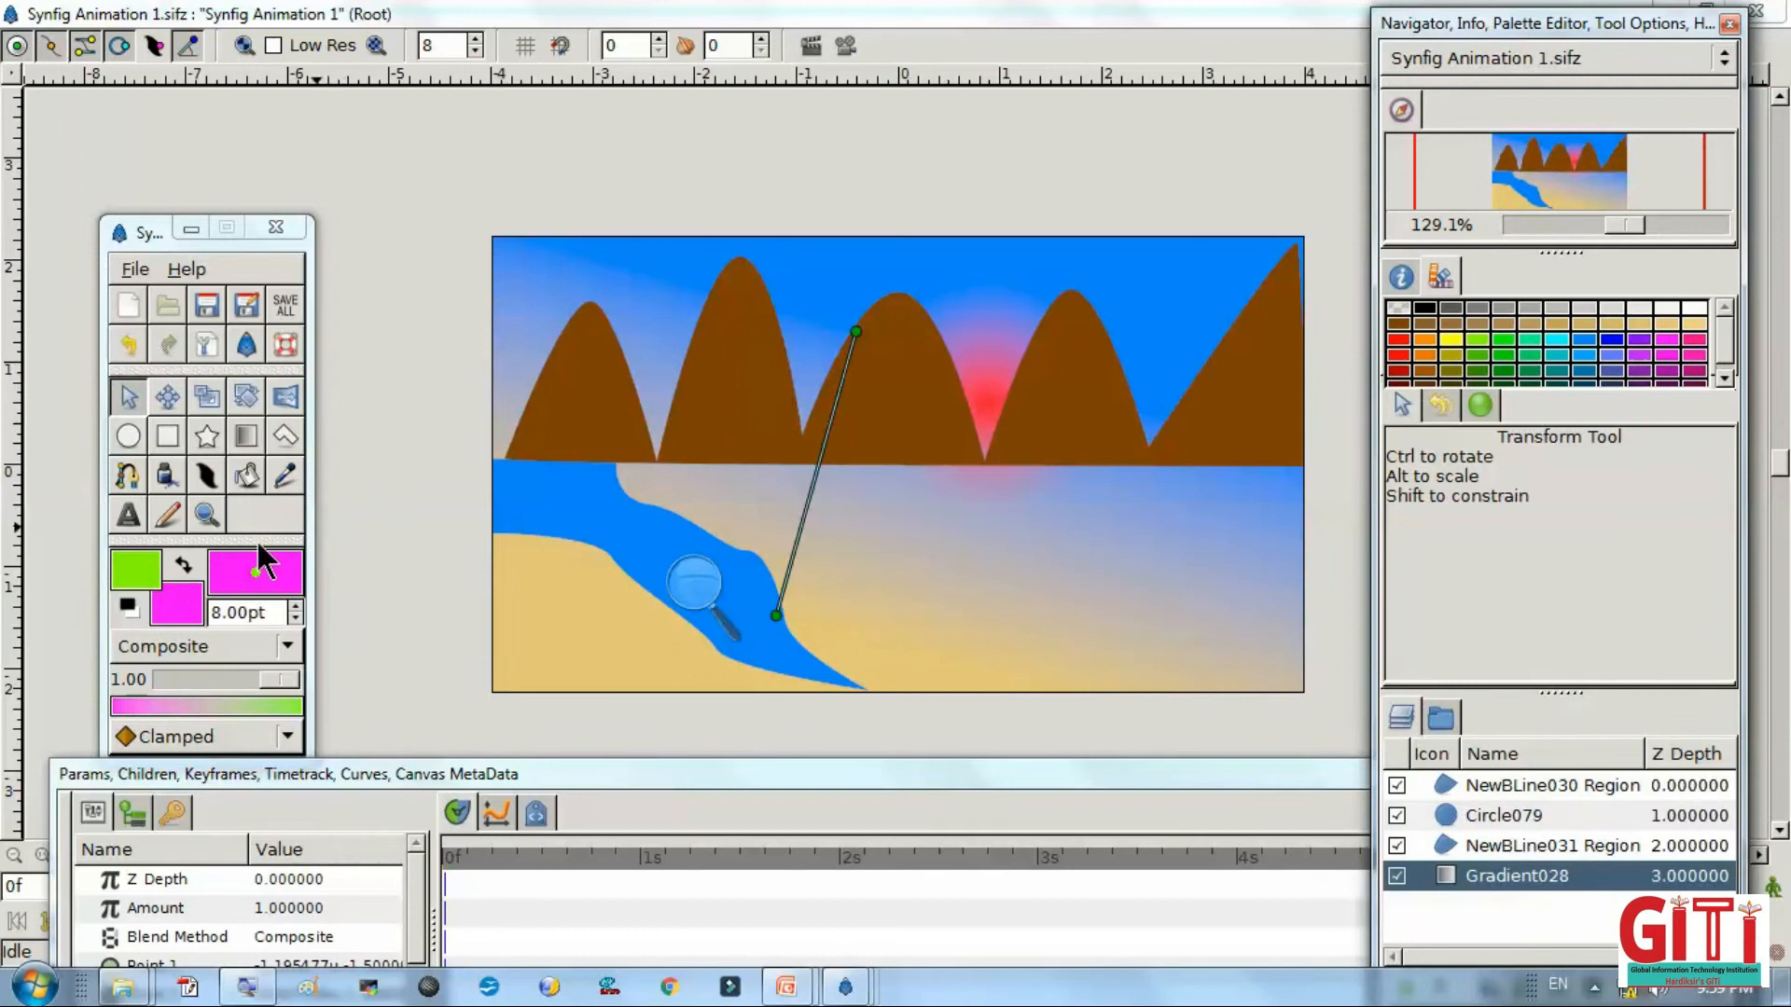
left_click(168, 439)
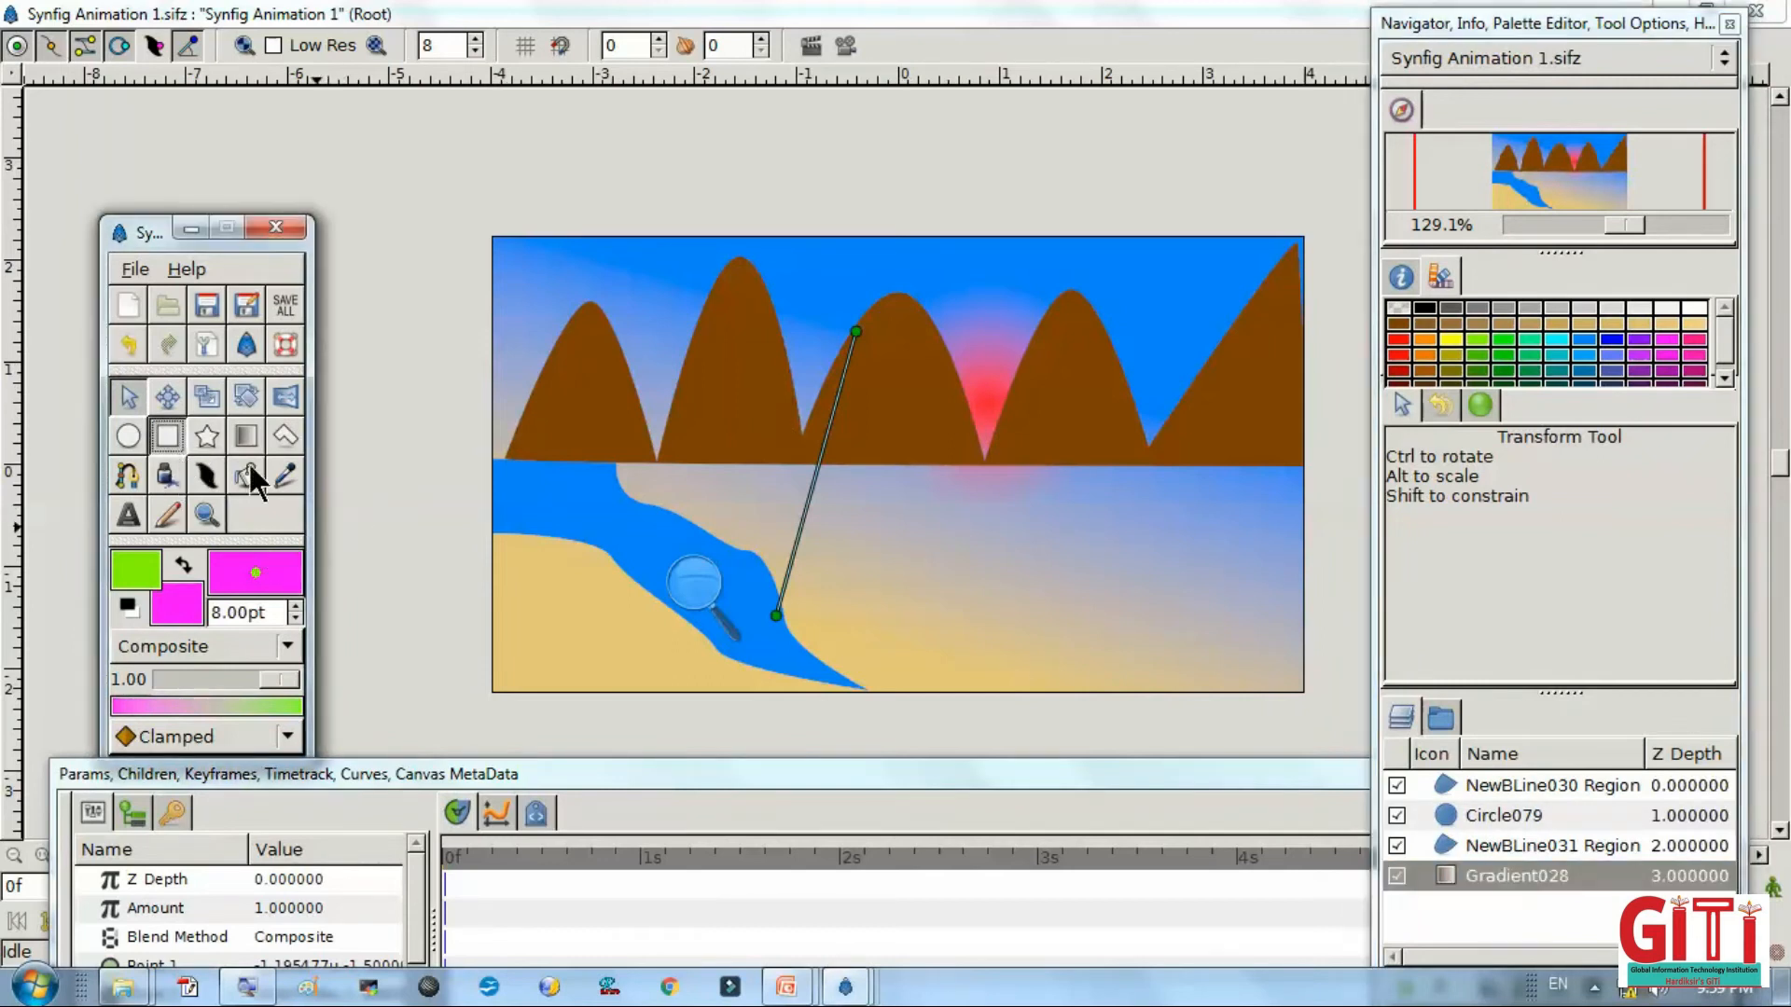
left_click_drag(1153, 599, 1294, 688)
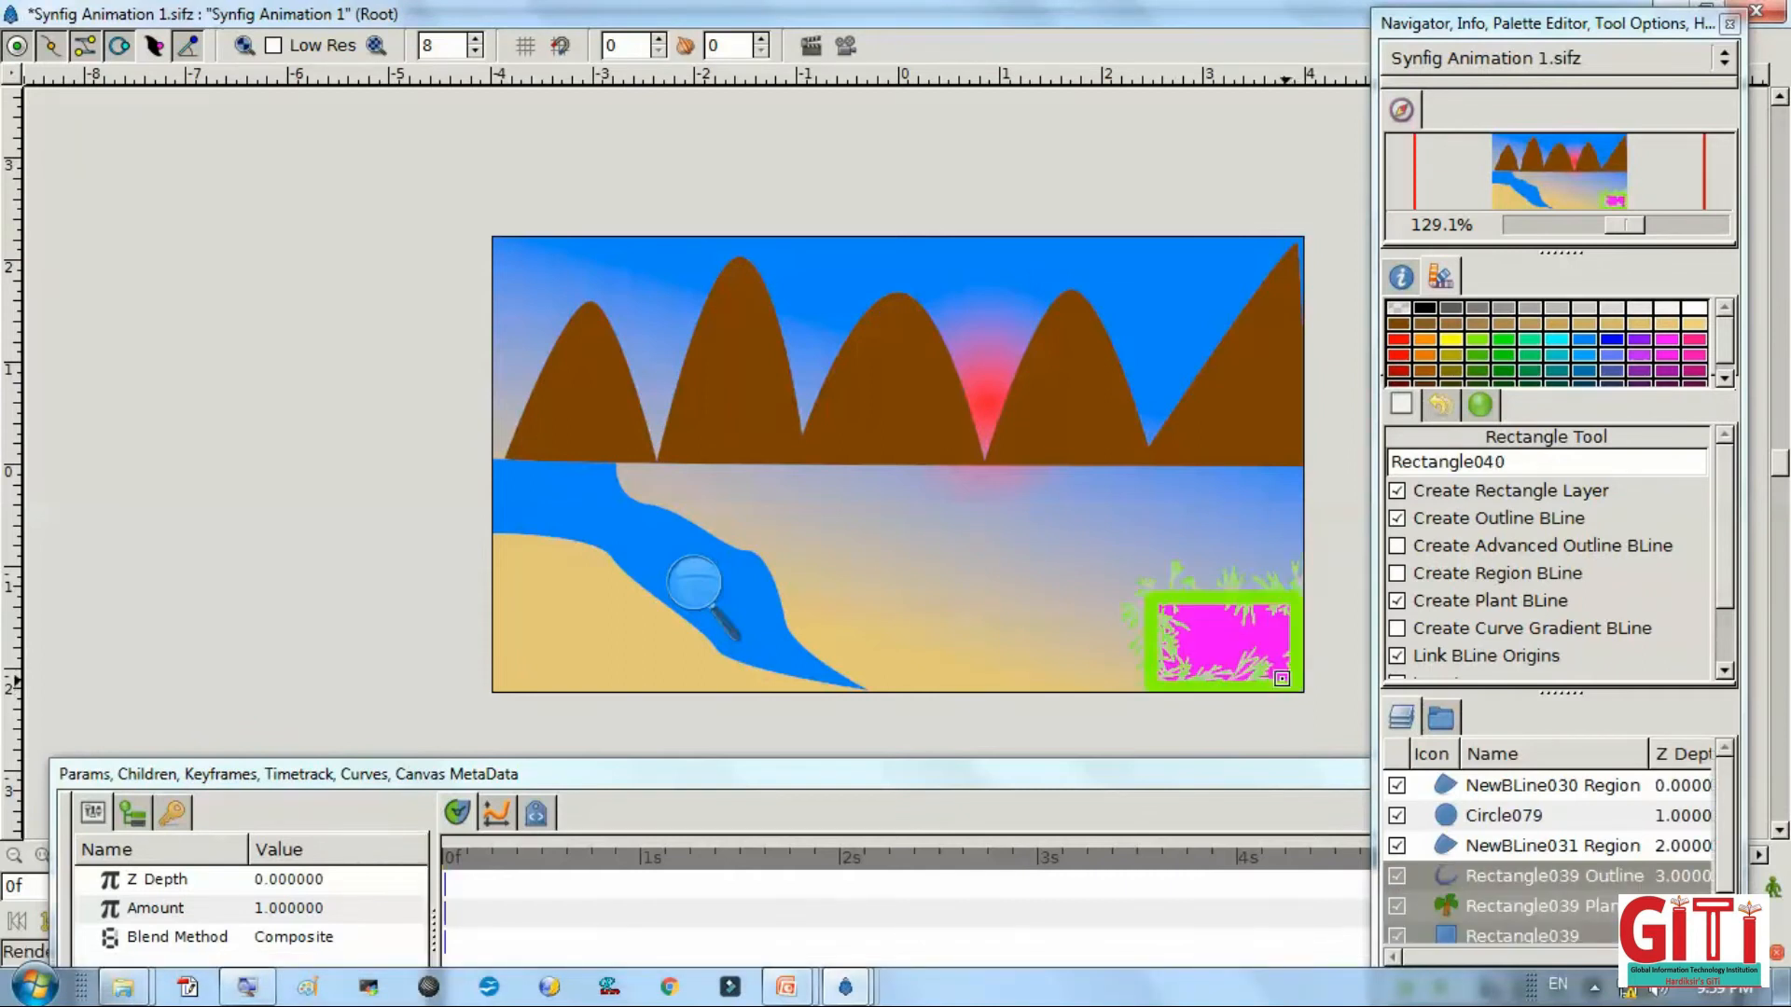
Delete the rectangle's Plant layer and save the file.
key("alt+Tab")
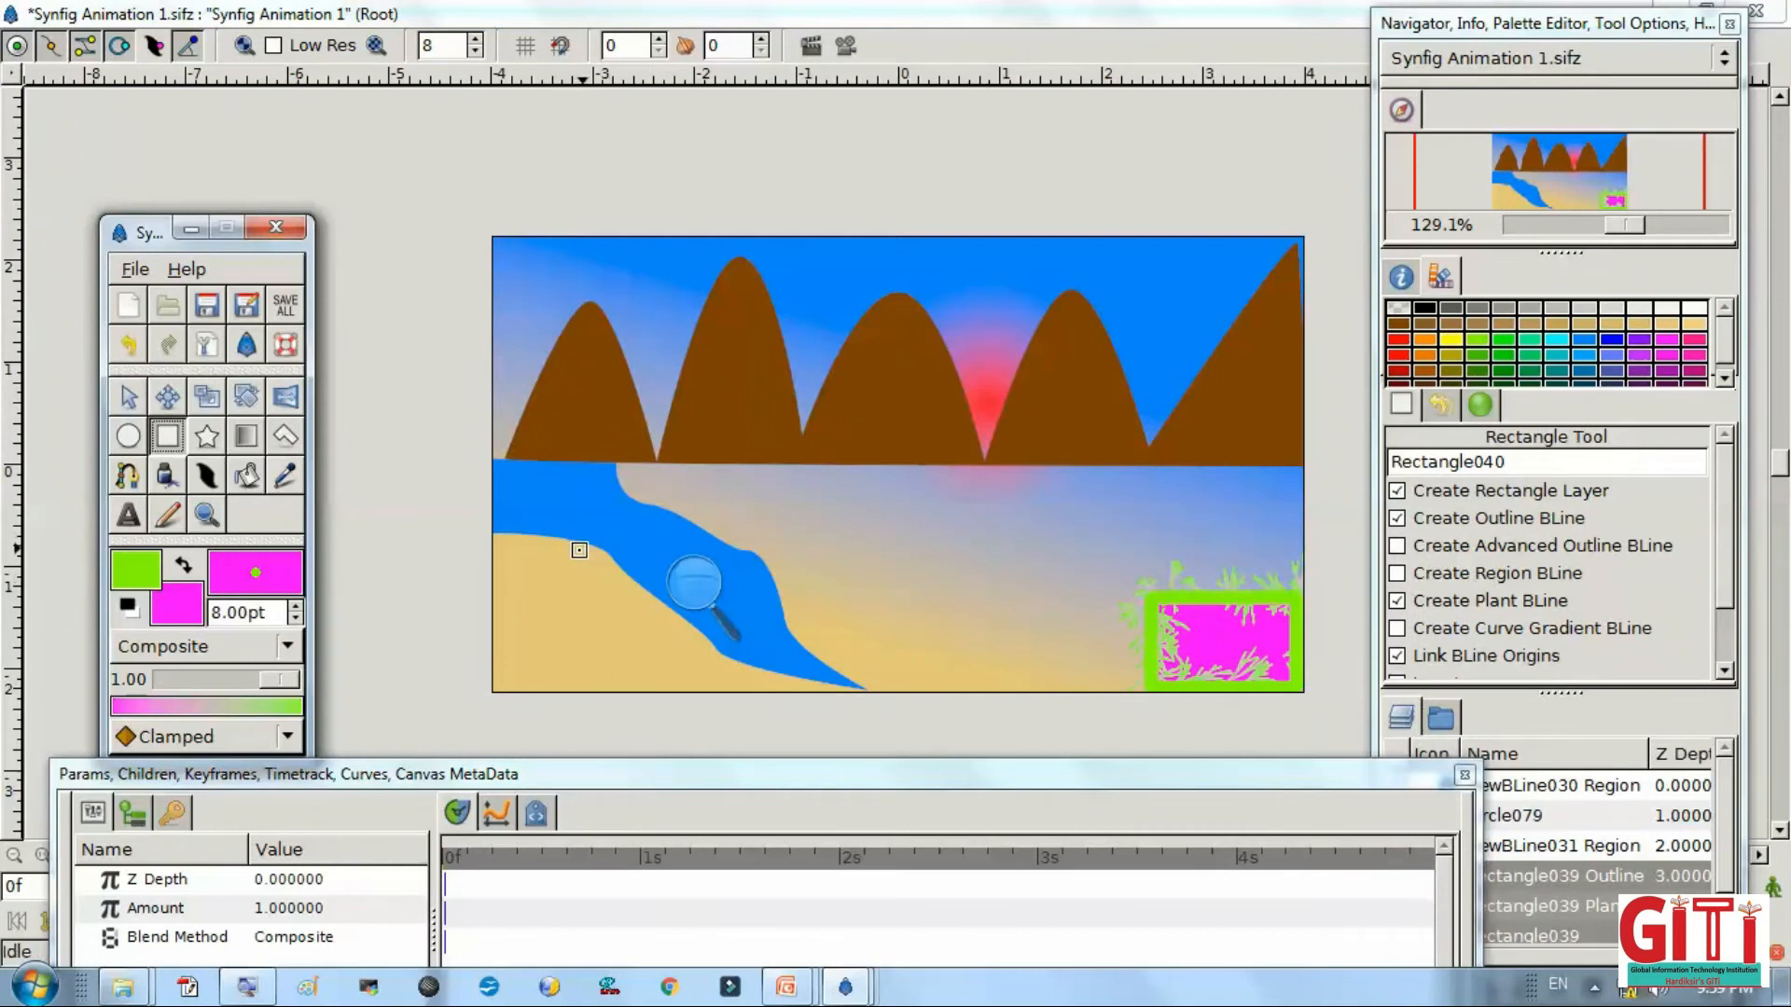
left_click_drag(1415, 768, 1300, 860)
left_click(1451, 899)
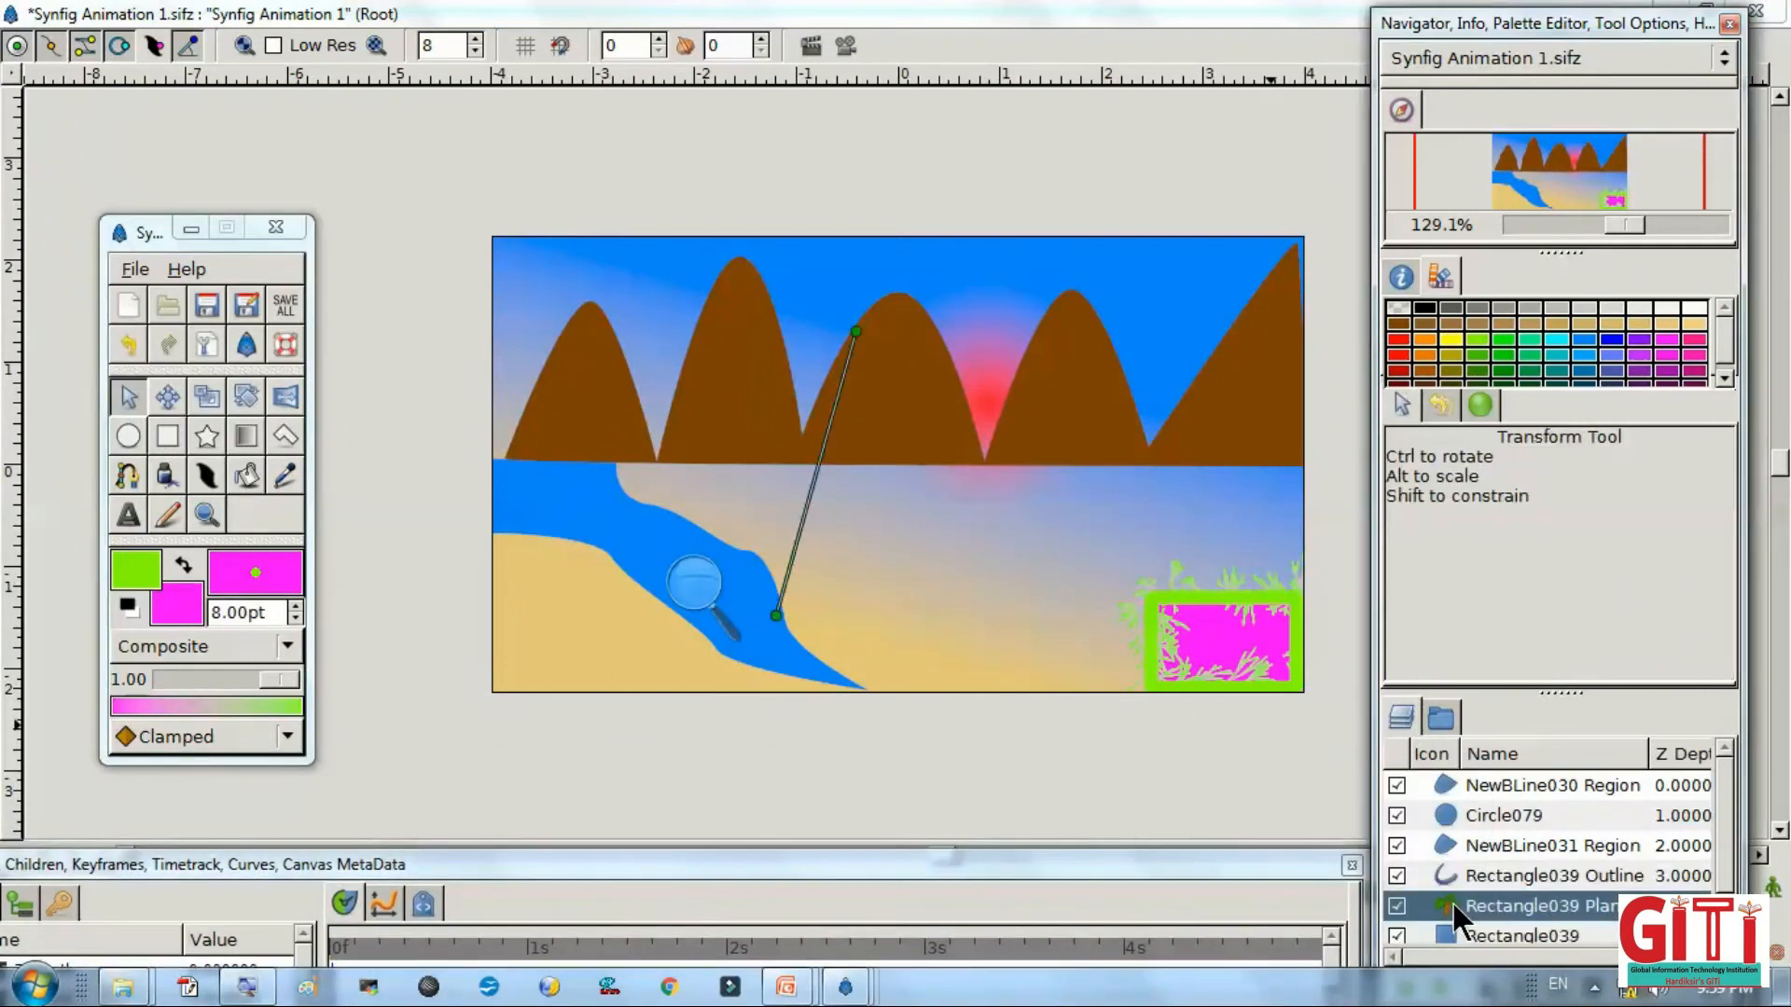
right_click(1451, 904)
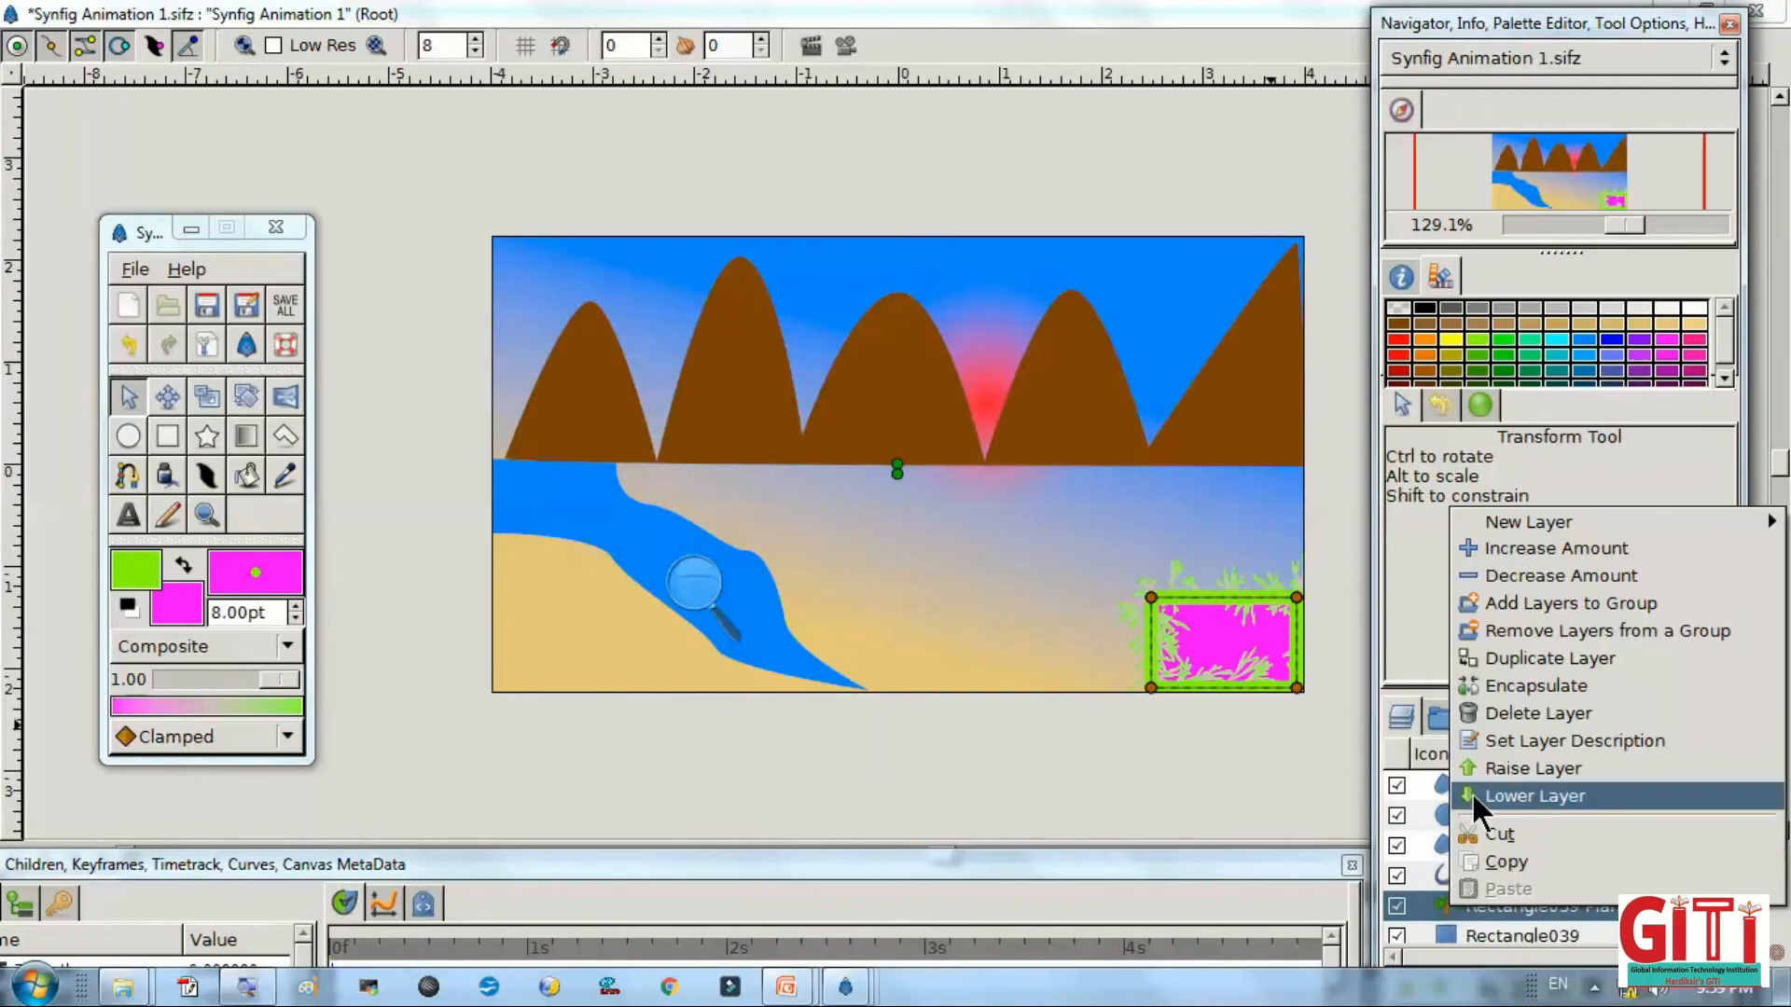
left_click(1487, 718)
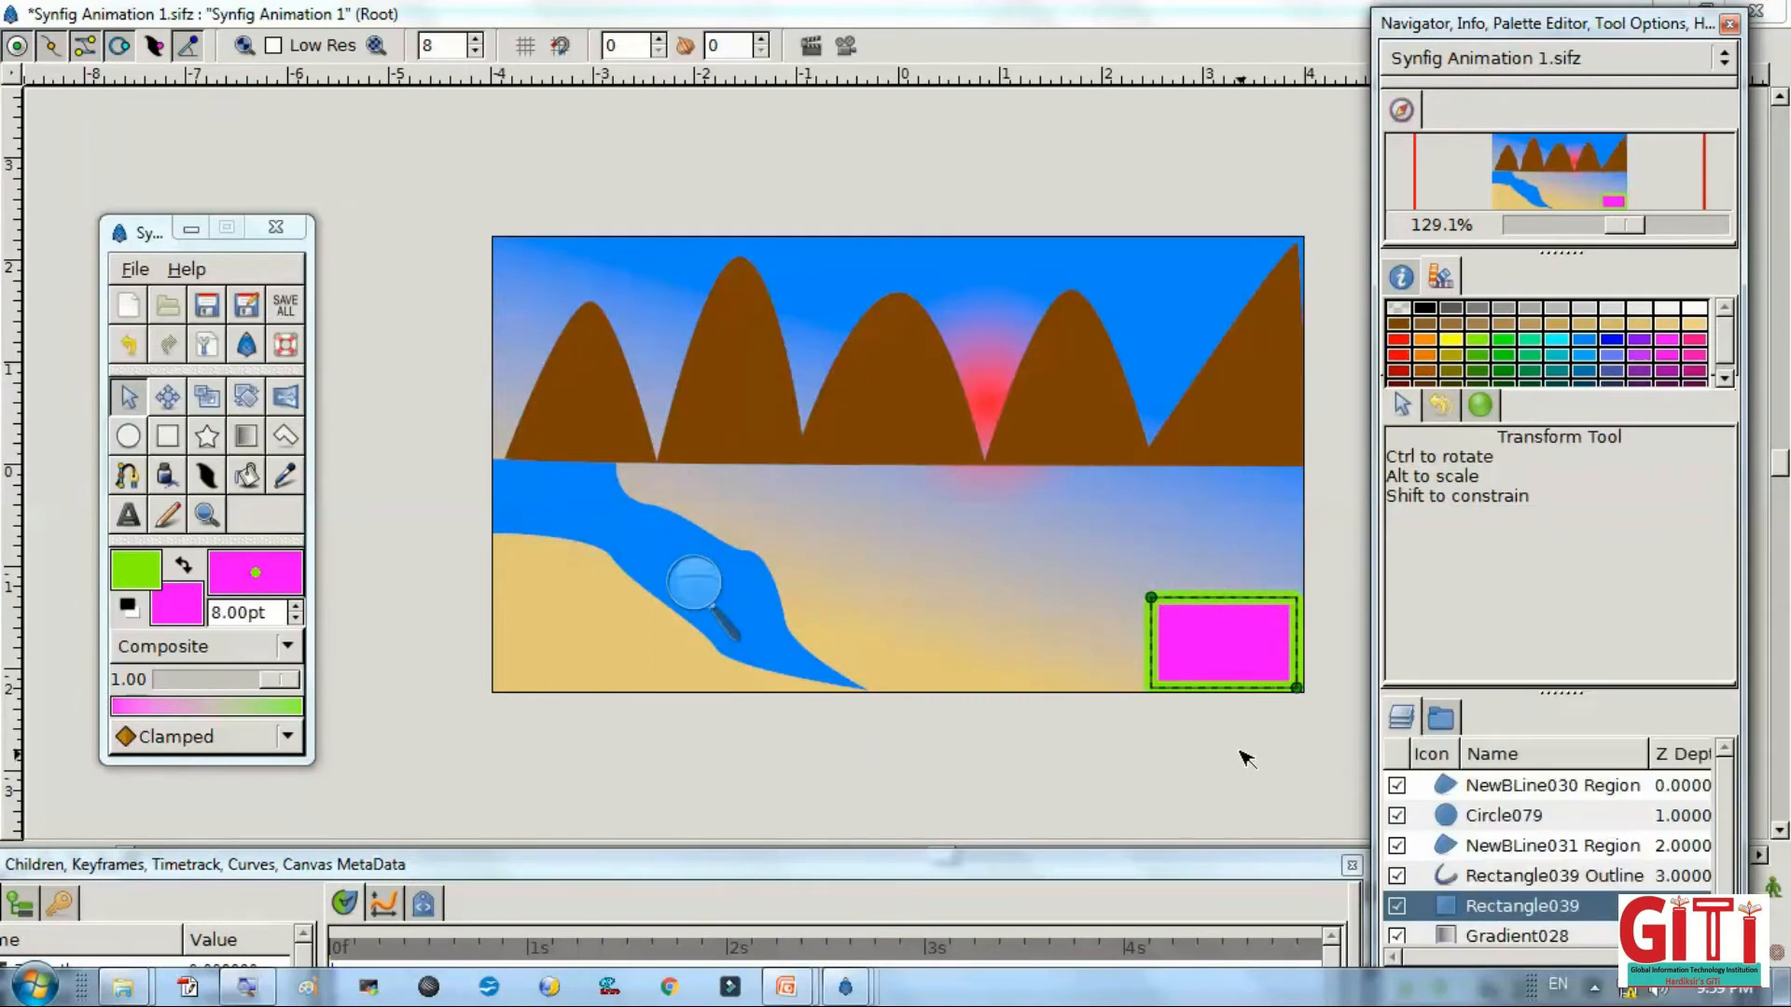
key("ctrl+s")
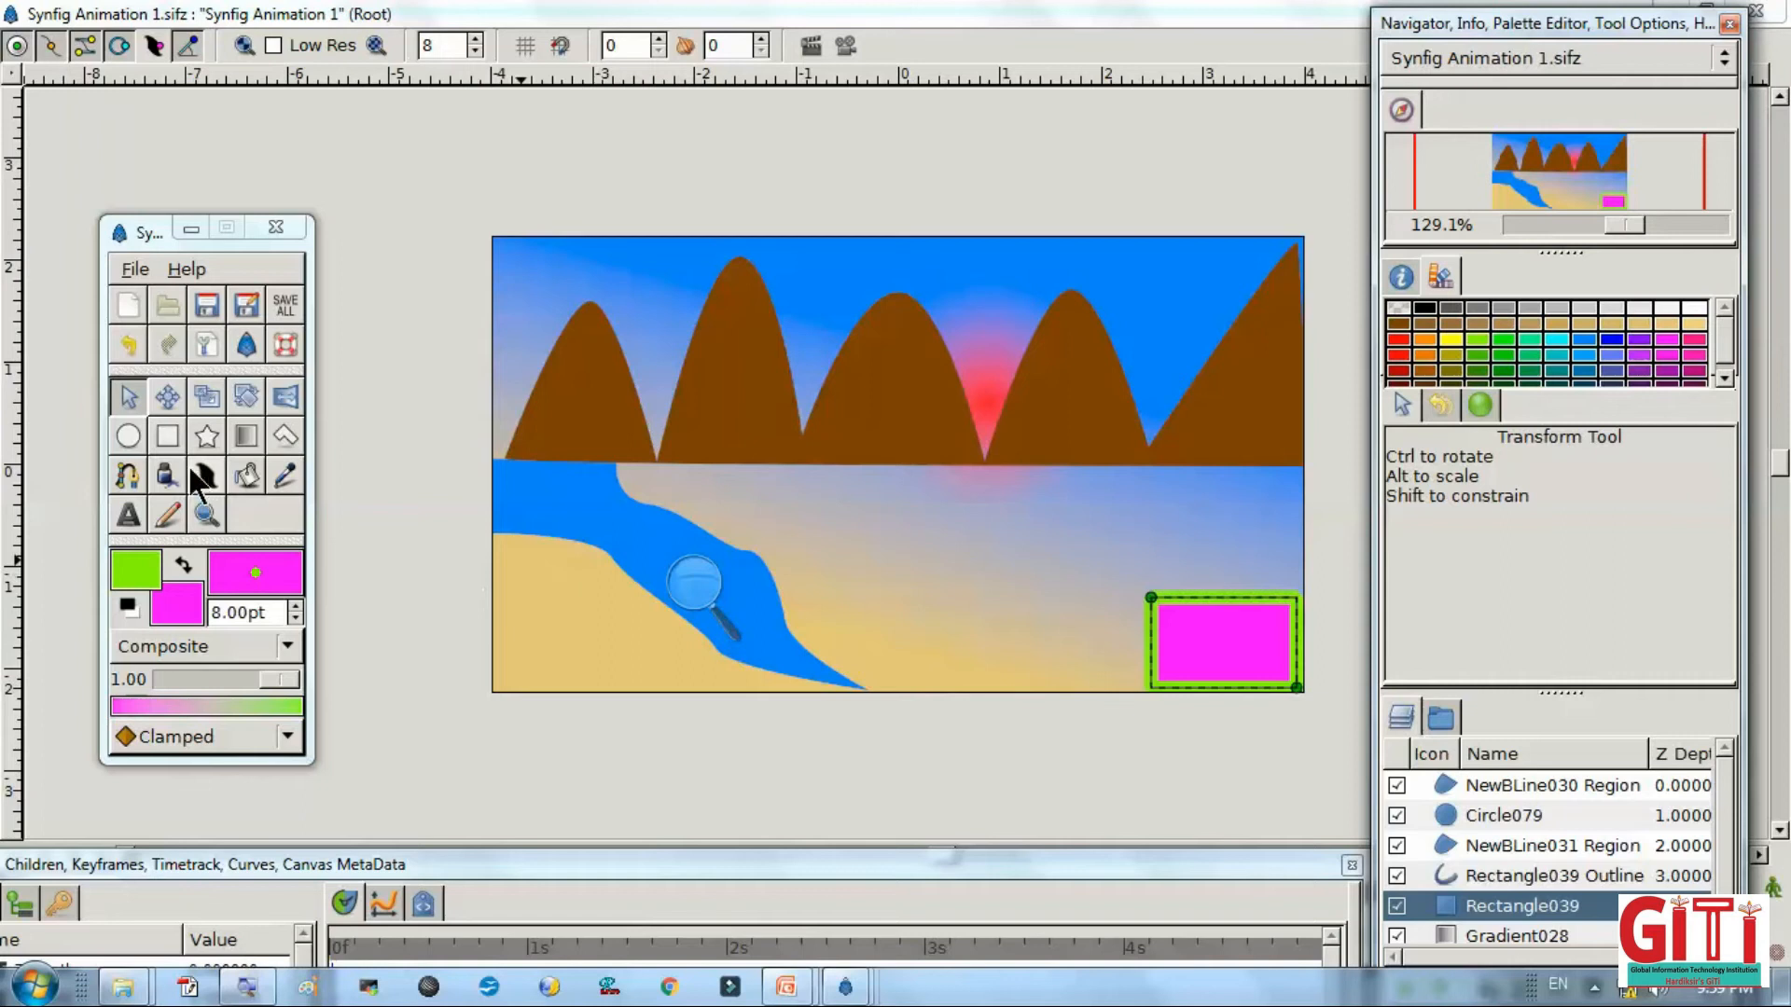
Draw a magenta triangle with the Polygon tool, its base on the left part of the rectangle's upper edge, and activate the Transform tool.
left_click(272, 435)
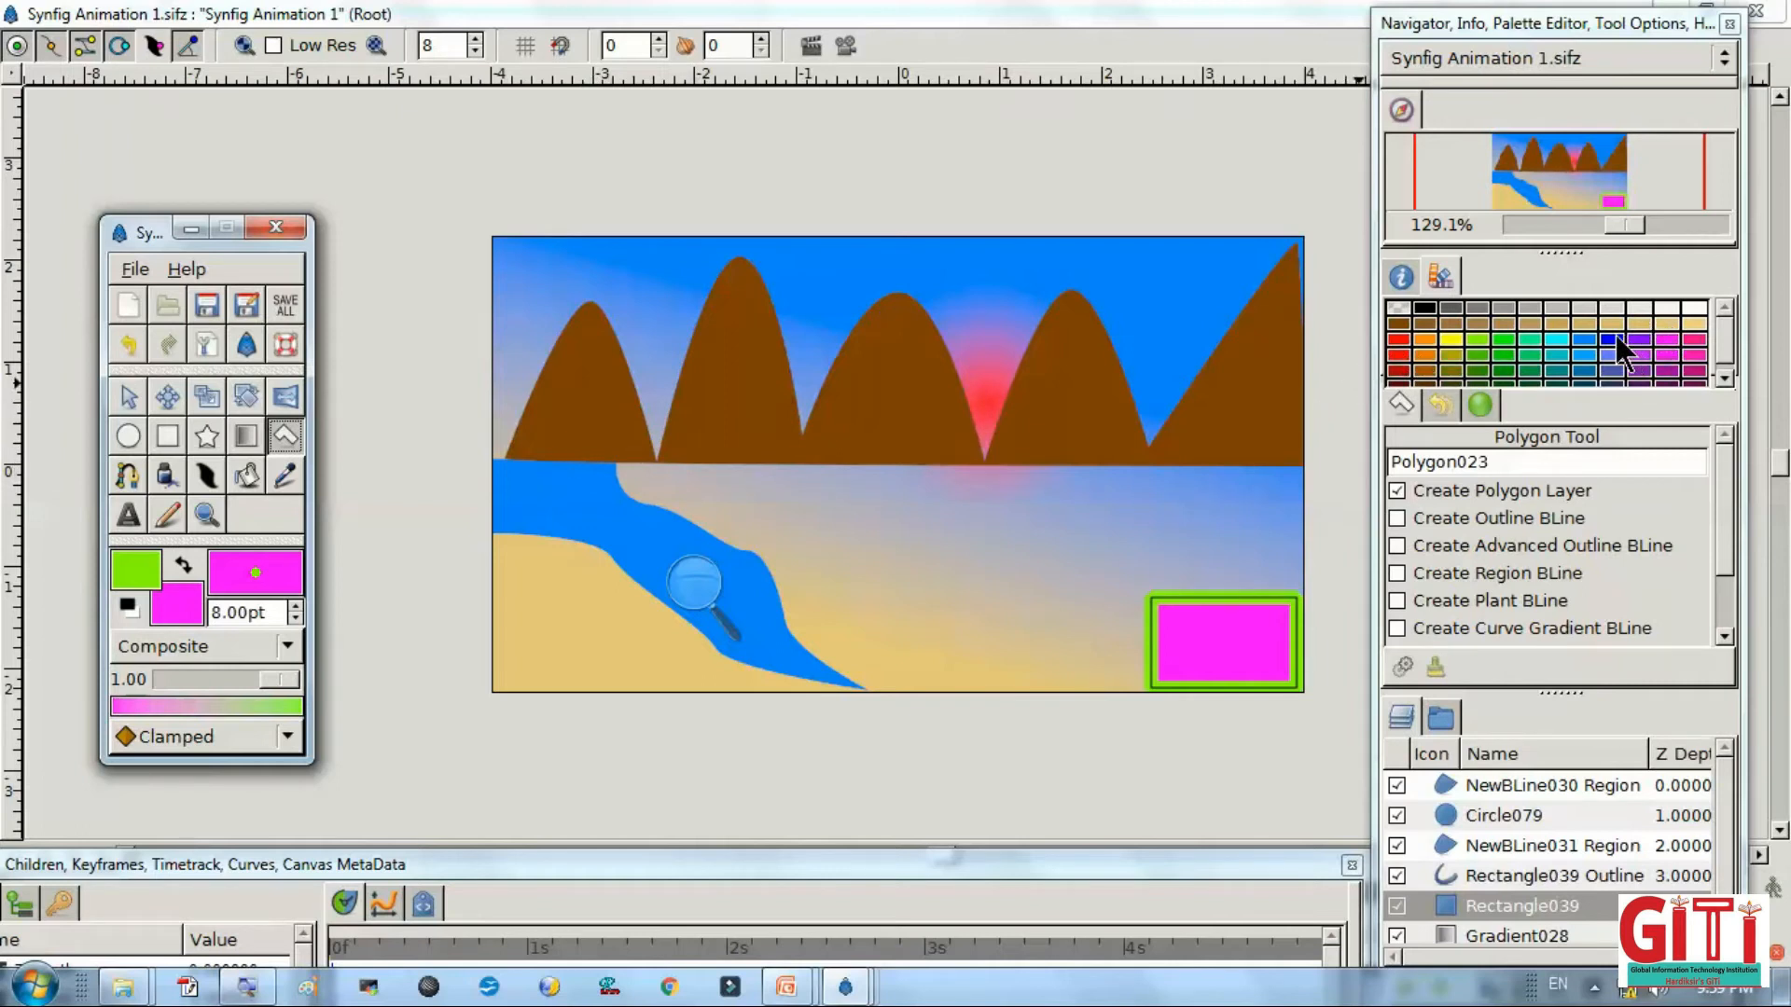
left_click(1664, 349)
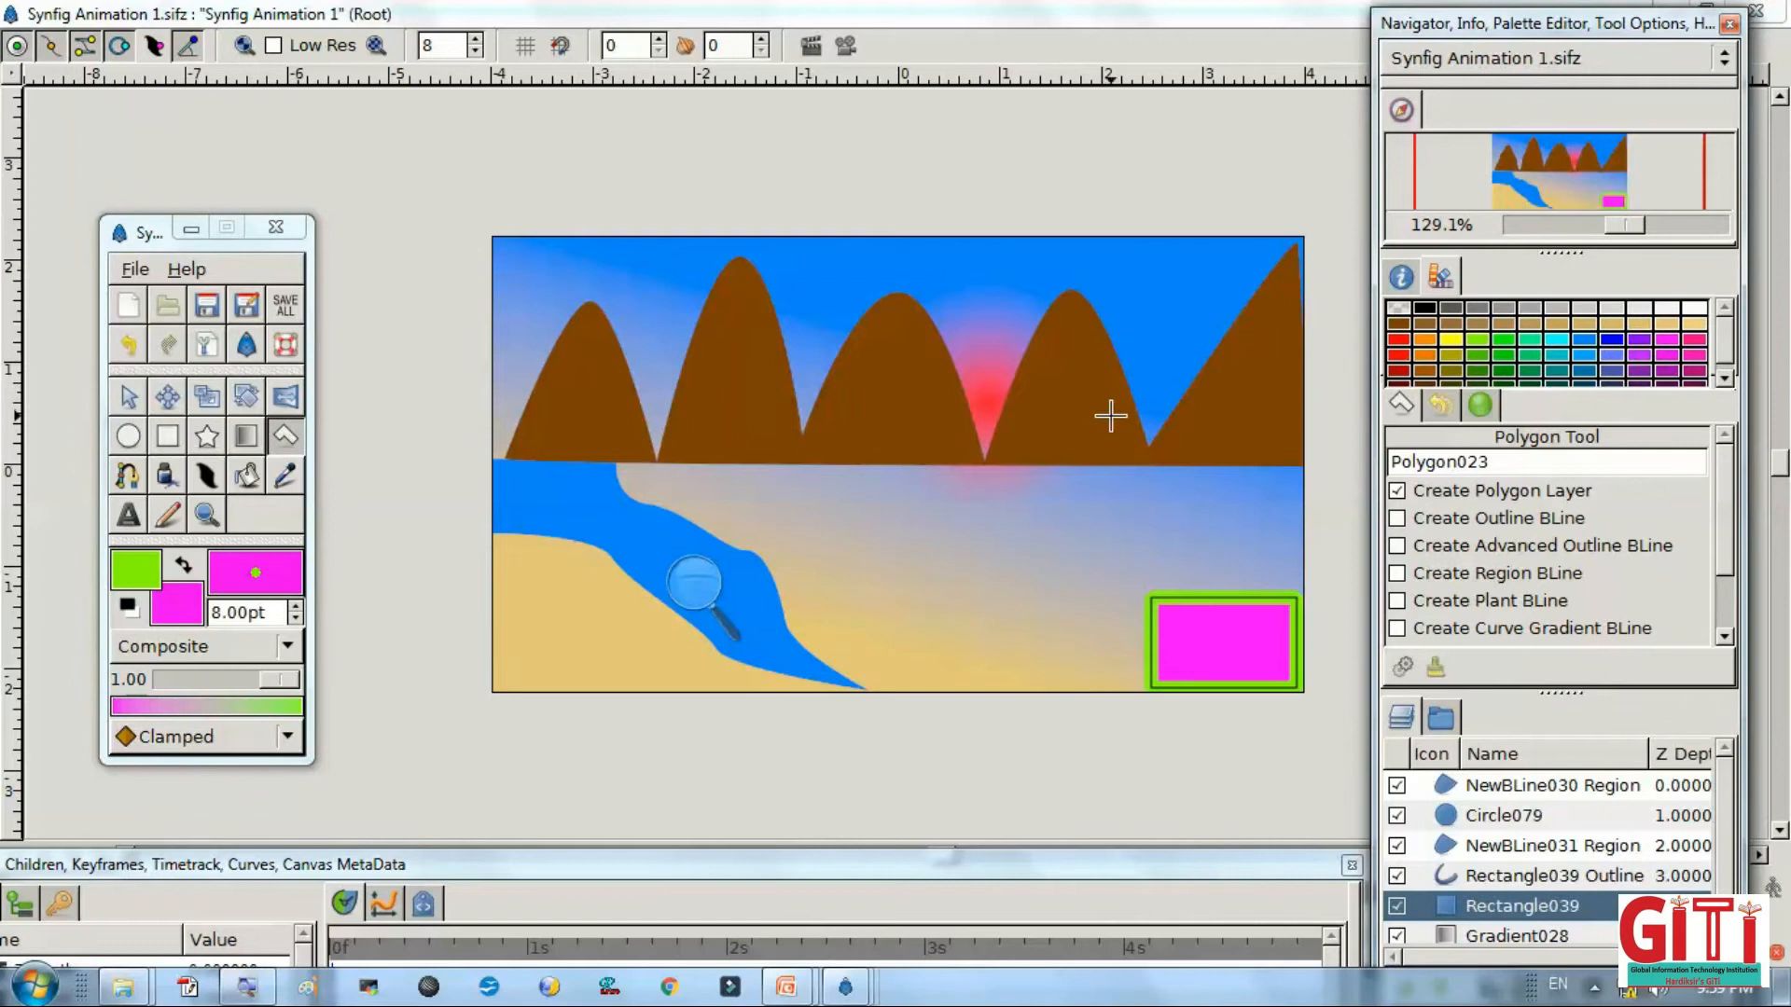
left_click(1153, 594)
left_click(1181, 521)
left_click(1200, 593)
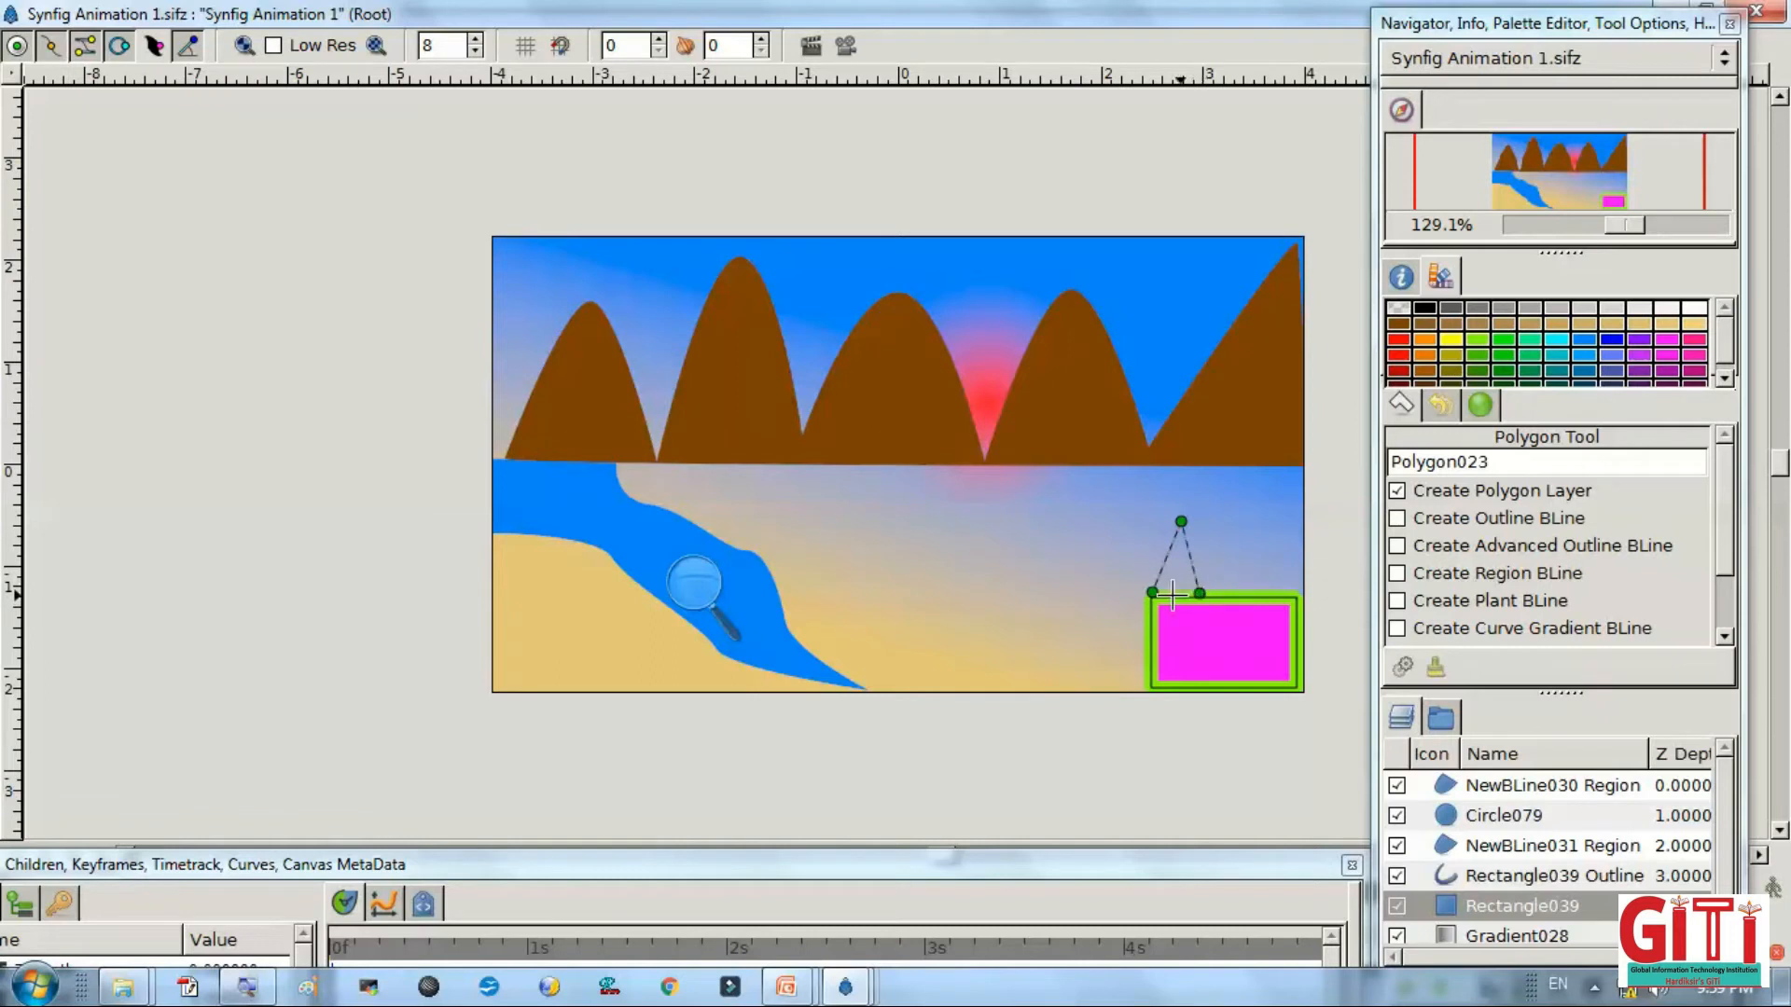
left_click(1153, 593)
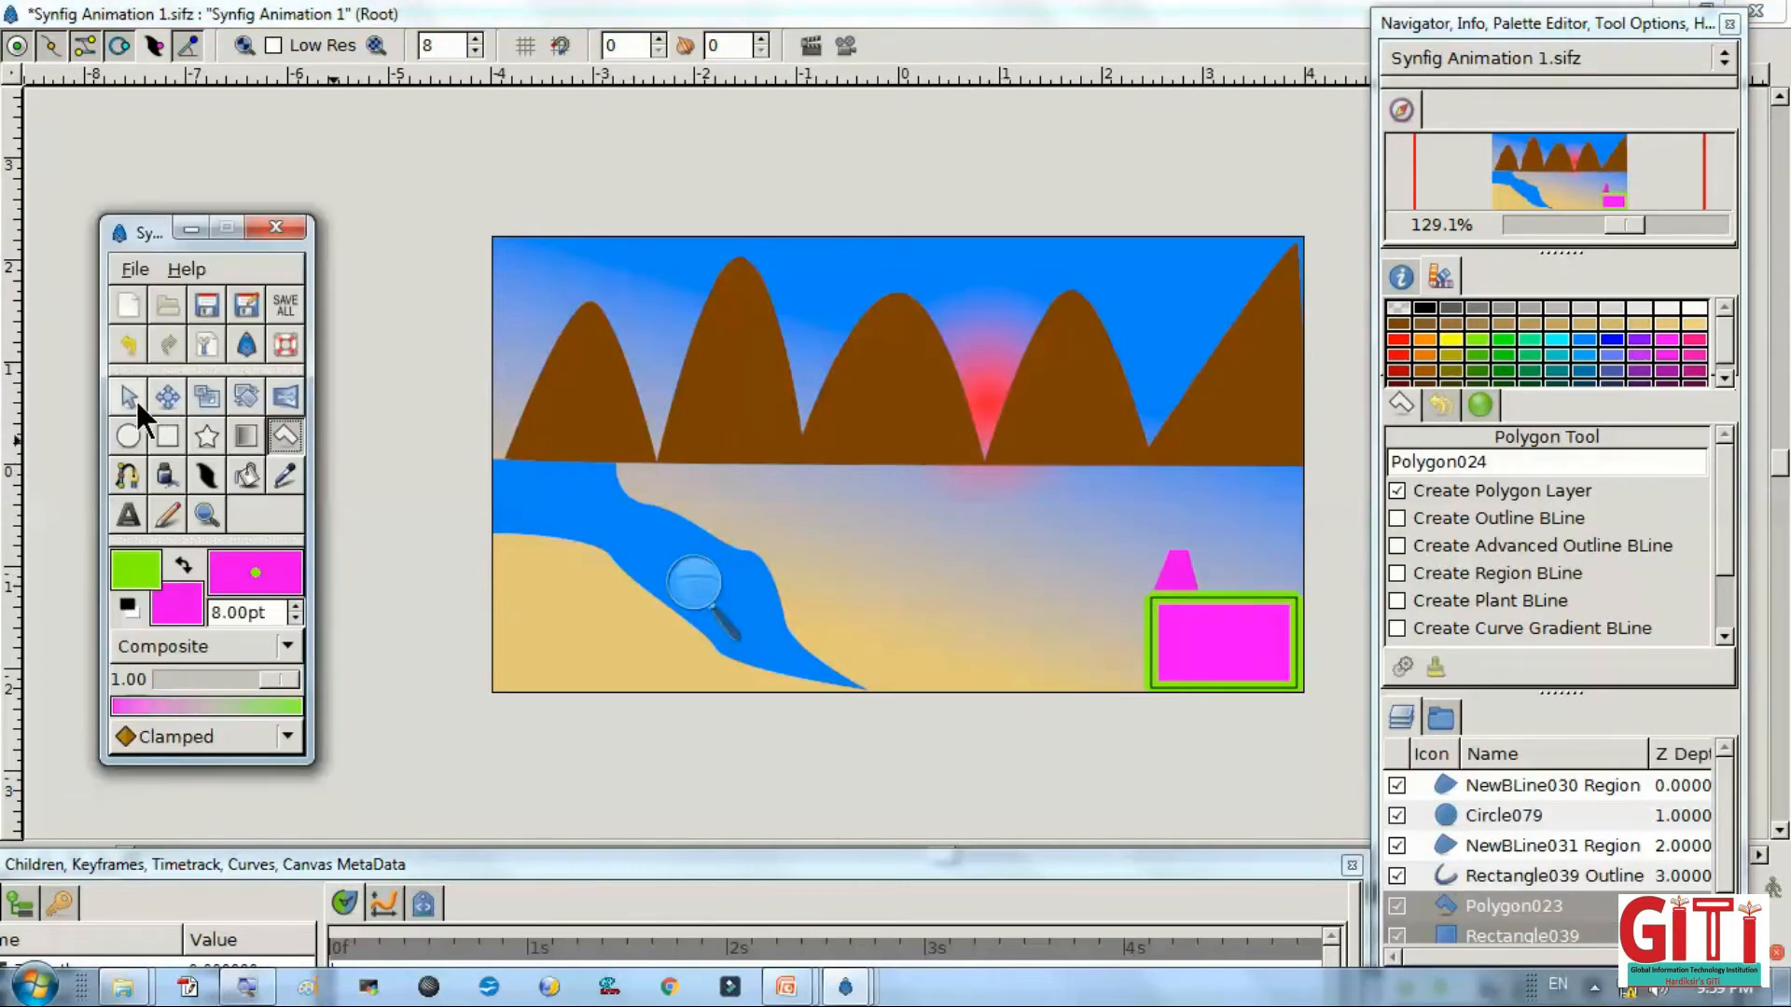
left_click(134, 399)
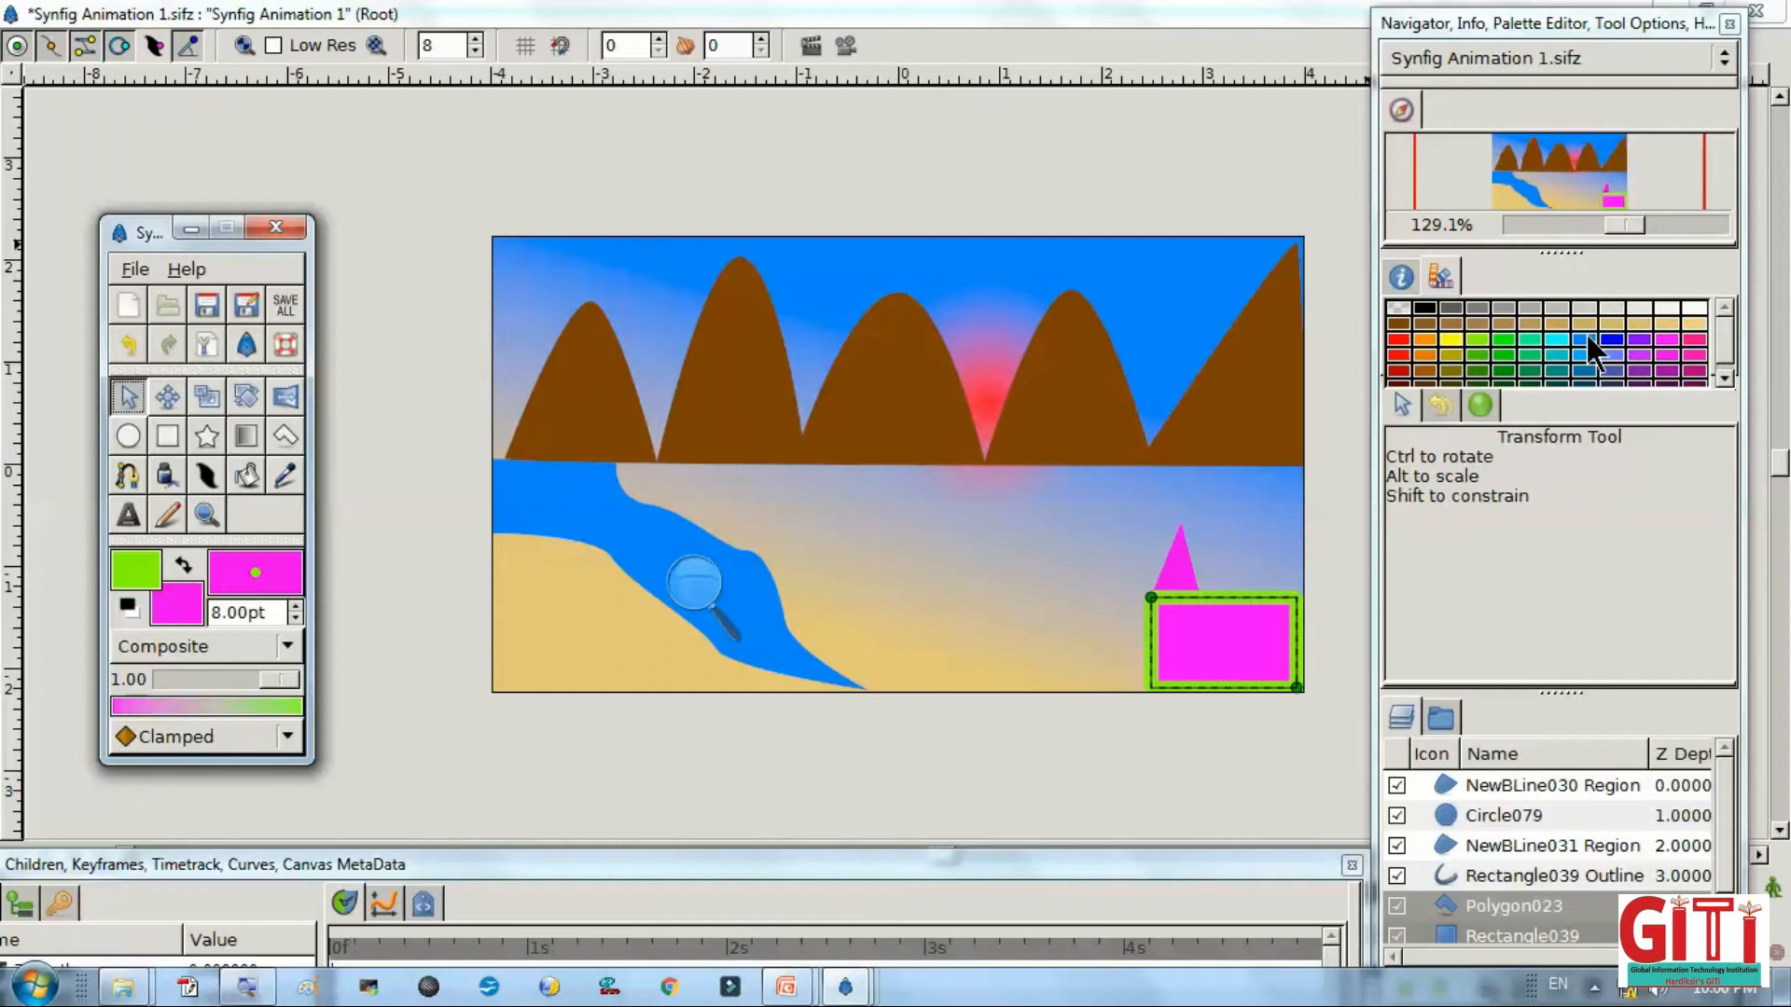
Draw an orange four-sided roof with the Polygon tool beside the magenta triangle above the house wall, and activate the Transform tool.
left_click(1419, 340)
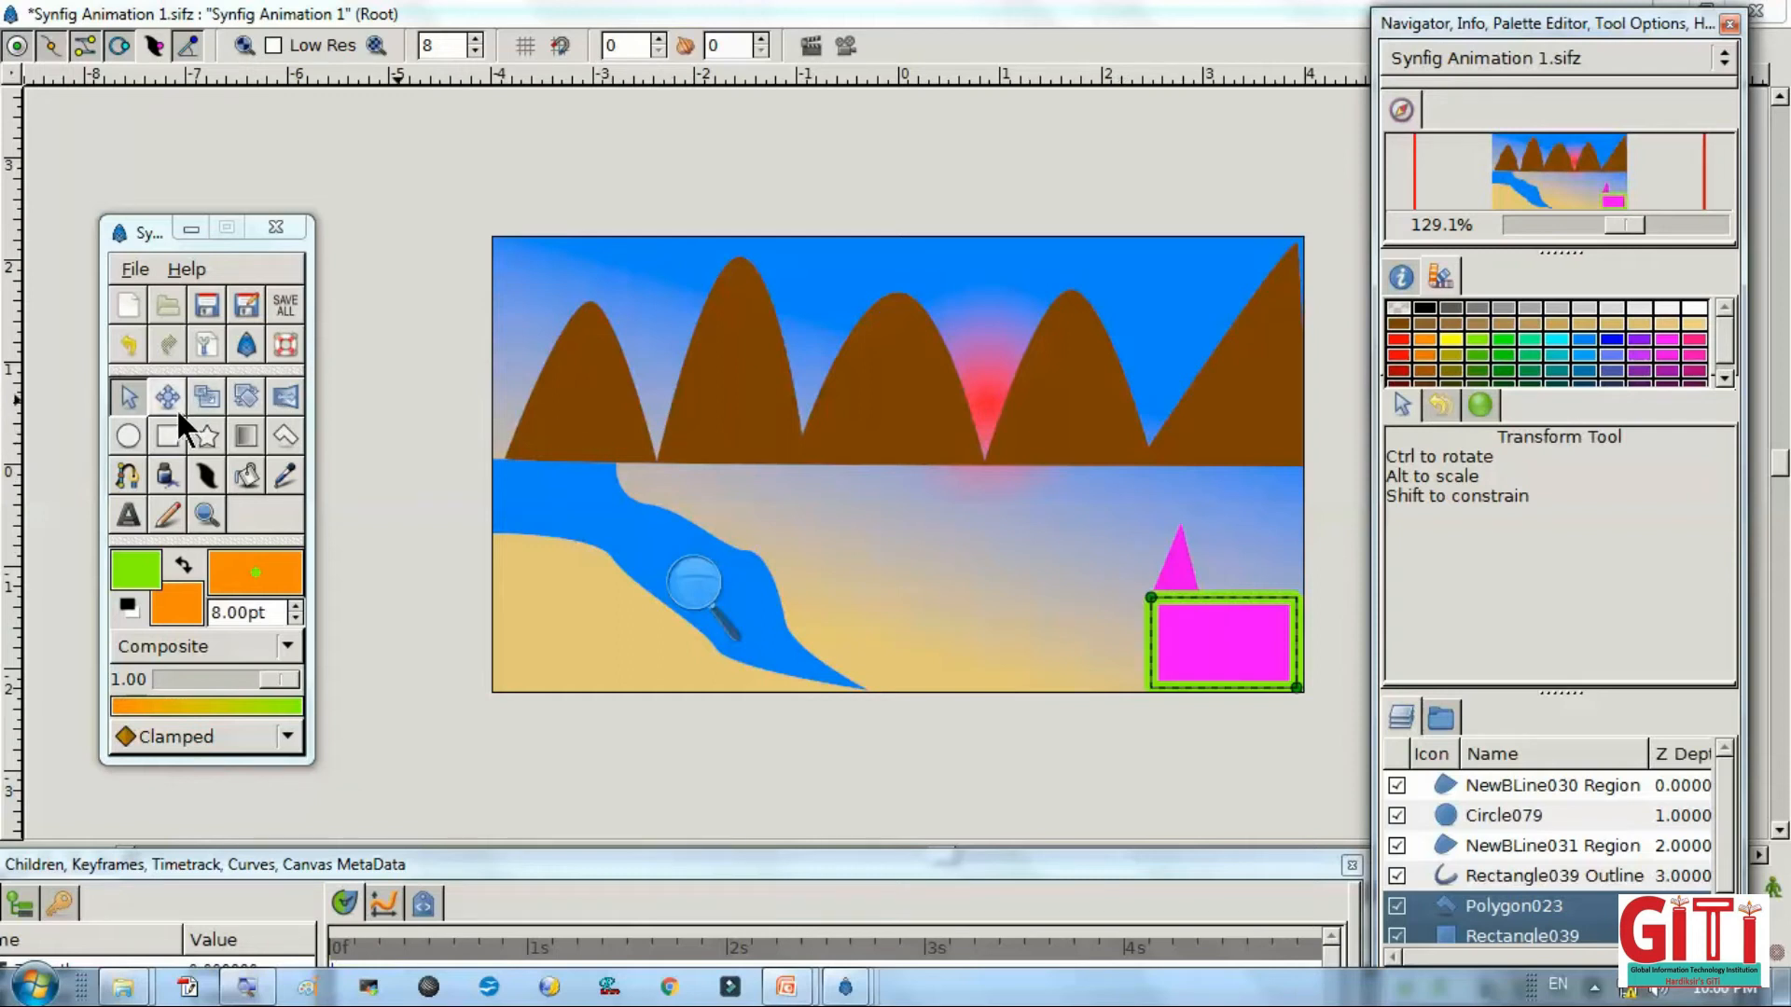
left_click(273, 436)
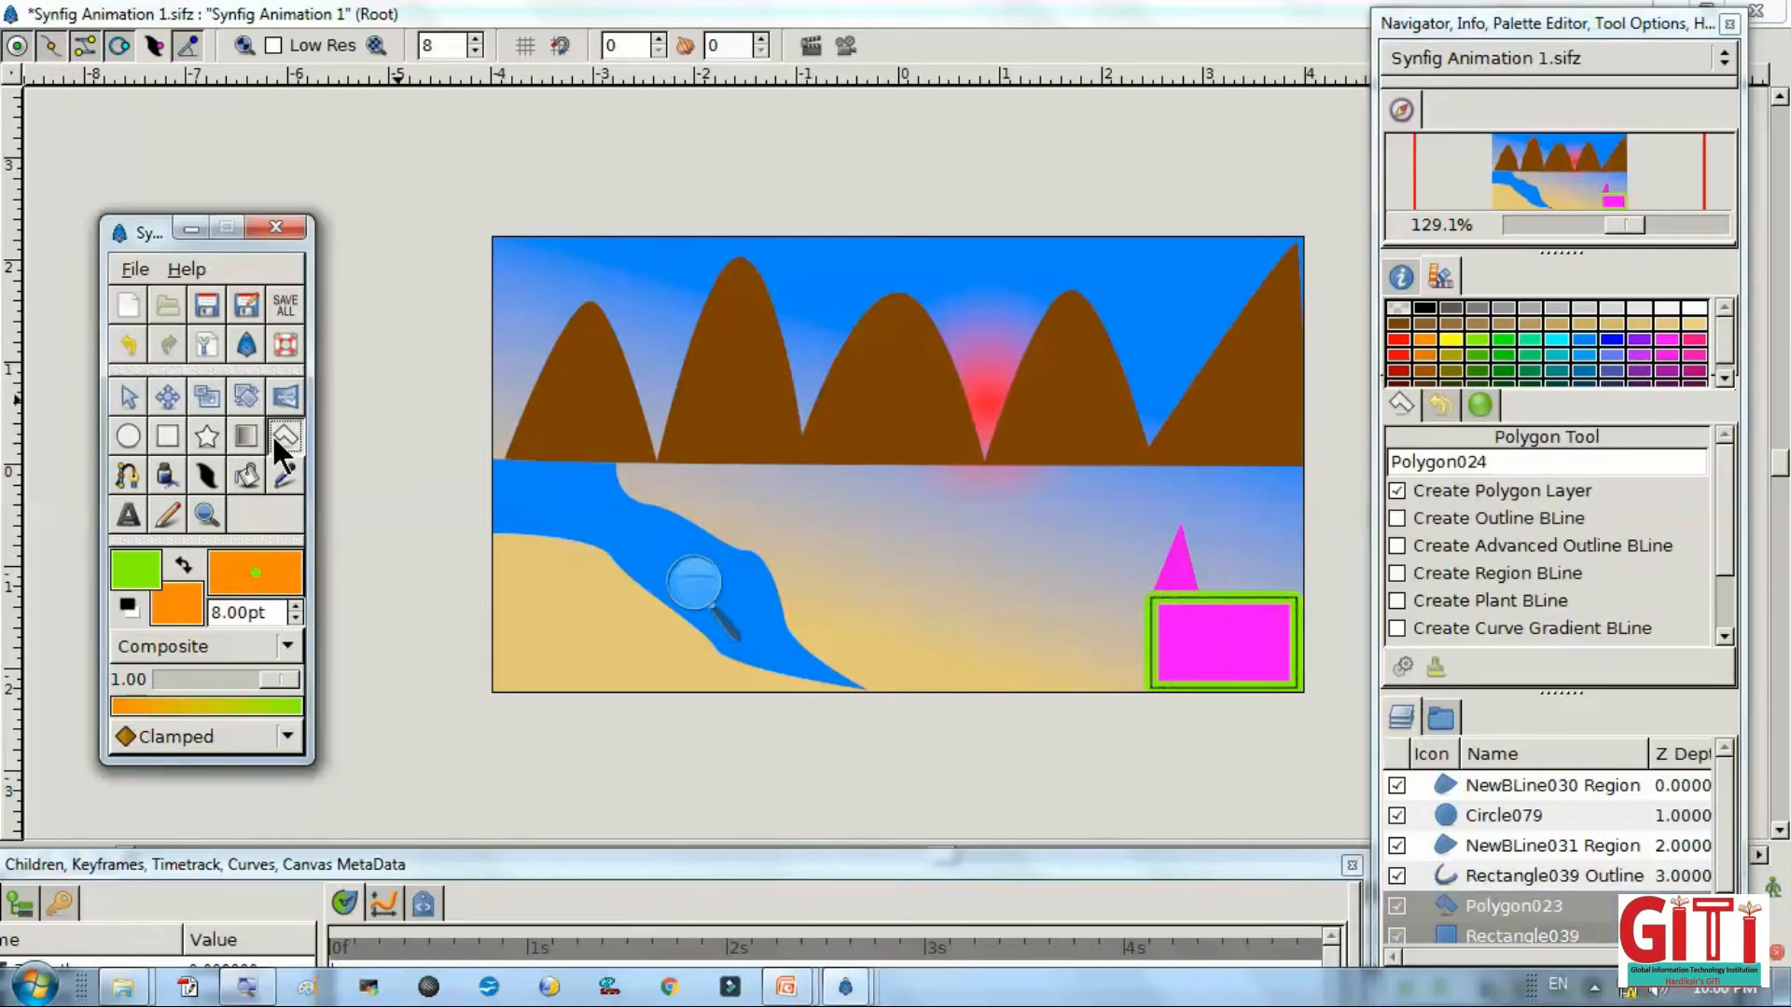
left_click(1182, 527)
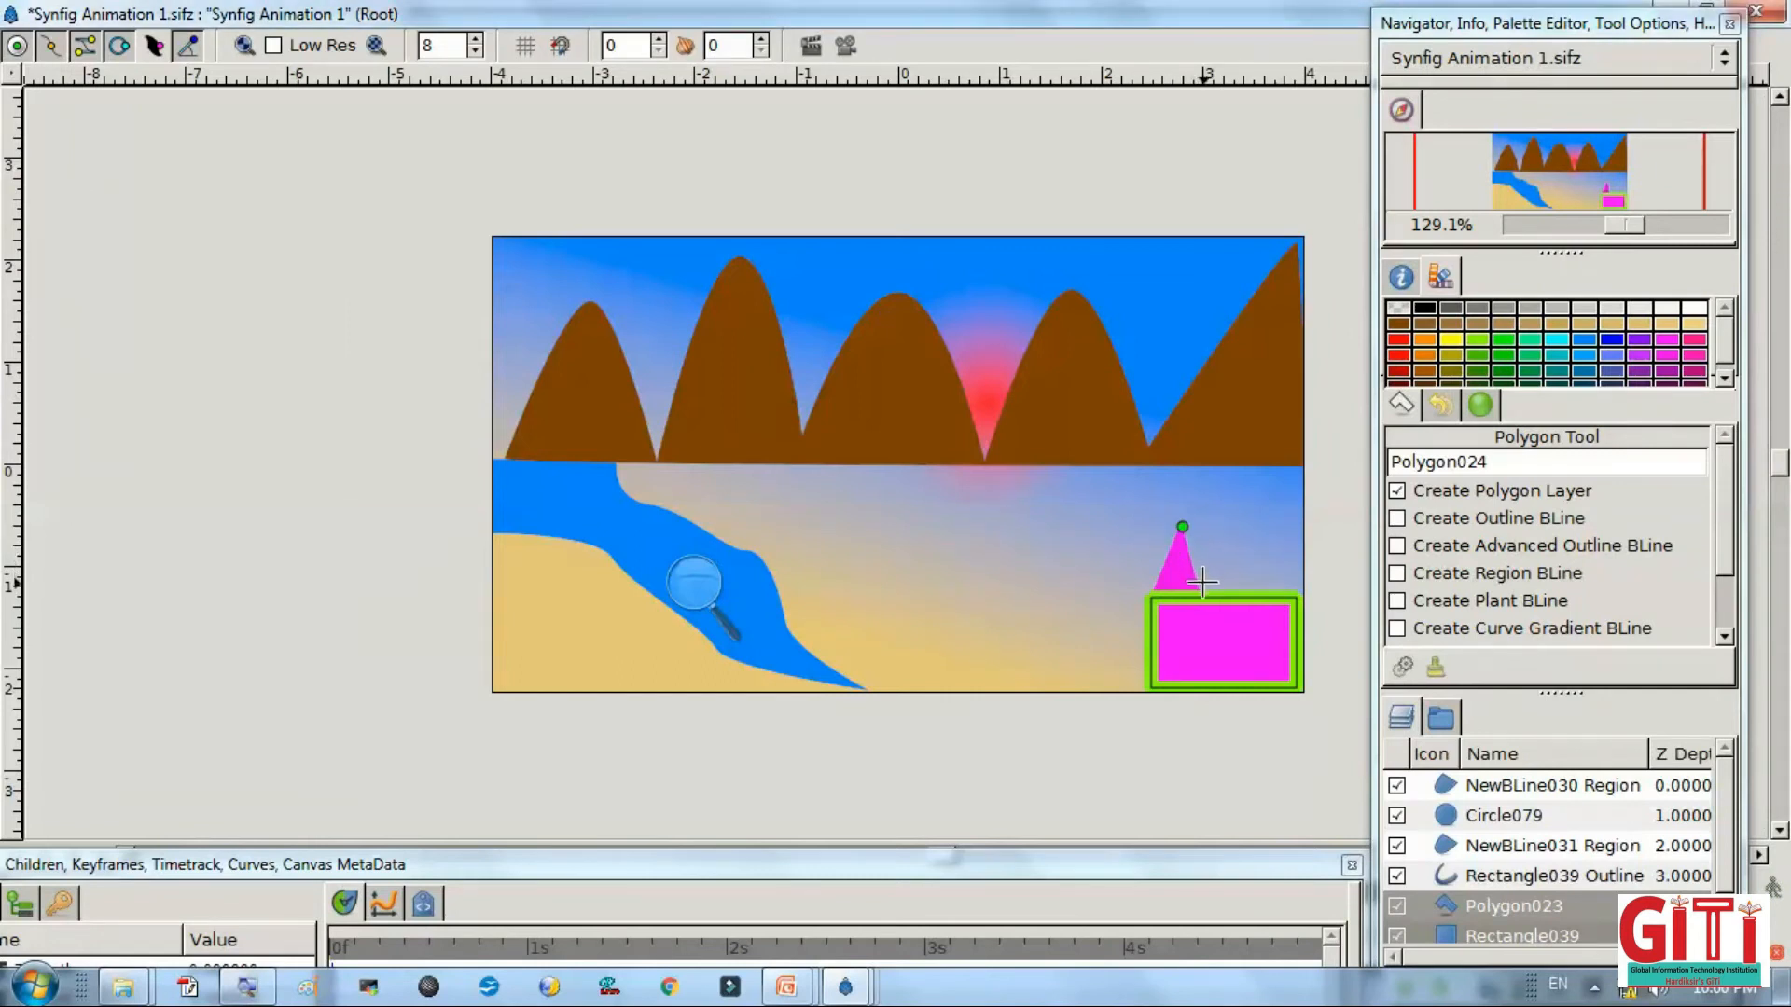
left_click(1204, 590)
left_click(1298, 589)
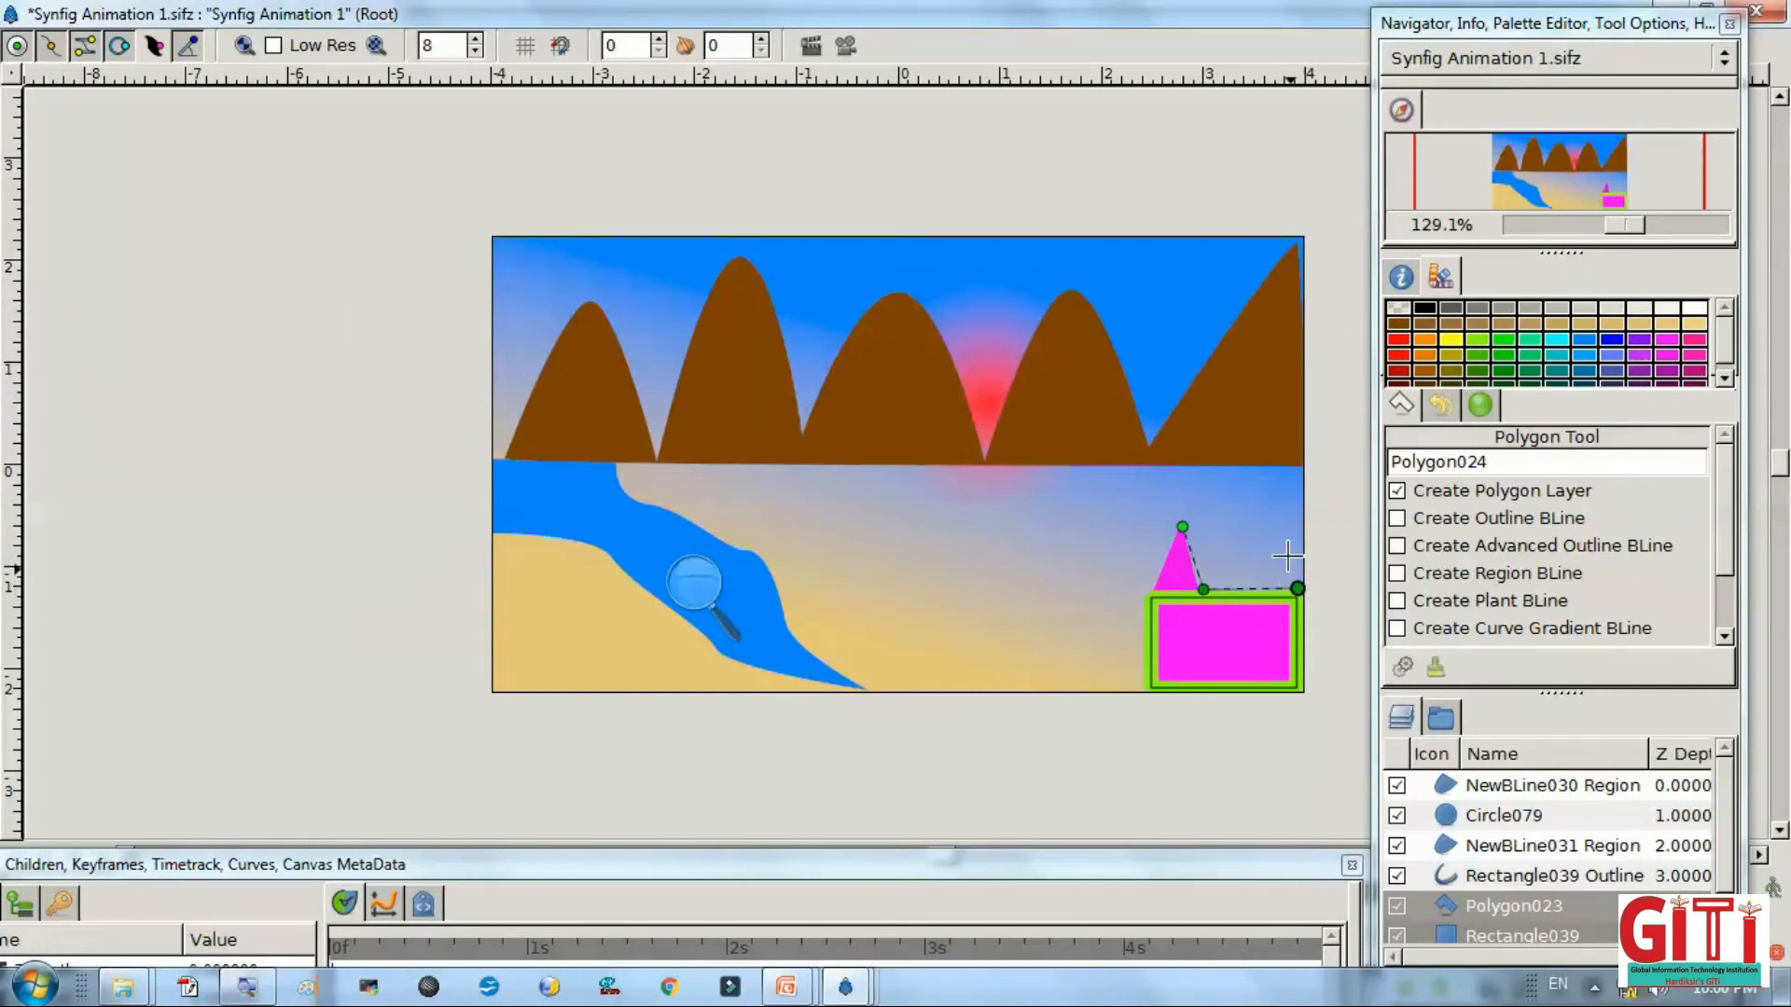
left_click(1277, 527)
left_click(1182, 527)
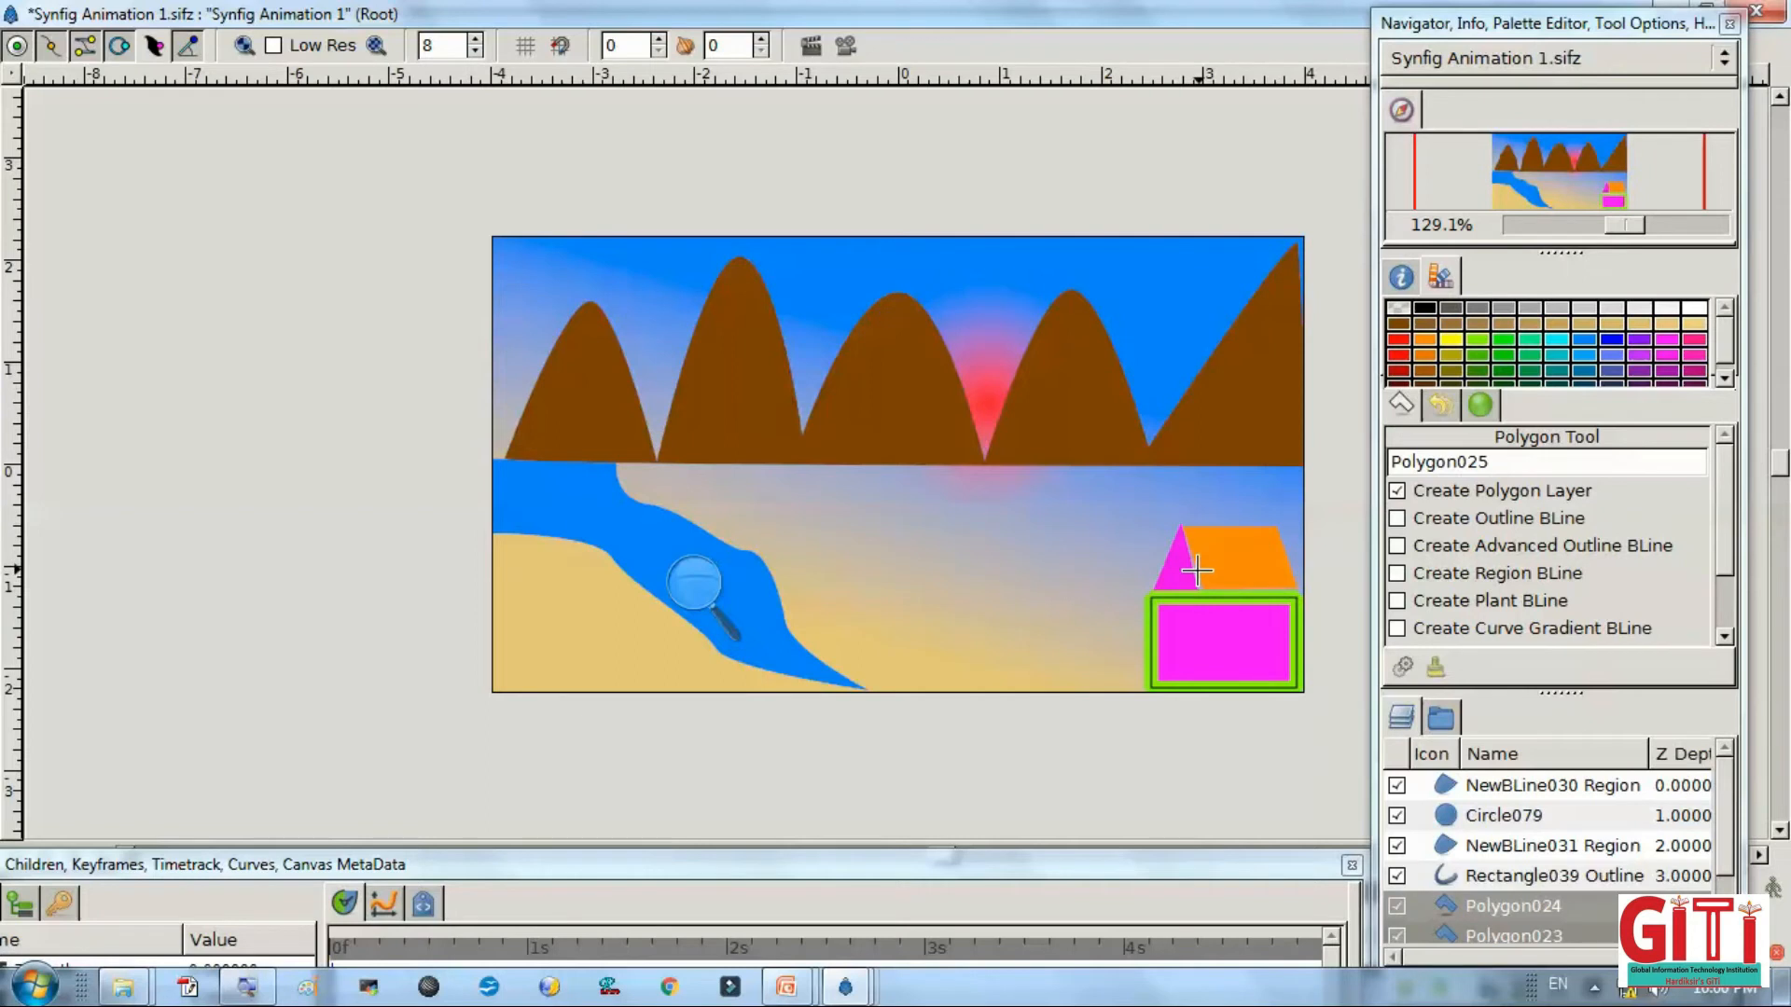
key("alt+Tab")
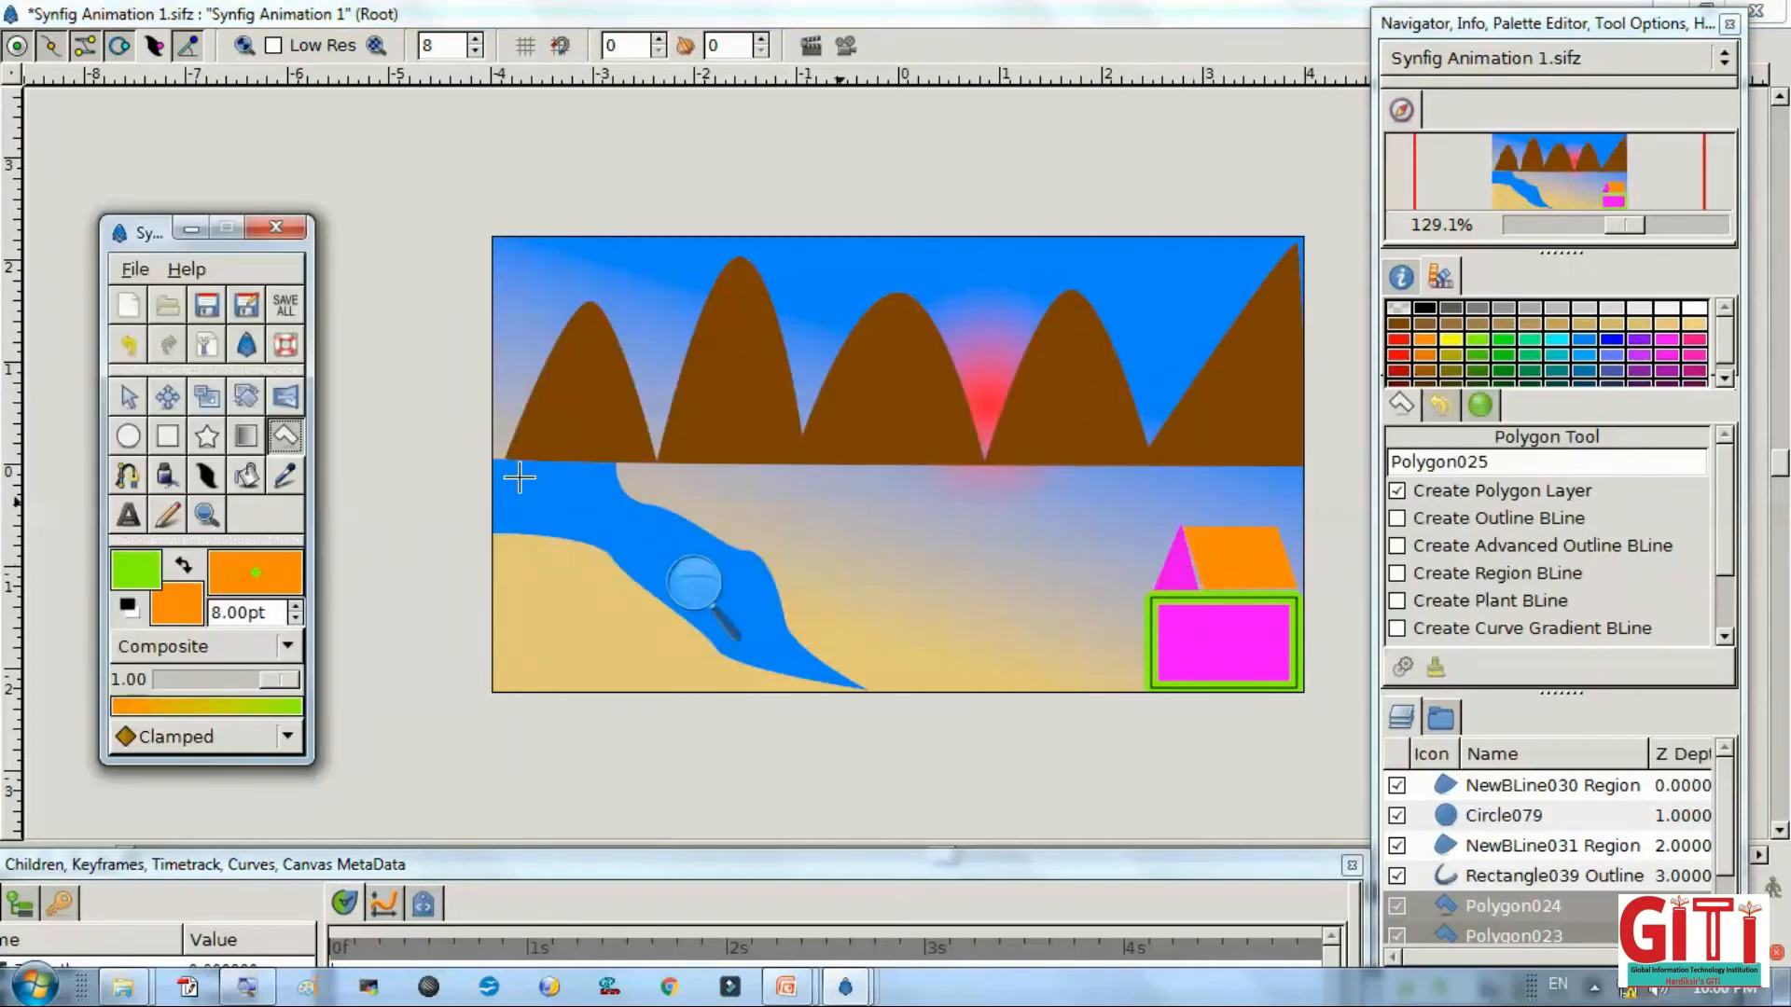
left_click(128, 397)
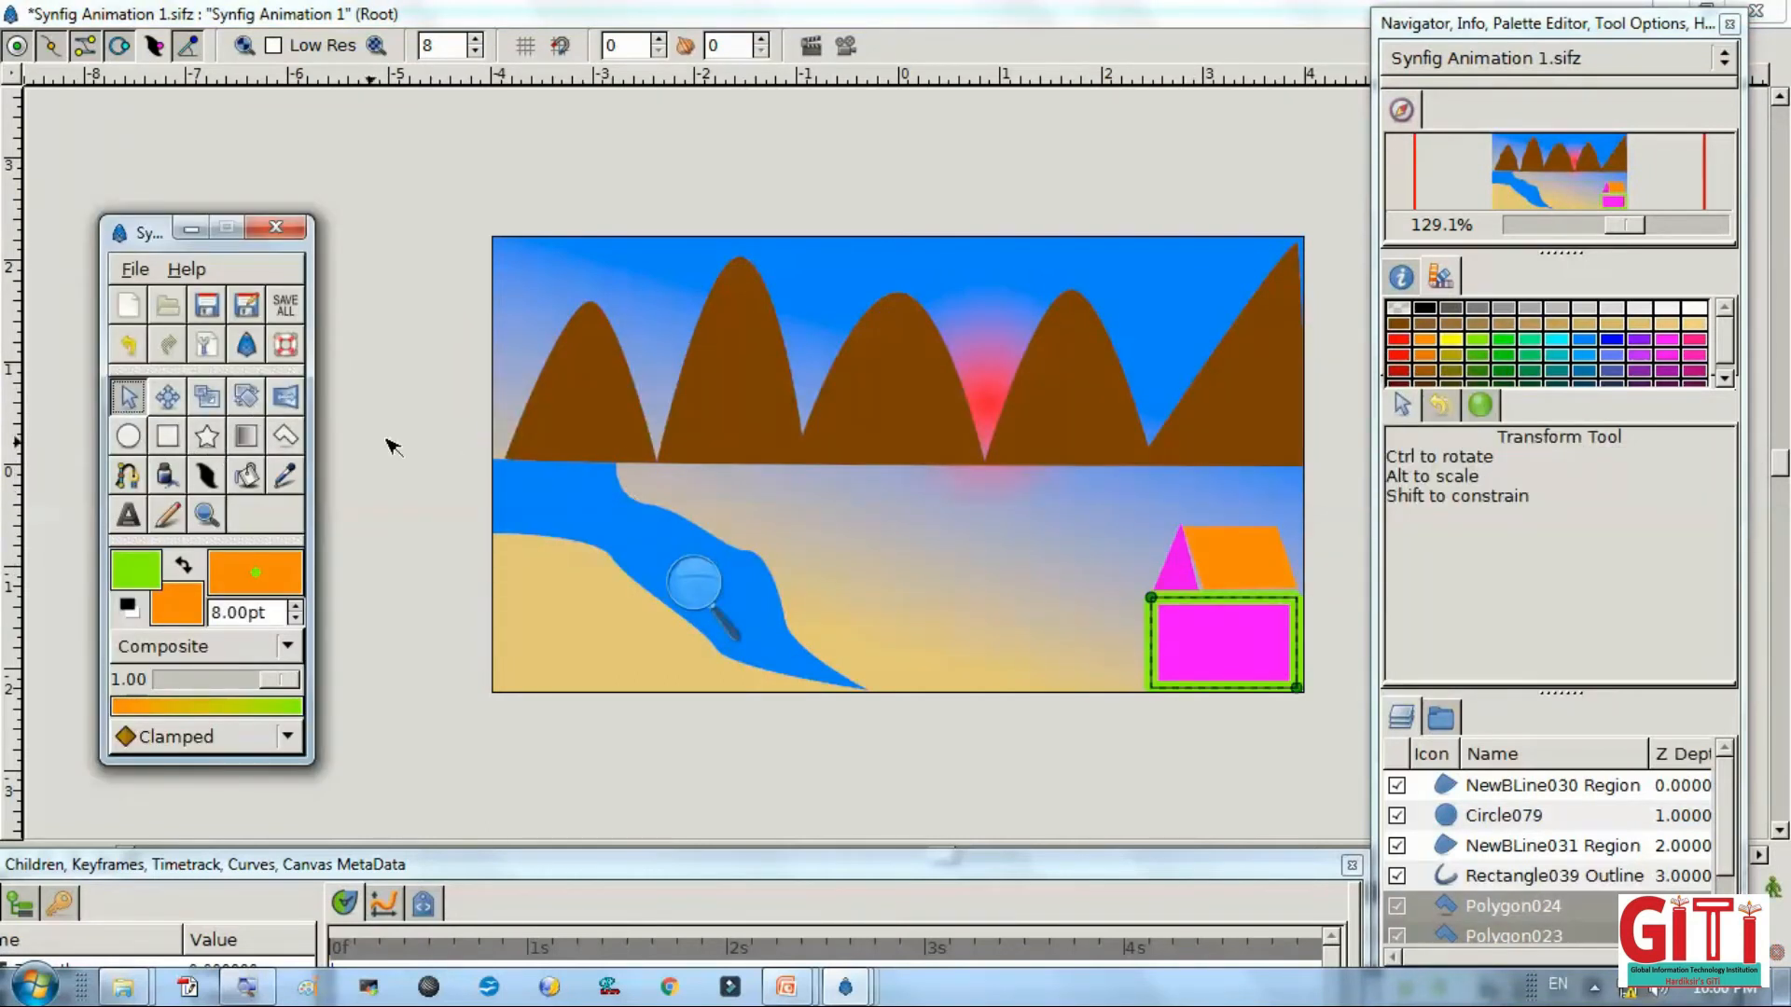
Draw a small, narrow pink-filled rectangle with a green outline as a door in the lower-left part of the house wall.
left_click(170, 436)
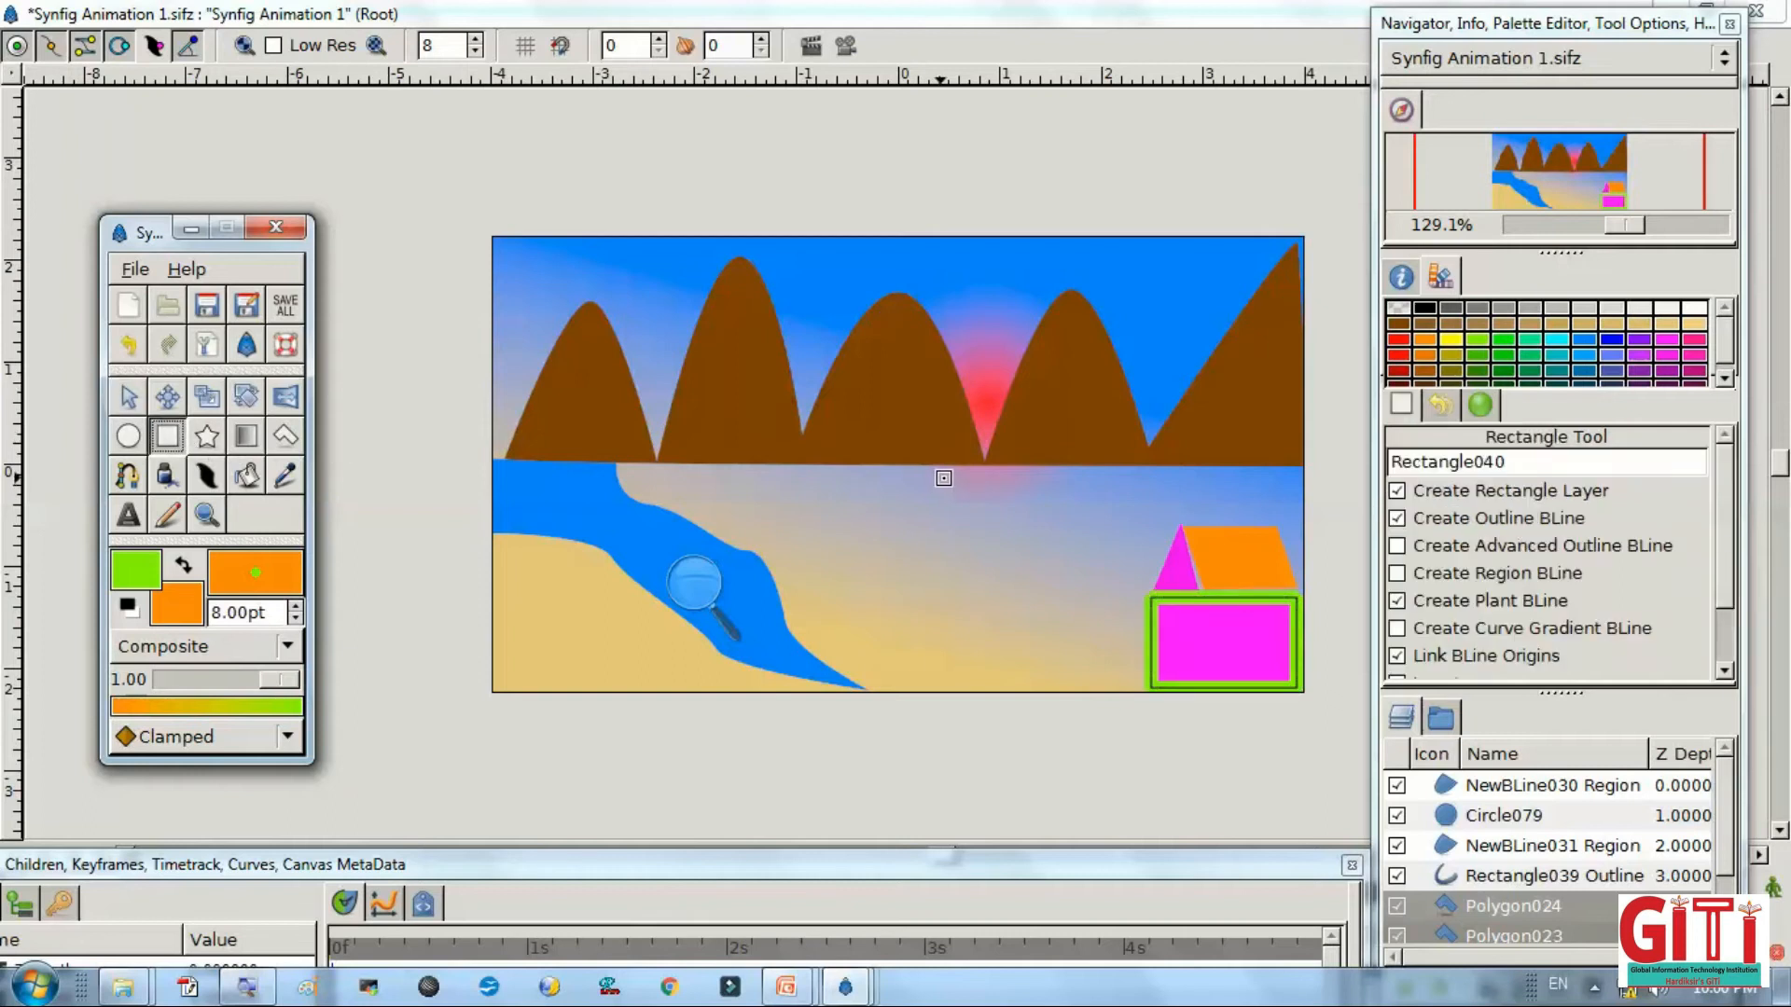
left_click(1659, 356)
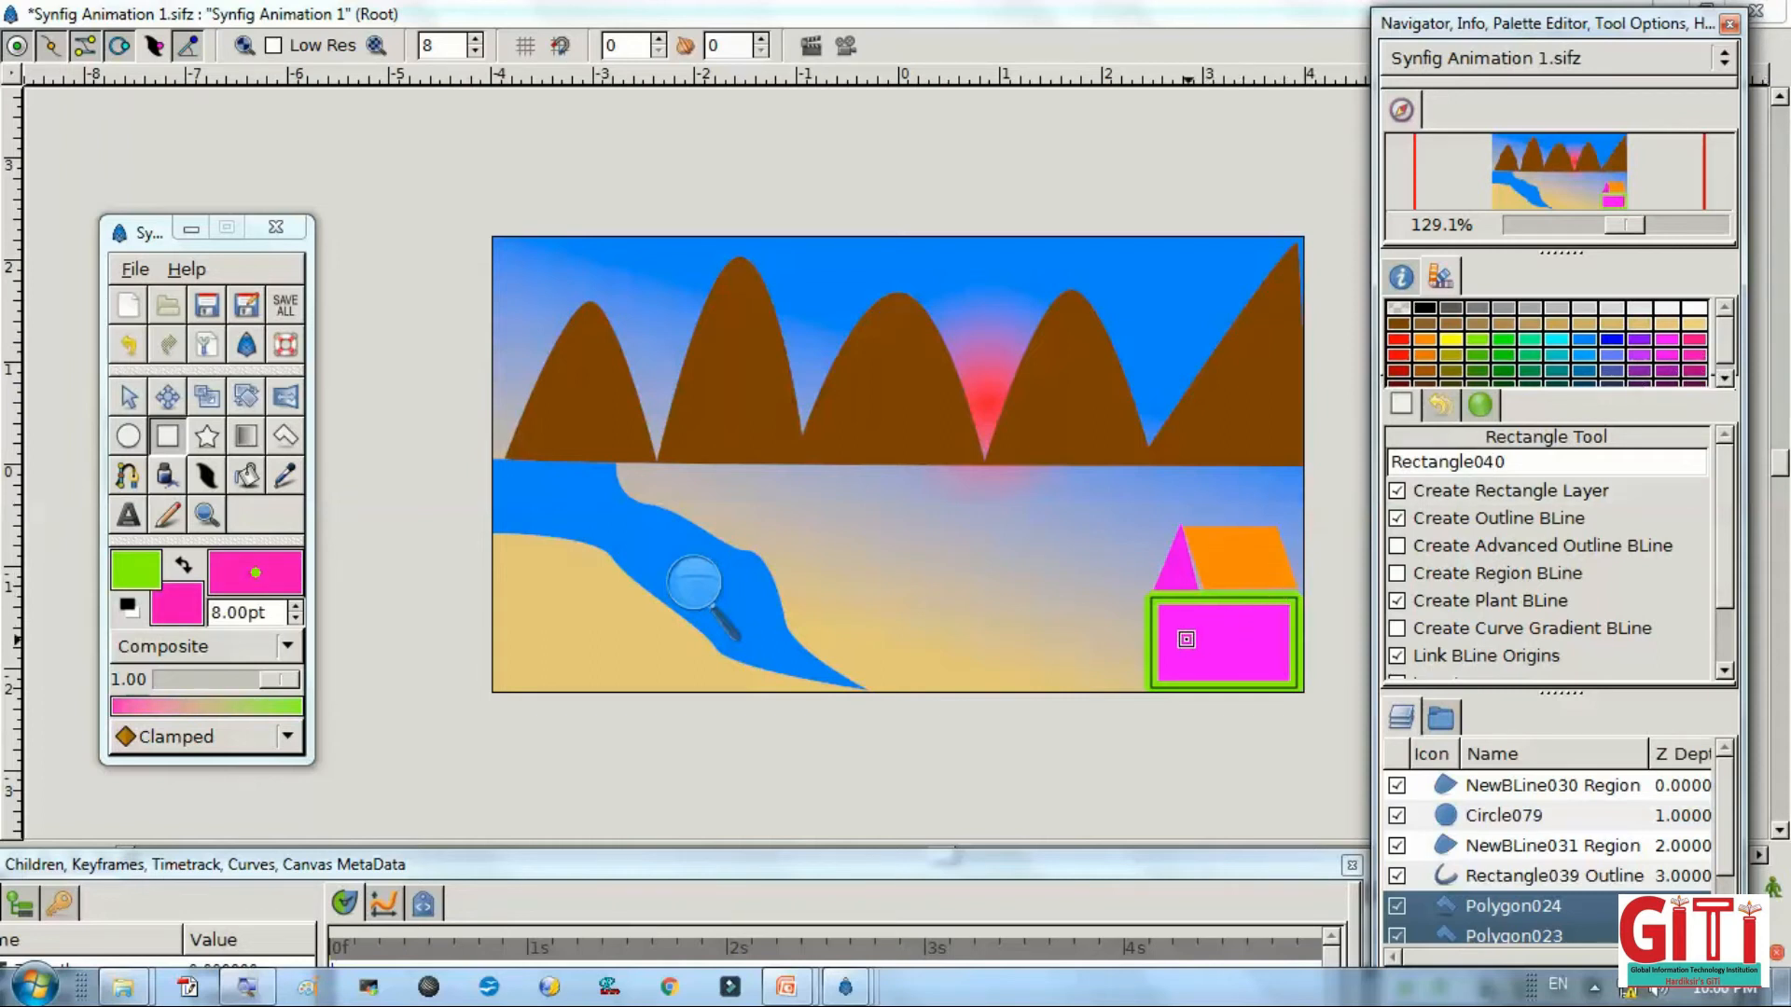
left_click_drag(1177, 638, 1191, 682)
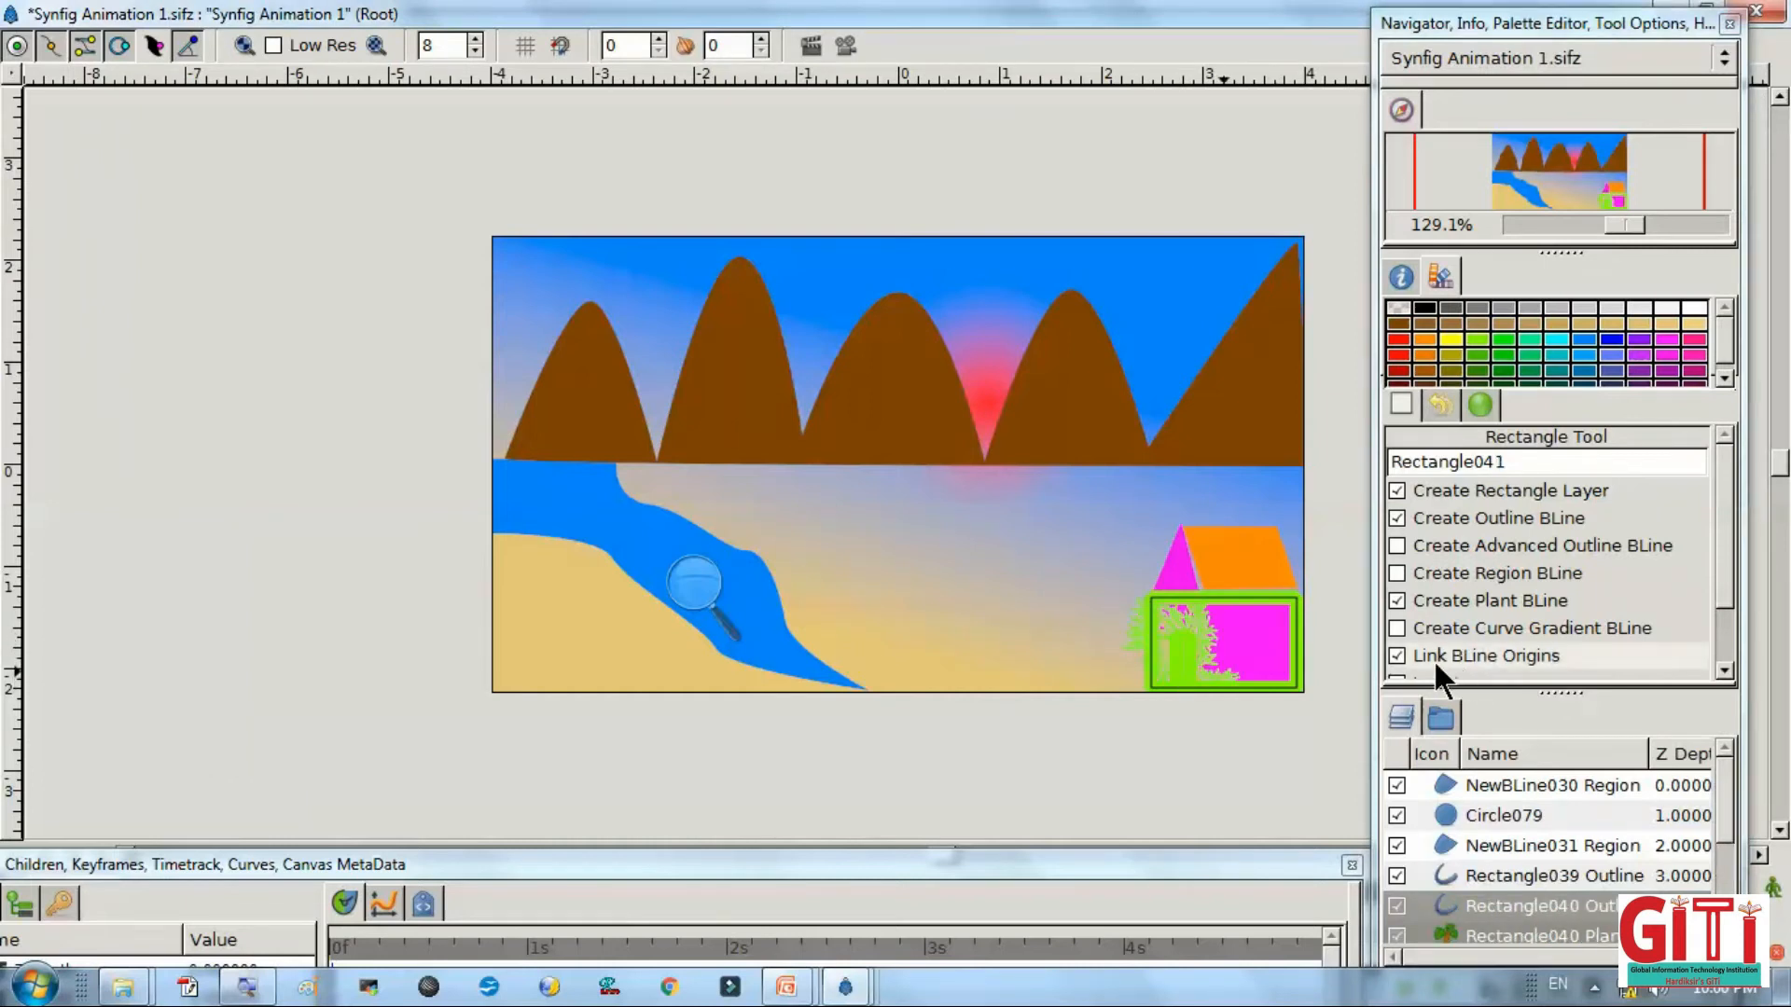
Delete the door rectangle's Plant layer and deselect the door on the canvas.
left_click(1435, 920)
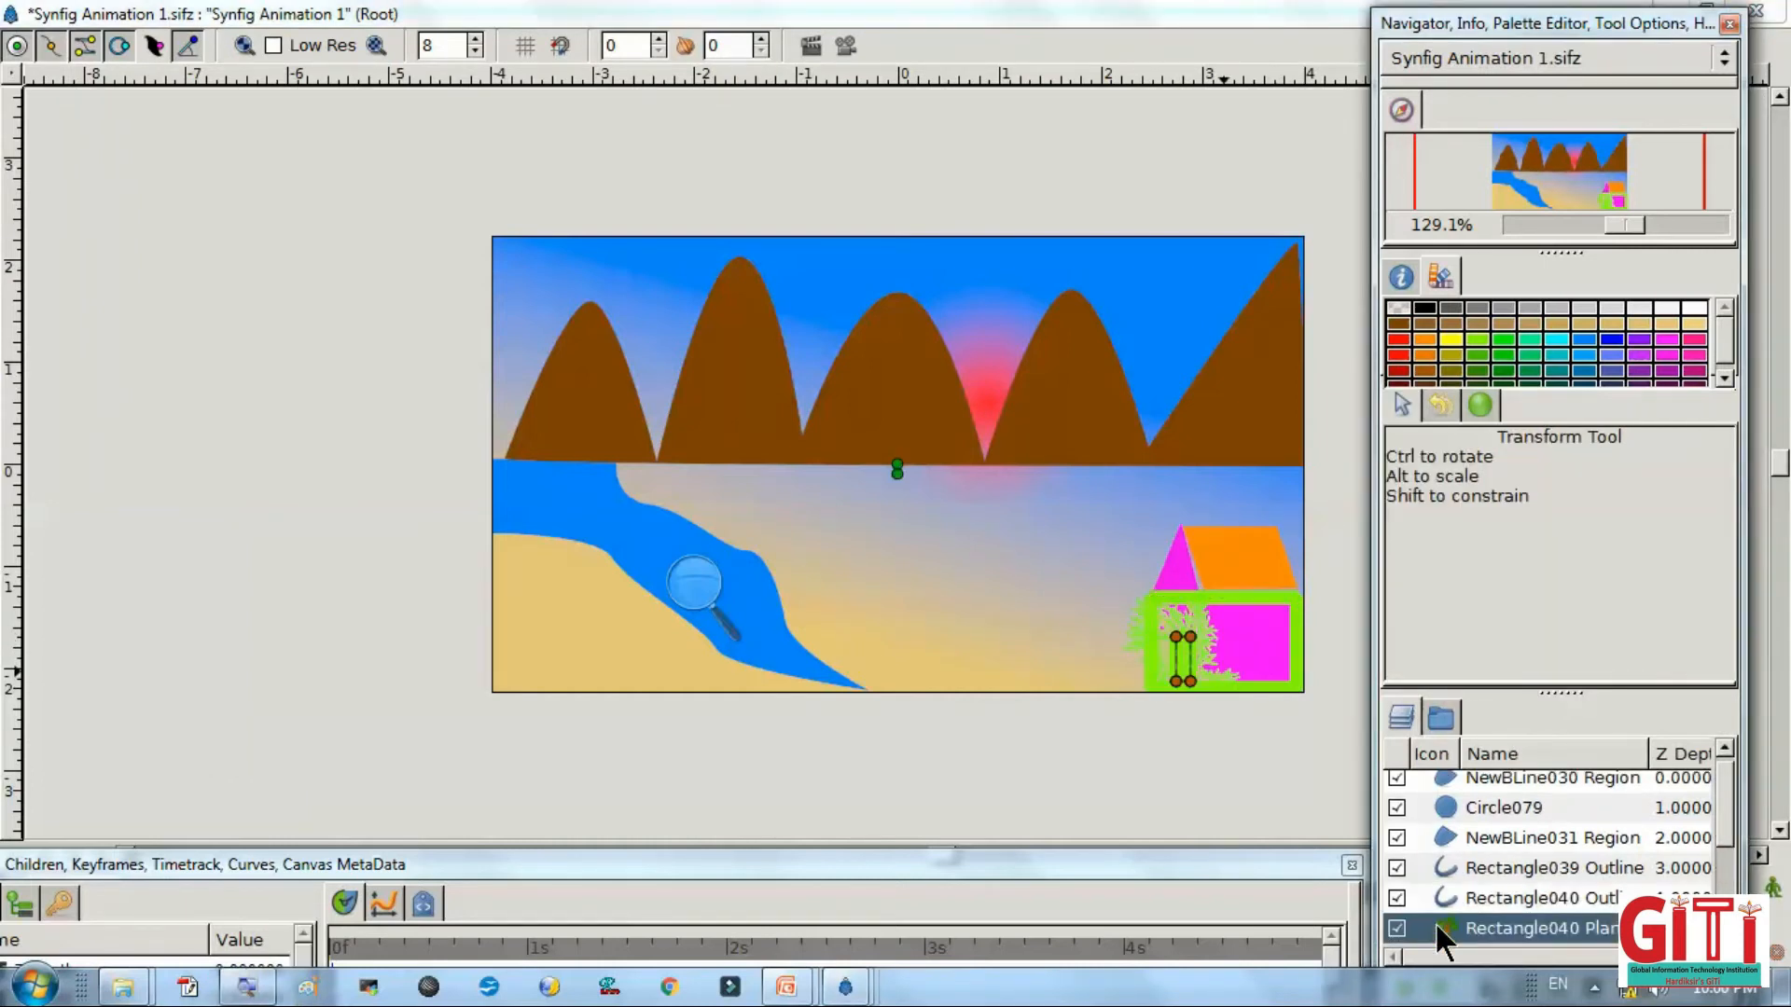
right_click(1435, 920)
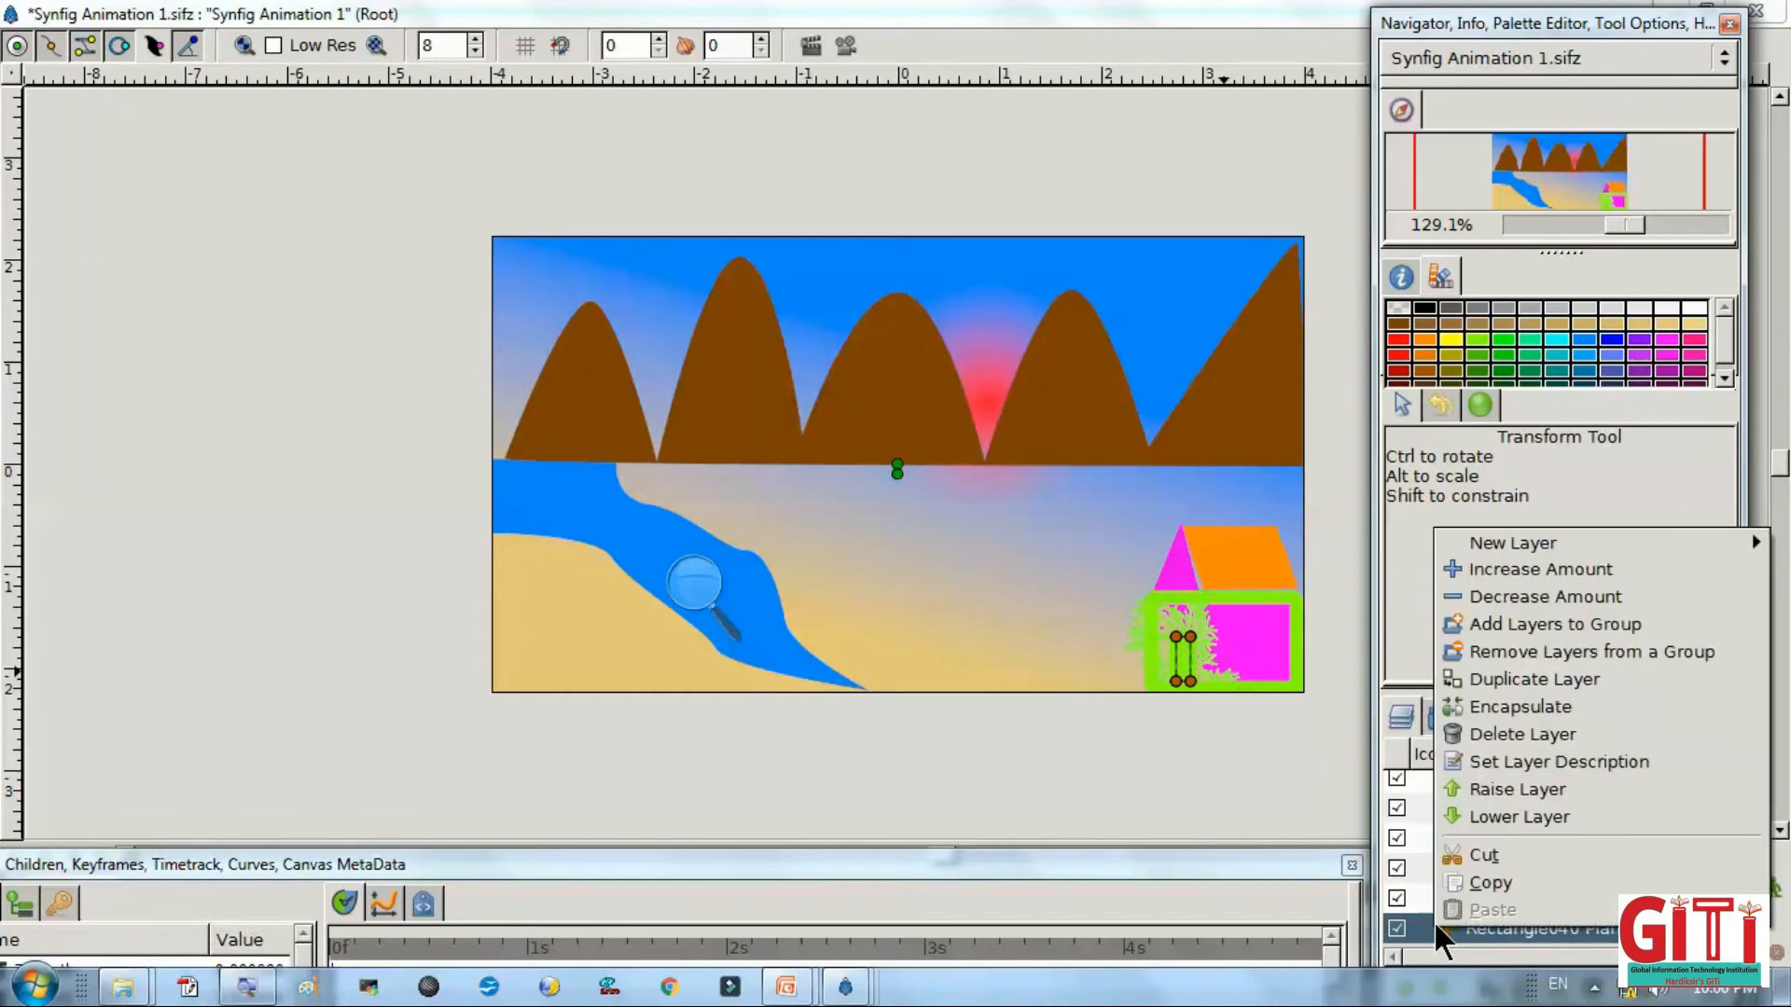
left_click(1477, 725)
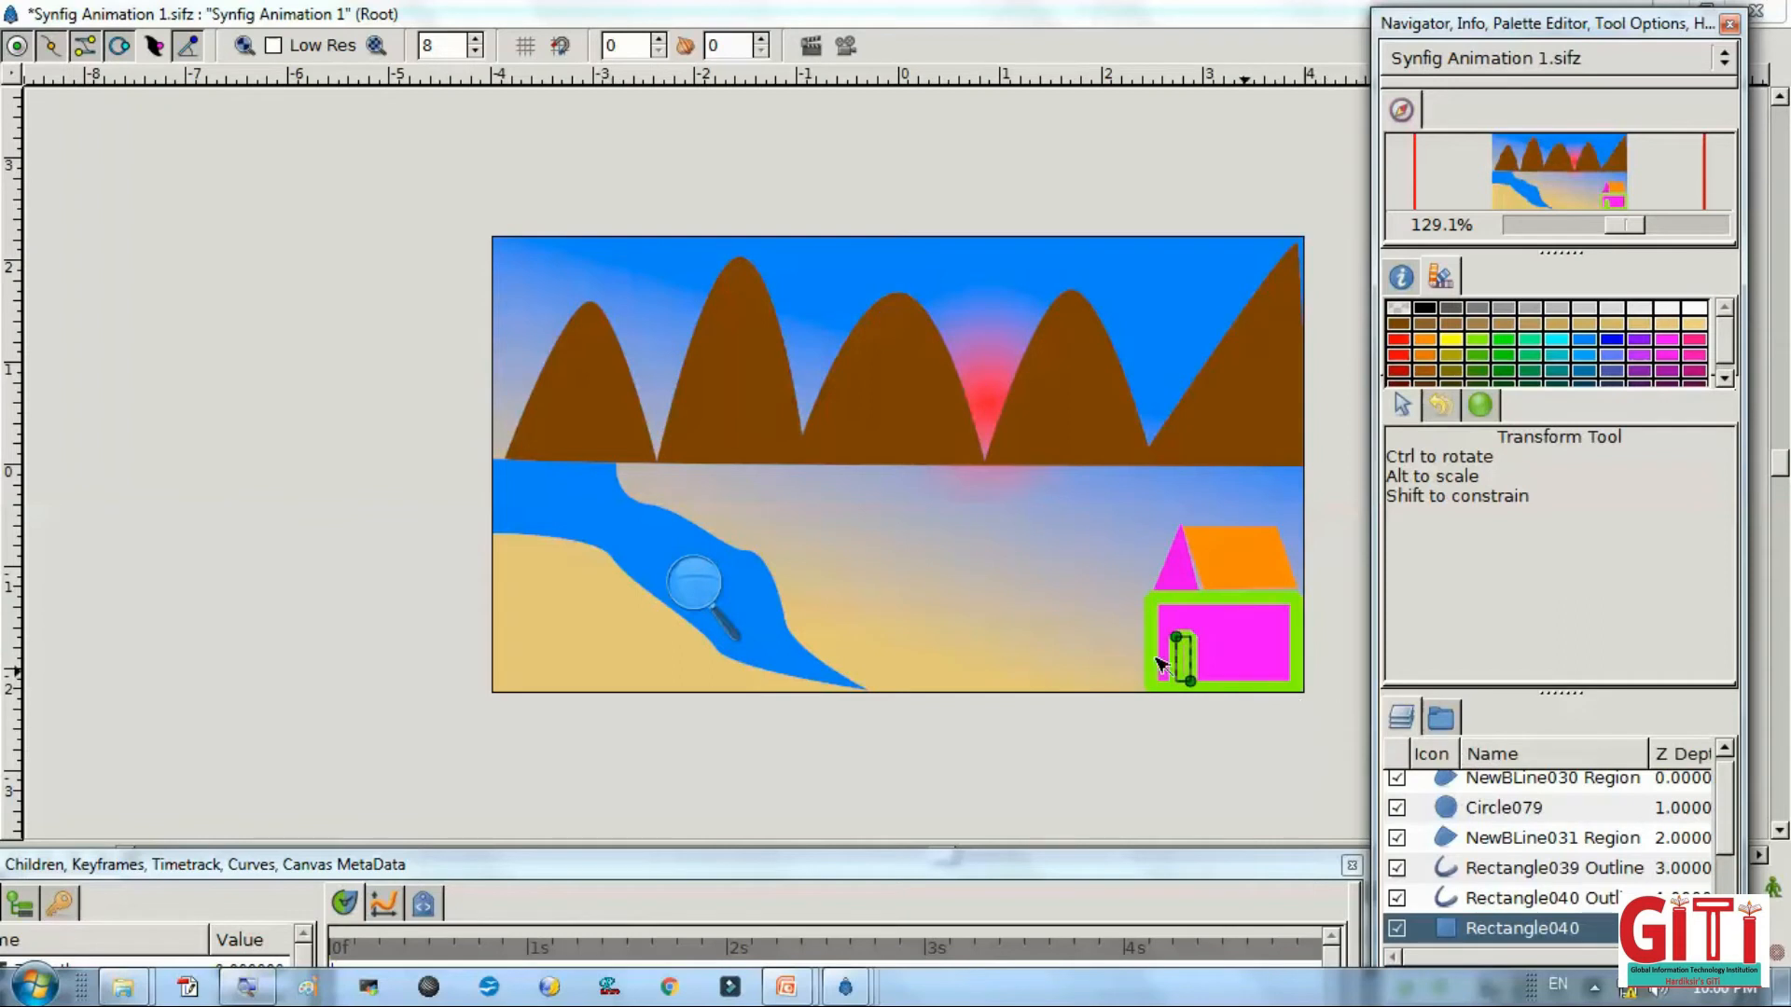
left_click(1031, 634)
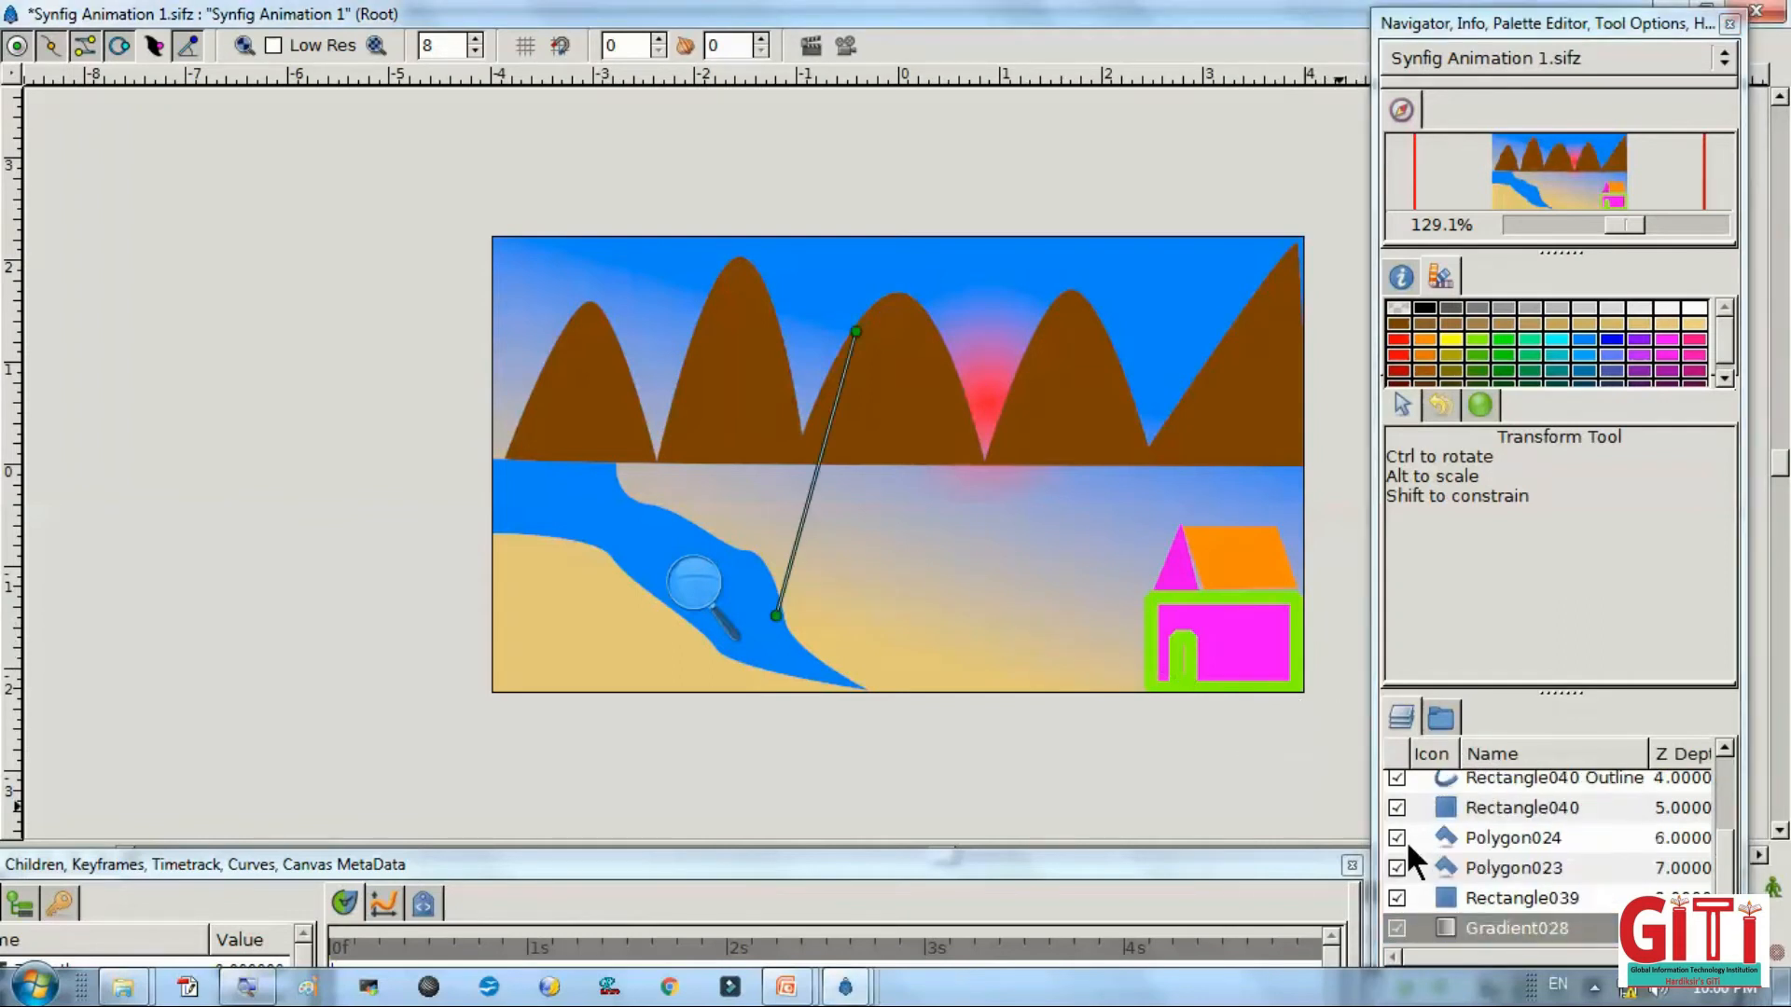
Select the house's wall, magenta triangle and orange roof layers in turn, and save the file.
left_click(1447, 897)
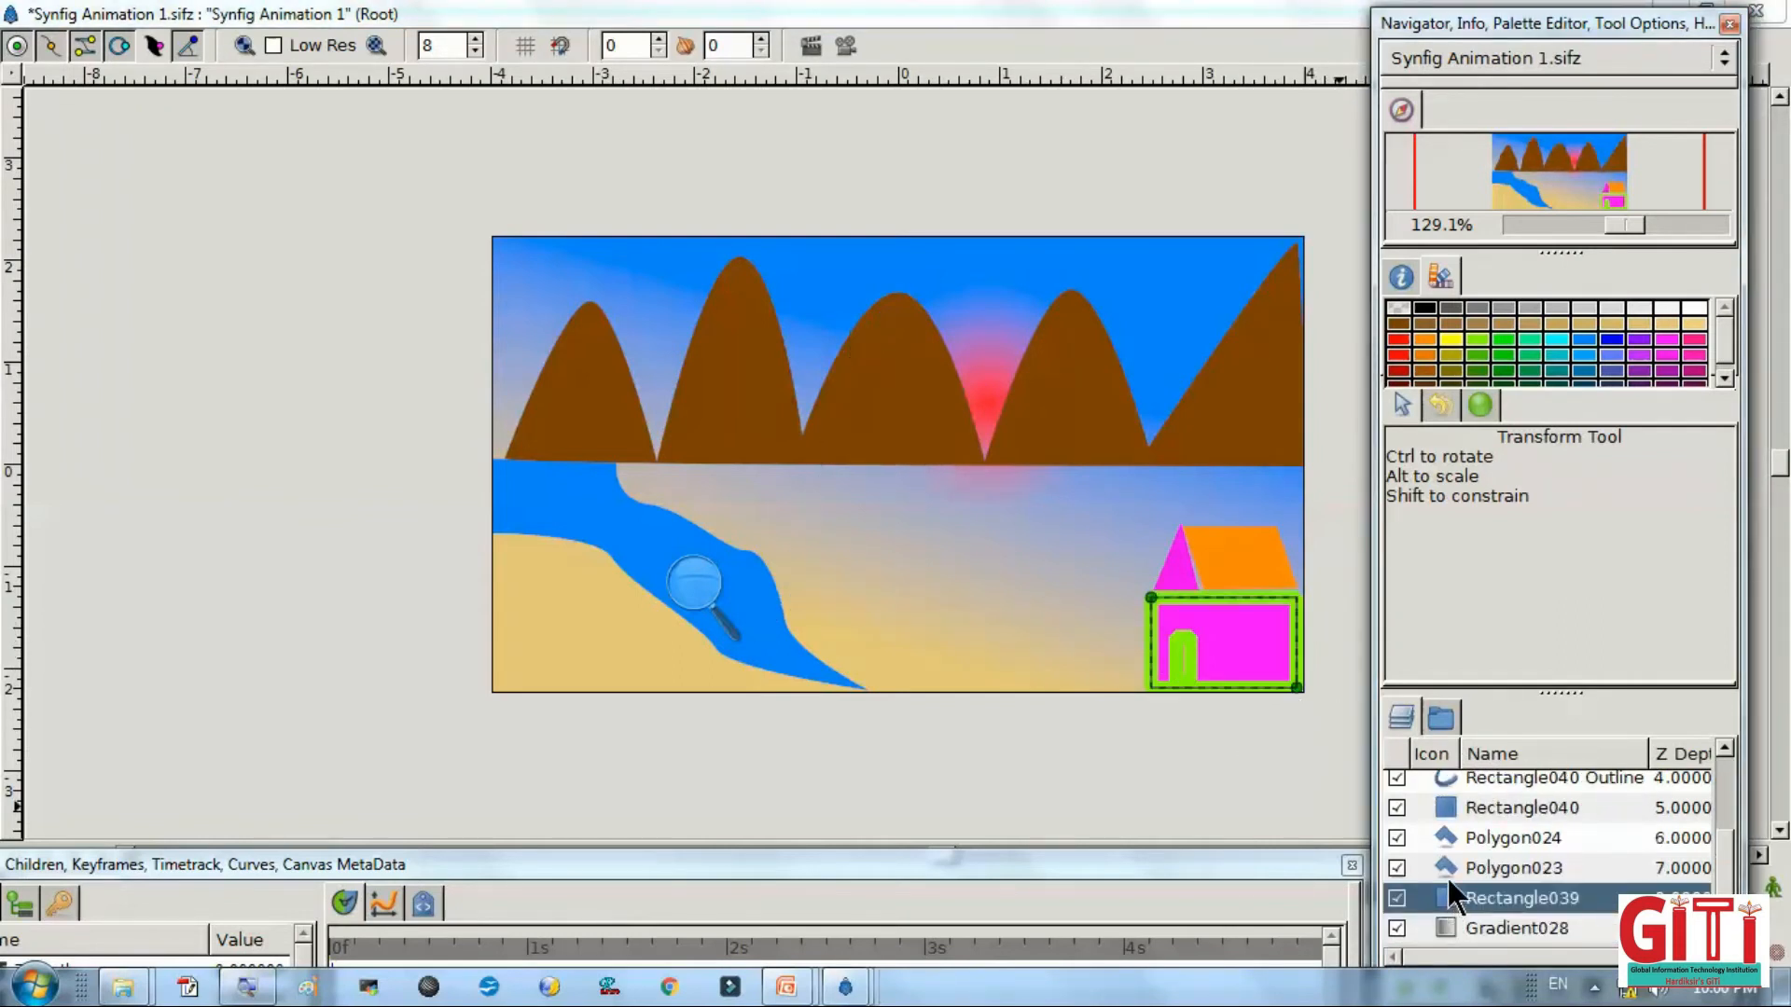
left_click(1447, 867)
left_click(1442, 845)
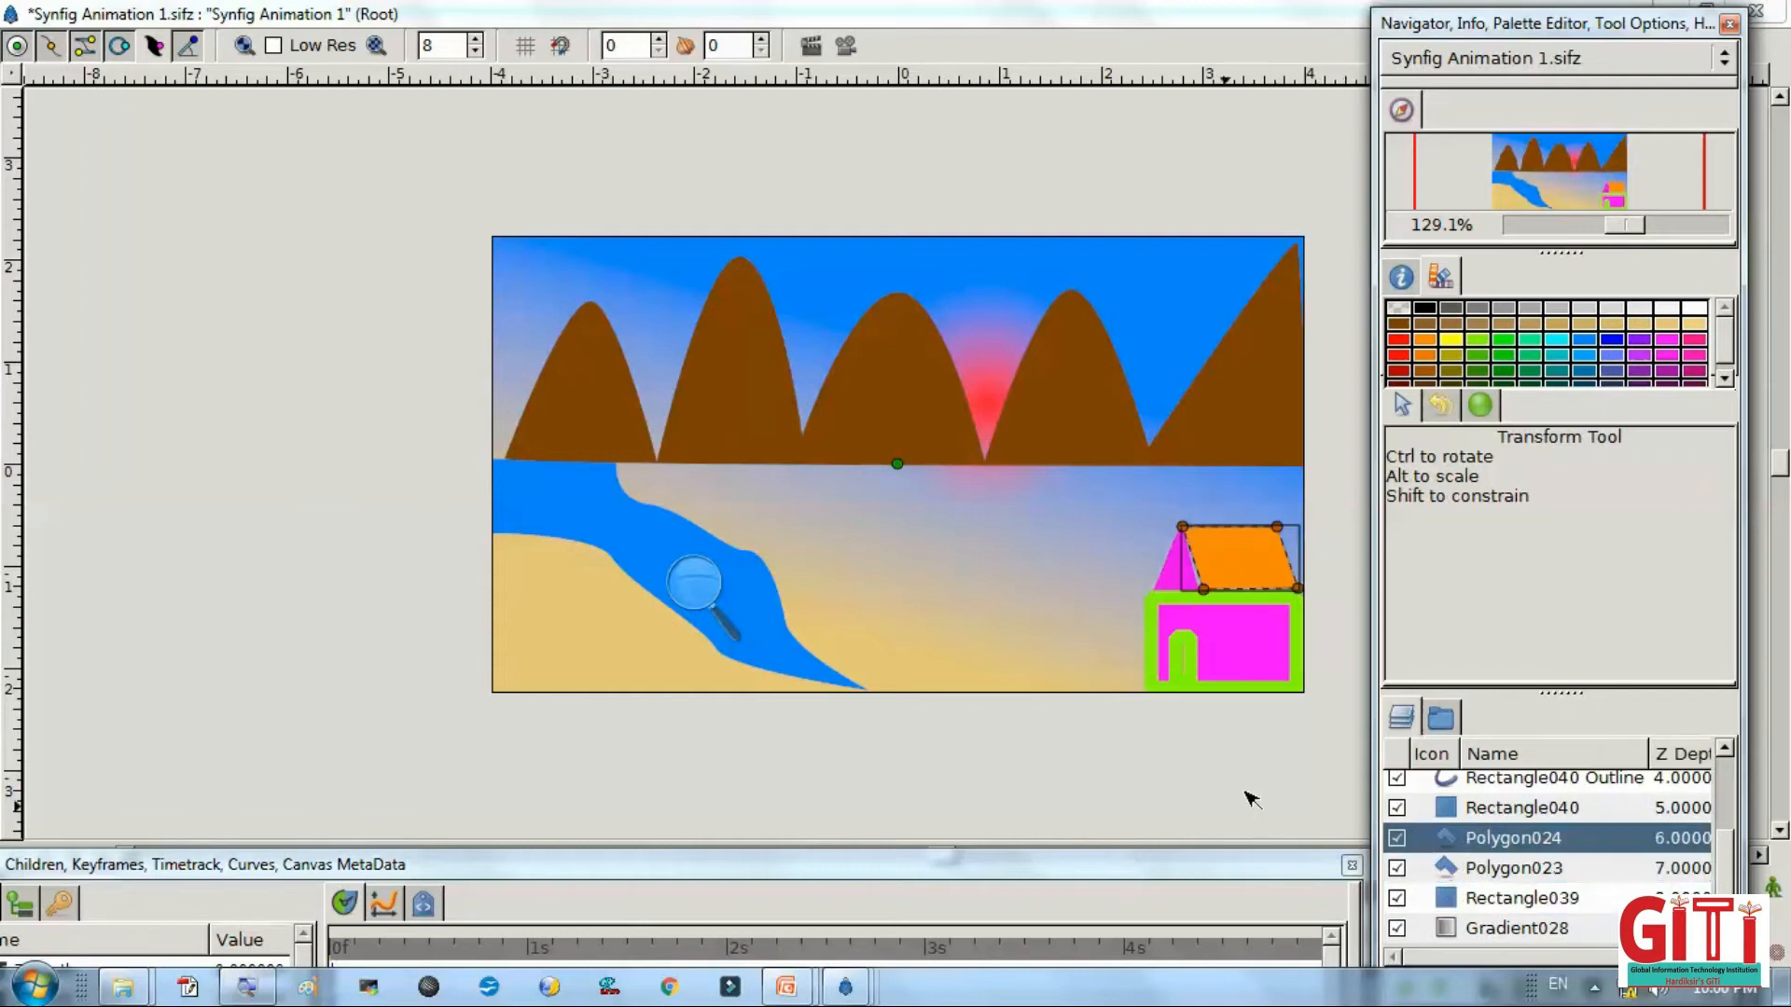
key("ctrl+s")
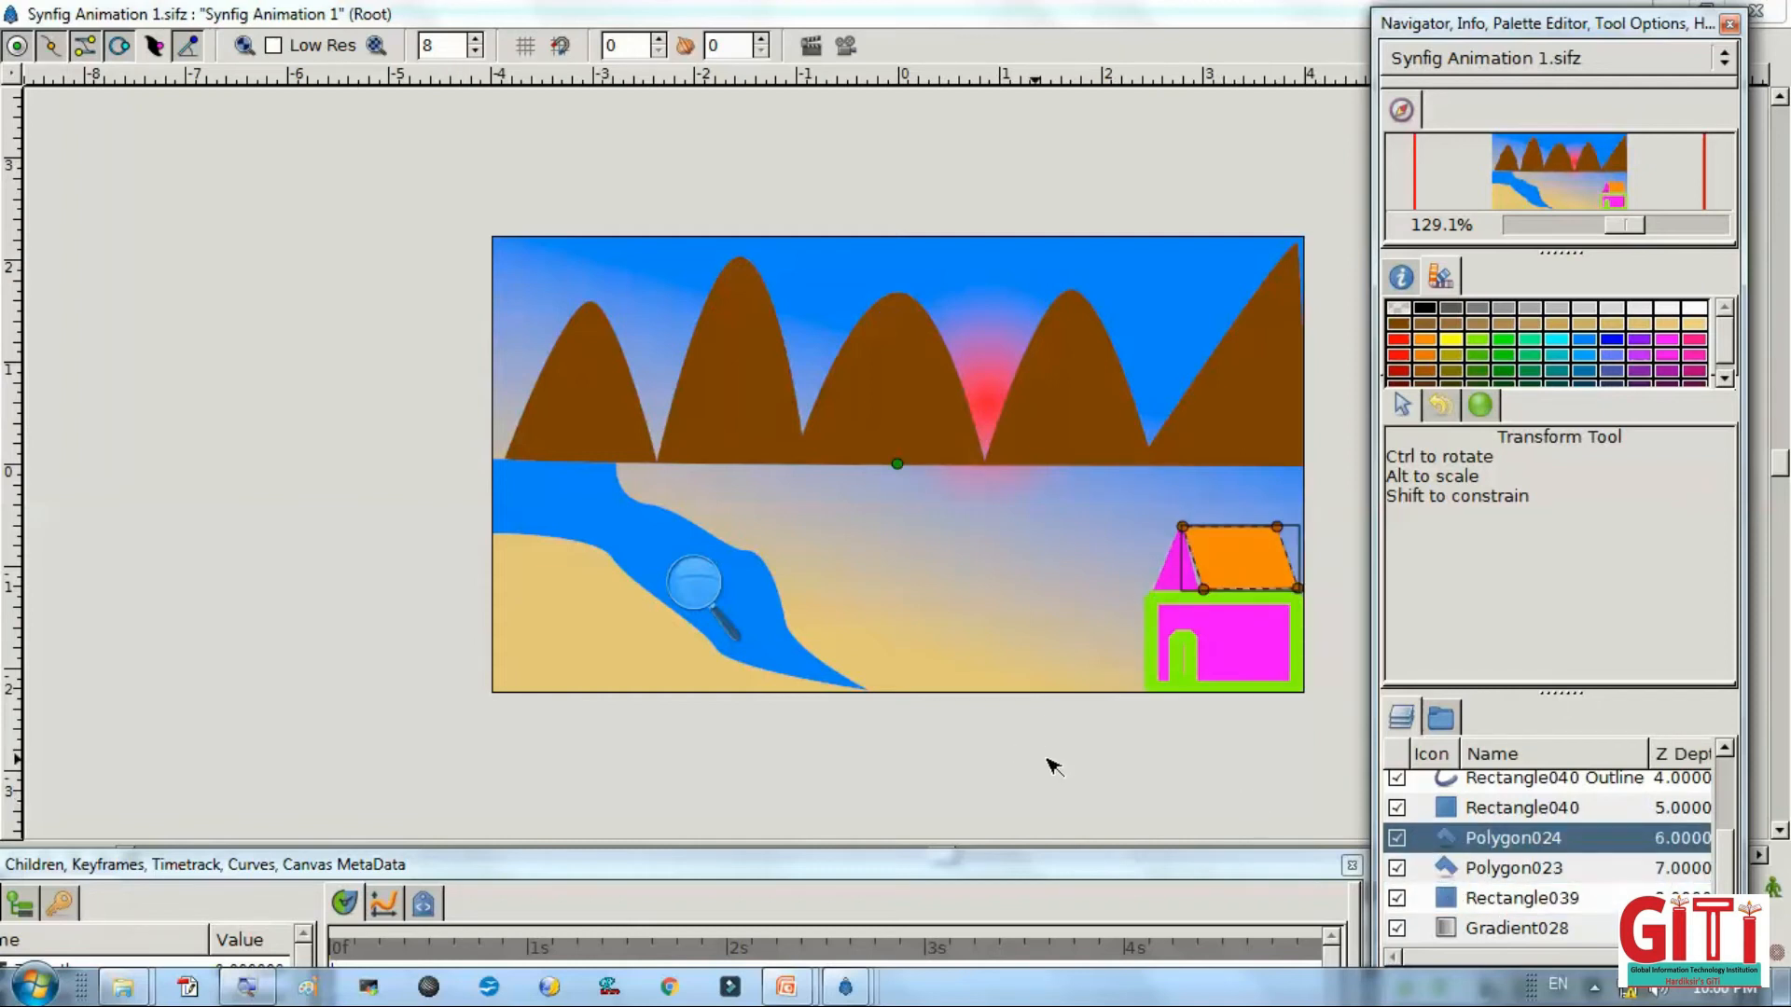
Draw a tall, narrow rectangle with a brown fill and green outline as a tree trunk between the river and the house.
key("alt+Tab")
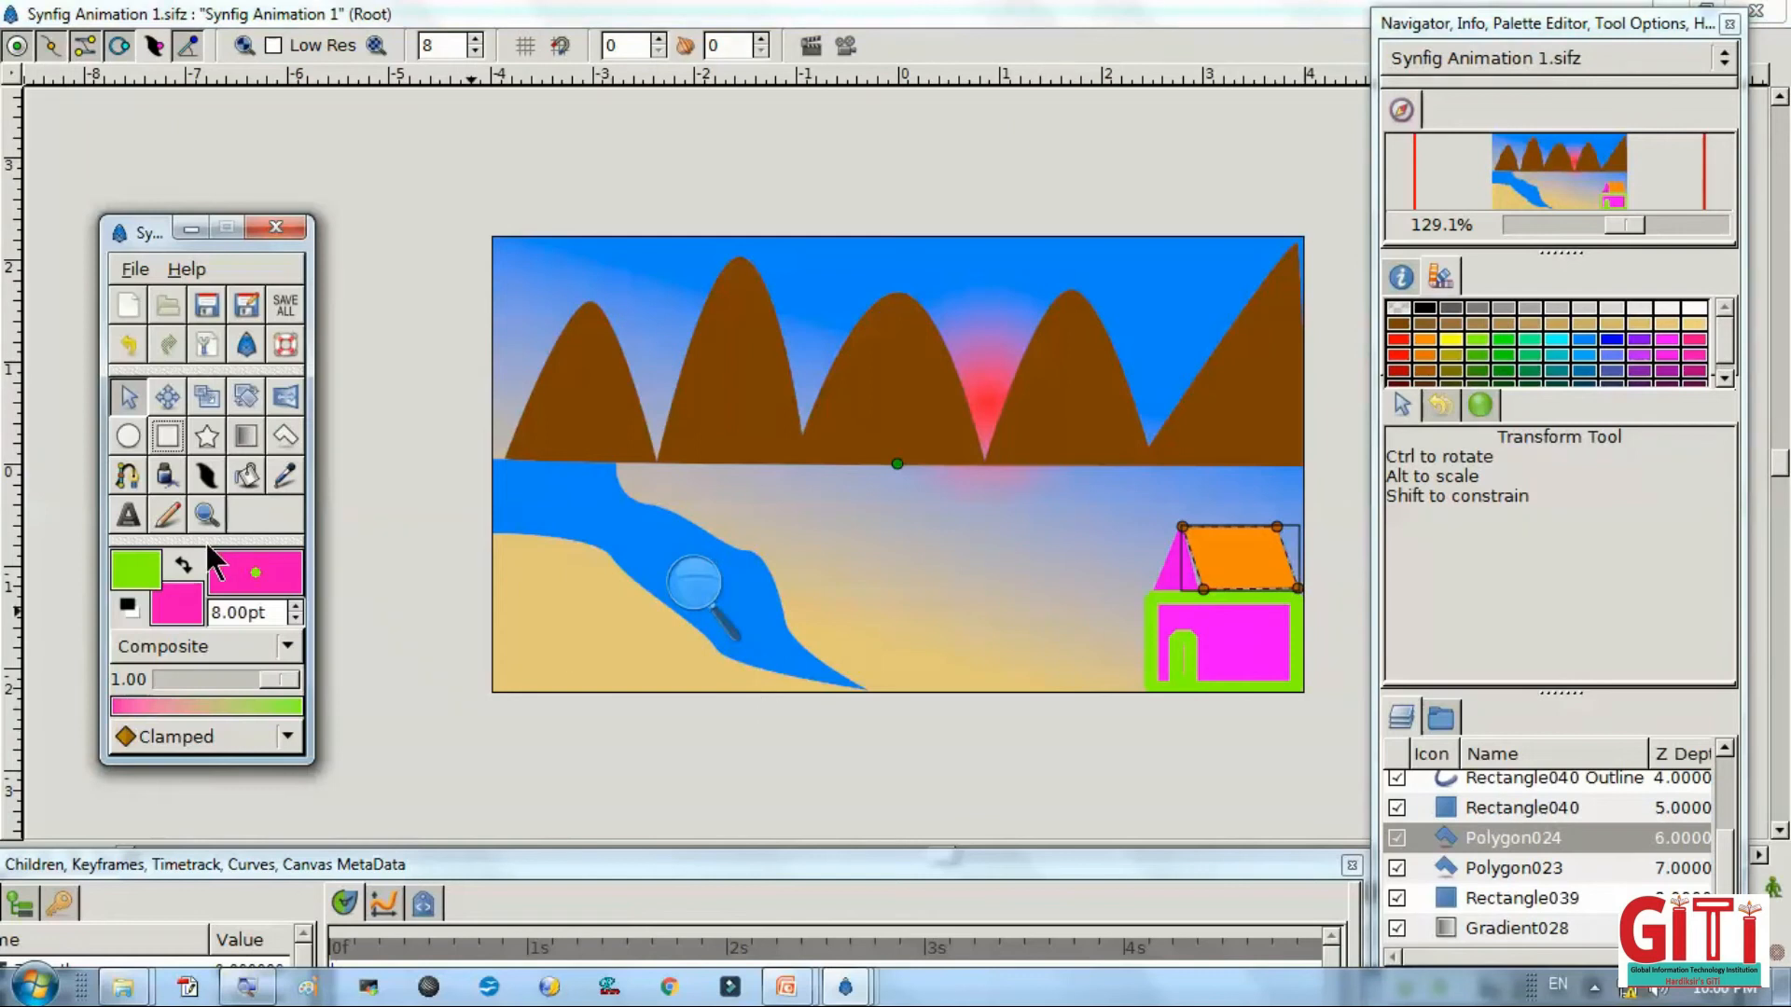
left_click(172, 438)
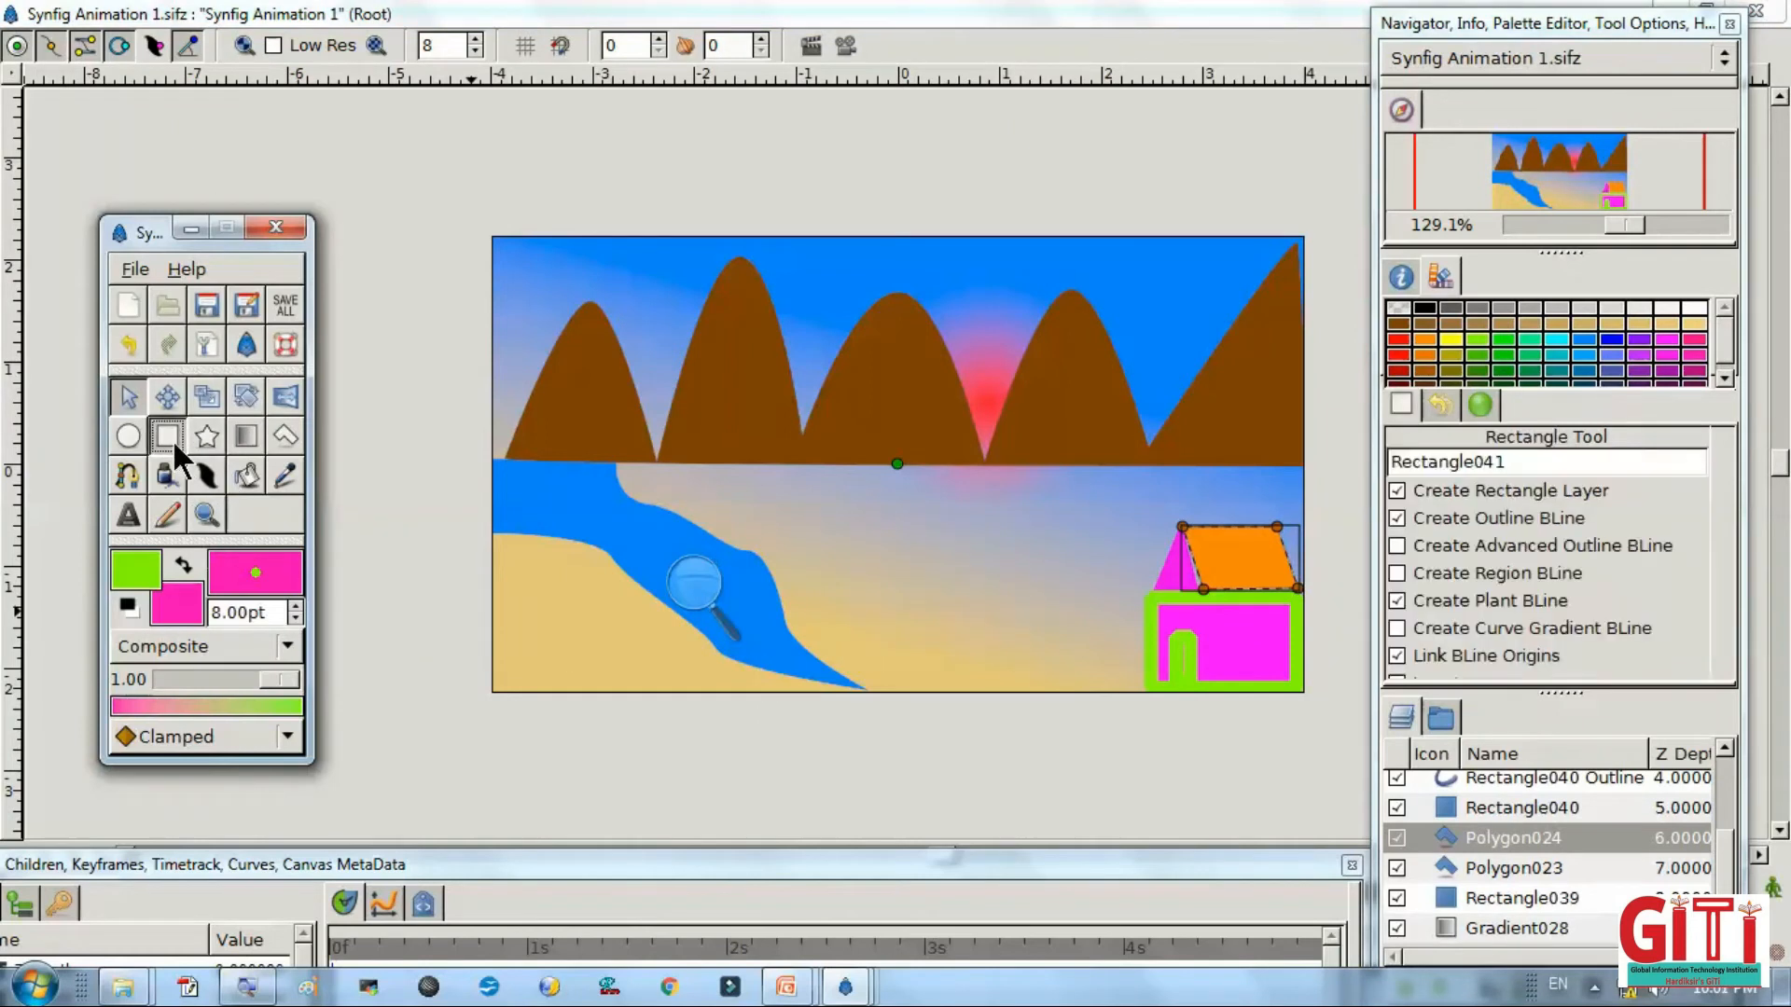
left_click(1424, 326)
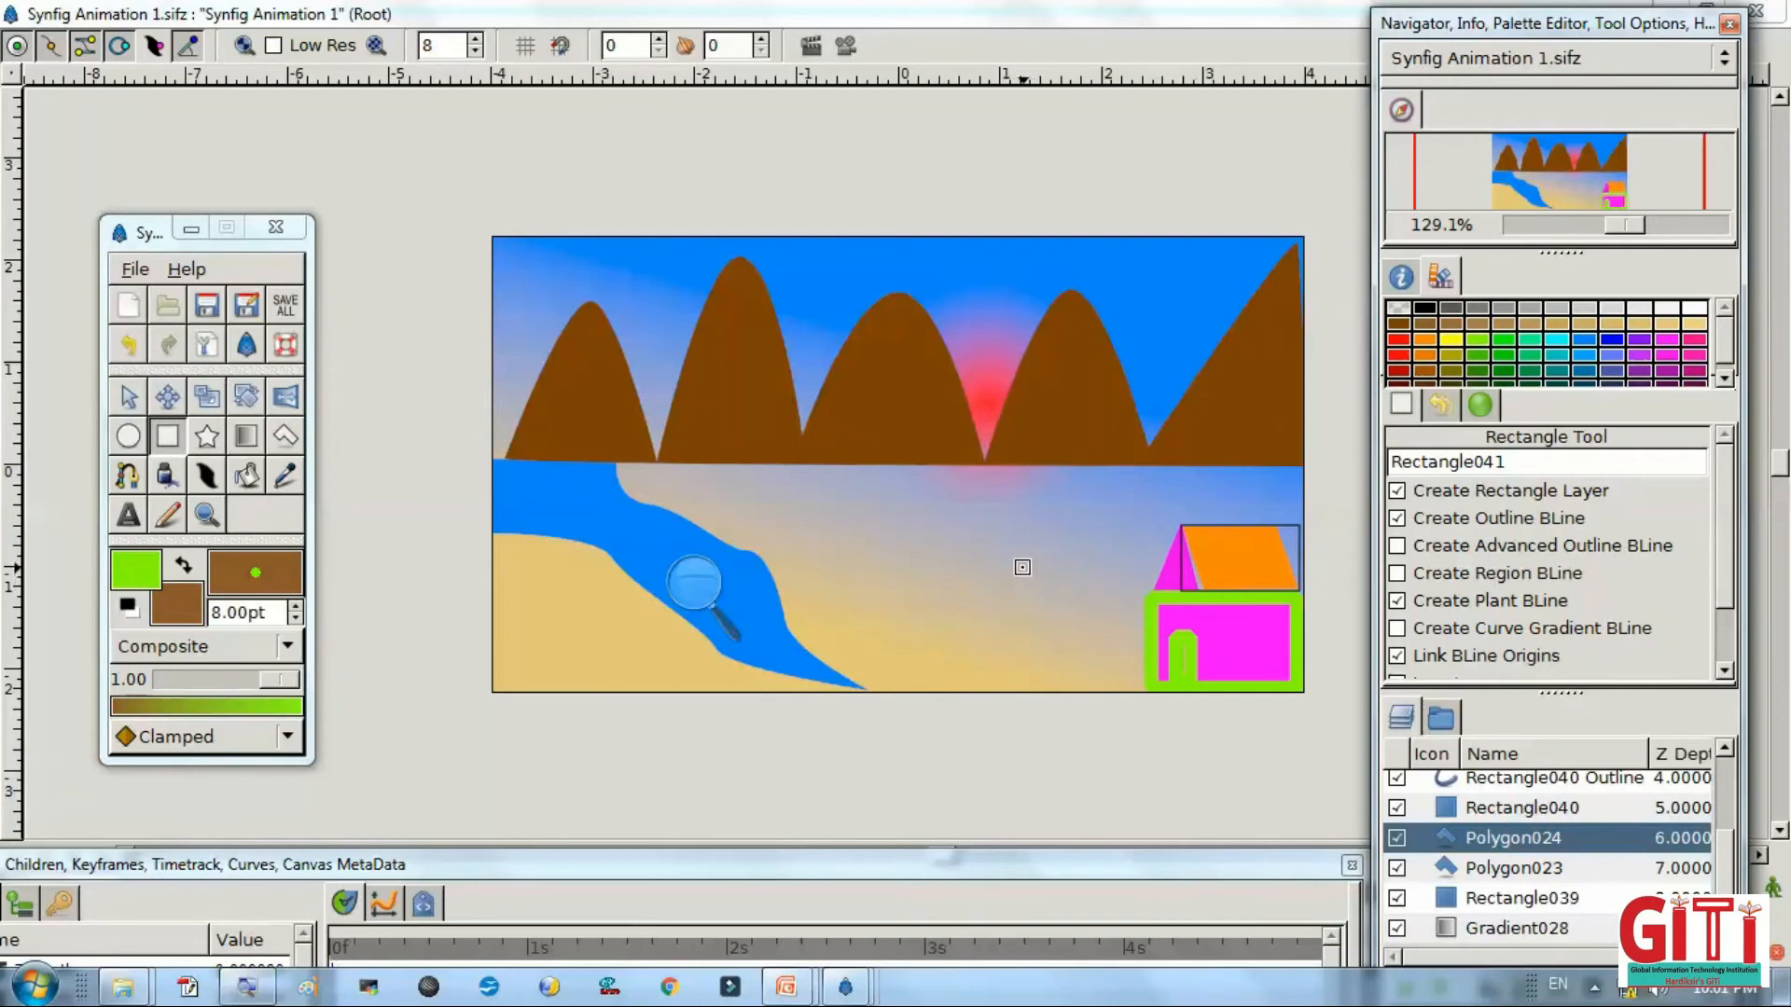
mouse_move(1033, 558)
left_mouse_down()
mouse_move(1061, 680)
mouse_move(1047, 690)
left_mouse_up()
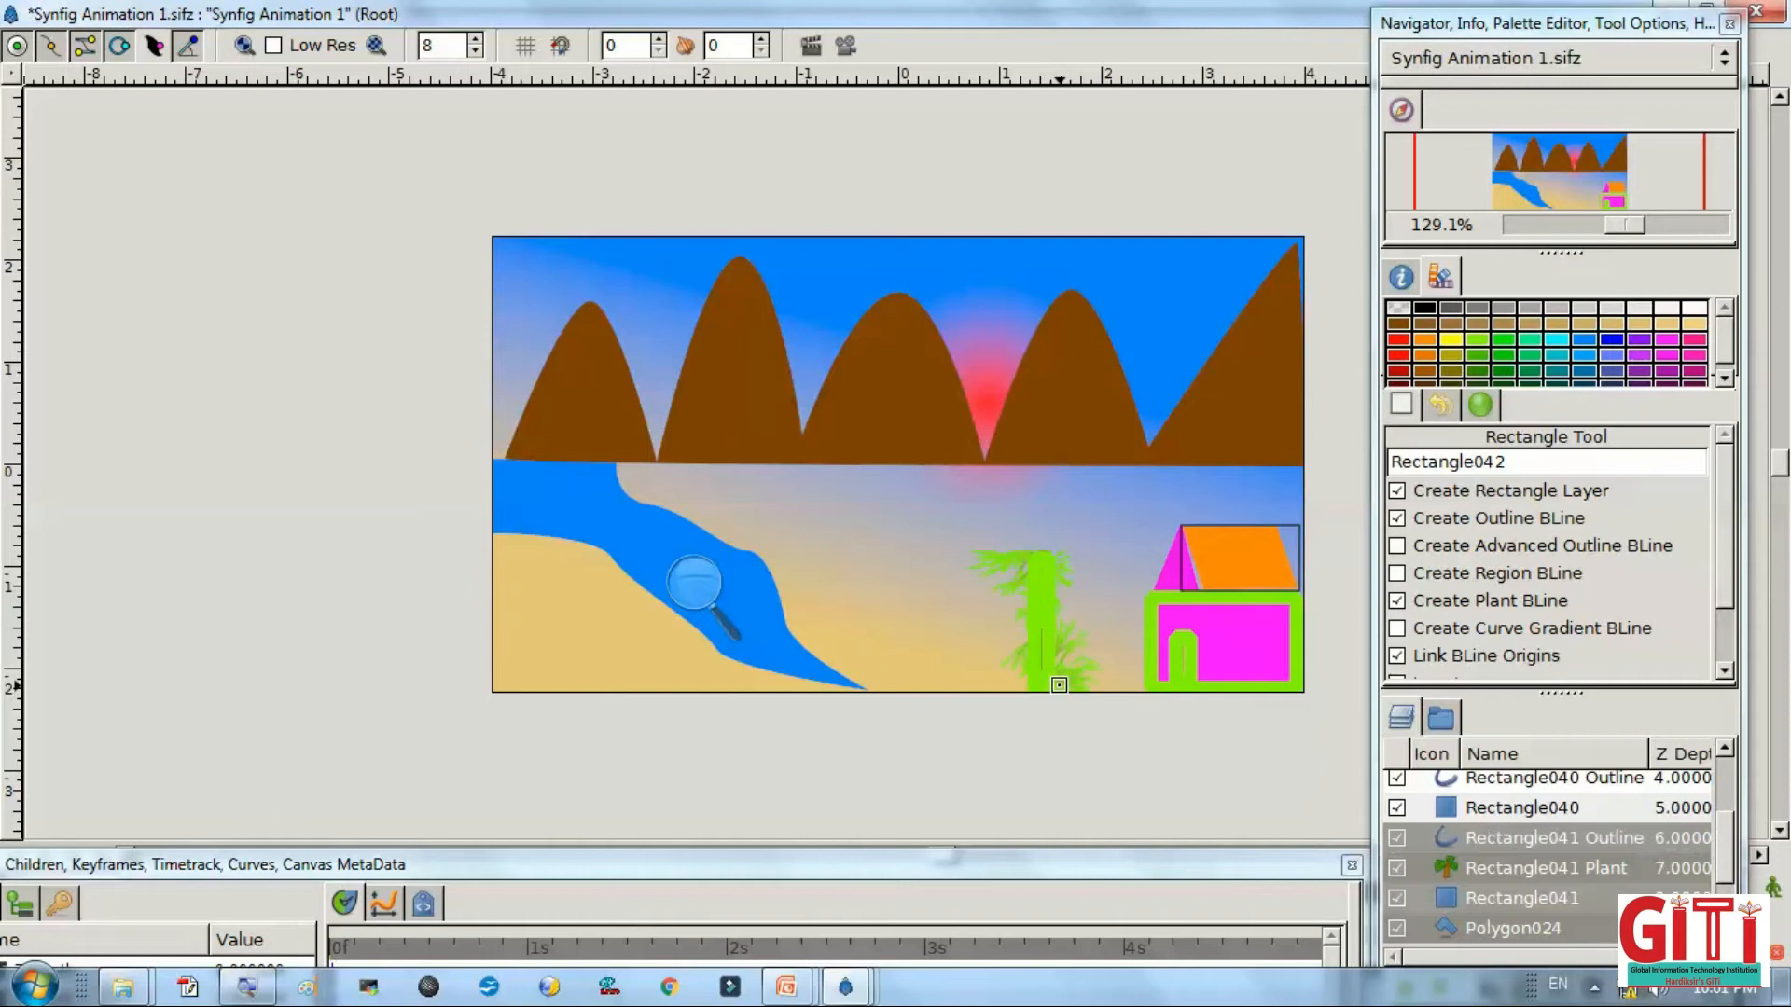
Delete the trunk rectangle's Plant layer and its filled rectangle layer.
left_click(1430, 866)
right_click(1429, 869)
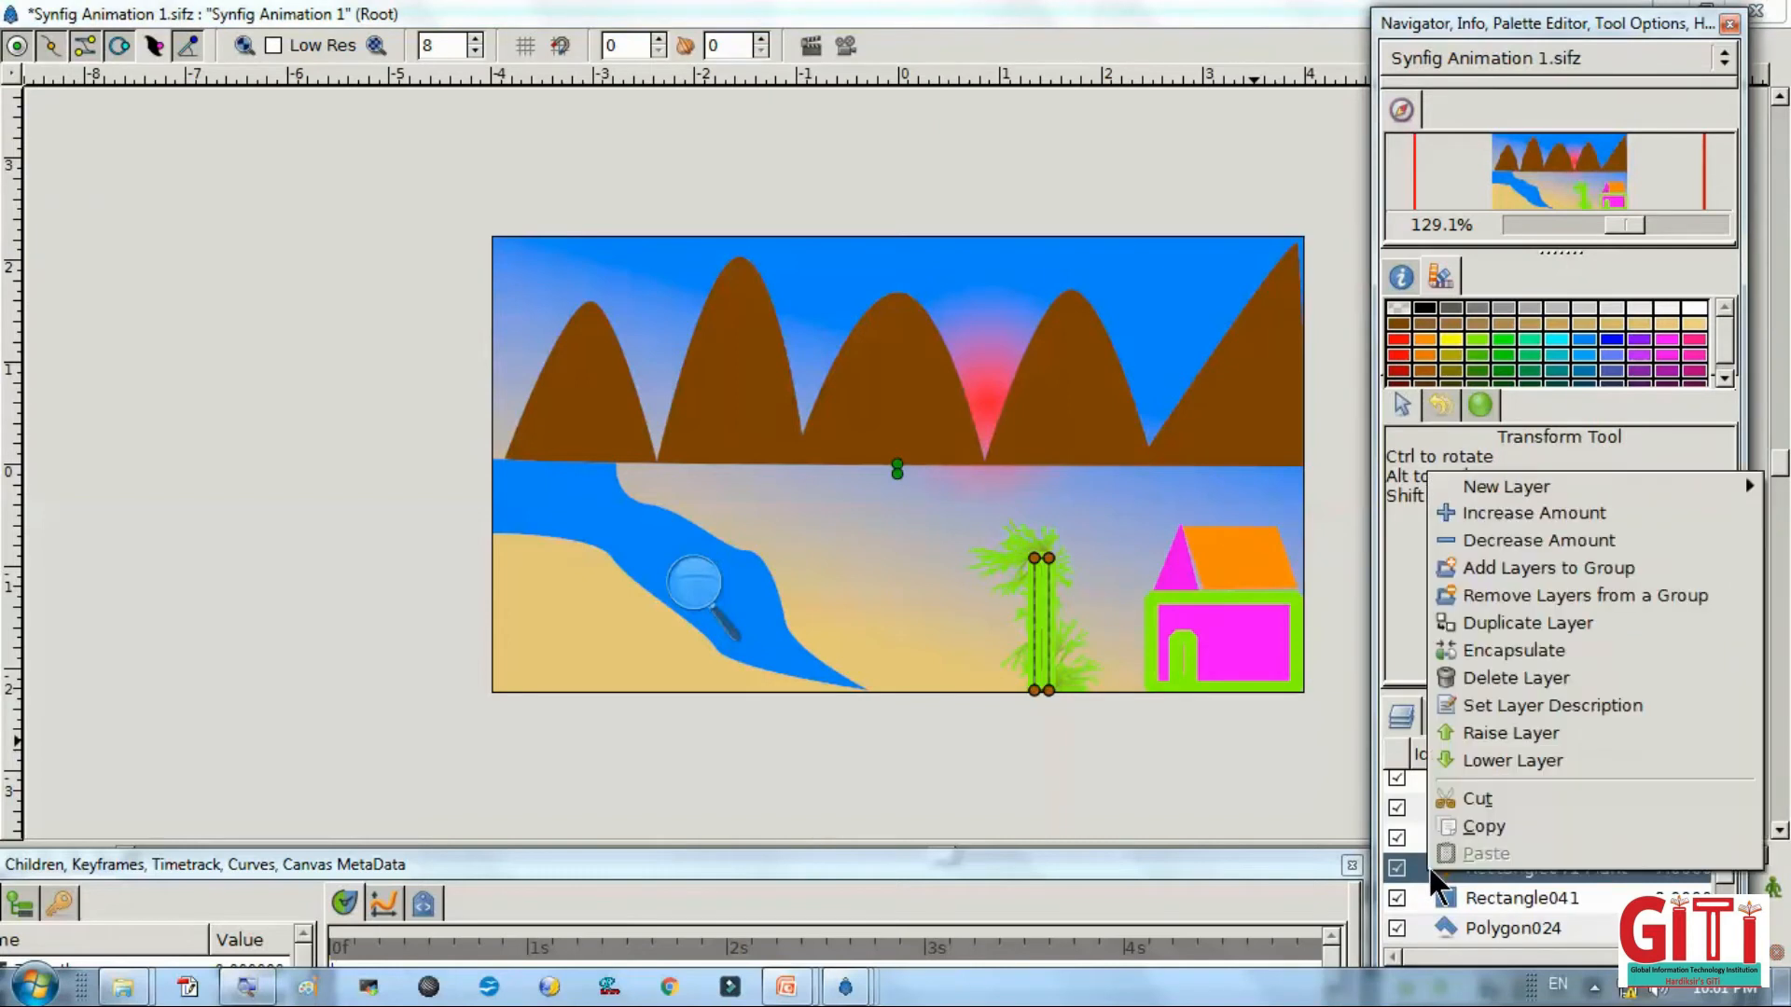
left_click(1492, 679)
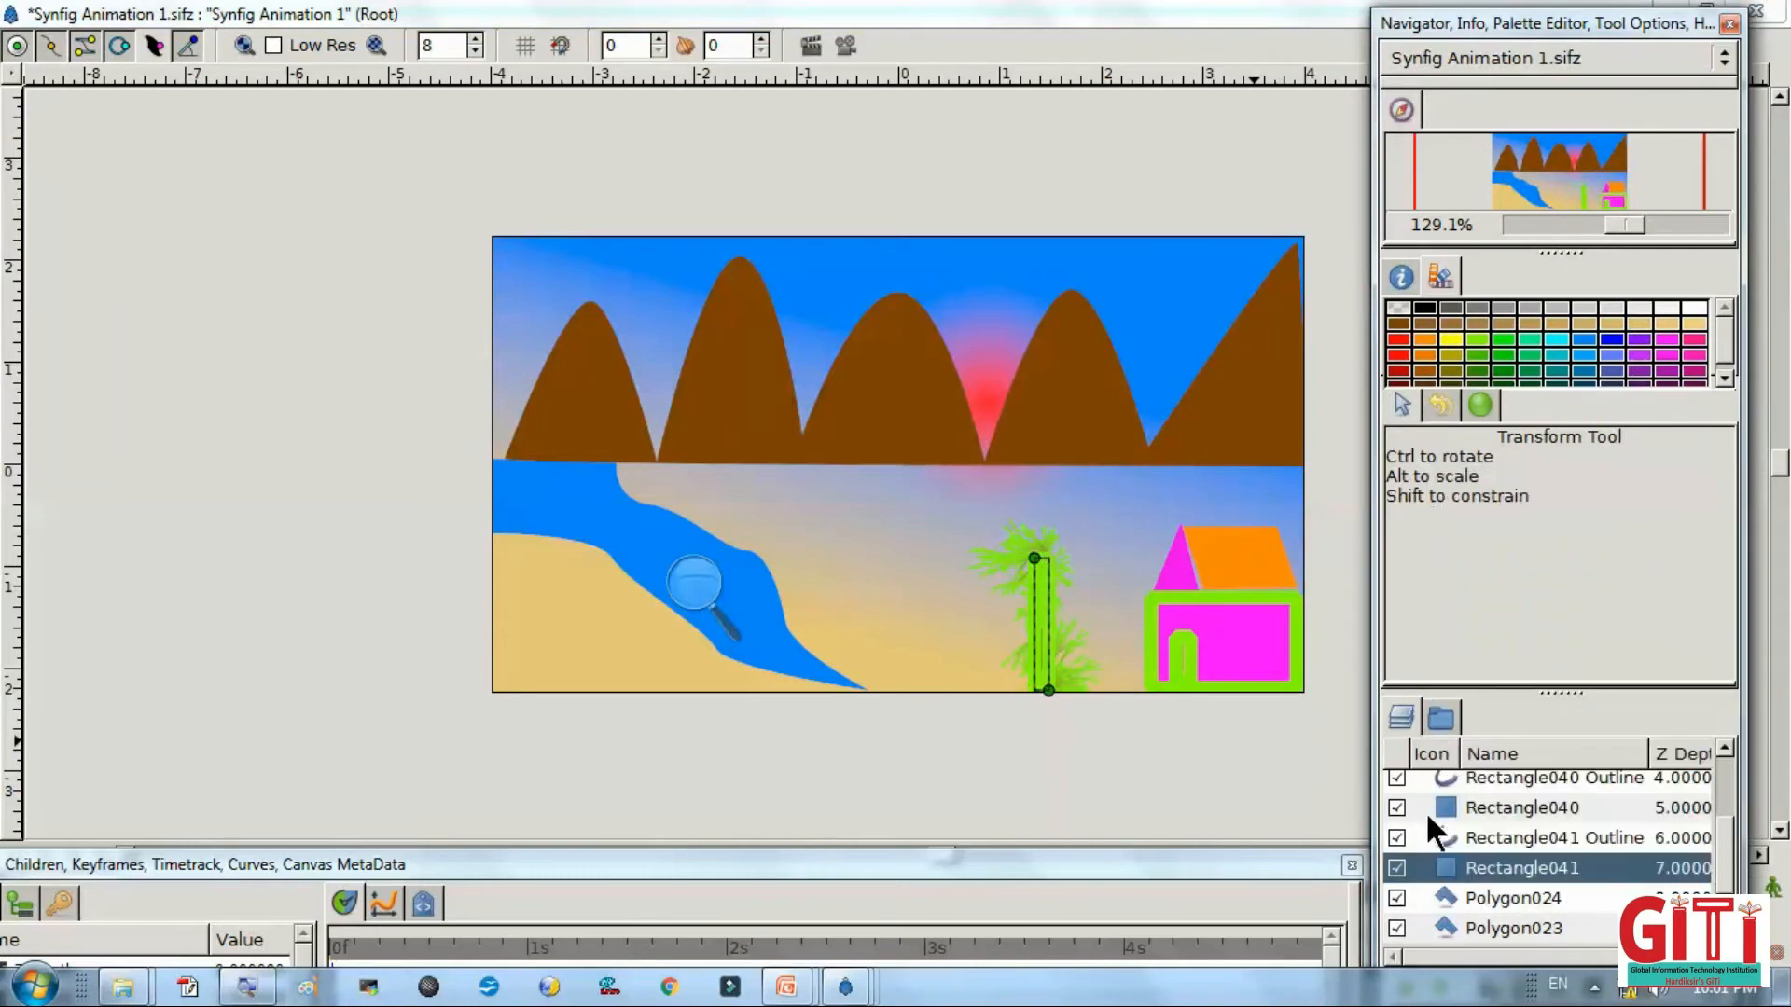
right_click(1433, 868)
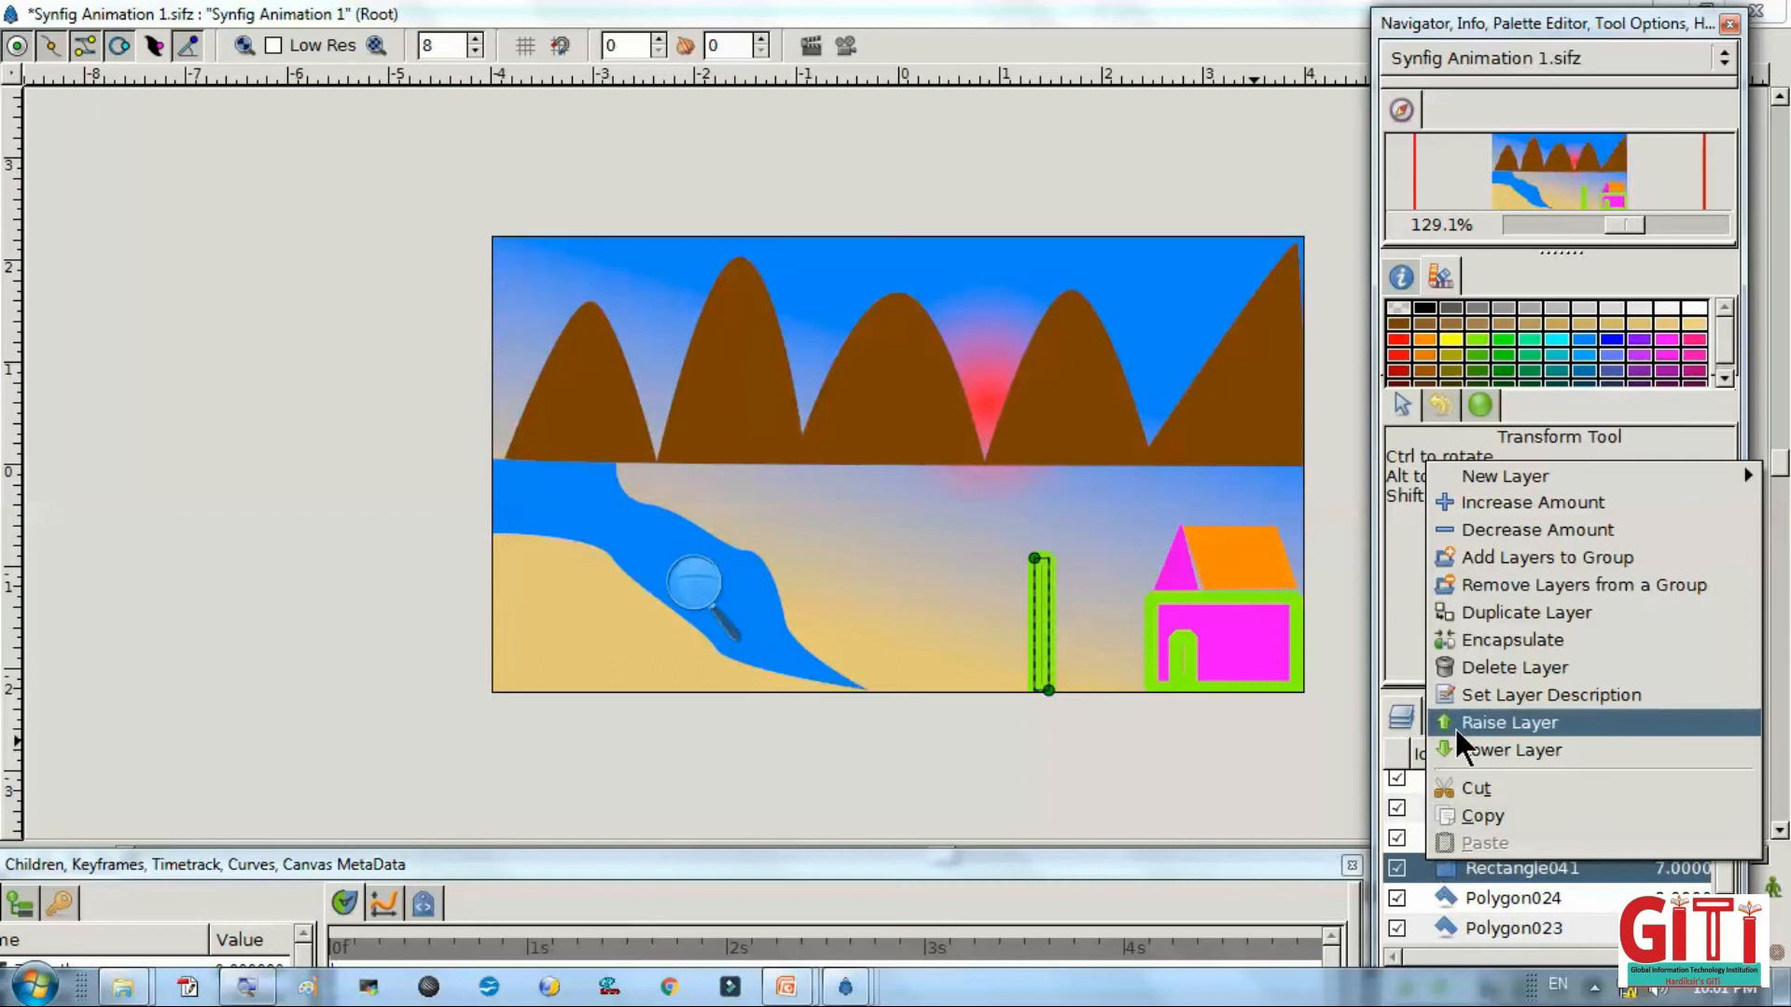
left_click(1457, 670)
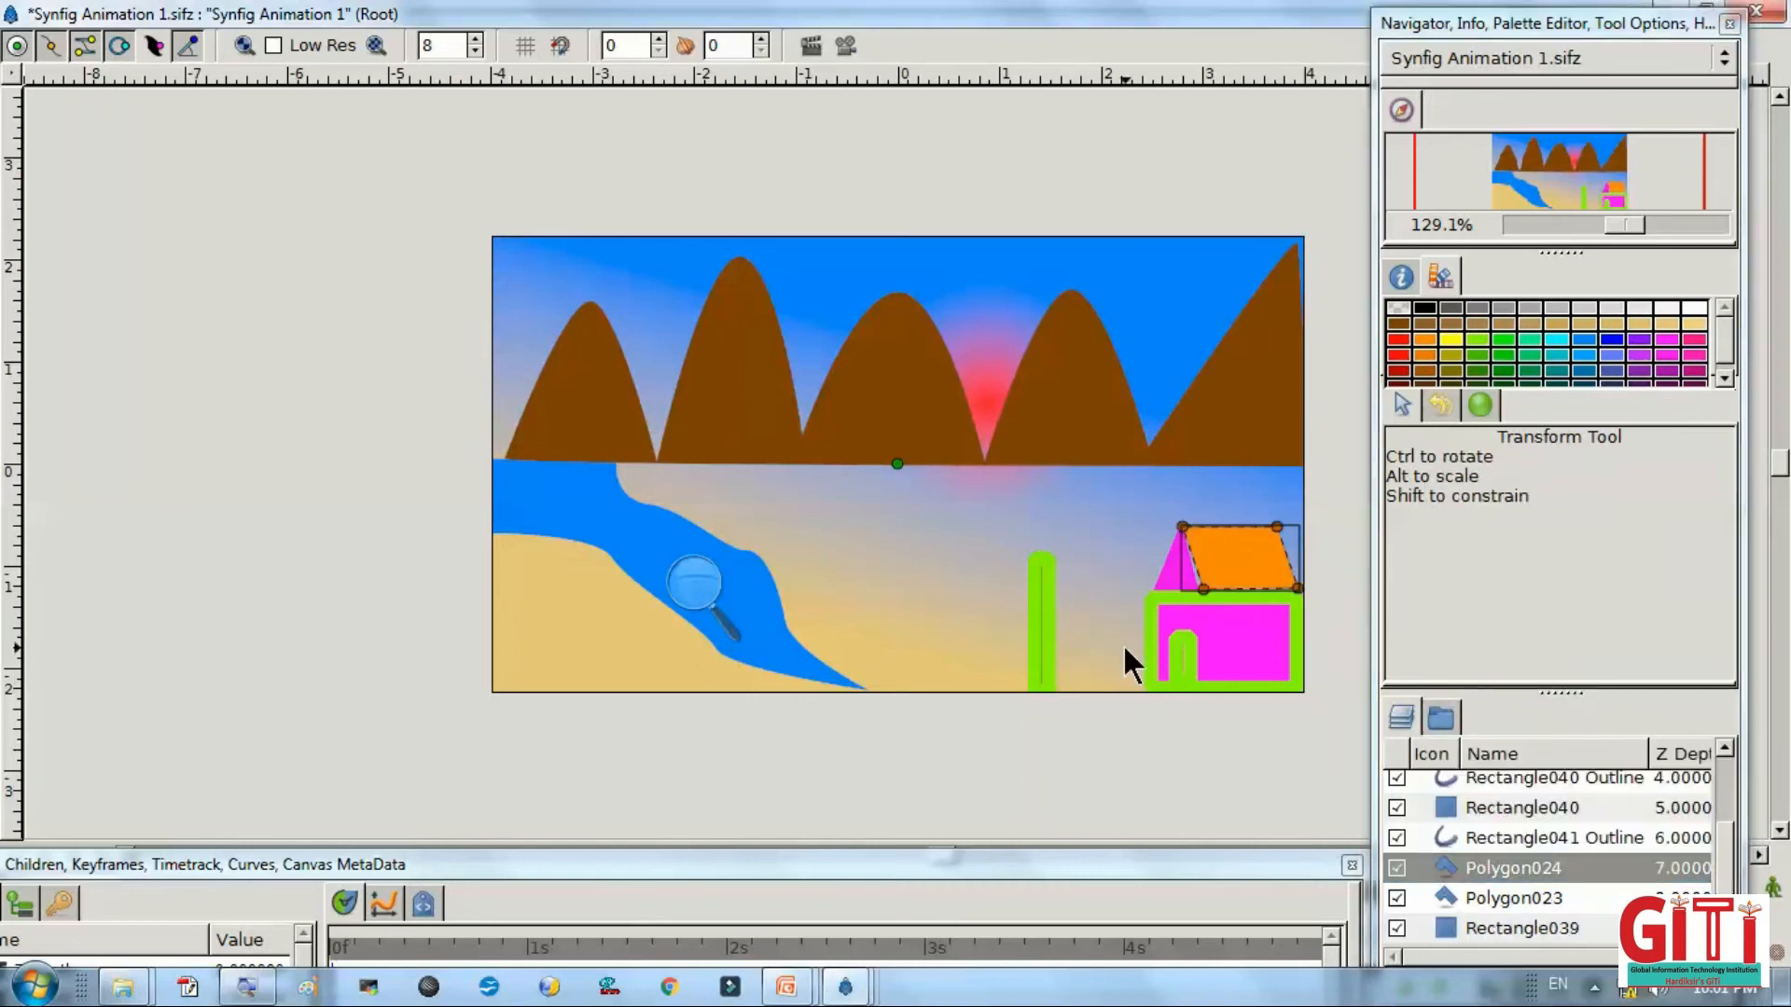
Swap the outline and fill colours, and delete the trunk's remaining green Outline layer.
key("alt+Tab")
left_click(178, 555)
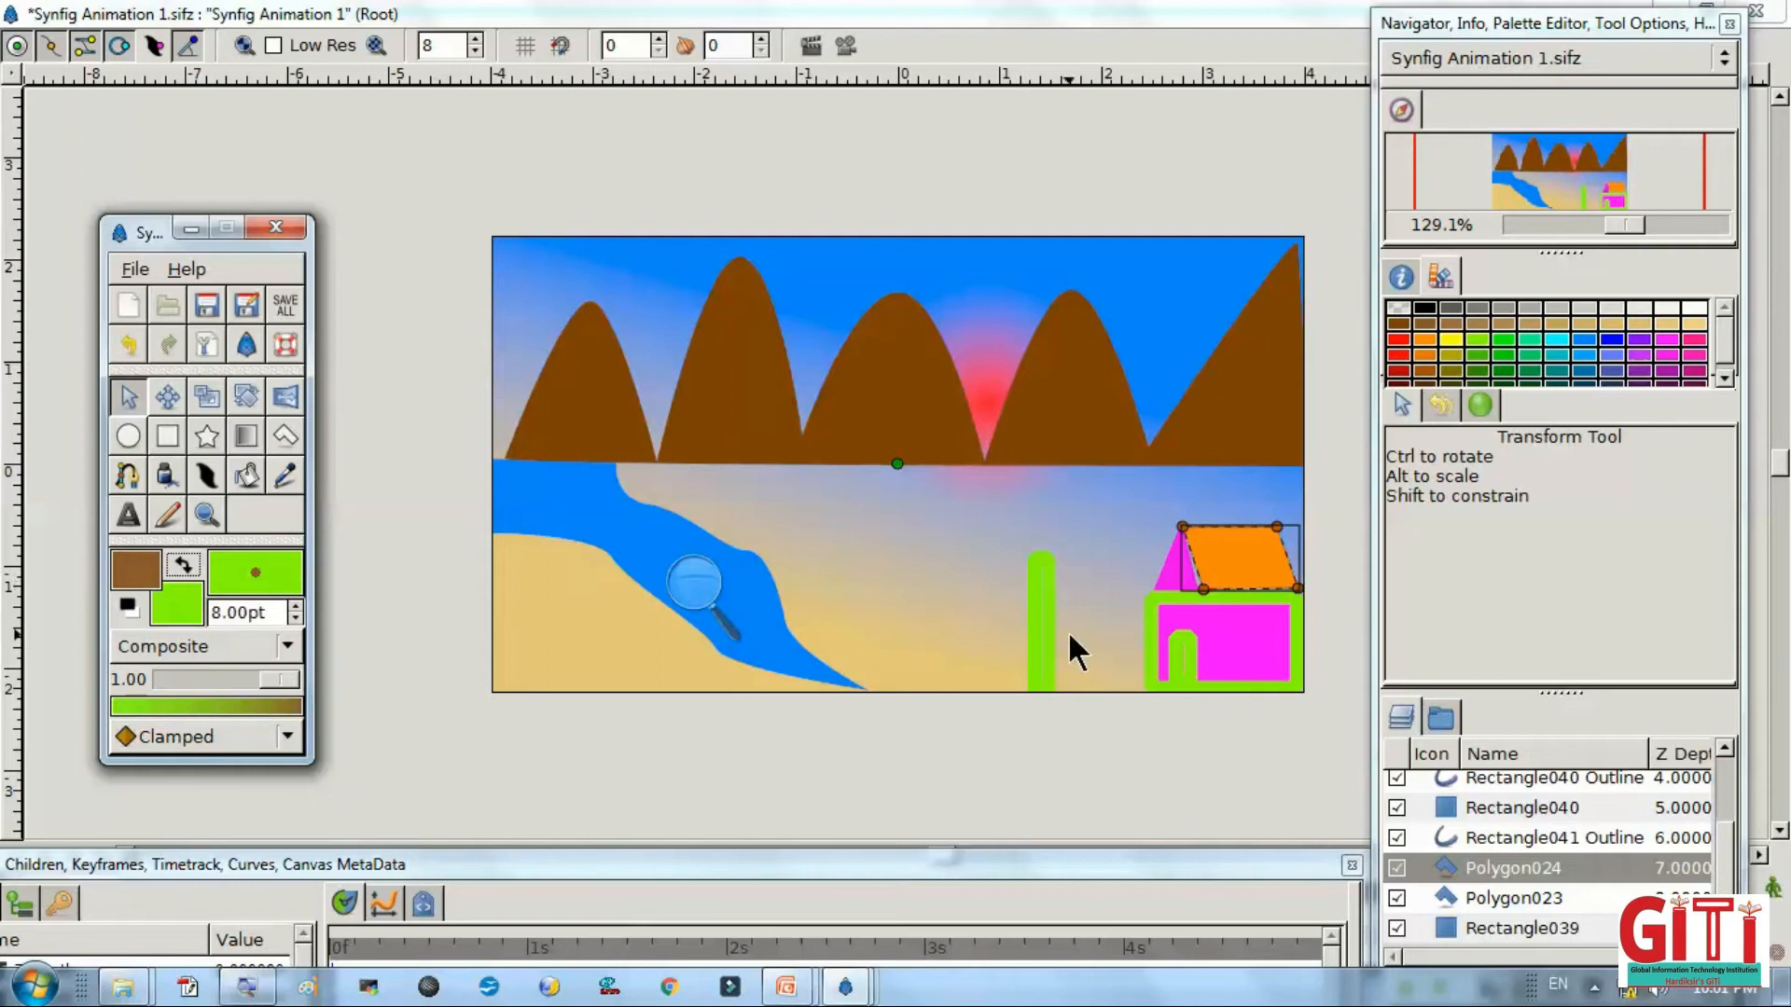
left_click(1032, 642)
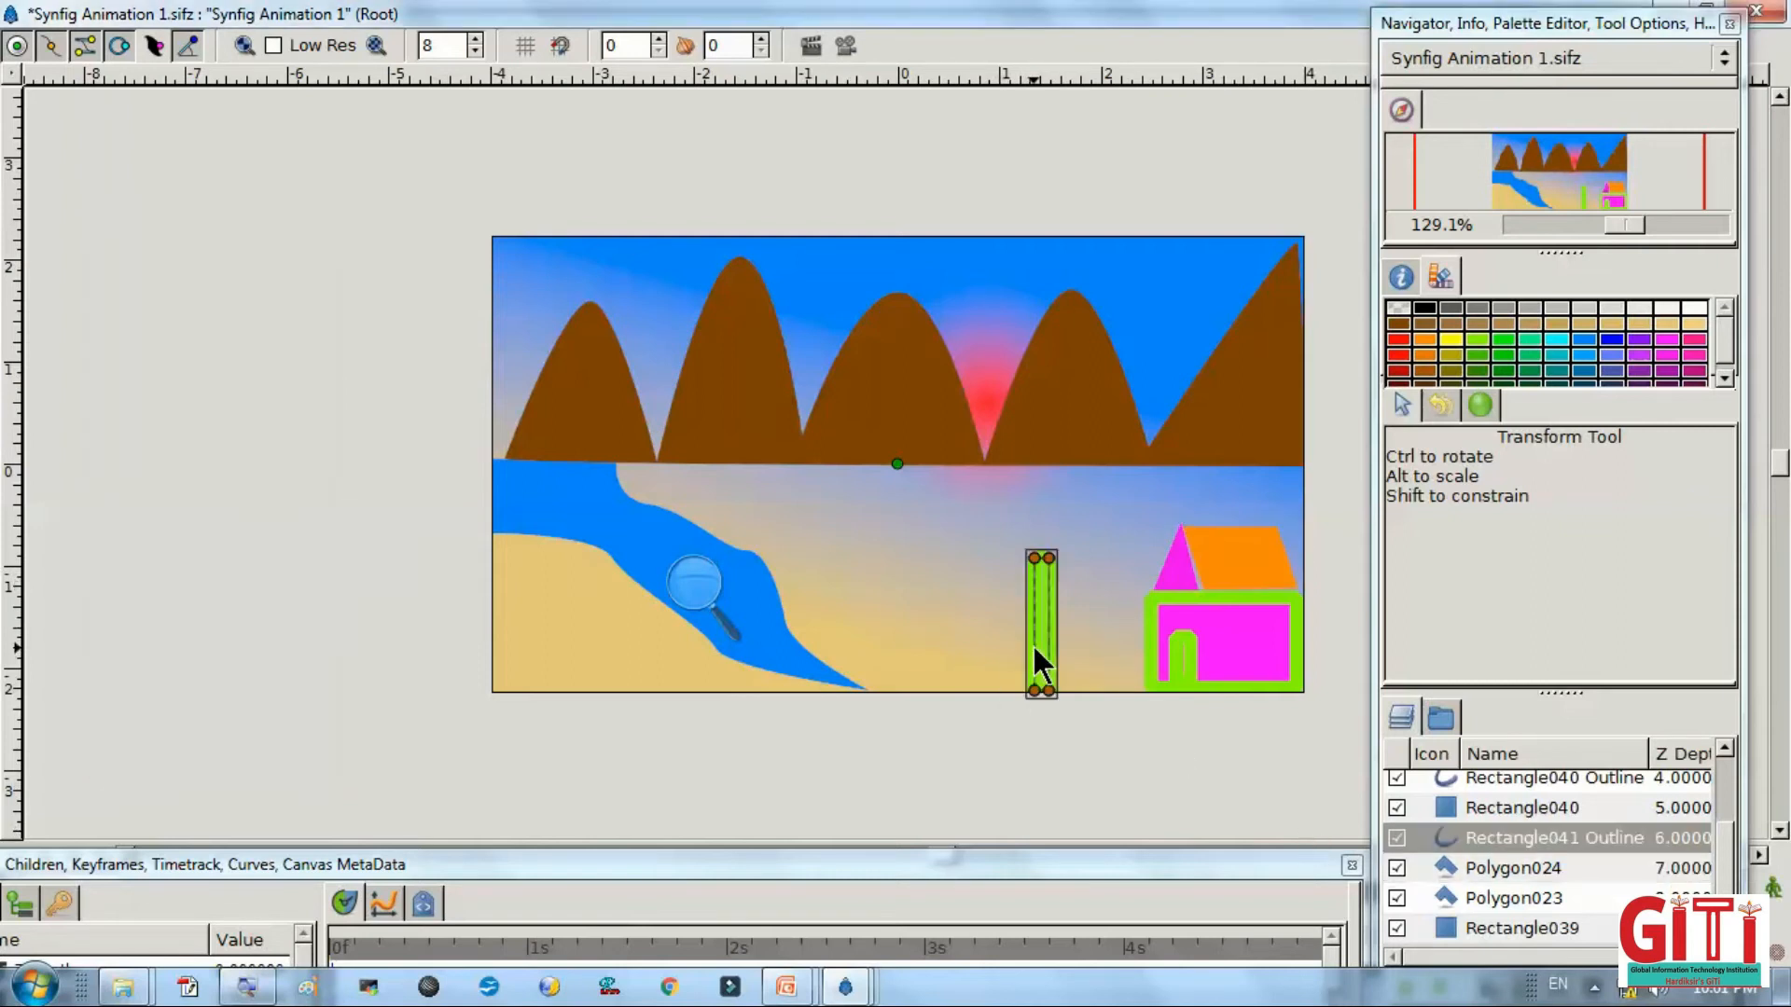
right_click(1033, 644)
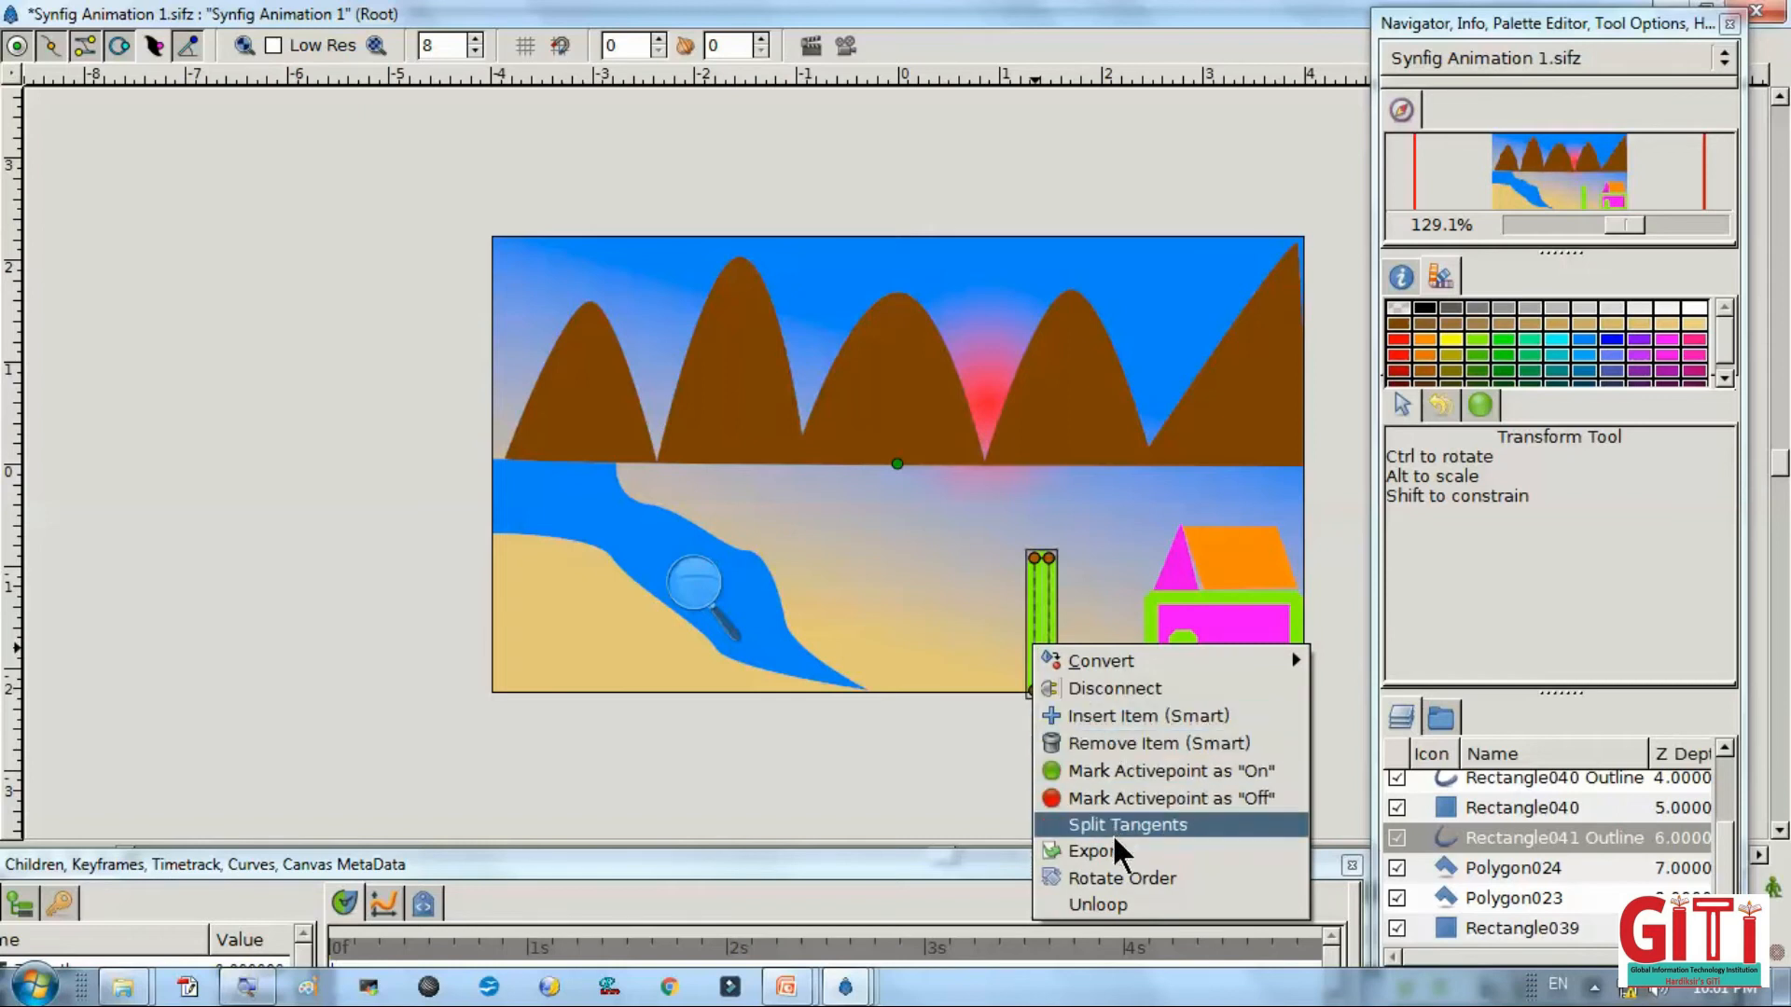
left_click(1044, 606)
right_click(1044, 606)
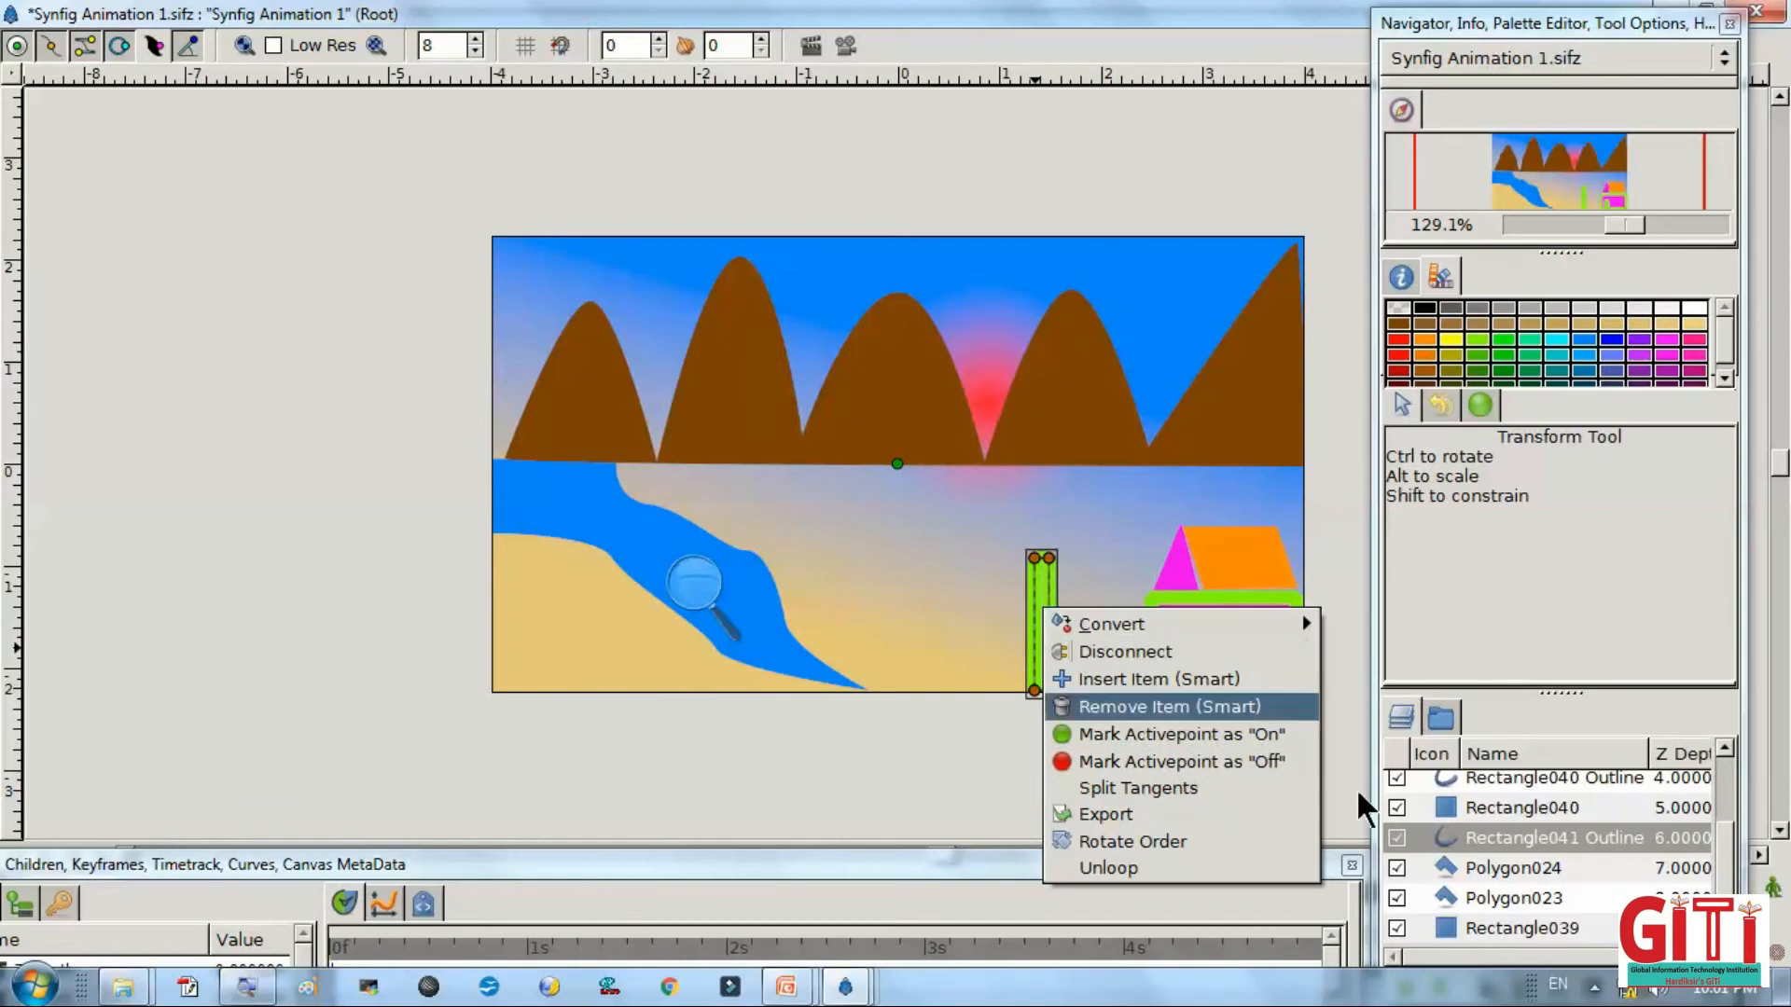
left_click(1420, 834)
right_click(1420, 836)
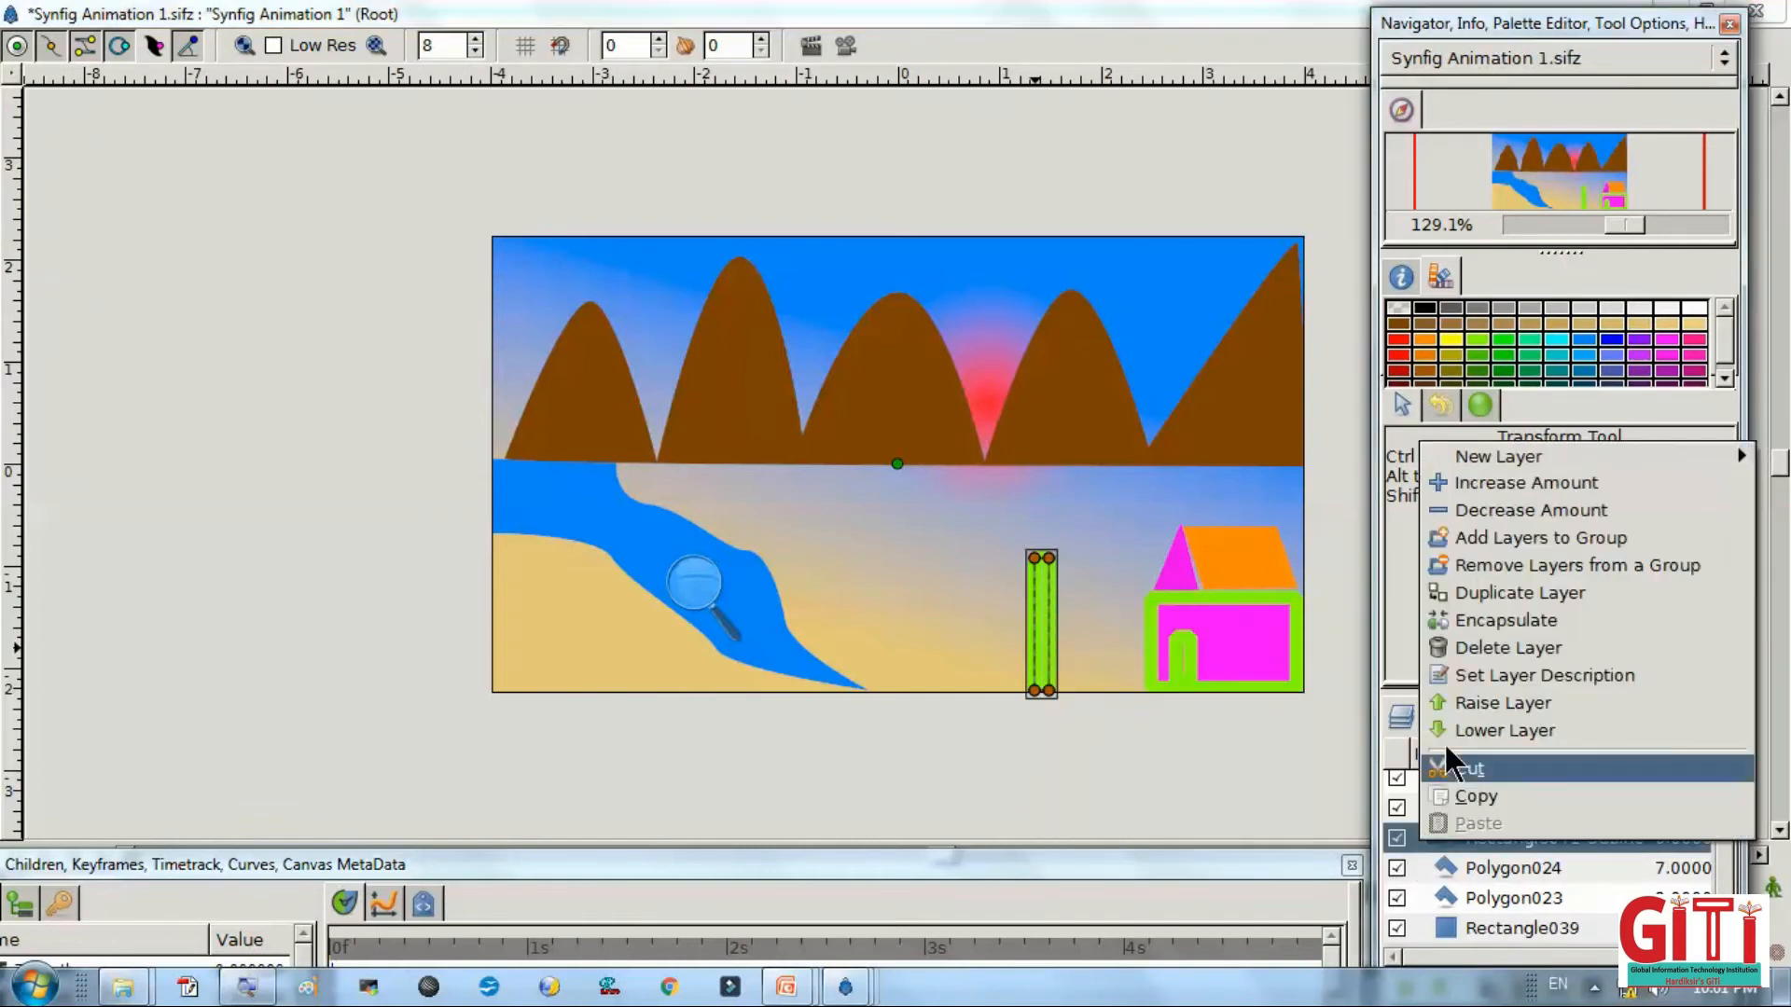
left_click(1474, 644)
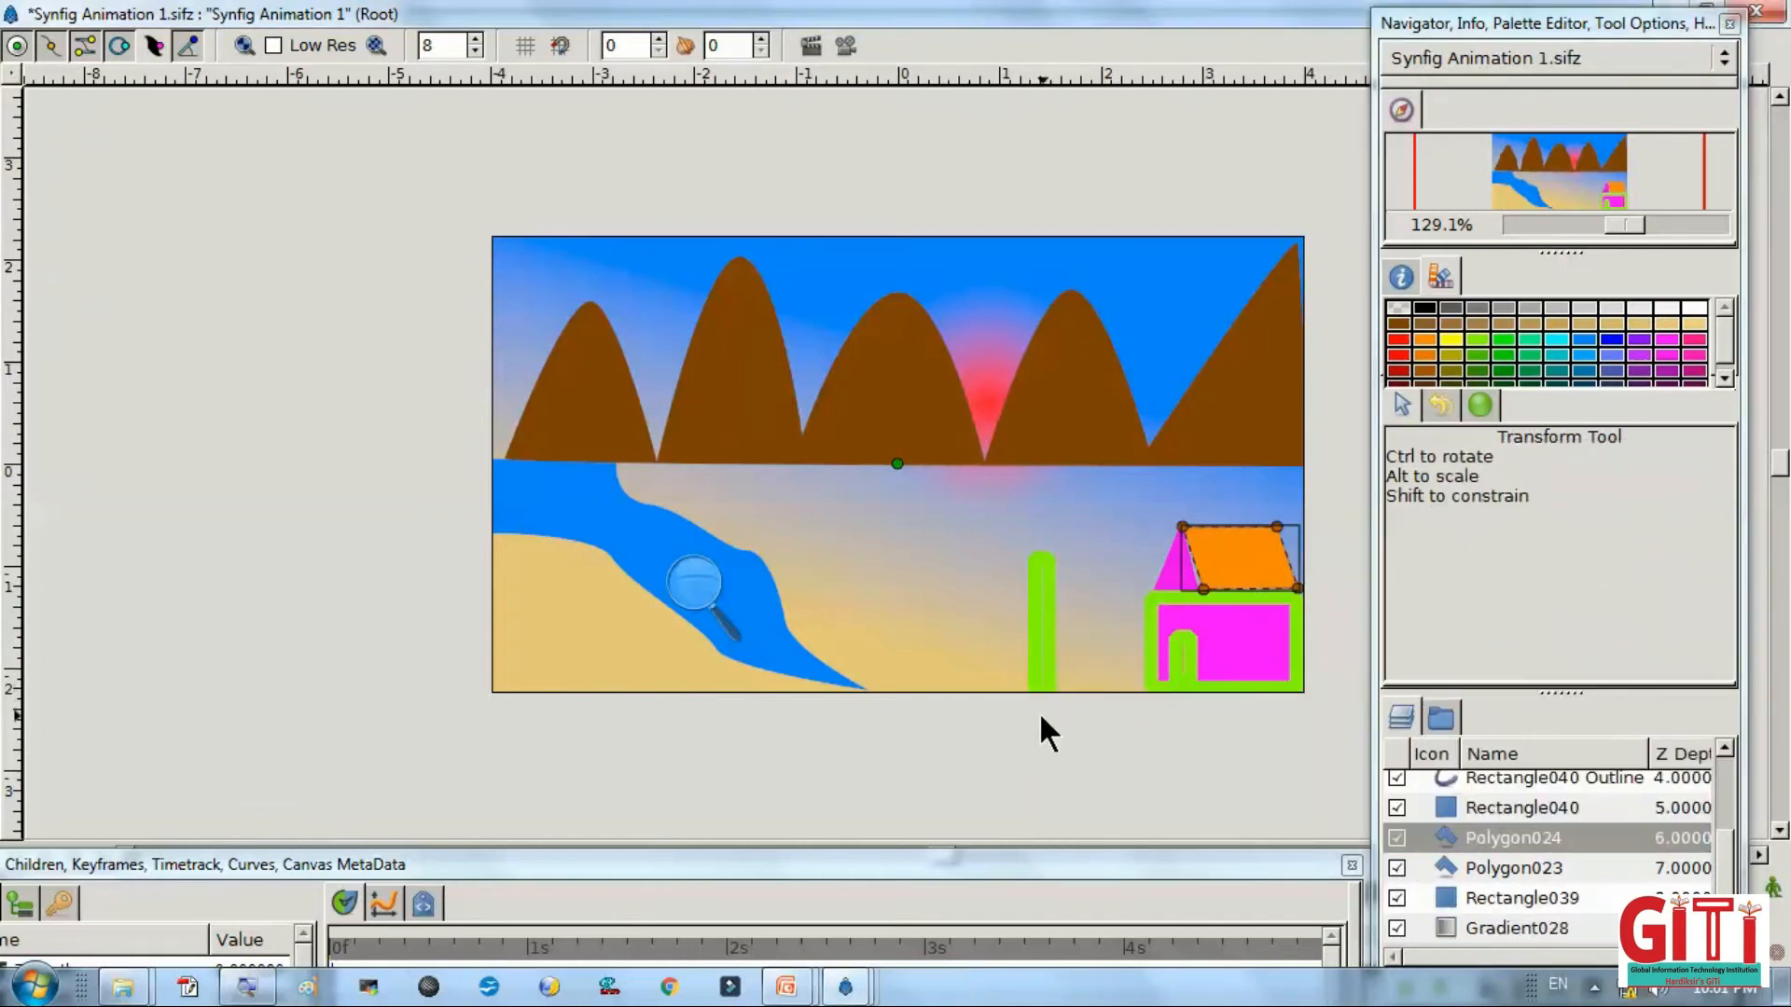
Draw a new tall, narrow trunk rectangle with a brown outline, green fill and plant foliage between the river and the house.
left_click(489, 580)
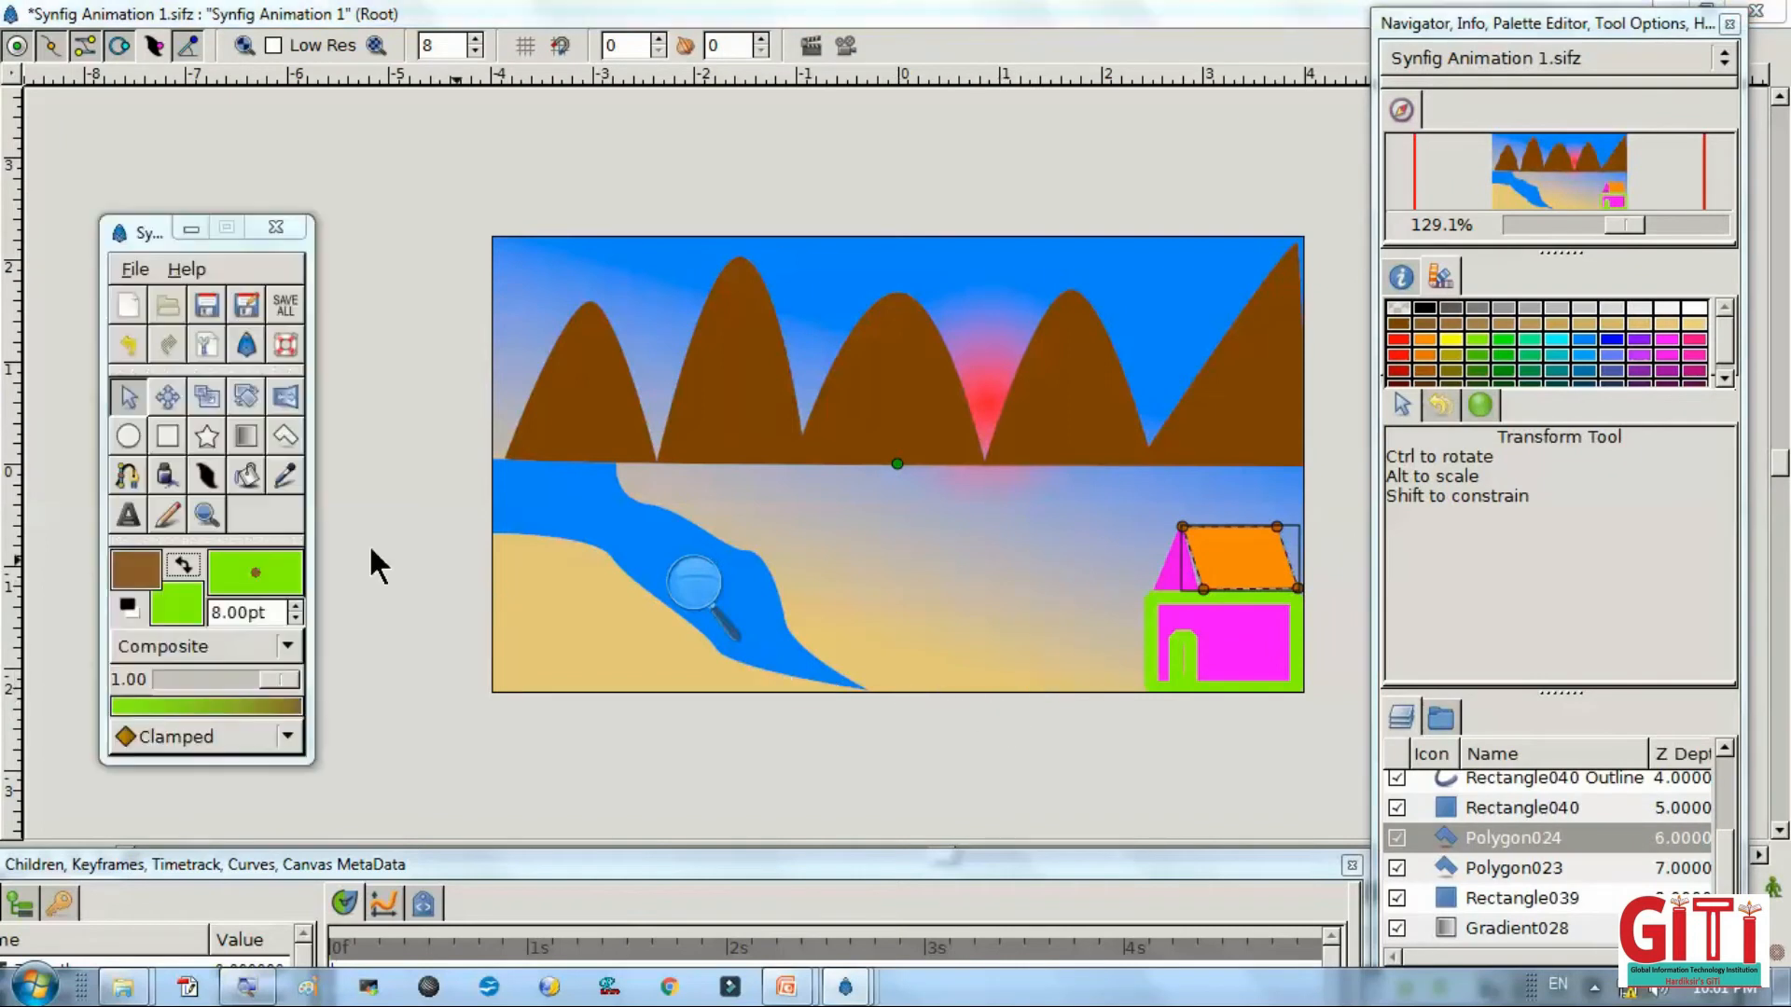
left_click(167, 435)
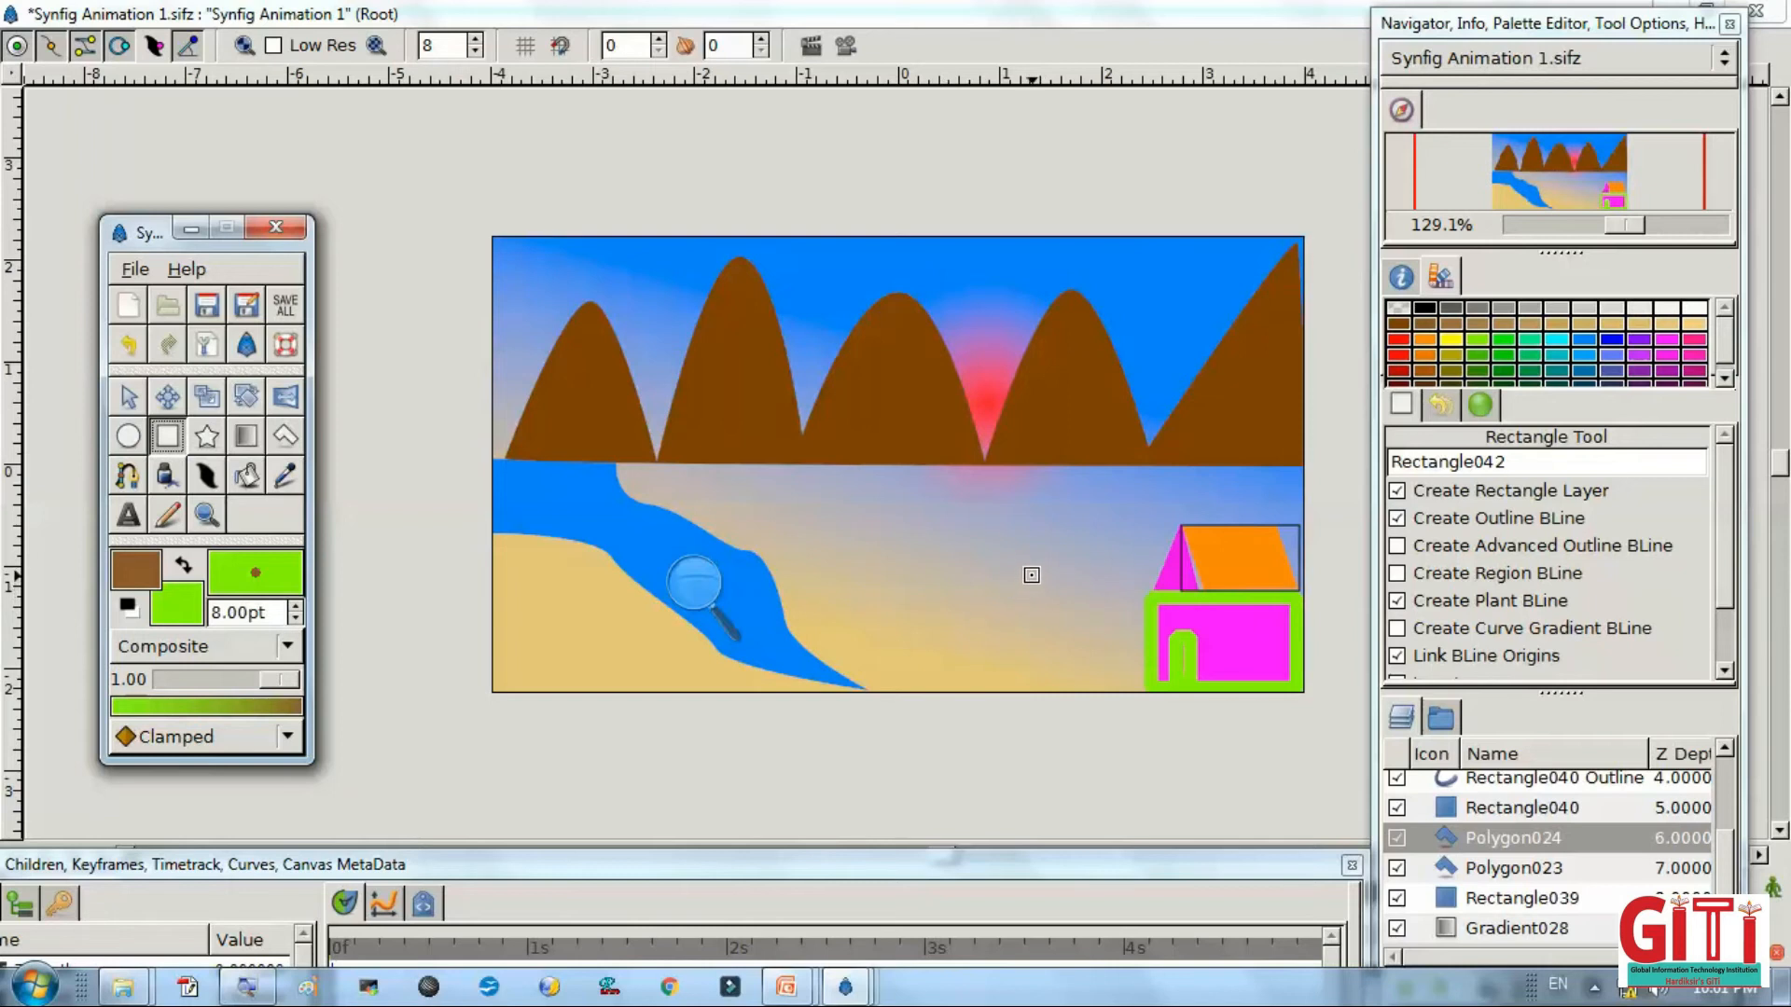
left_click_drag(1016, 560, 1027, 688)
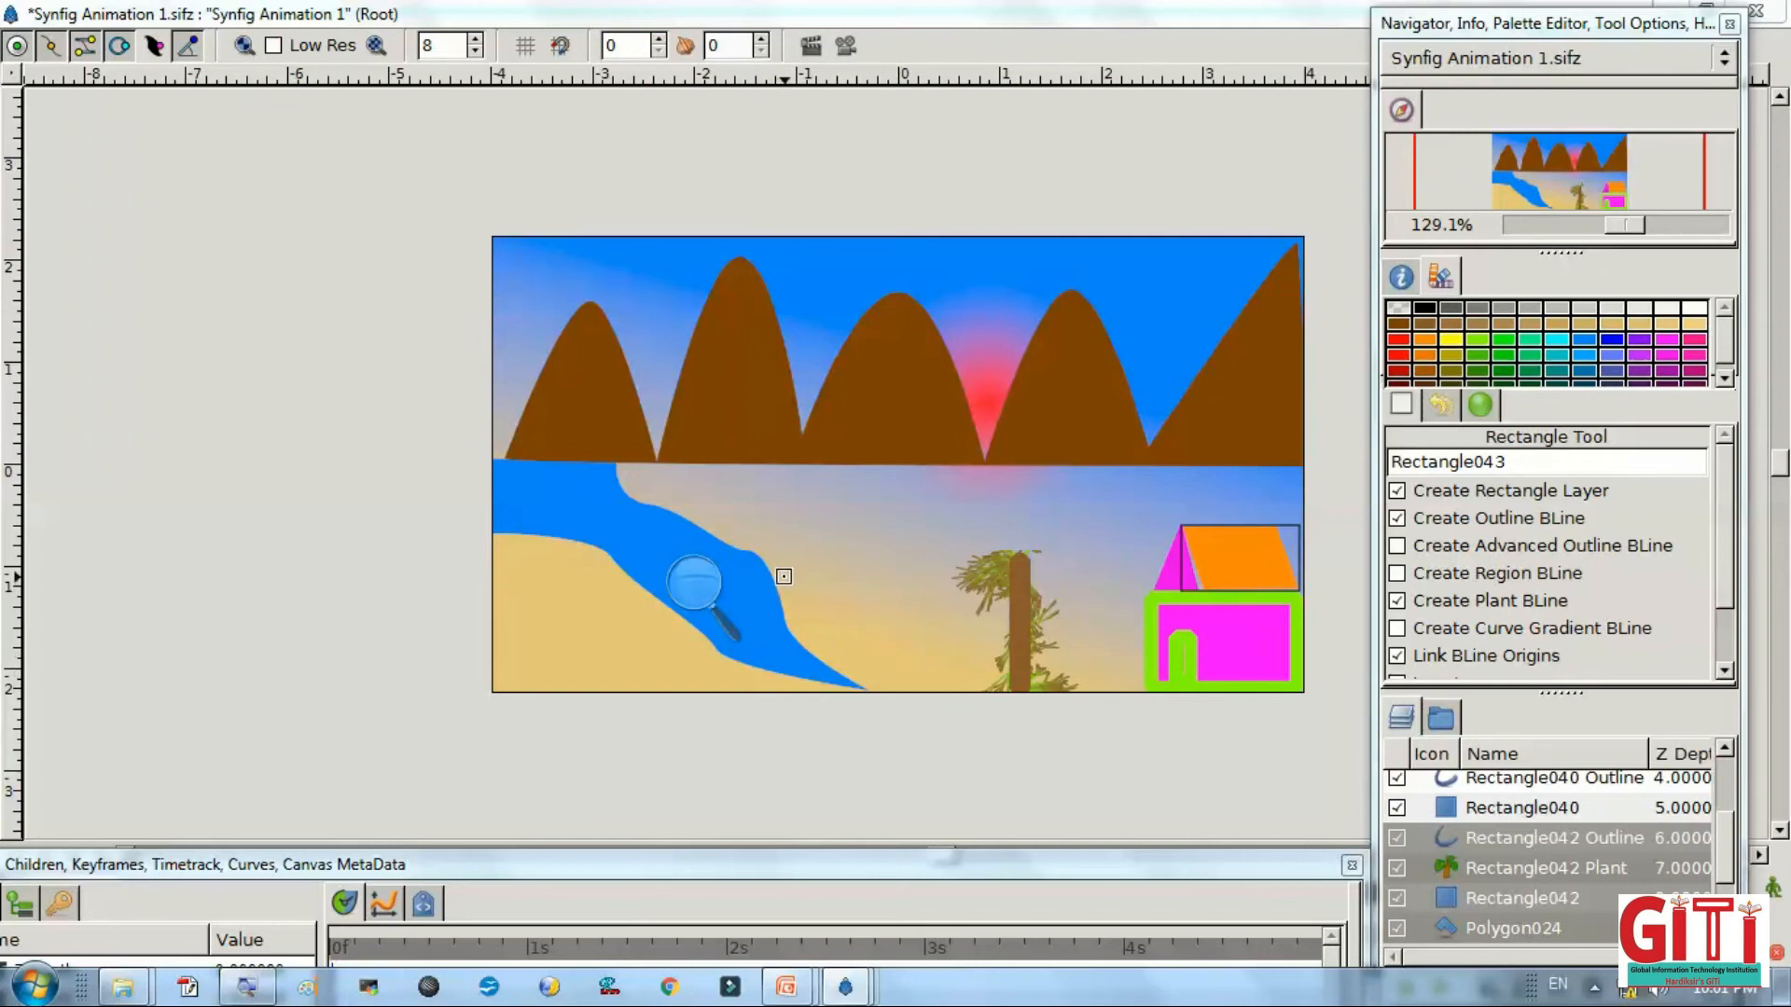
key("alt+Tab")
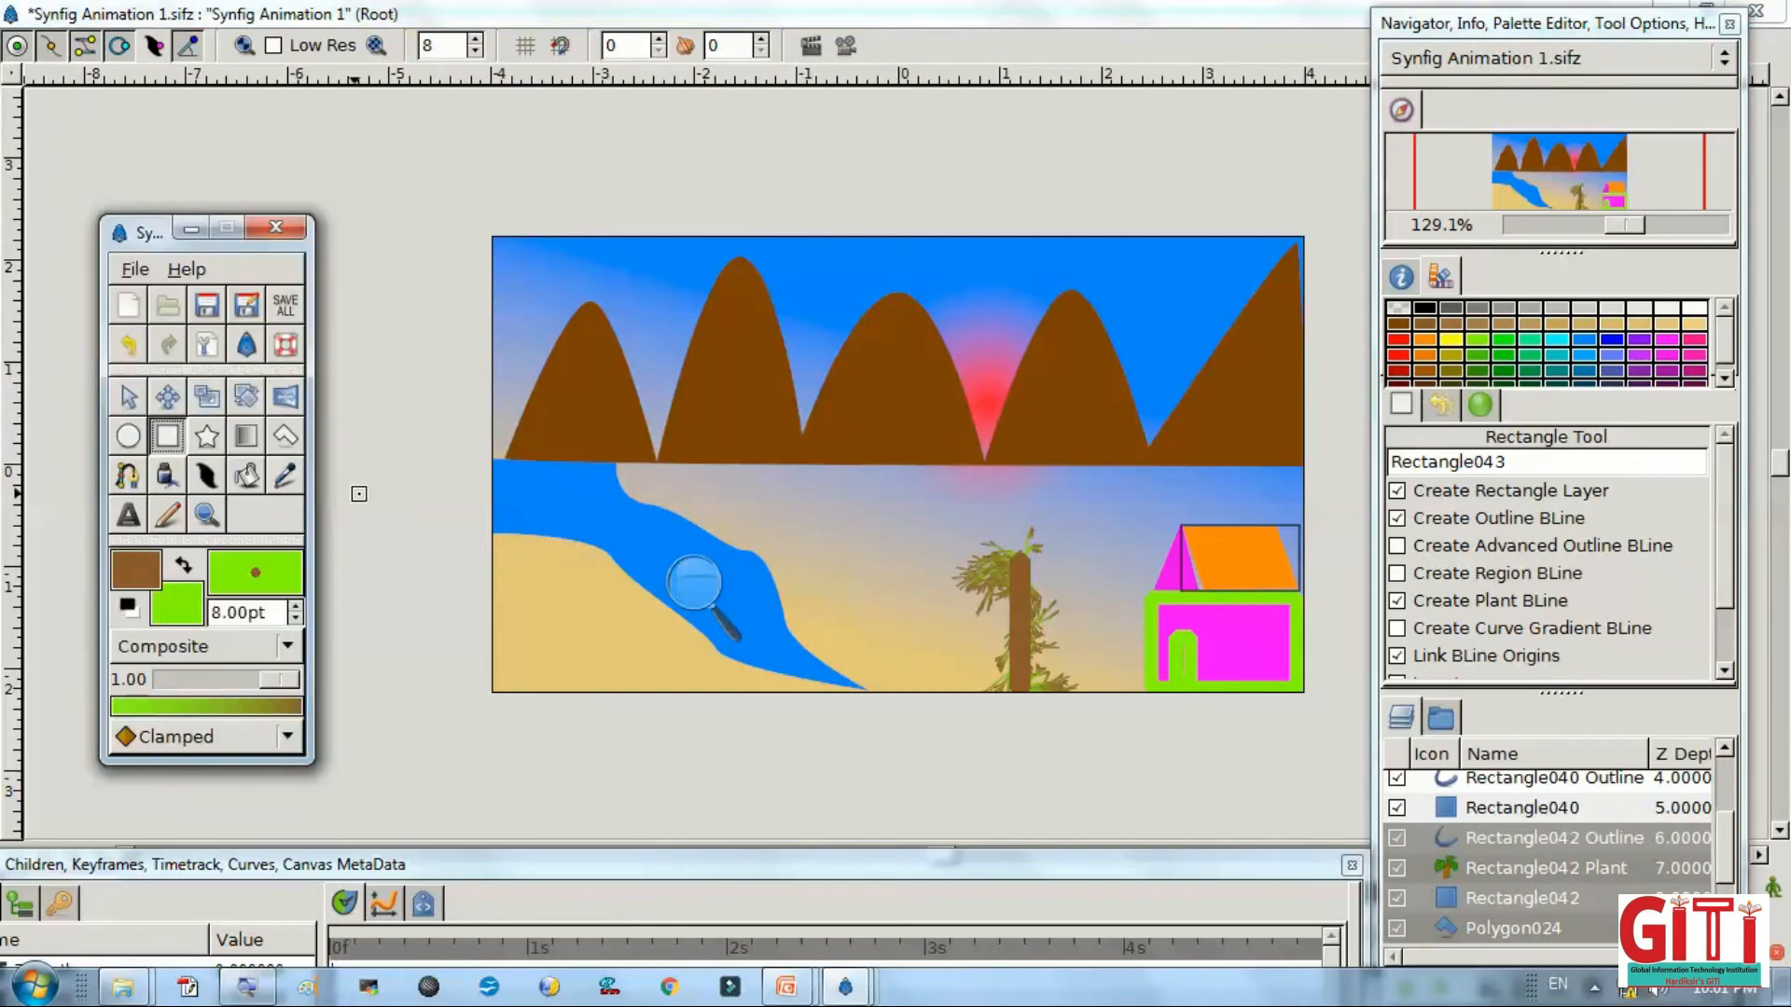
Choose the Star tool and set a dark green outline colour and a lighter green fill colour.
left_click(195, 440)
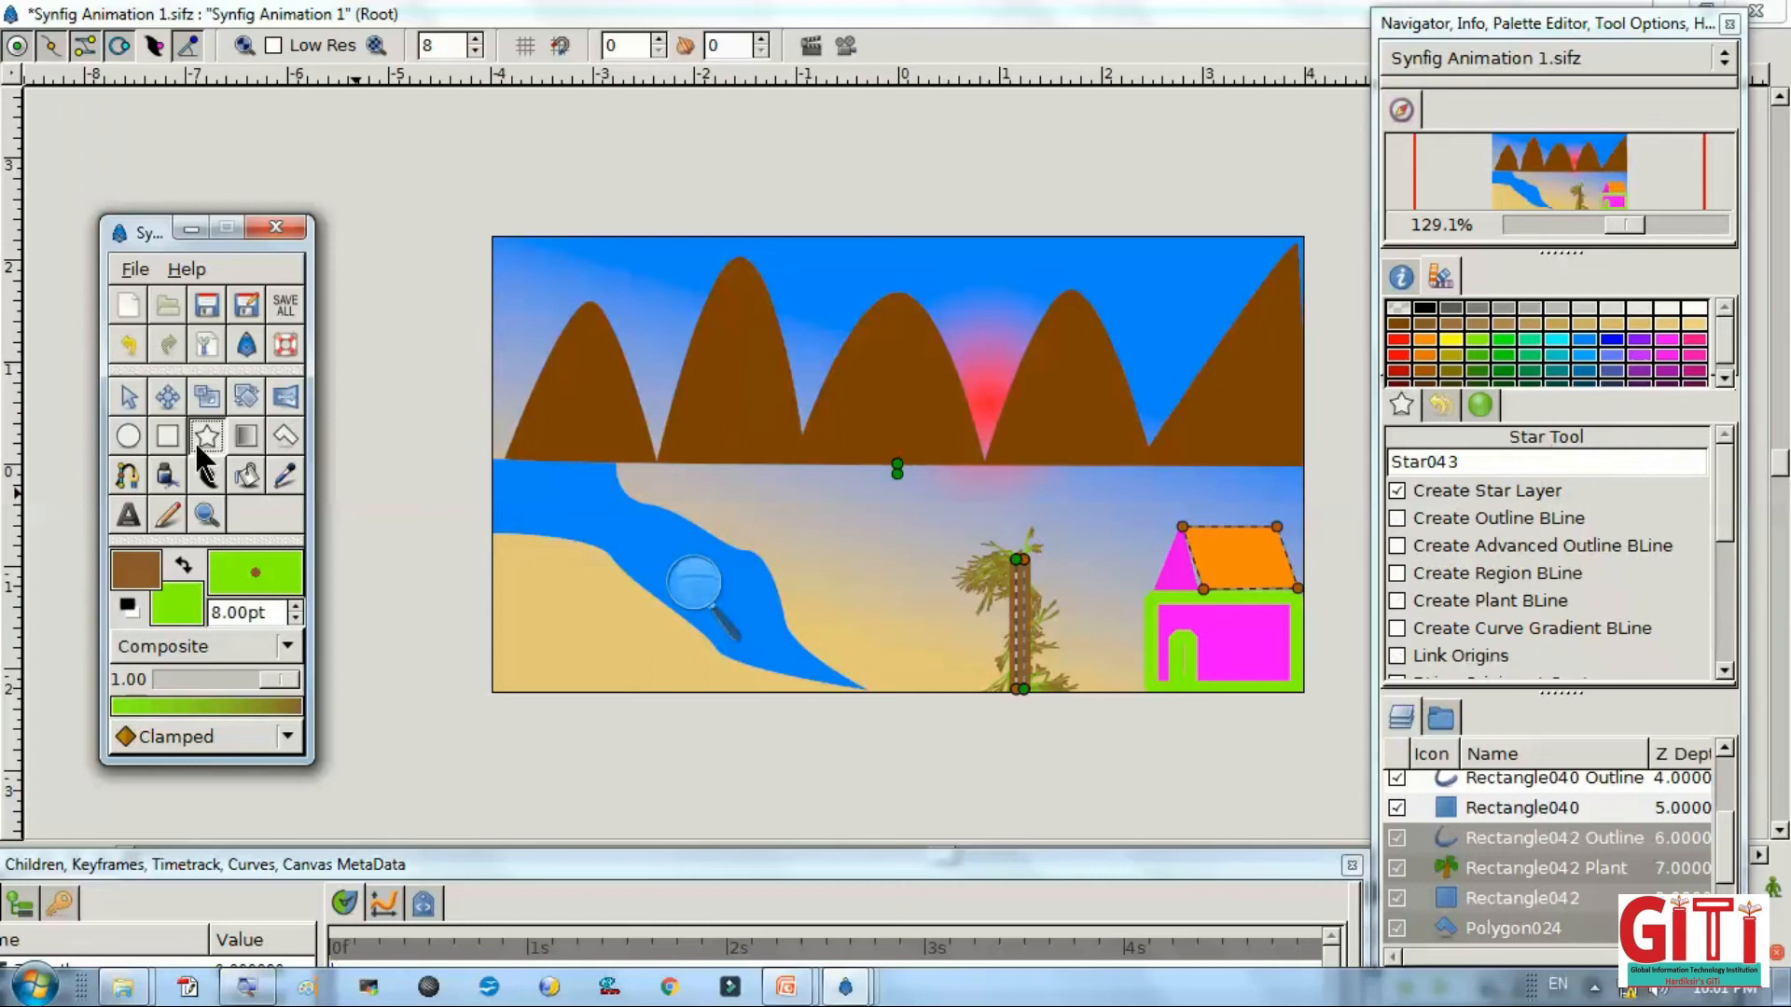
left_click(1511, 371)
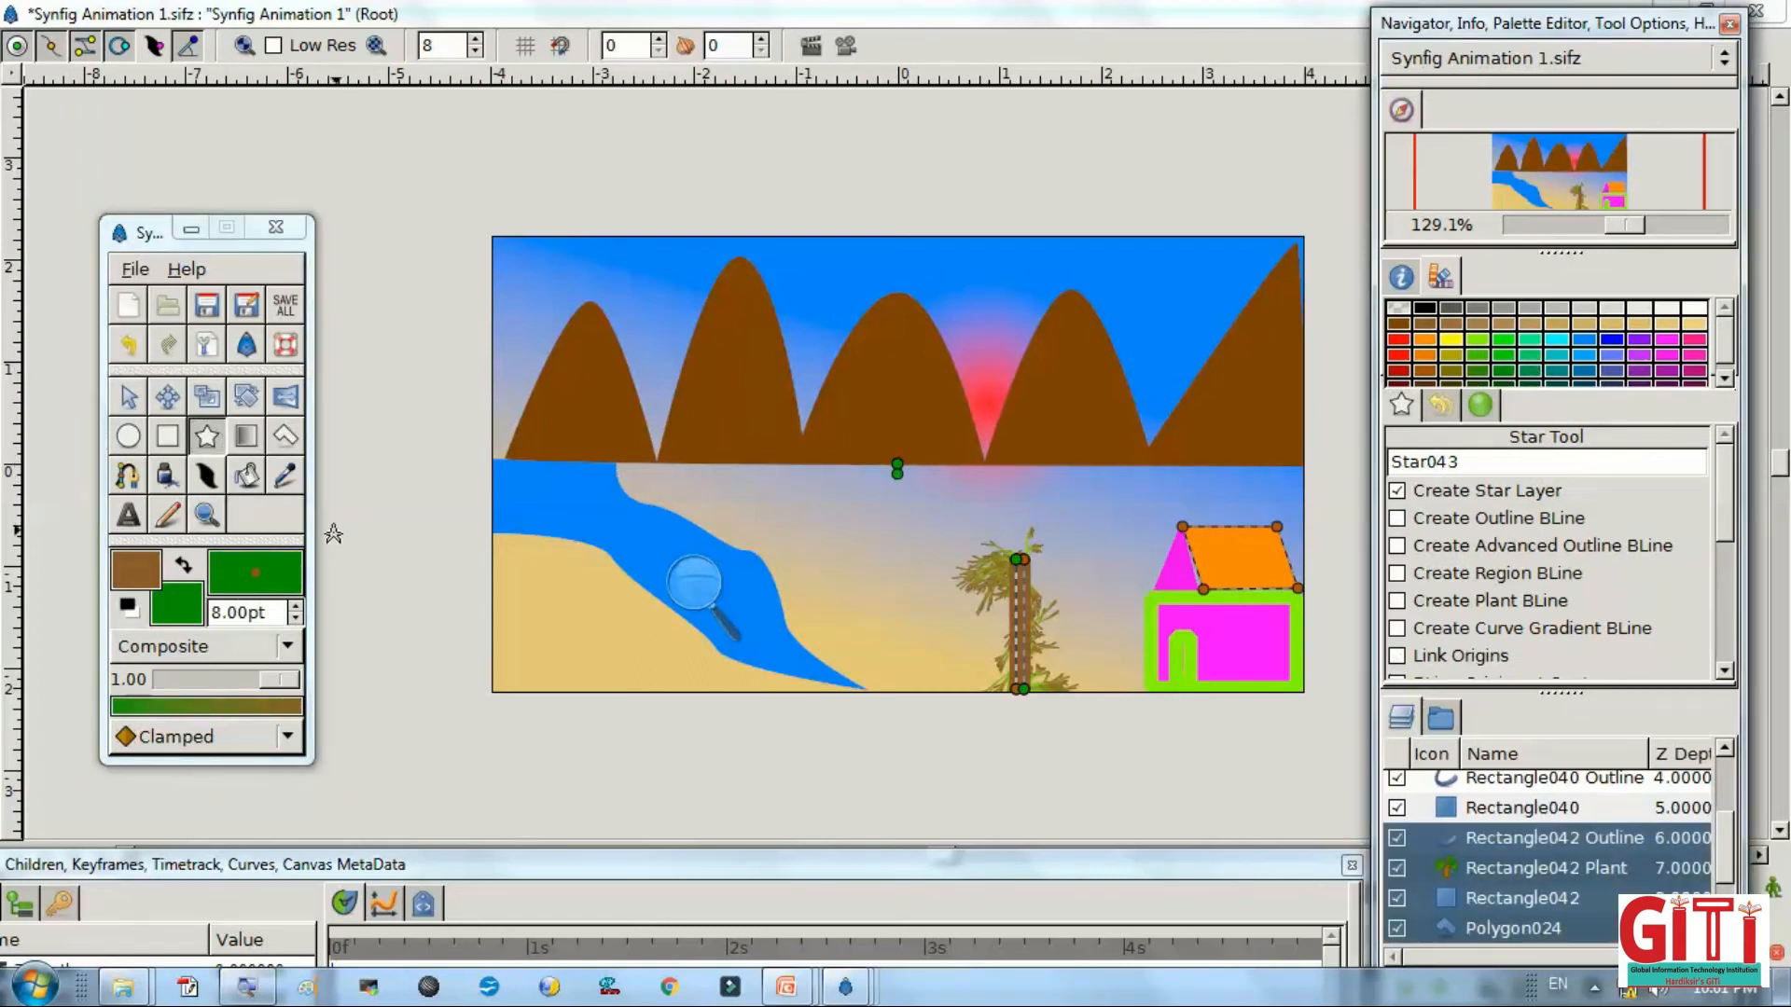
left_click(183, 564)
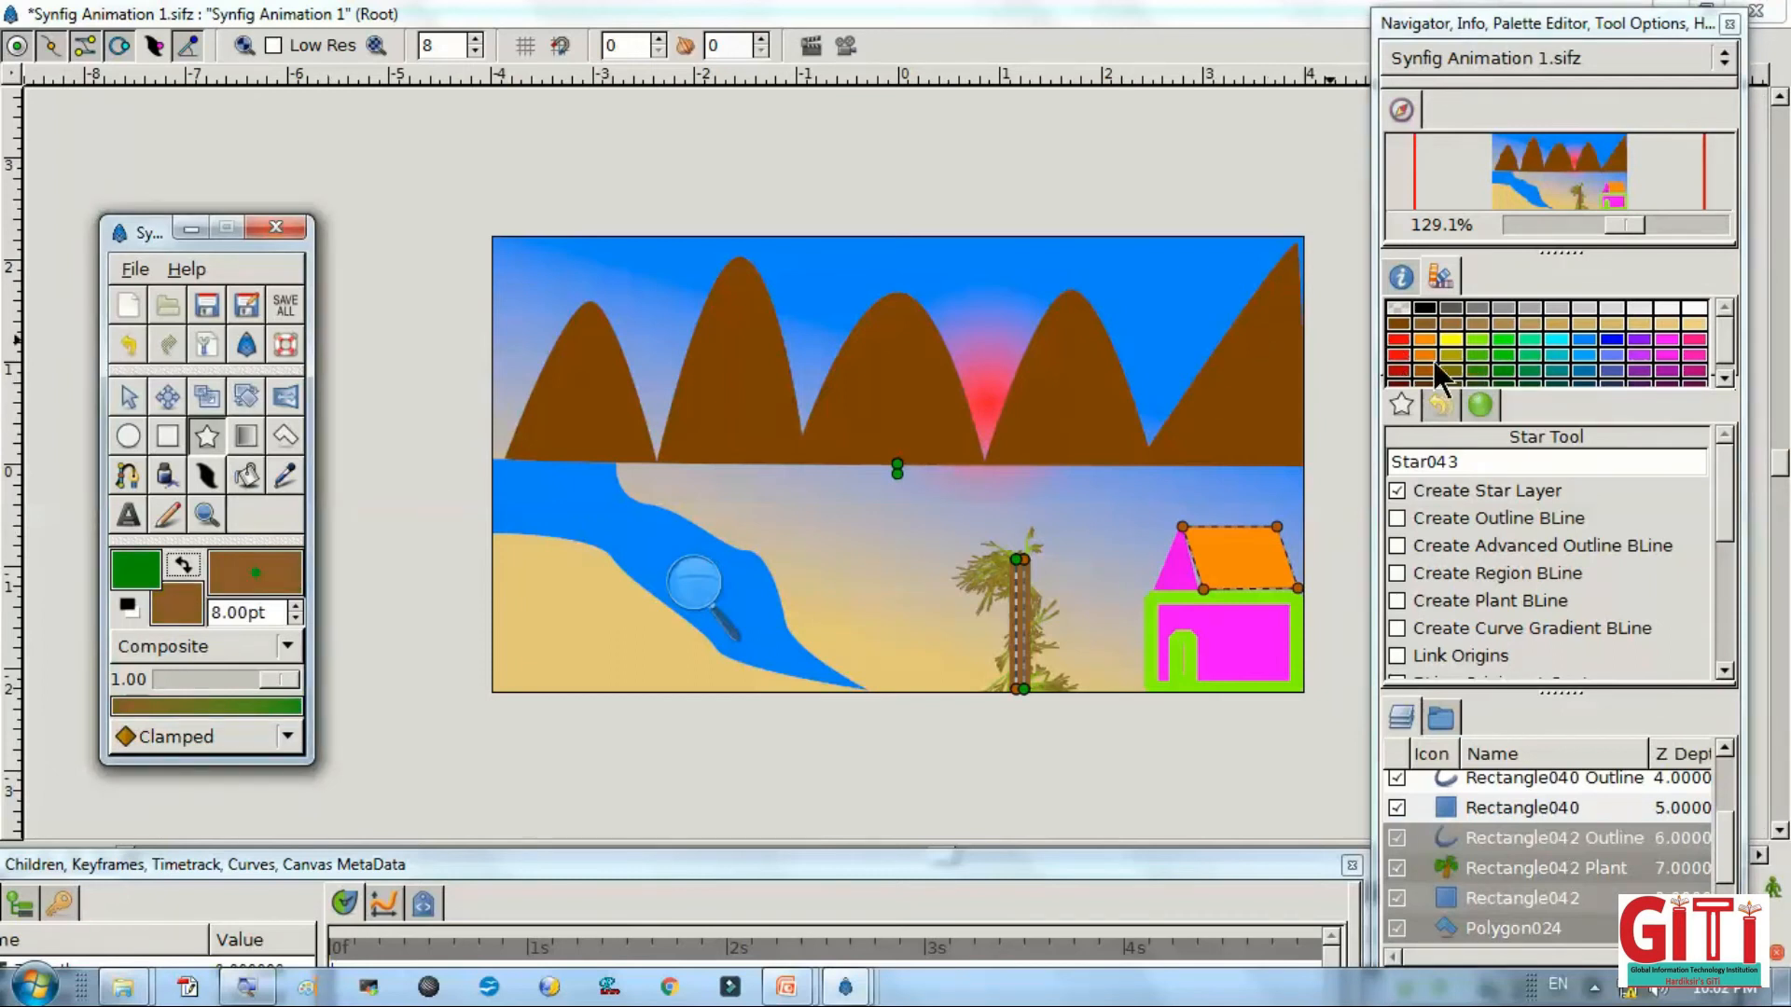
left_click(1506, 355)
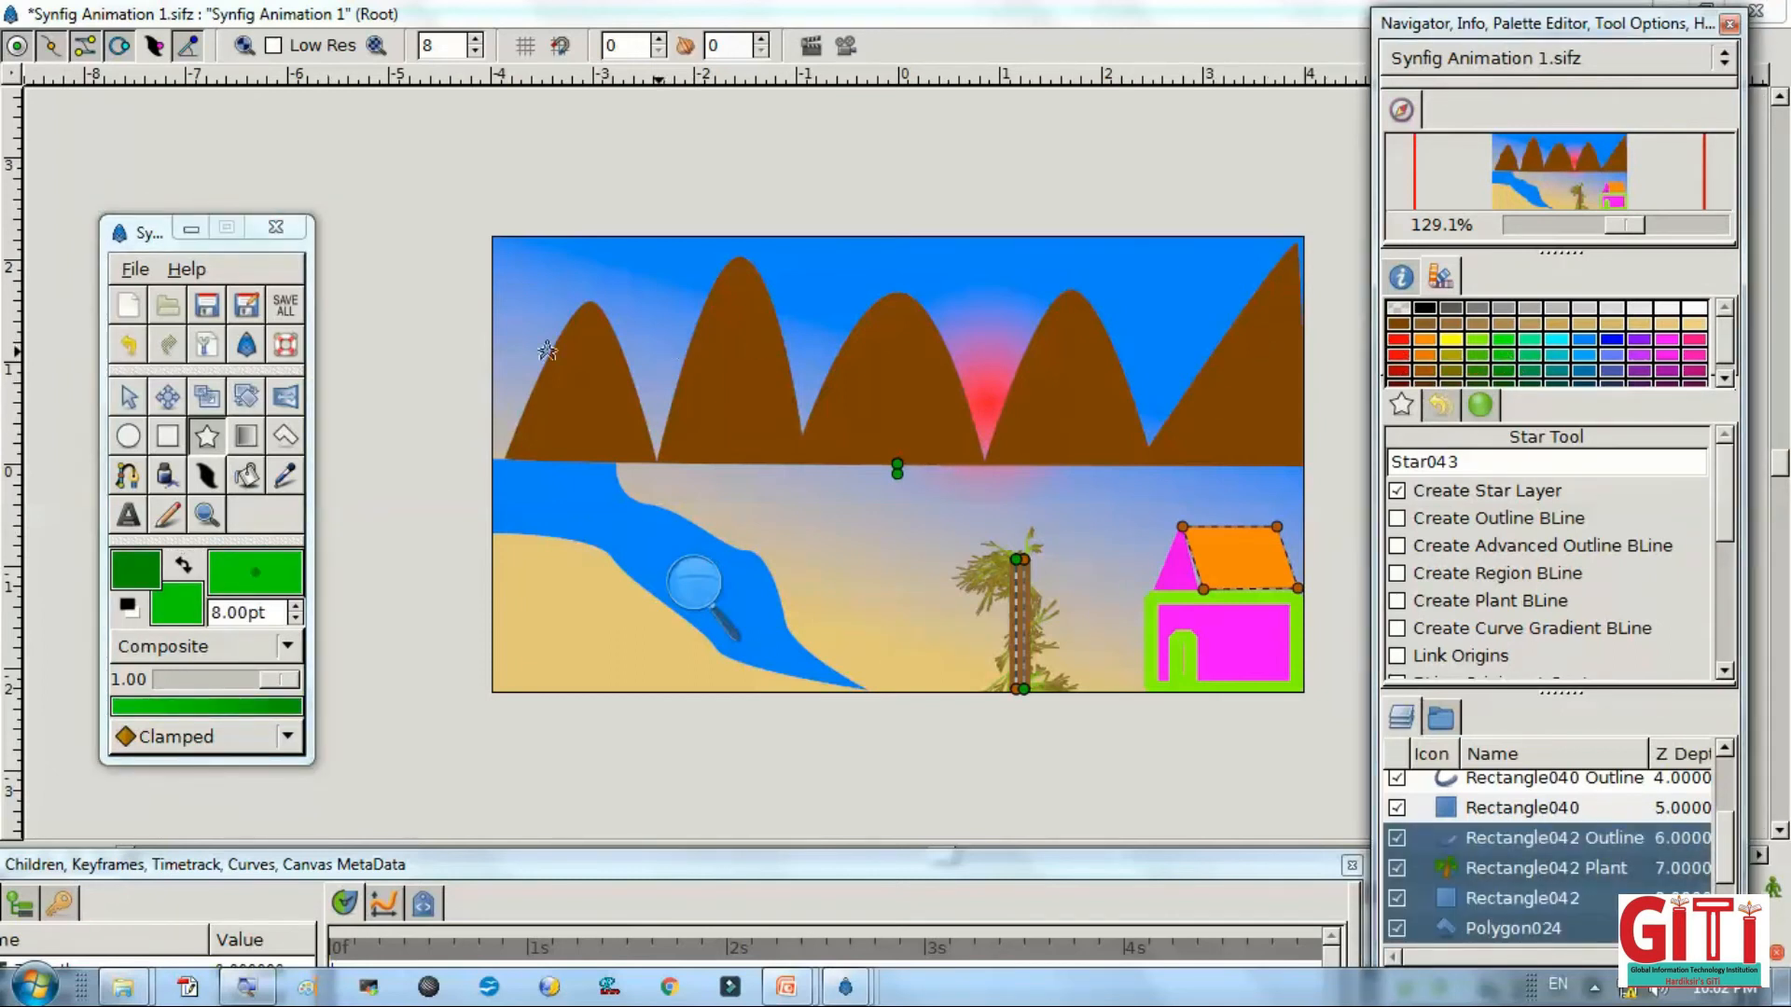
Enable plant creation for the star and set its number of points to 11.
left_click(695, 583)
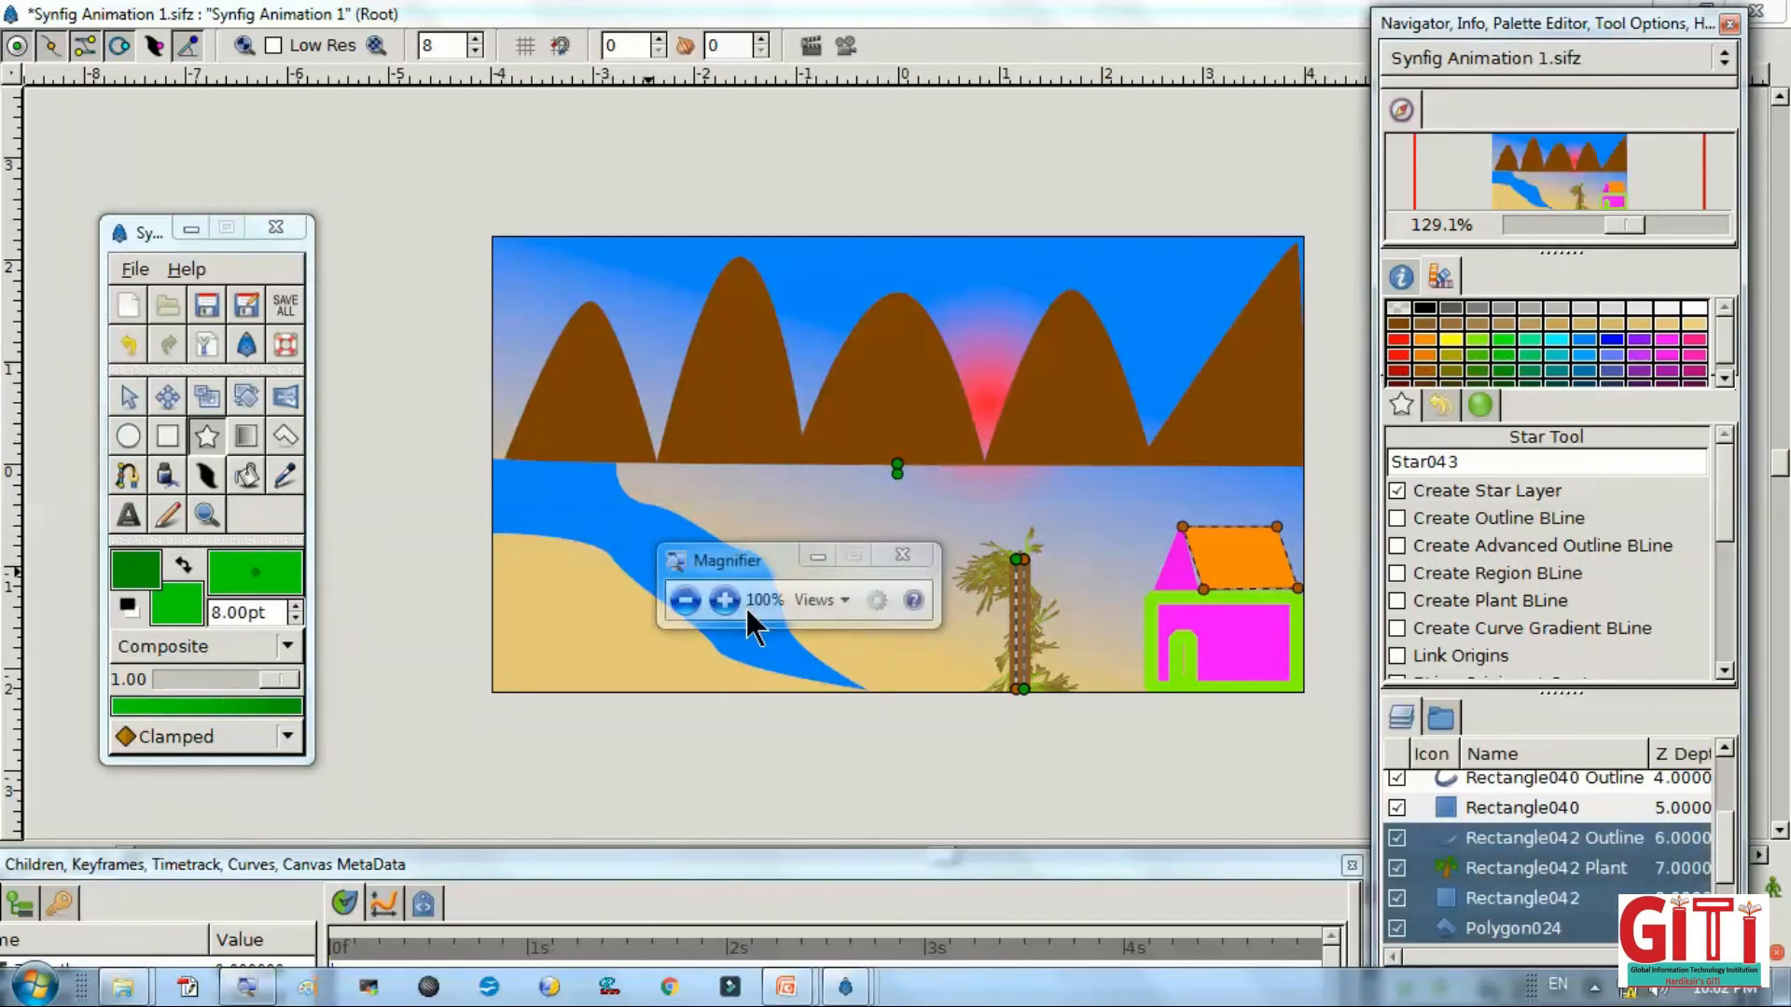
left_click(724, 601)
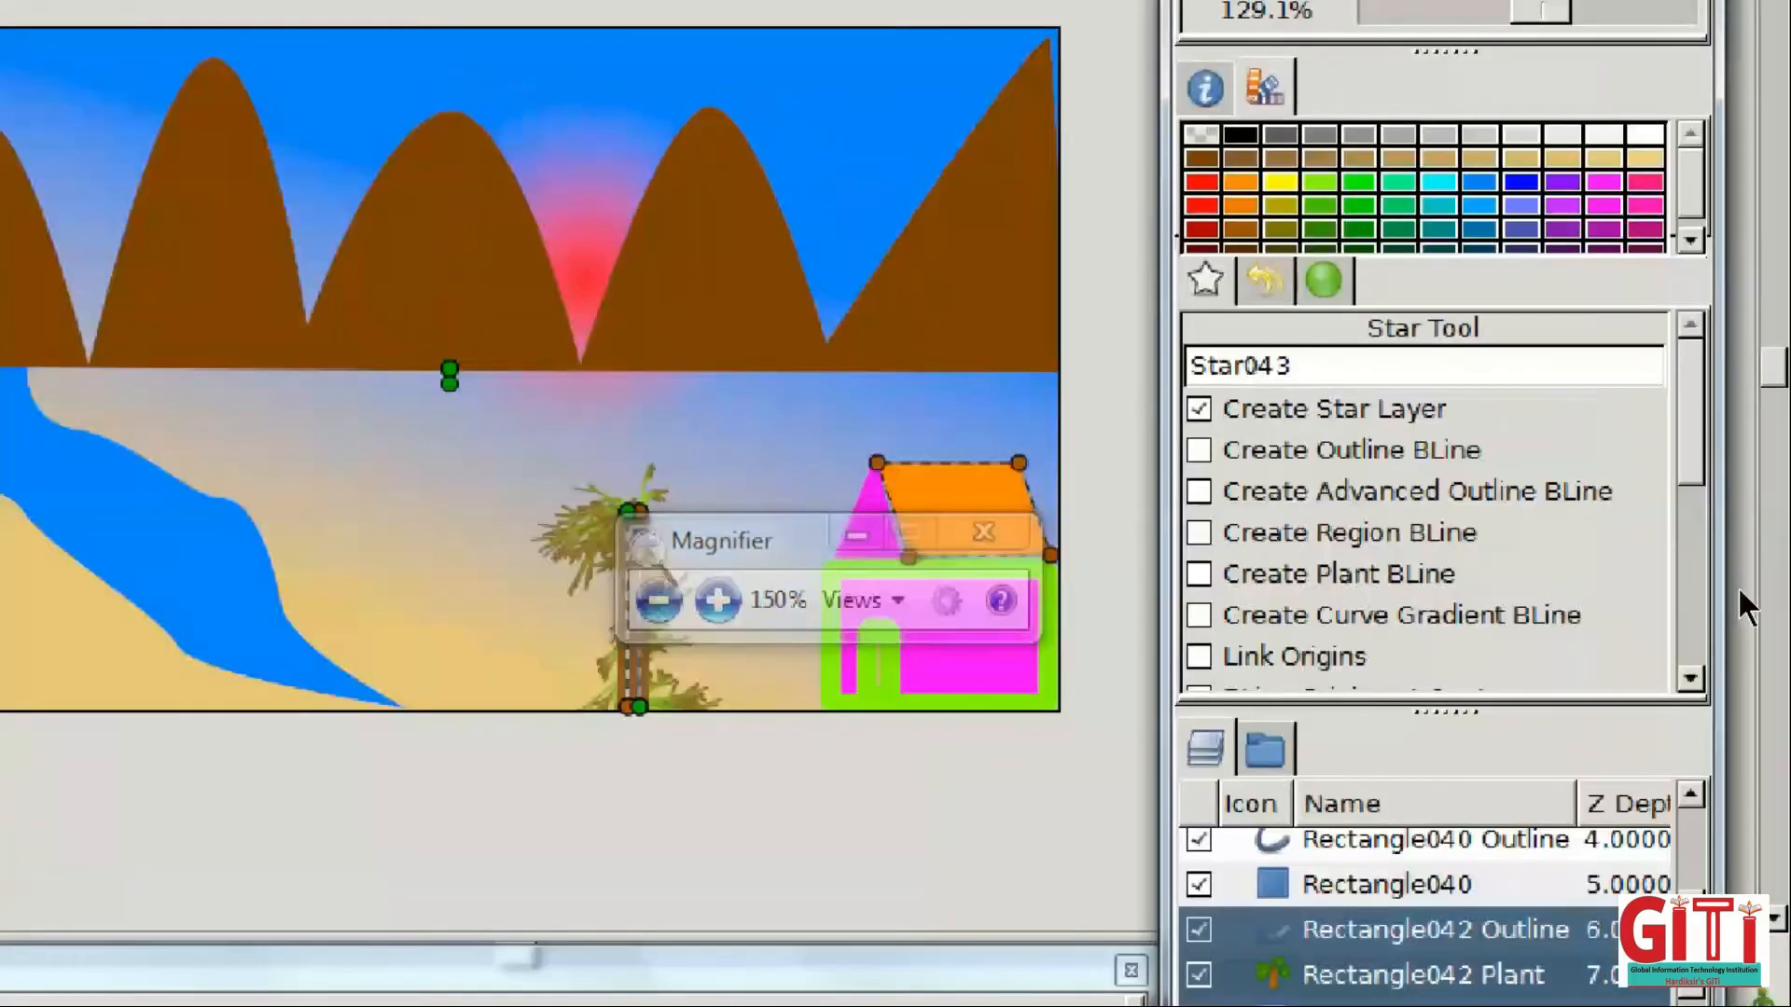
scroll(1722, 523, "down", 3)
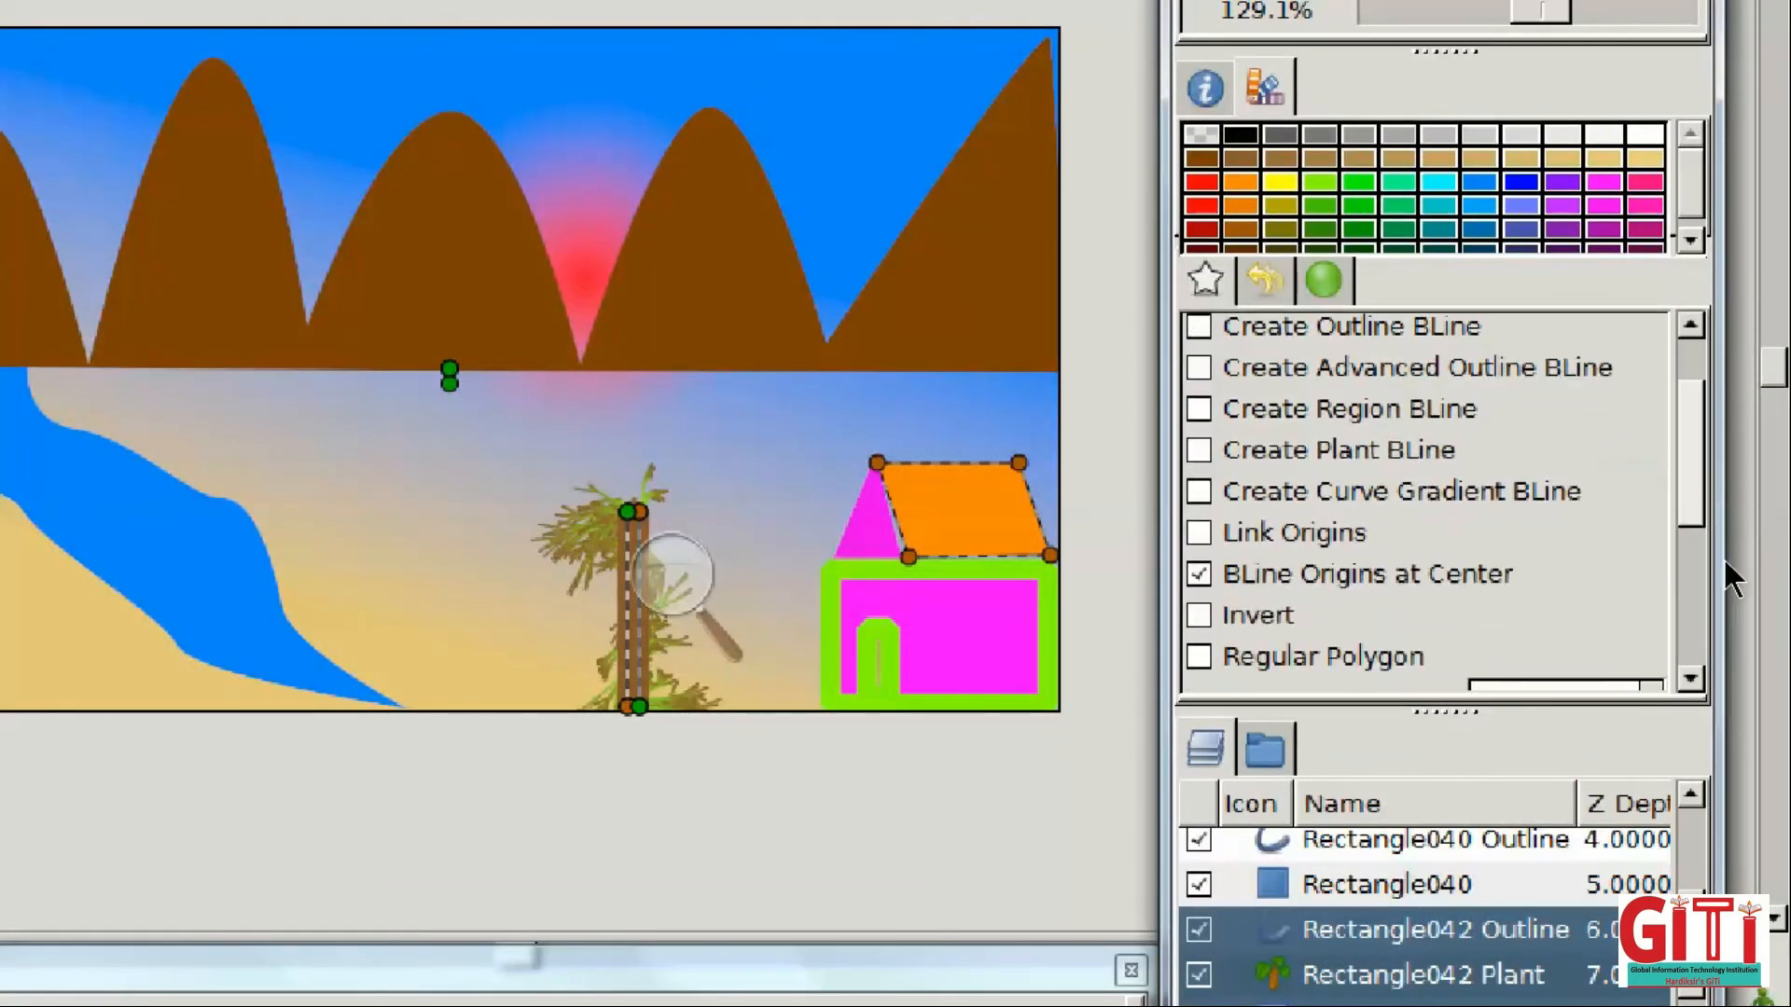
left_click(1390, 431)
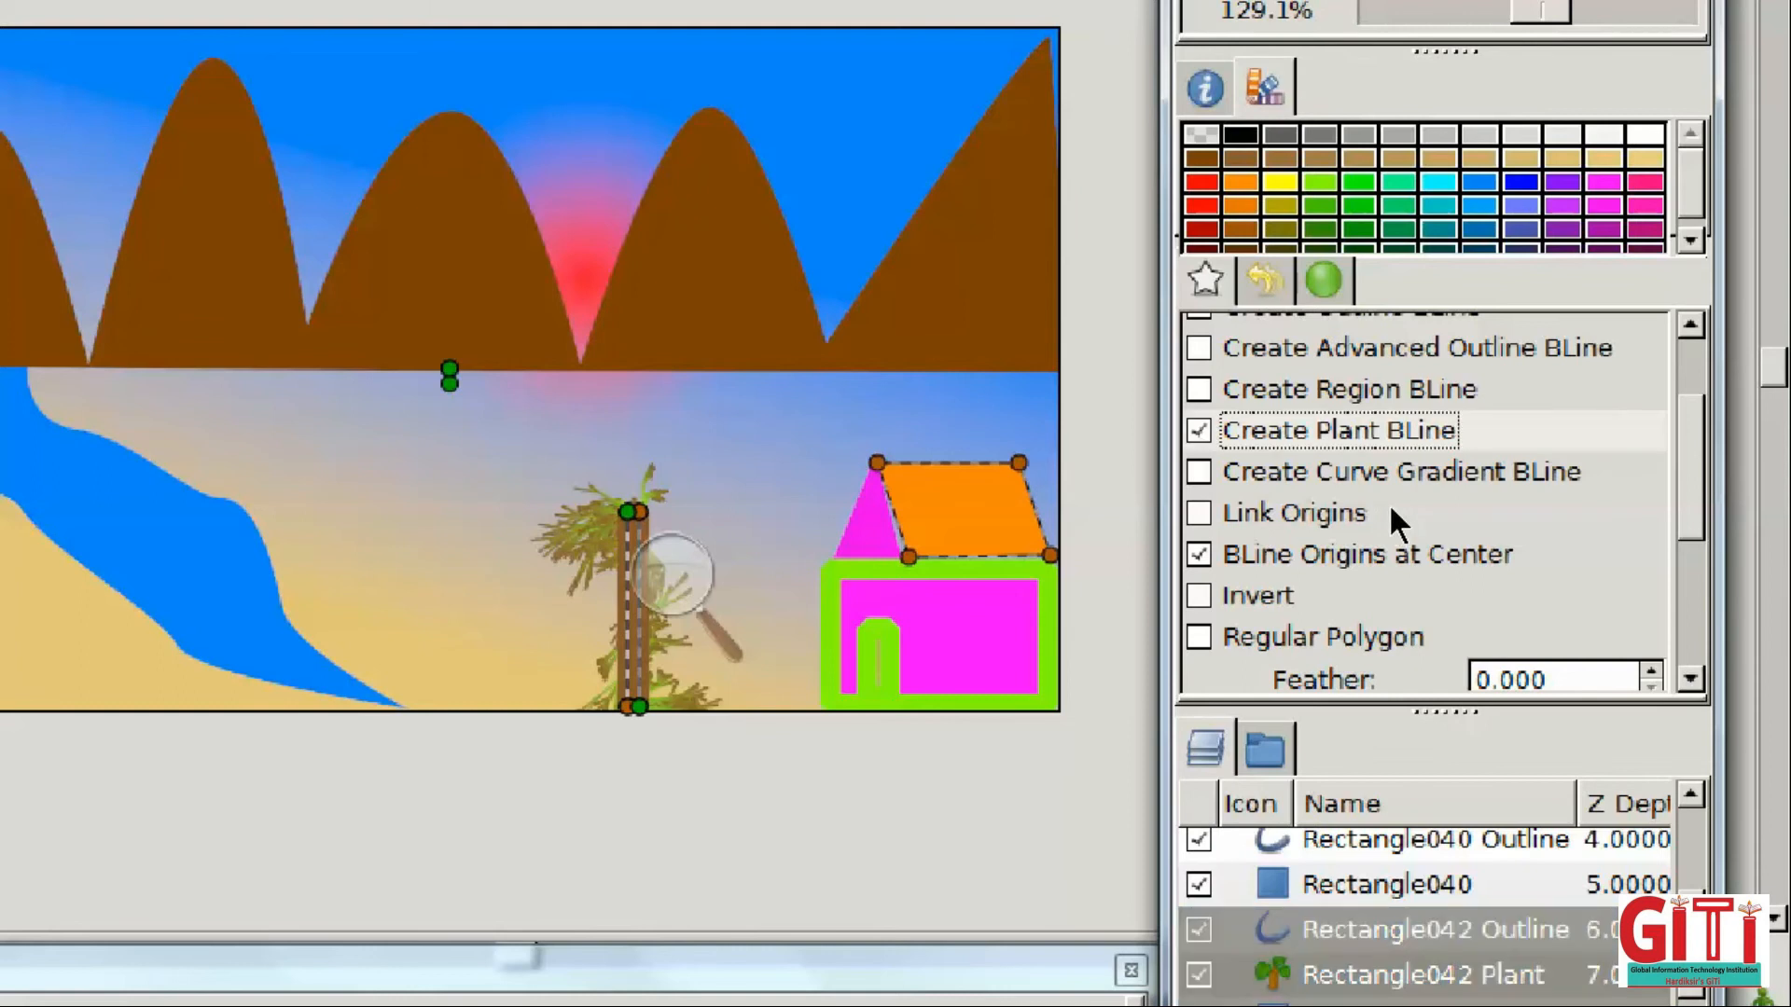
scroll(1727, 547, "down", 5)
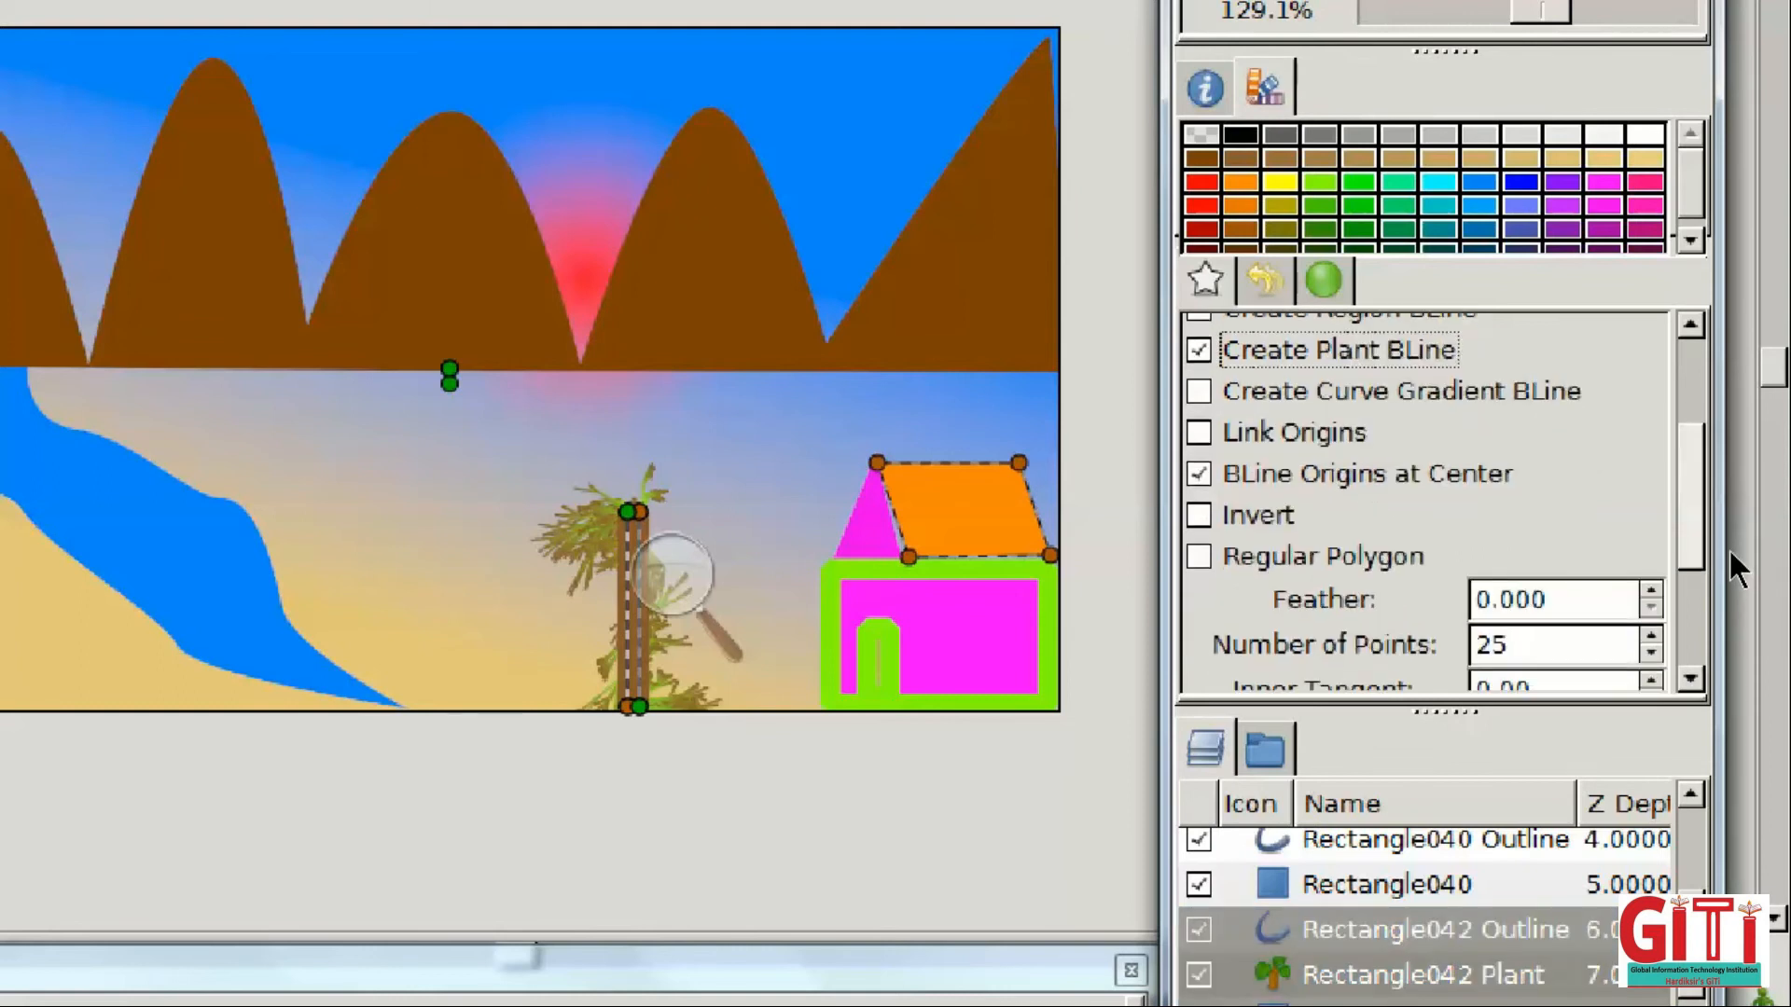
left_click(1651, 501)
left_click(1651, 501)
left_click(1652, 517)
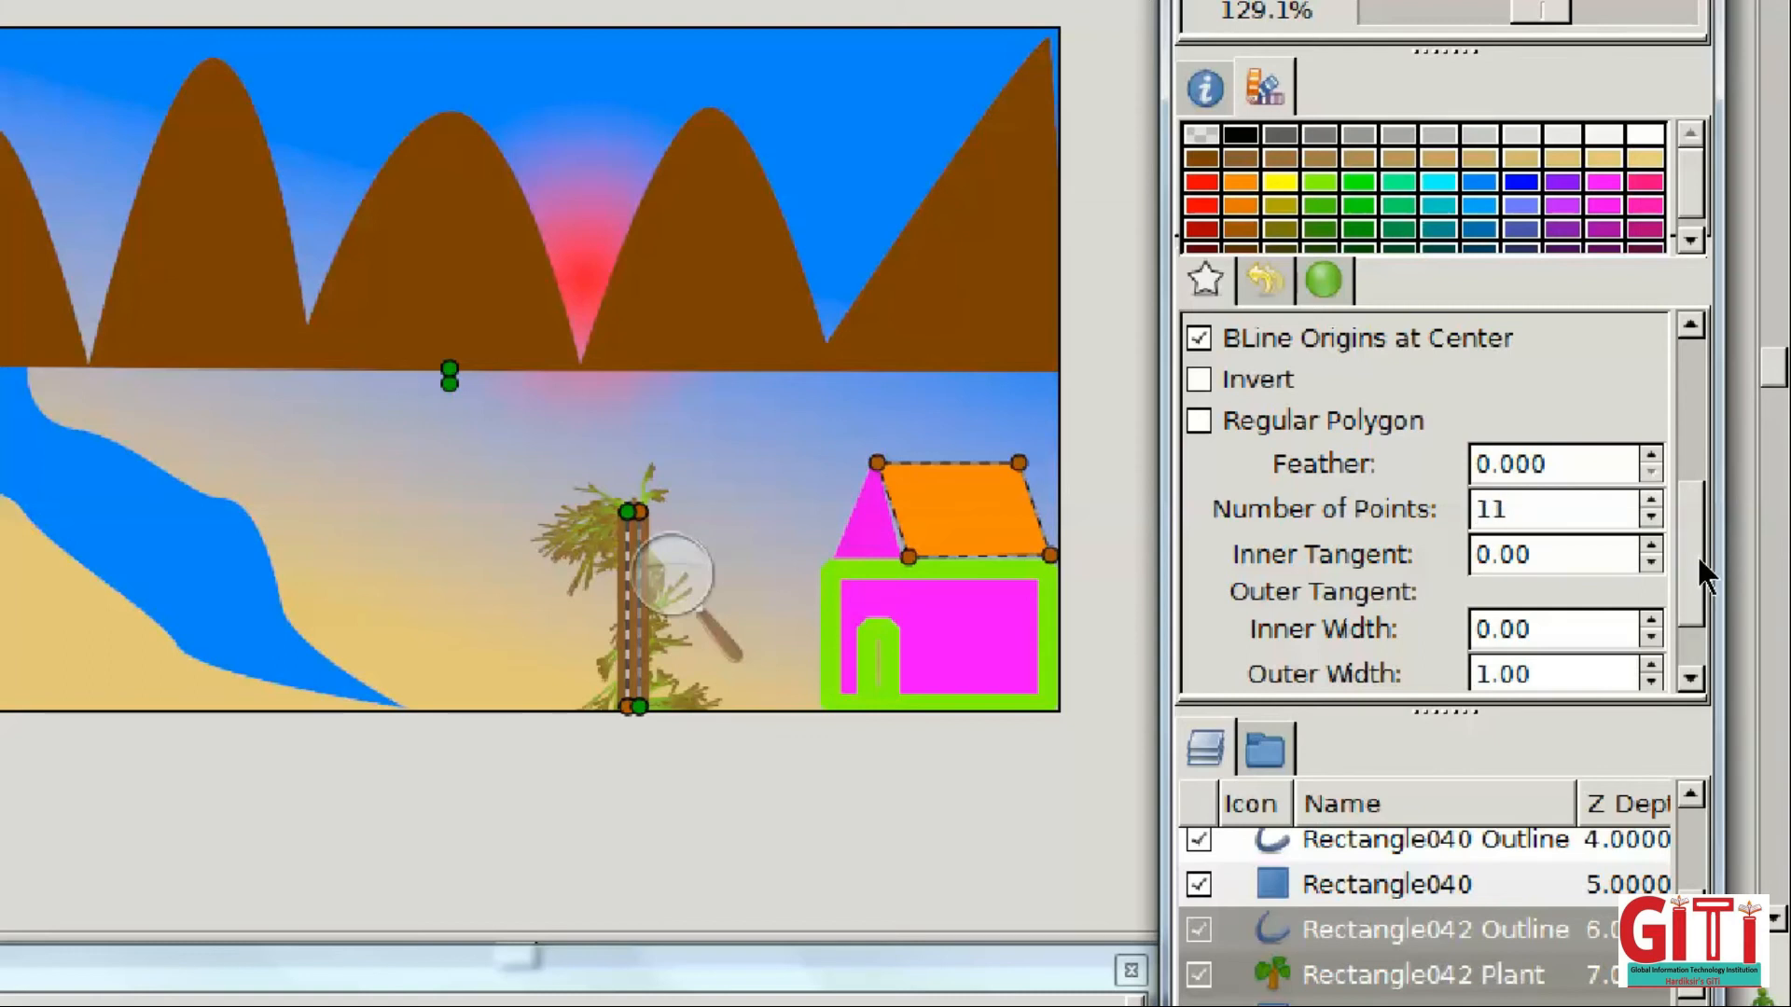
left_click(672, 574)
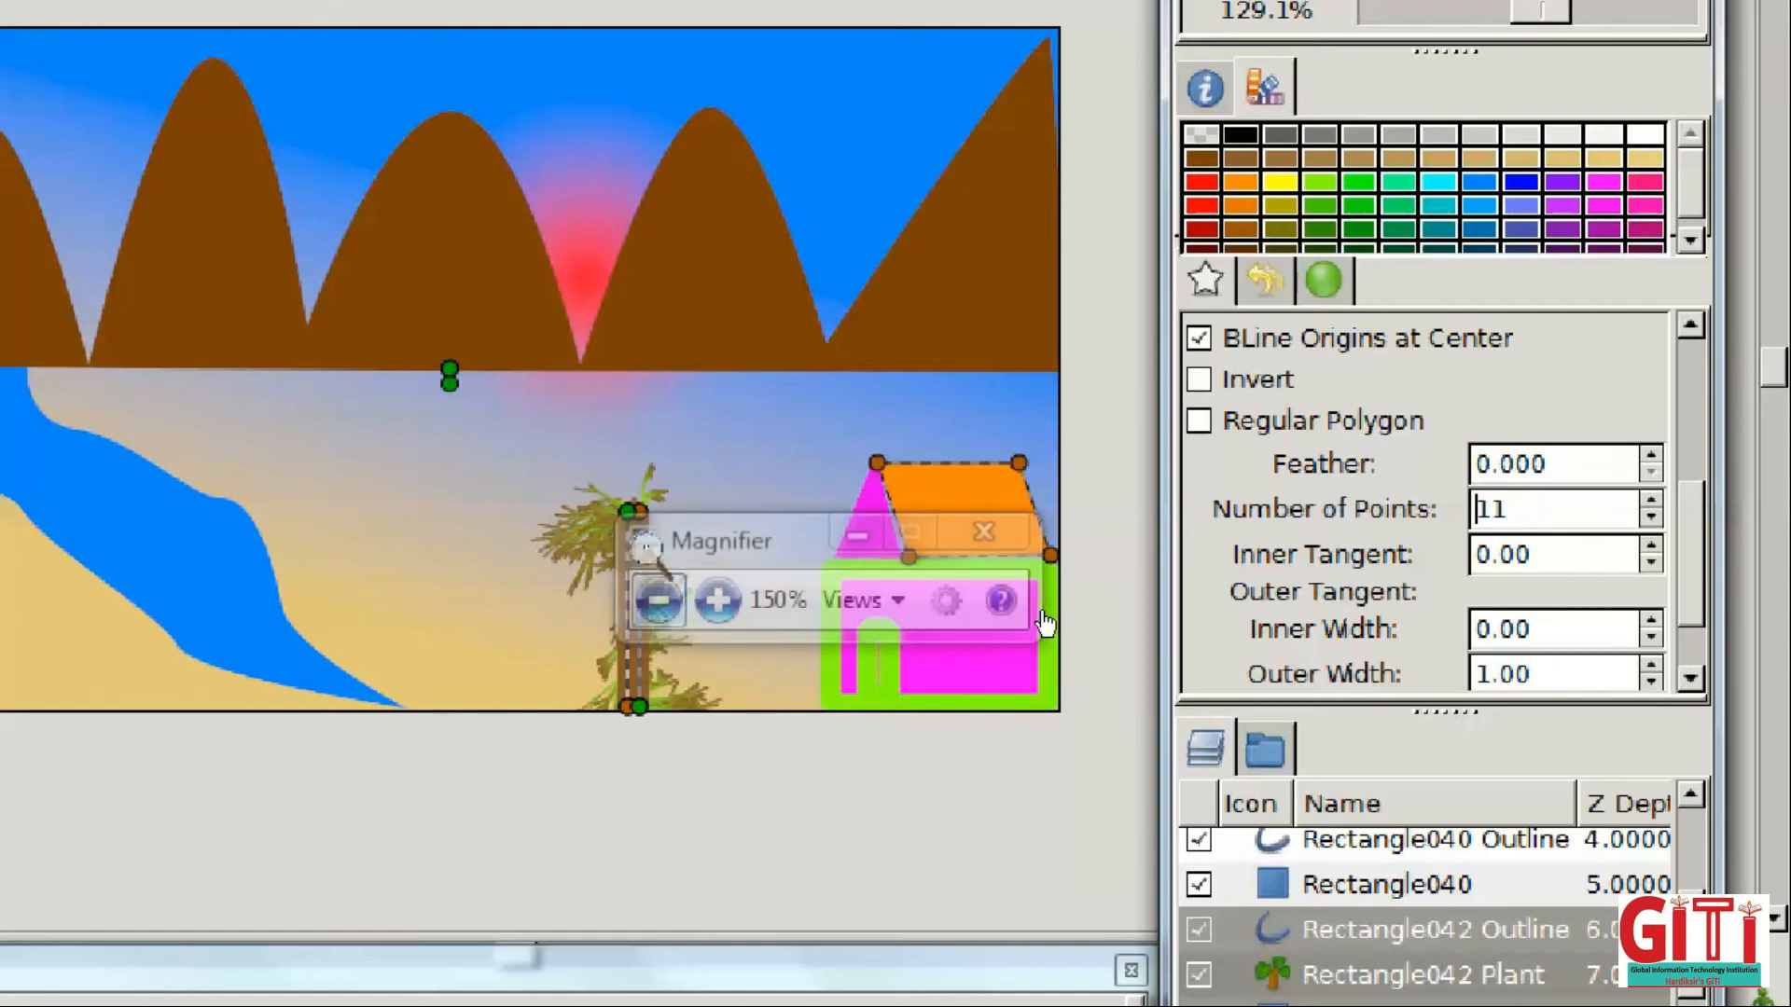
left_click(656, 599)
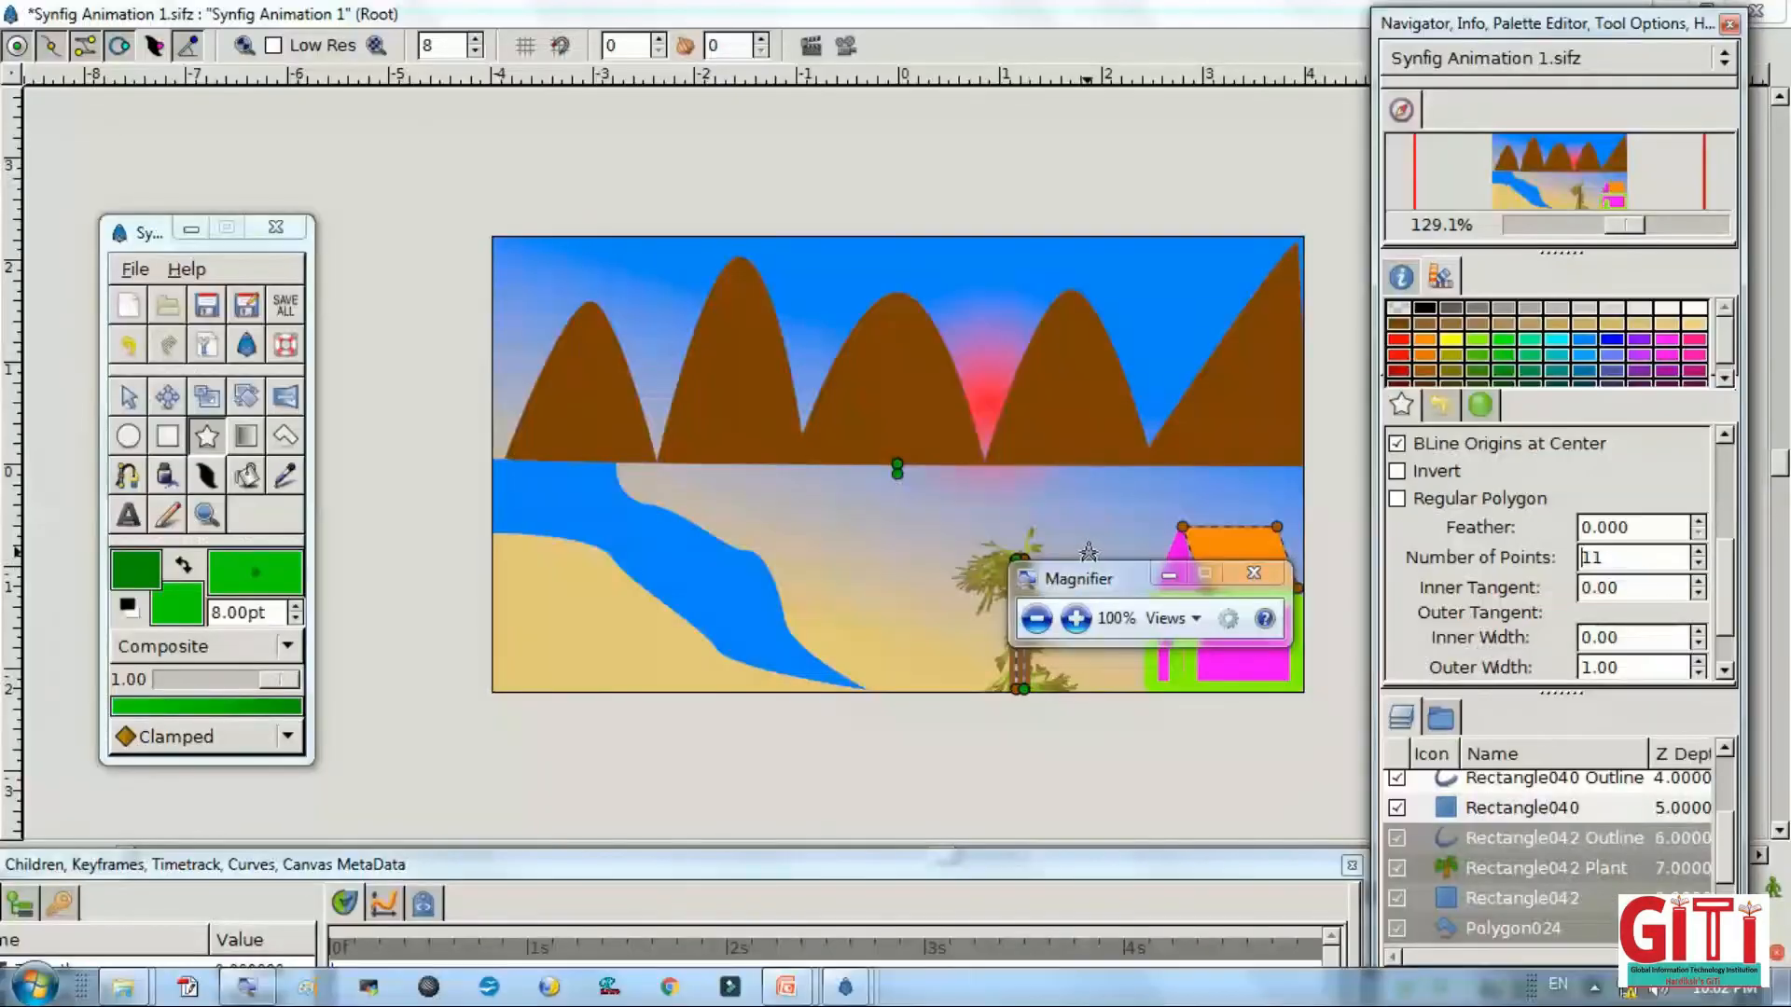
left_click(1168, 575)
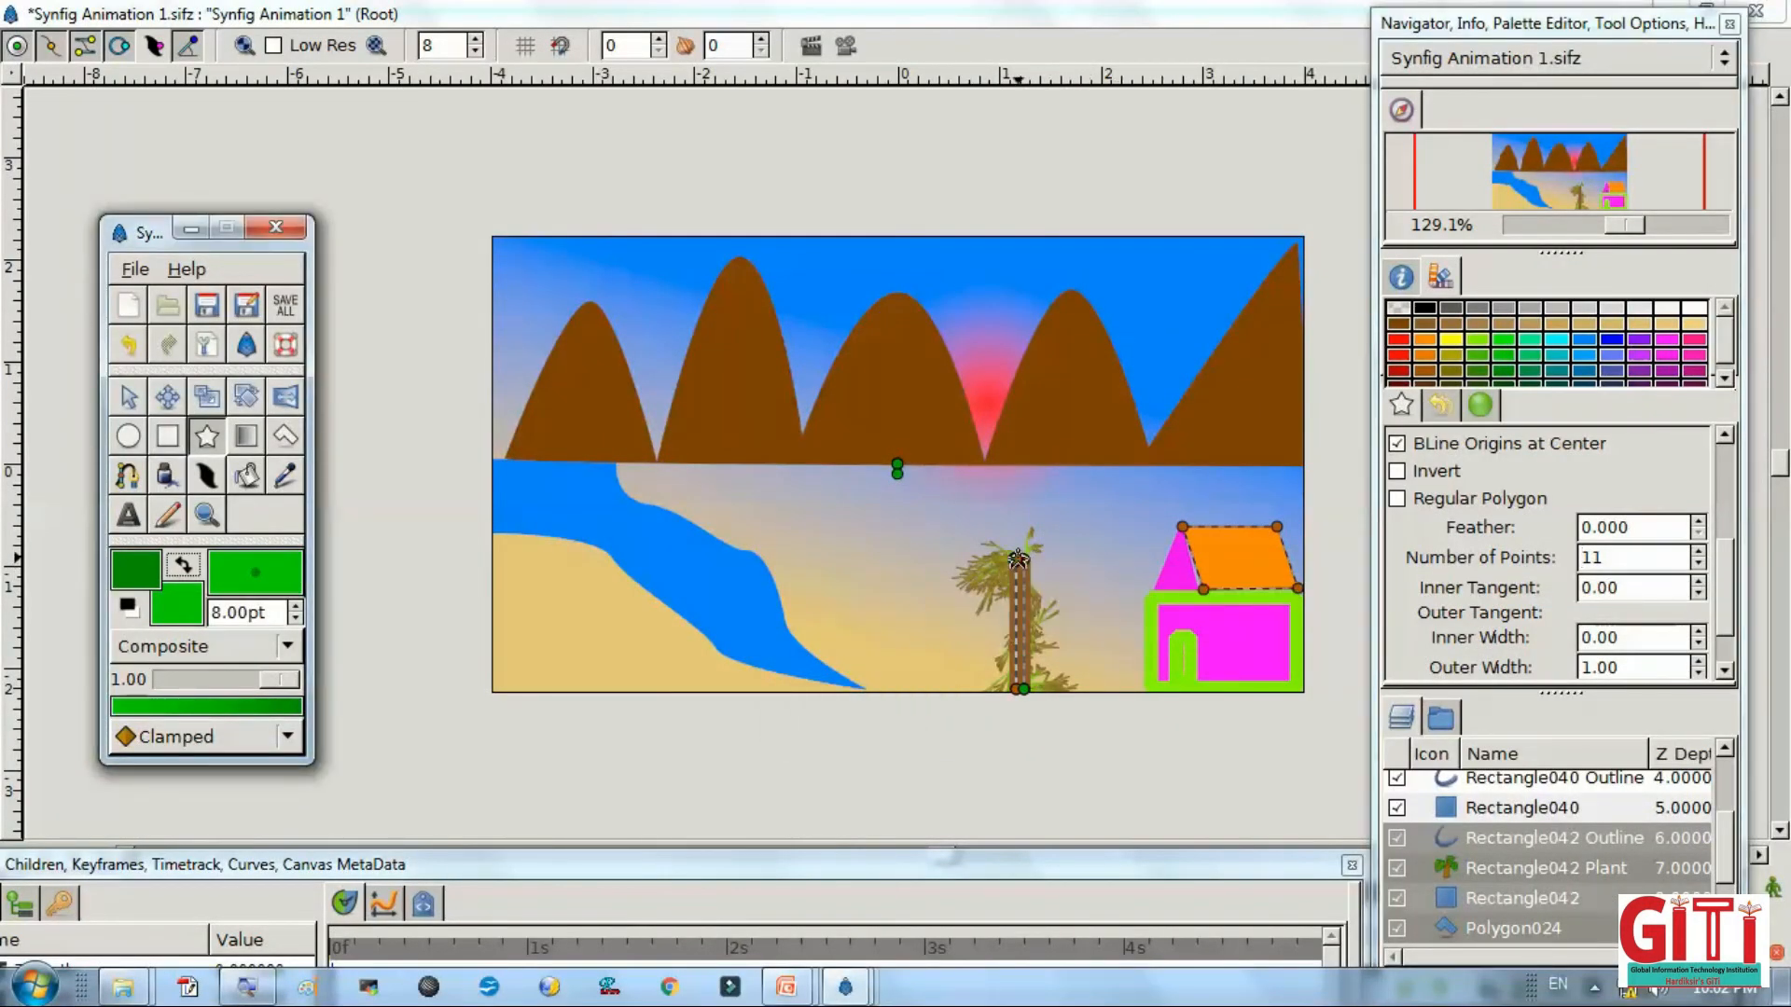
Draw the green star with plant foliage centred on the top of the trunk as the tree crown, and save the file.
left_click(1020, 548)
left_click_drag(1068, 563, 1069, 568)
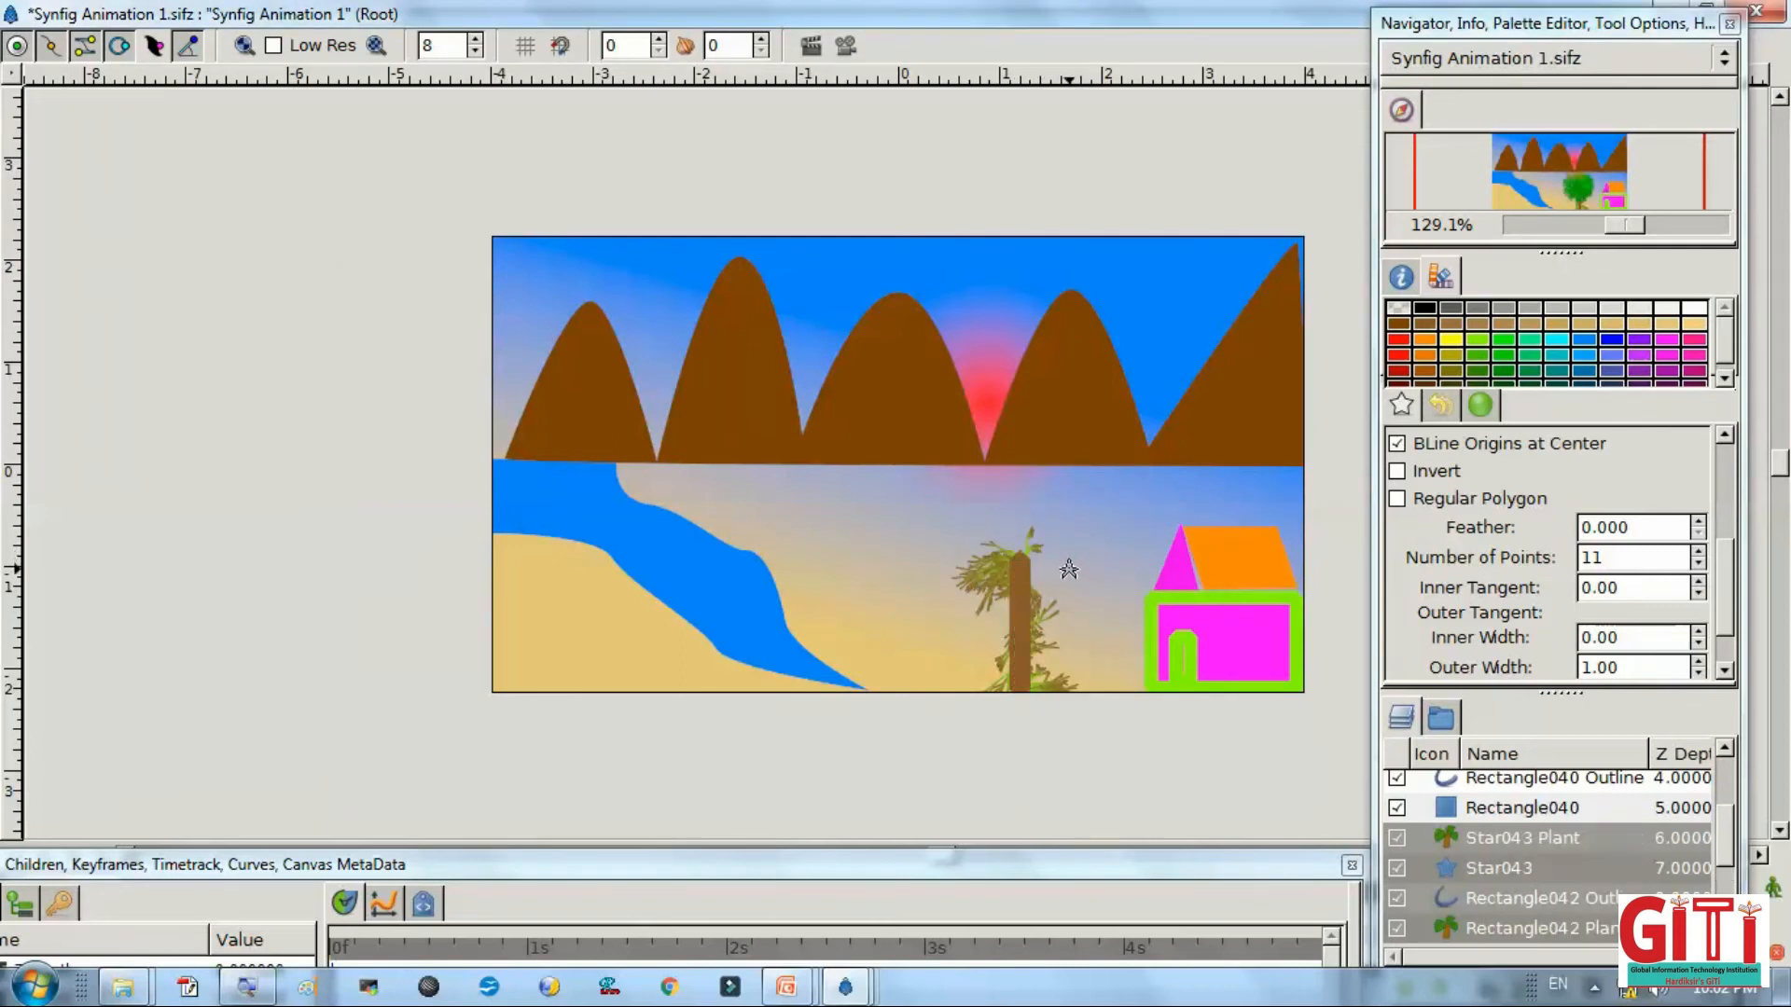
key("alt+Tab")
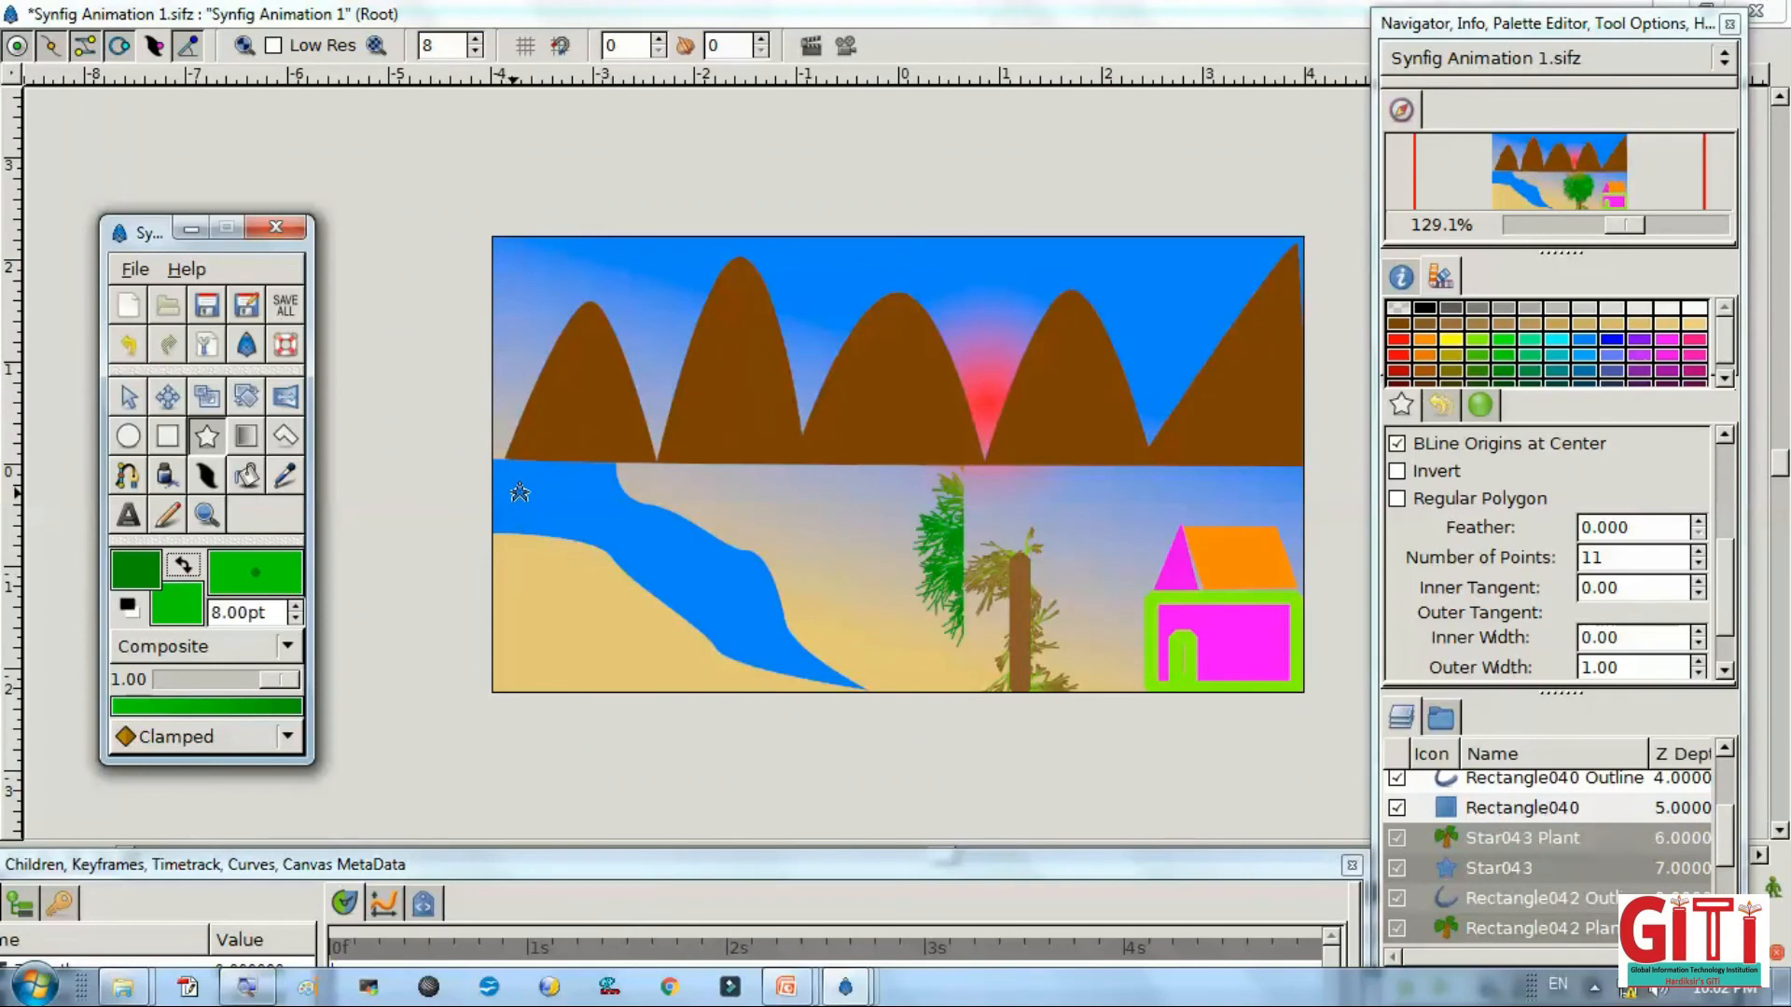
left_click(127, 397)
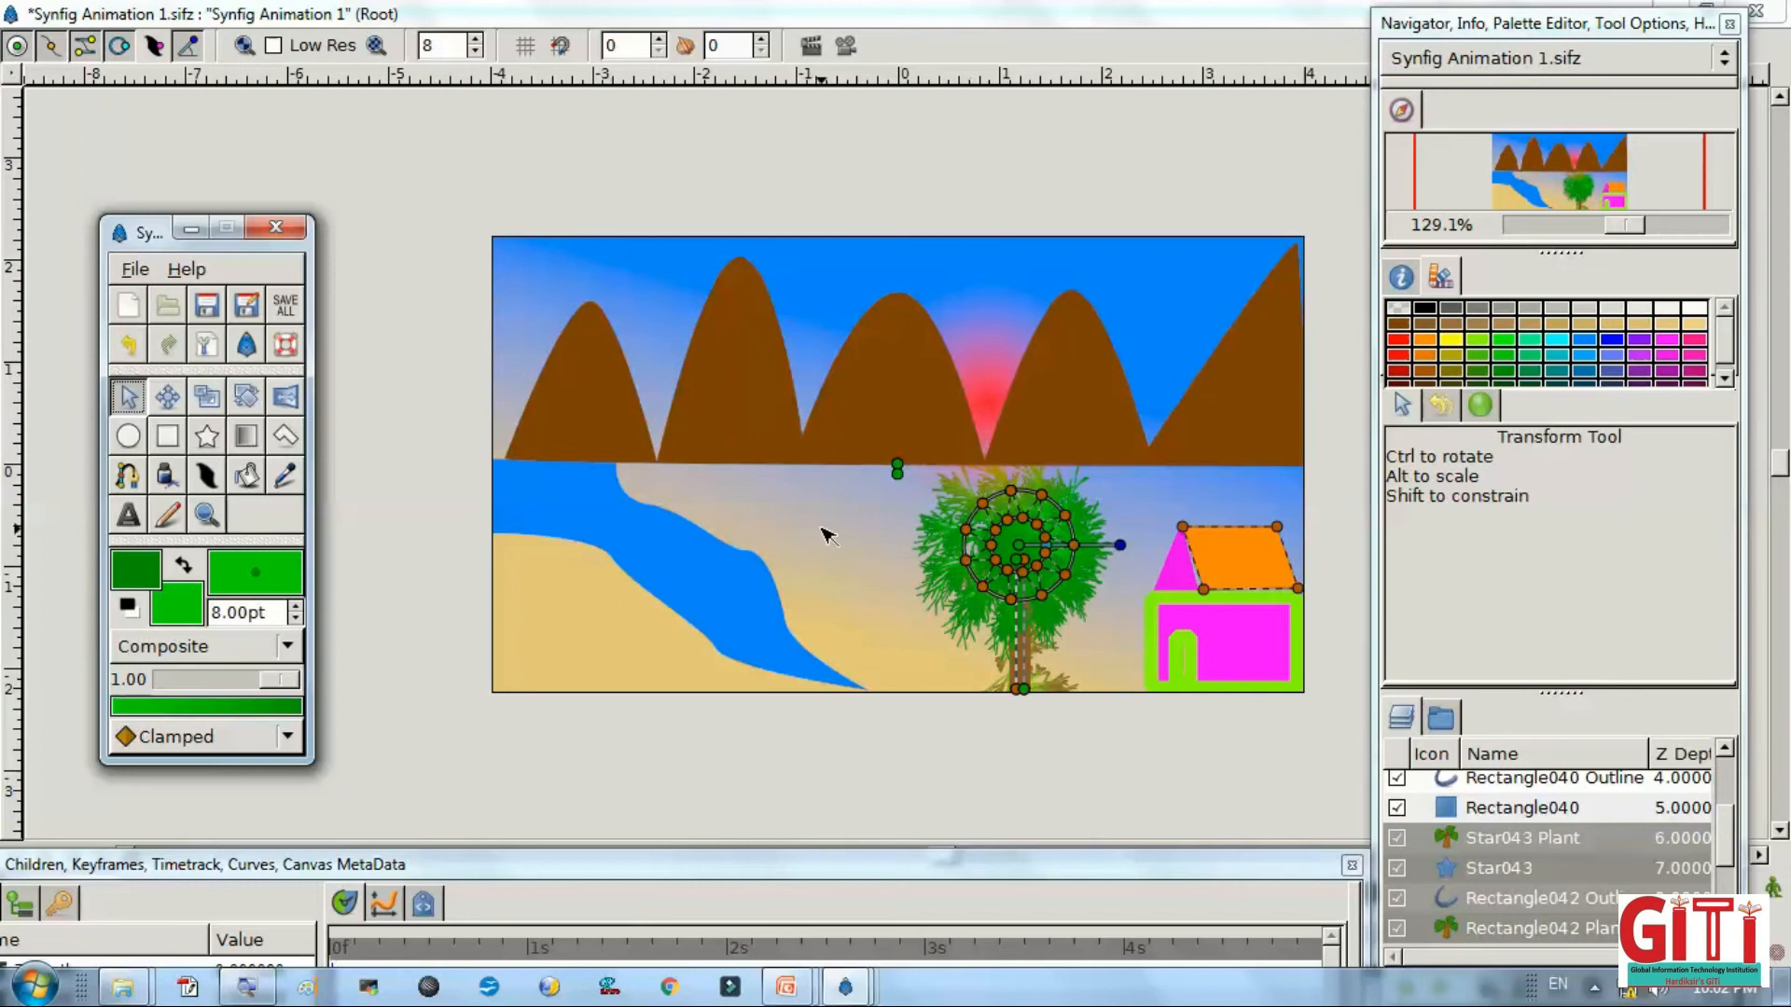
left_click(823, 563)
key("ctrl+s")
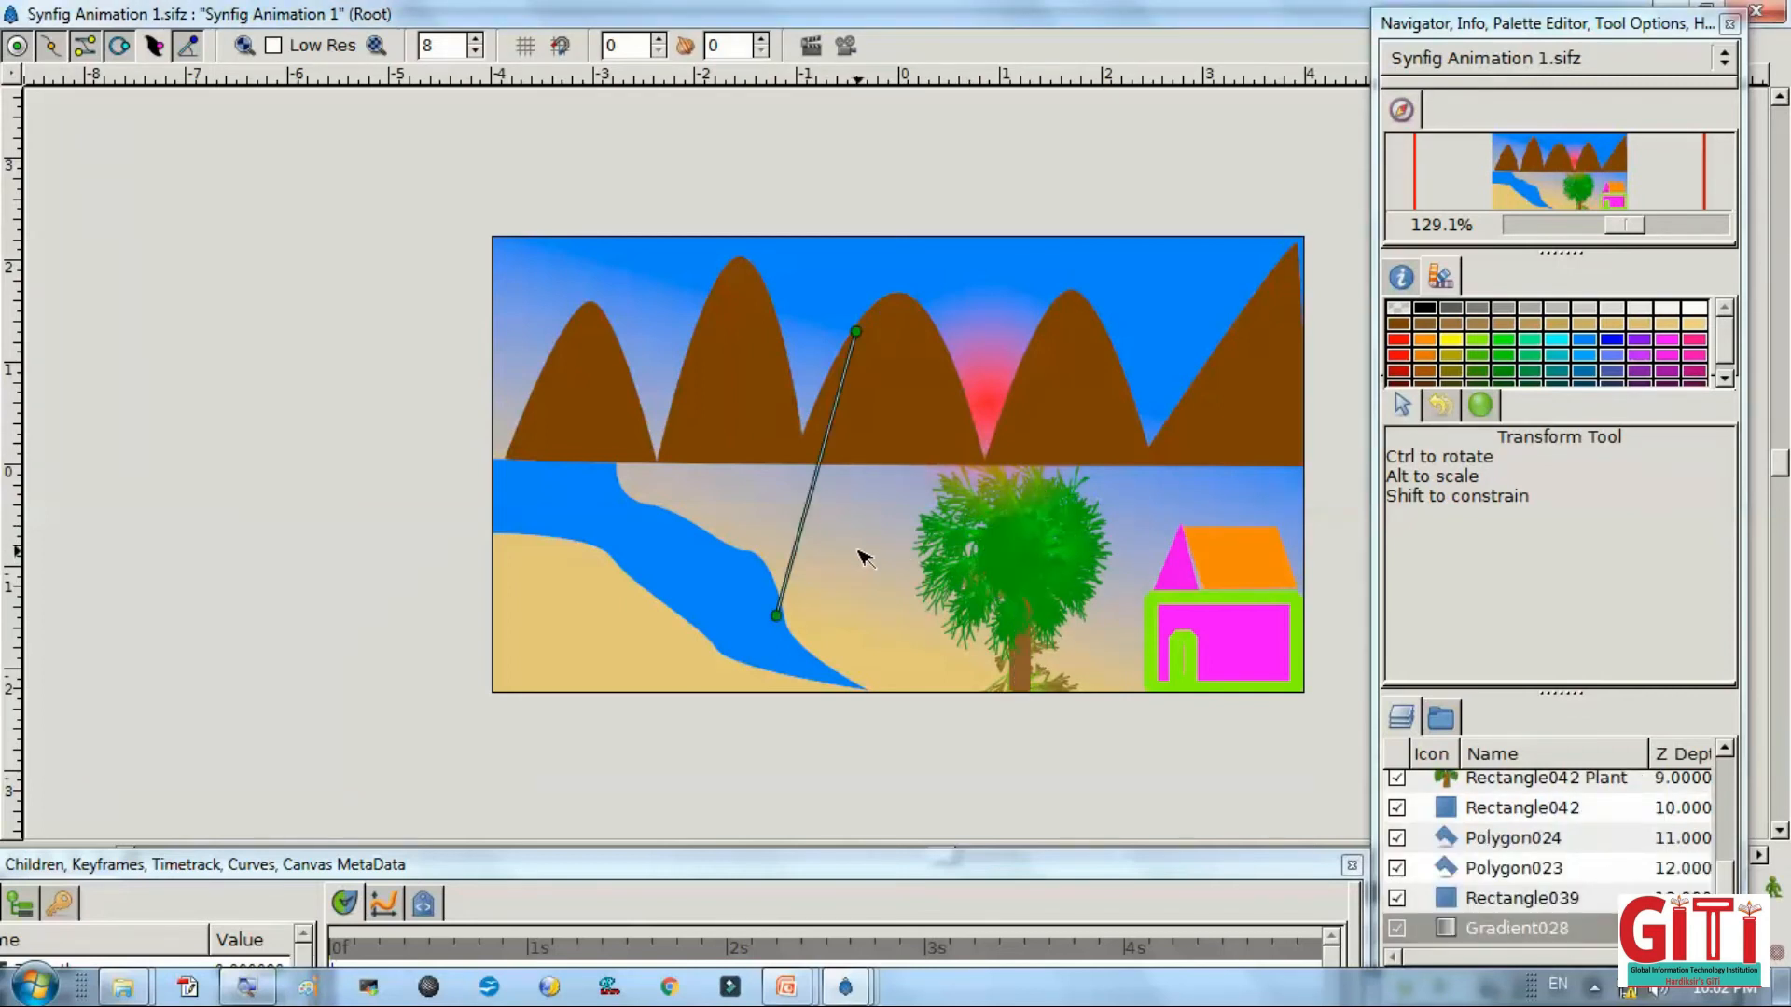
Draw a narrow, upright rectangle with pink fill, green outline and plant foliage at the river's right edge.
key("alt+Tab")
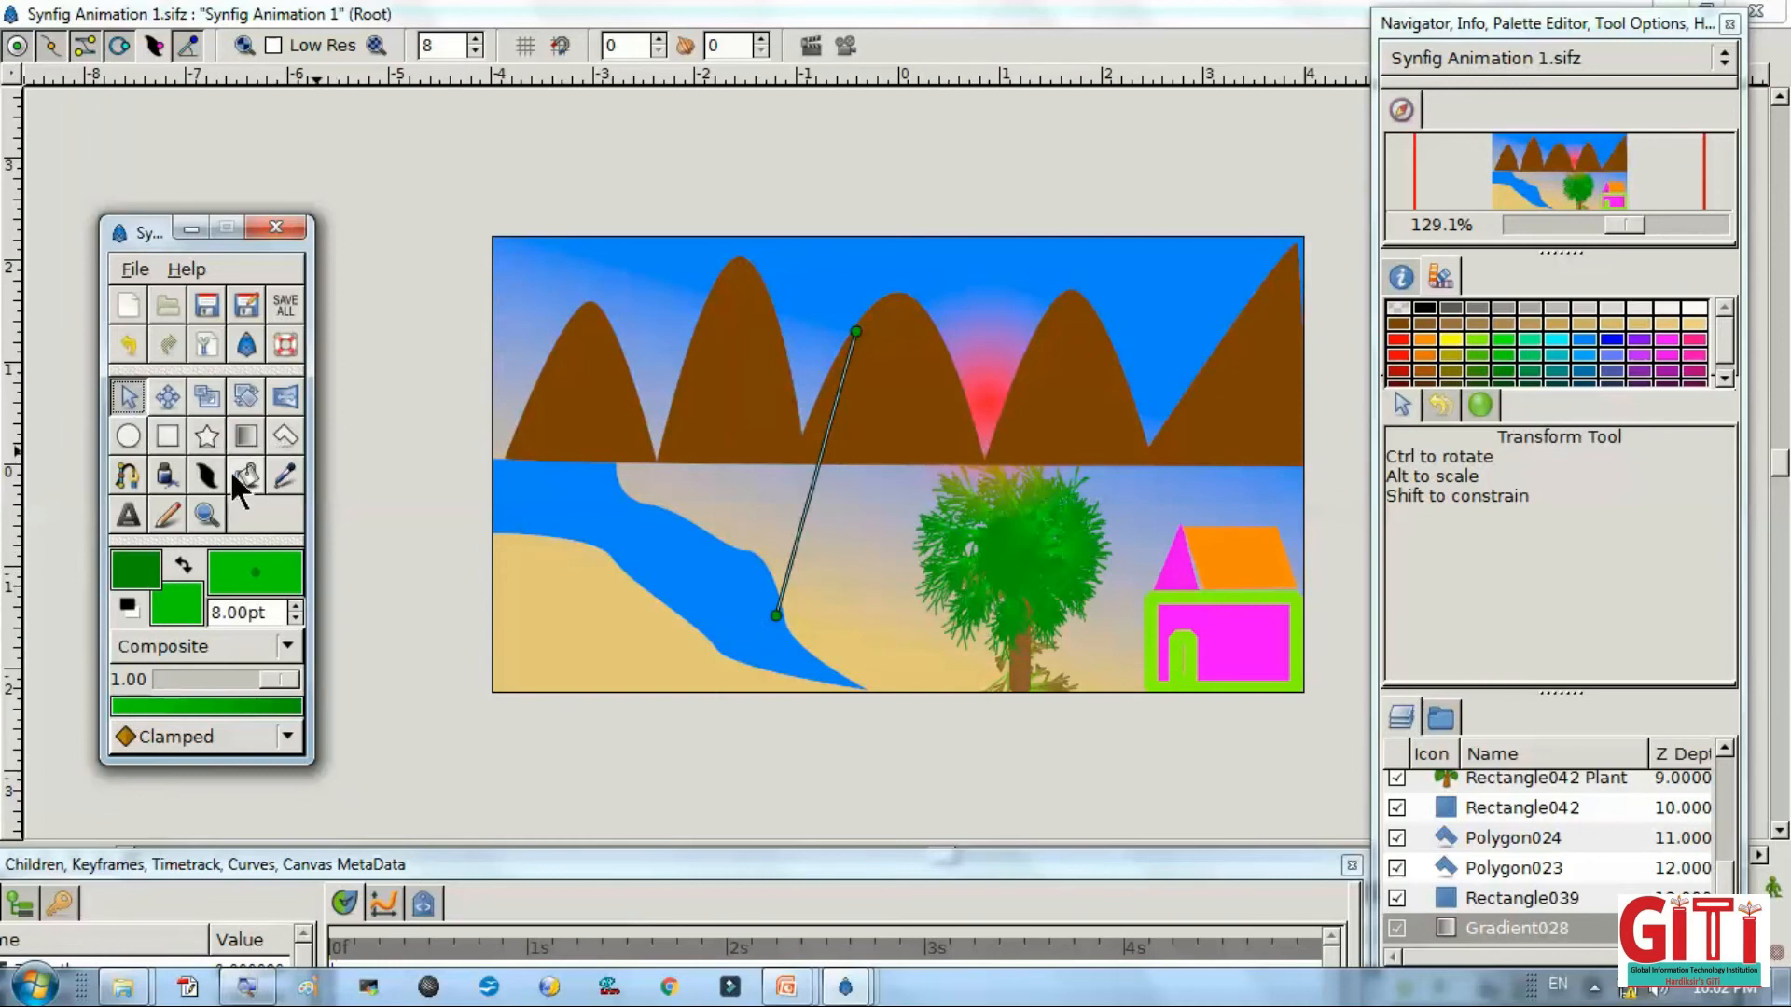
left_click(166, 435)
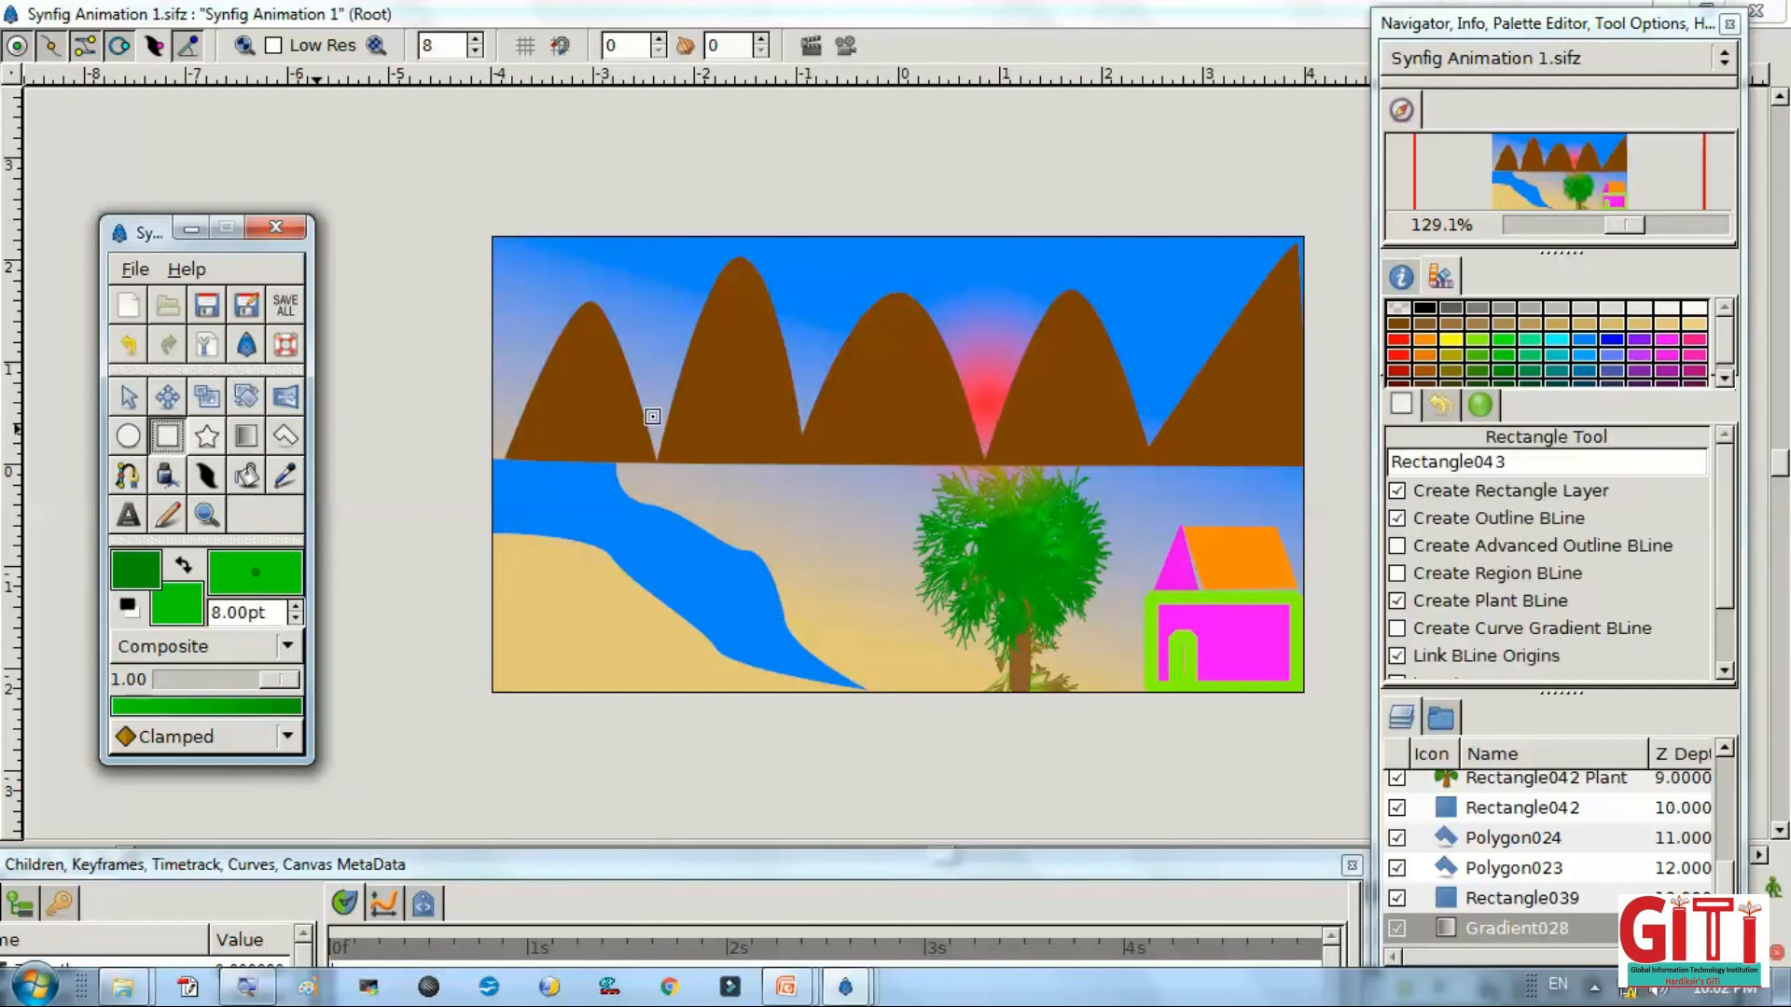
left_click(1696, 354)
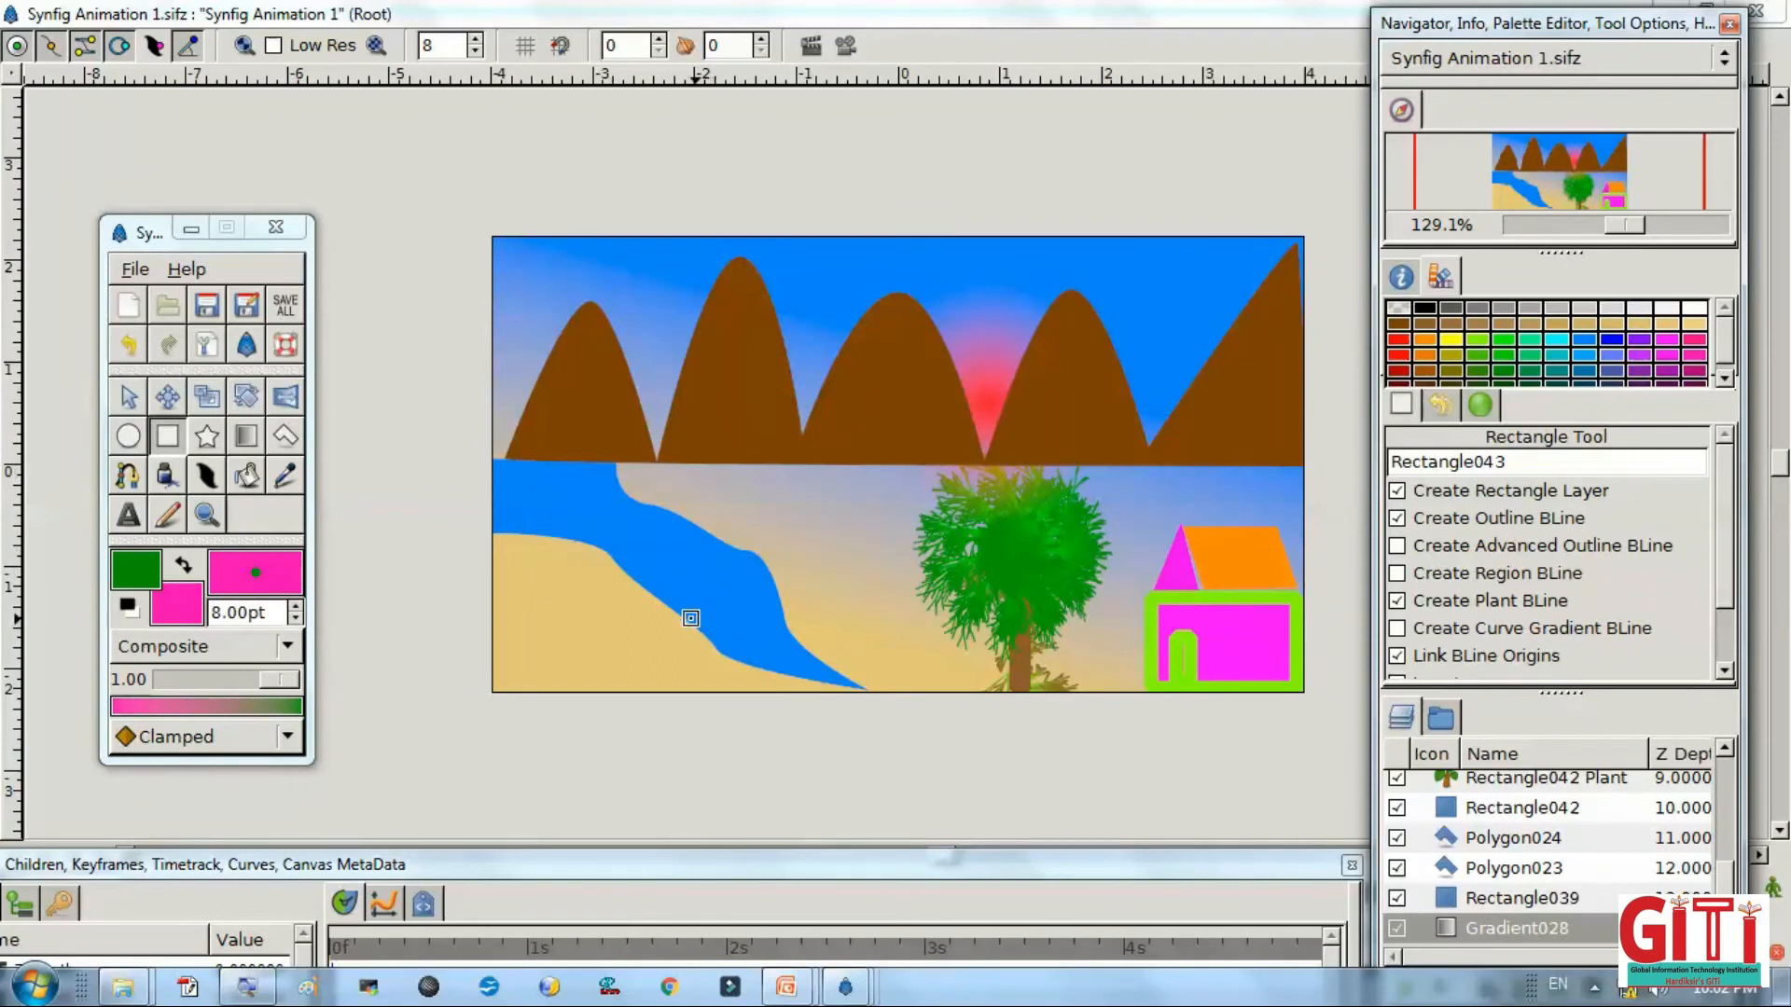
left_click_drag(797, 538, 795, 637)
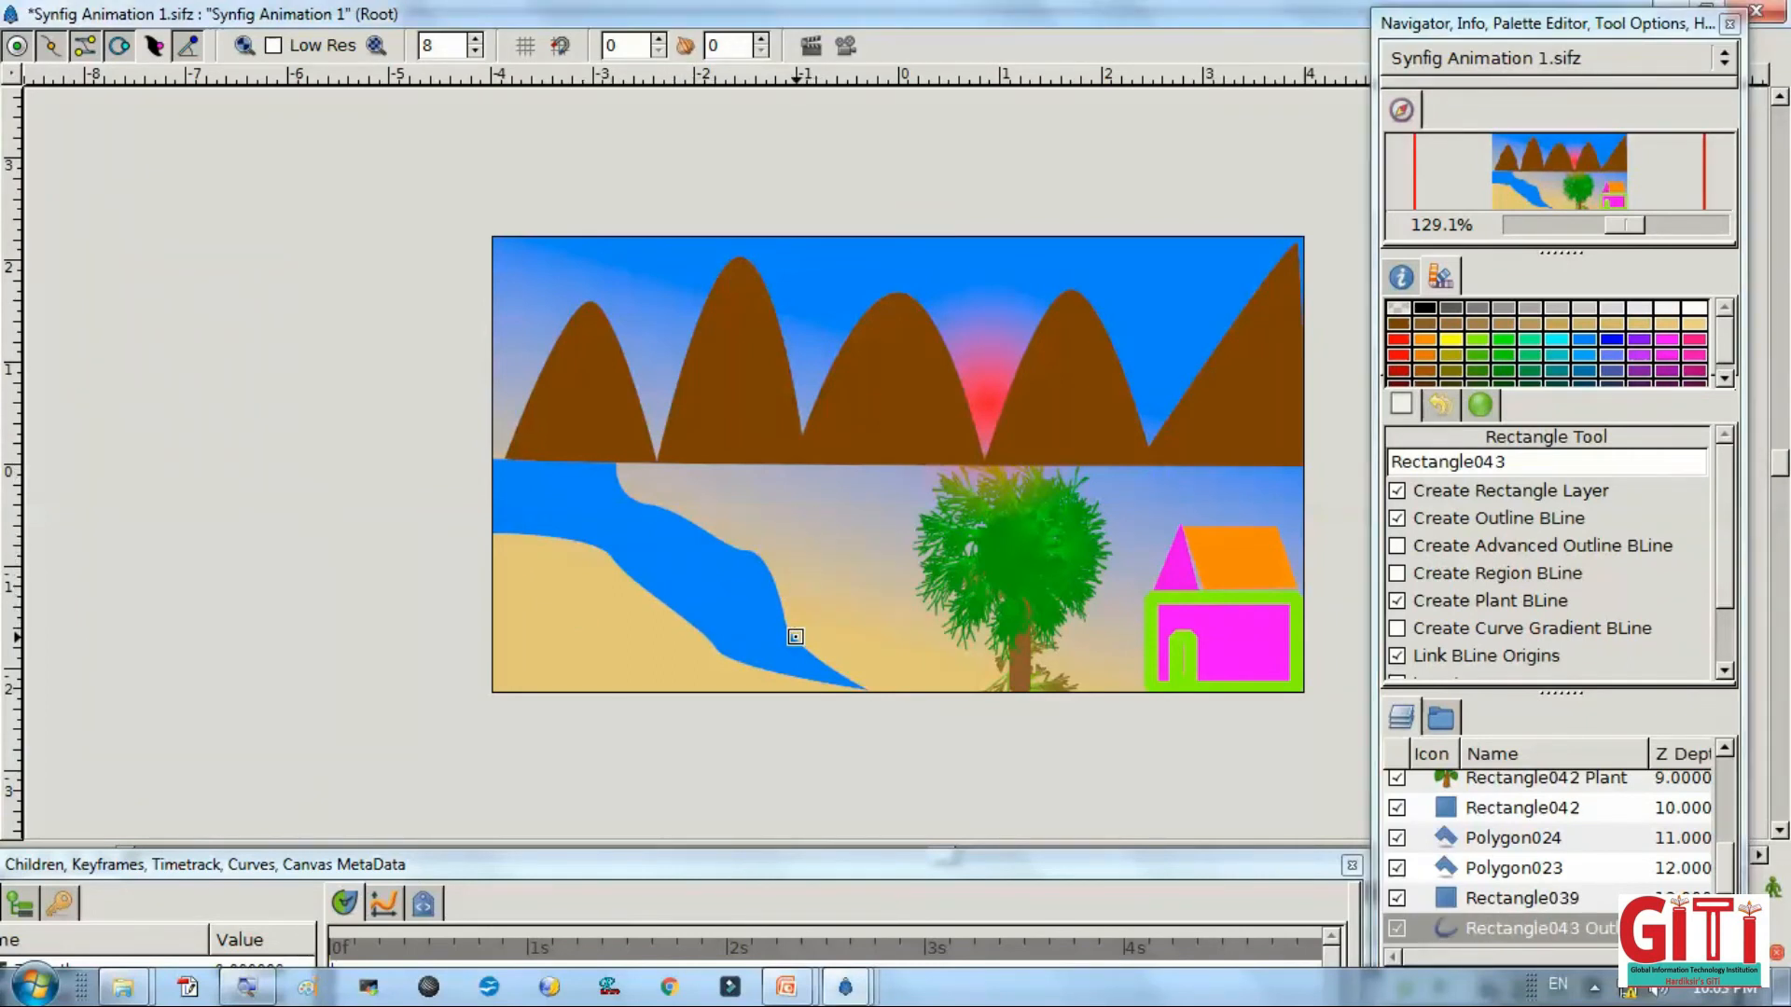
key("alt+Tab")
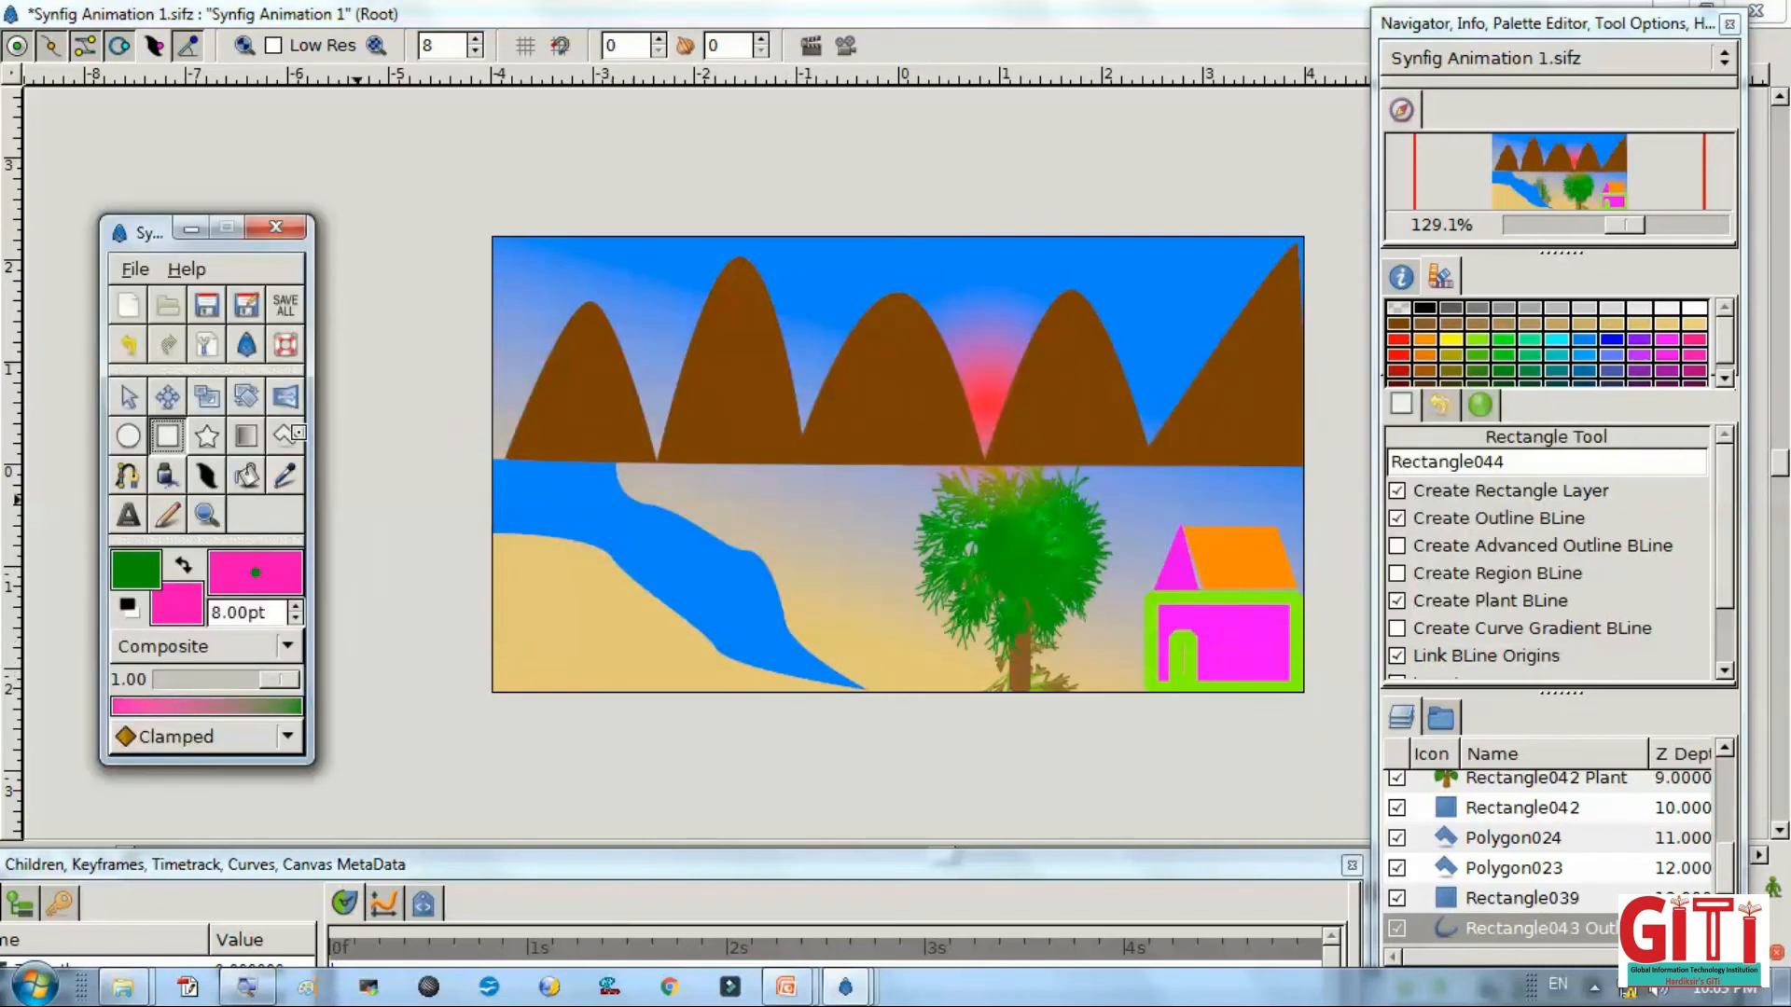
Undo the pink-filled rectangle together with its outline and plant foliage.
left_click(138, 395)
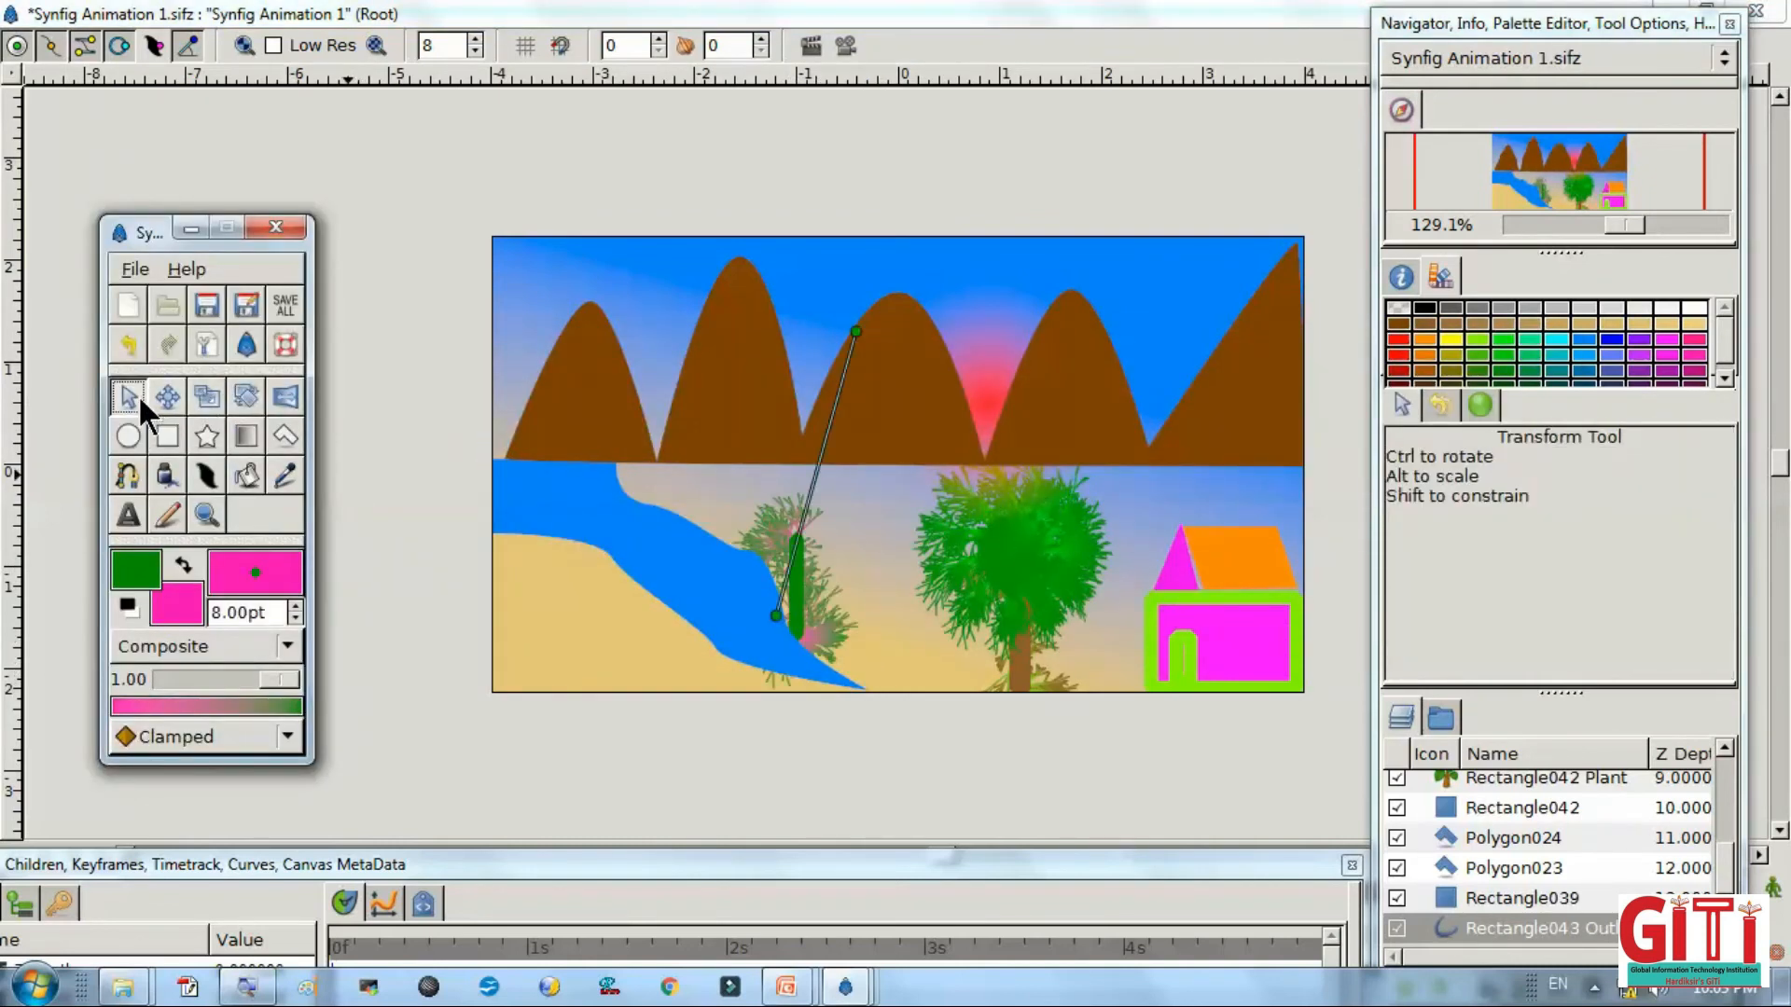
left_click(1447, 786)
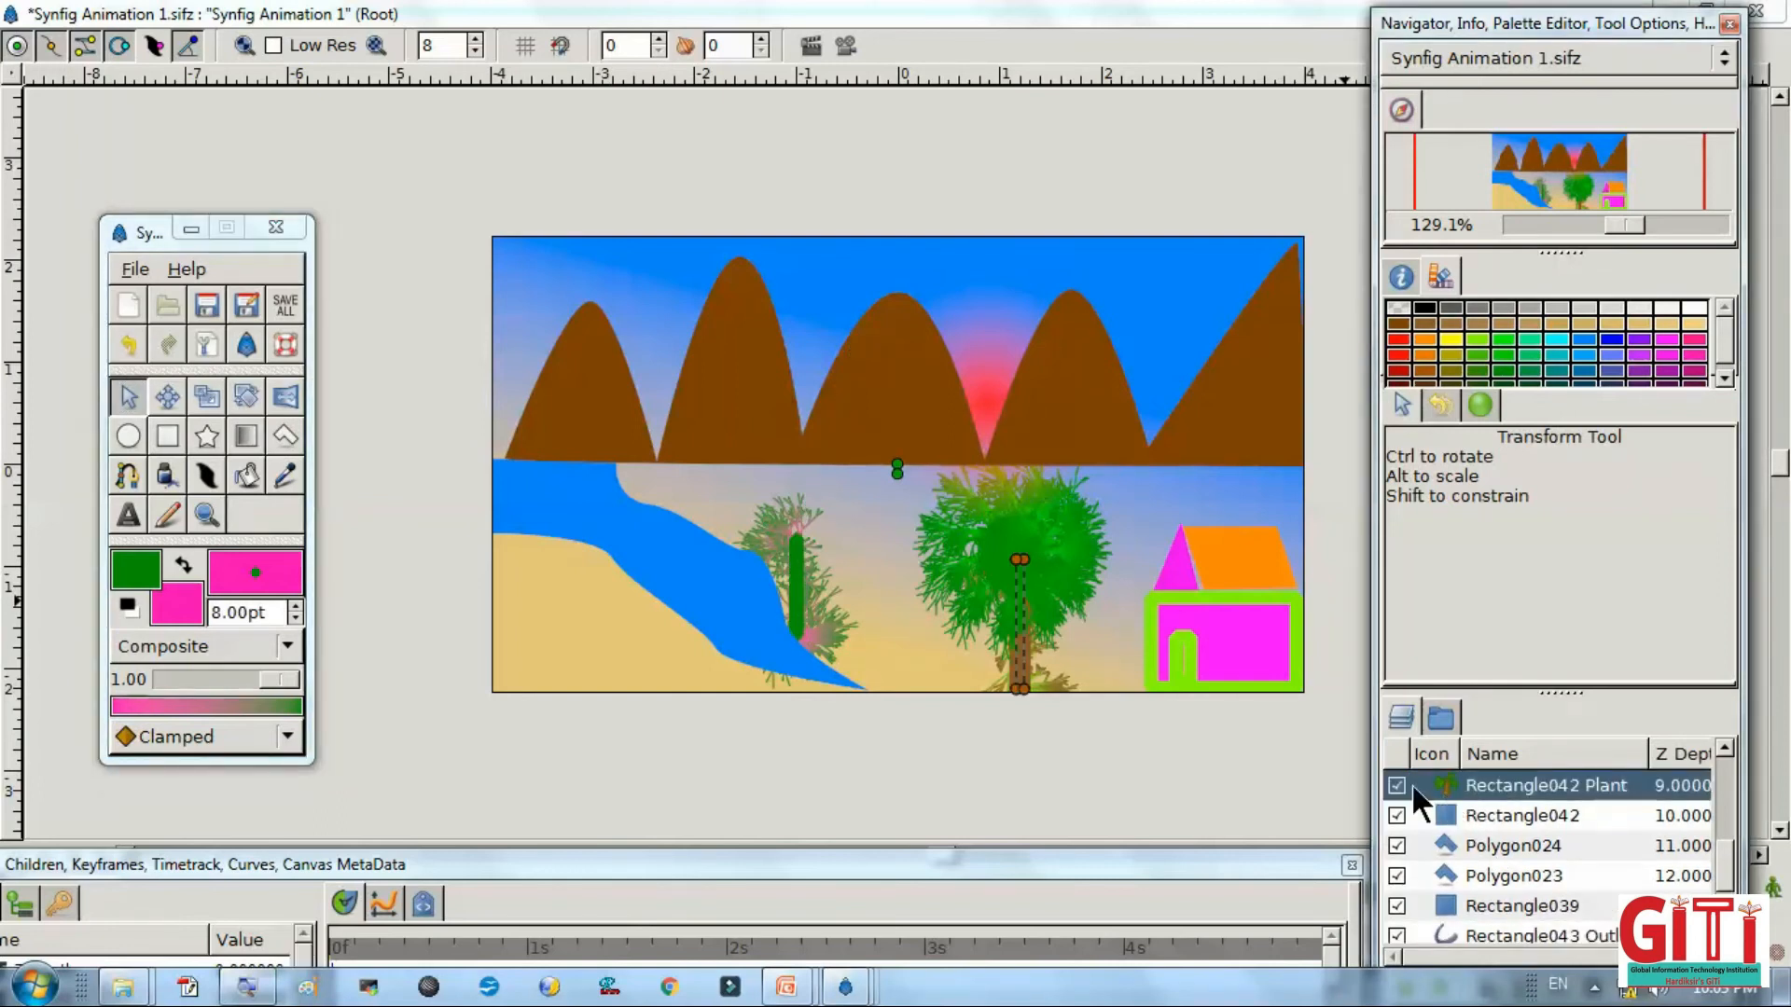
left_click(815, 623)
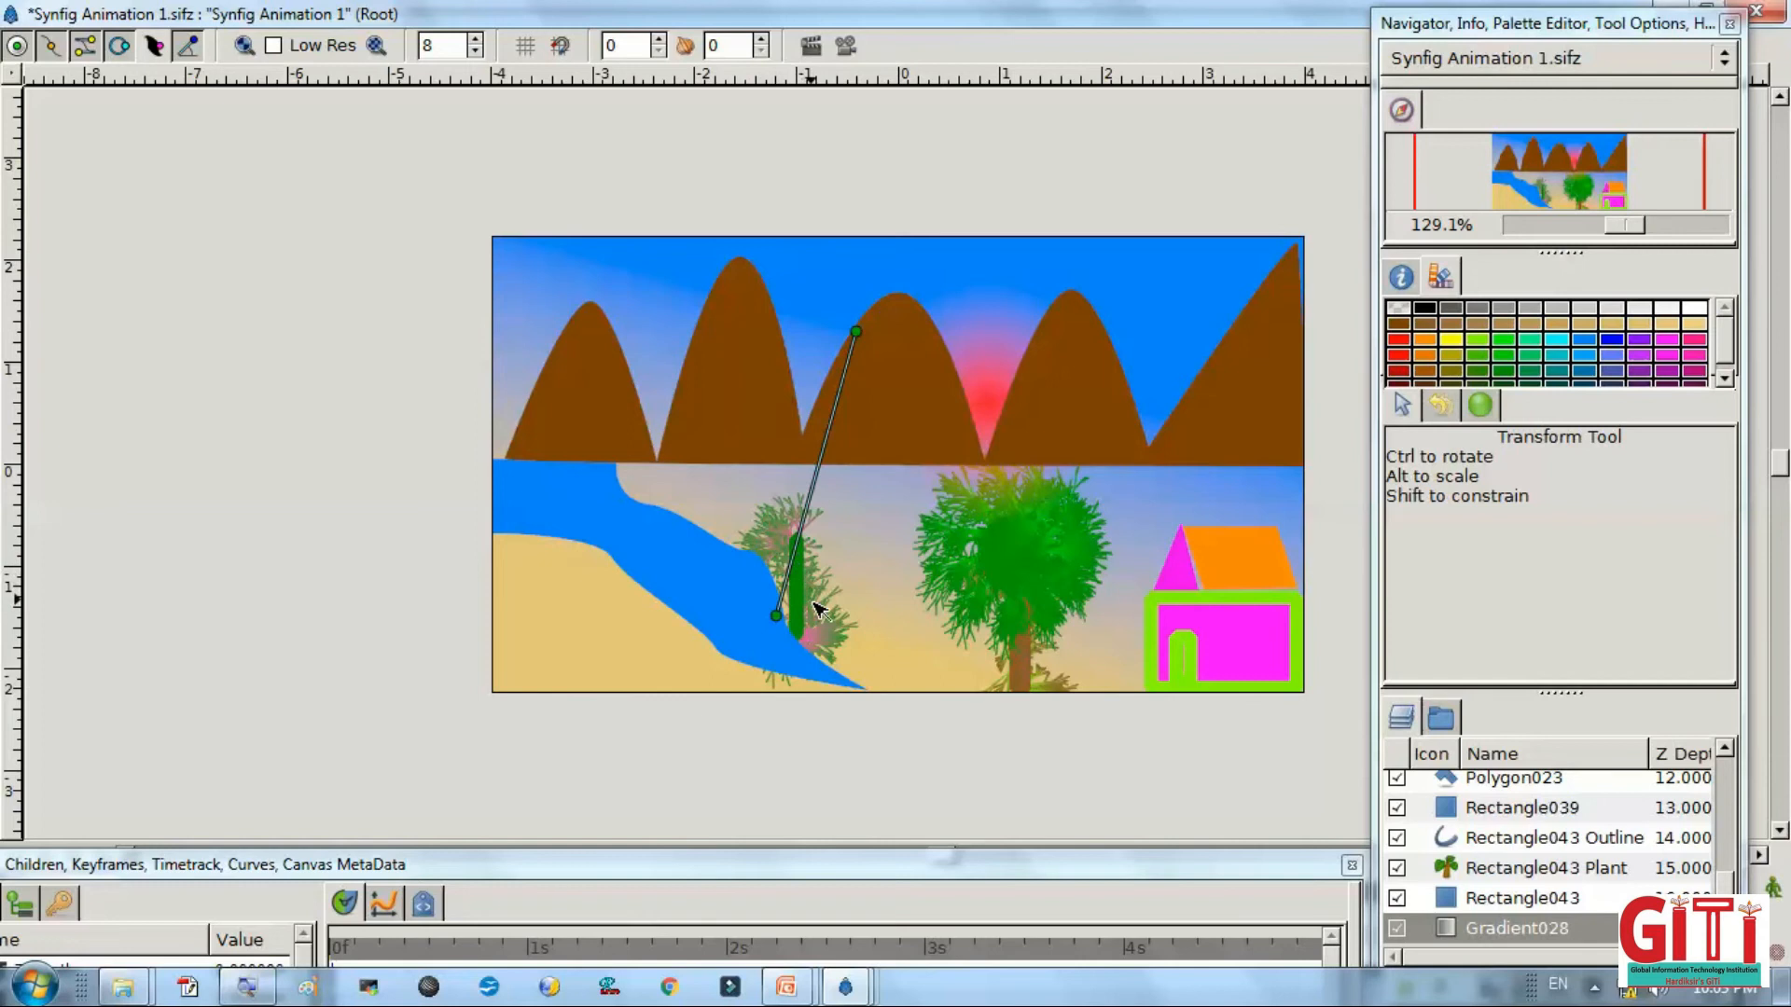
key("ctrl+s")
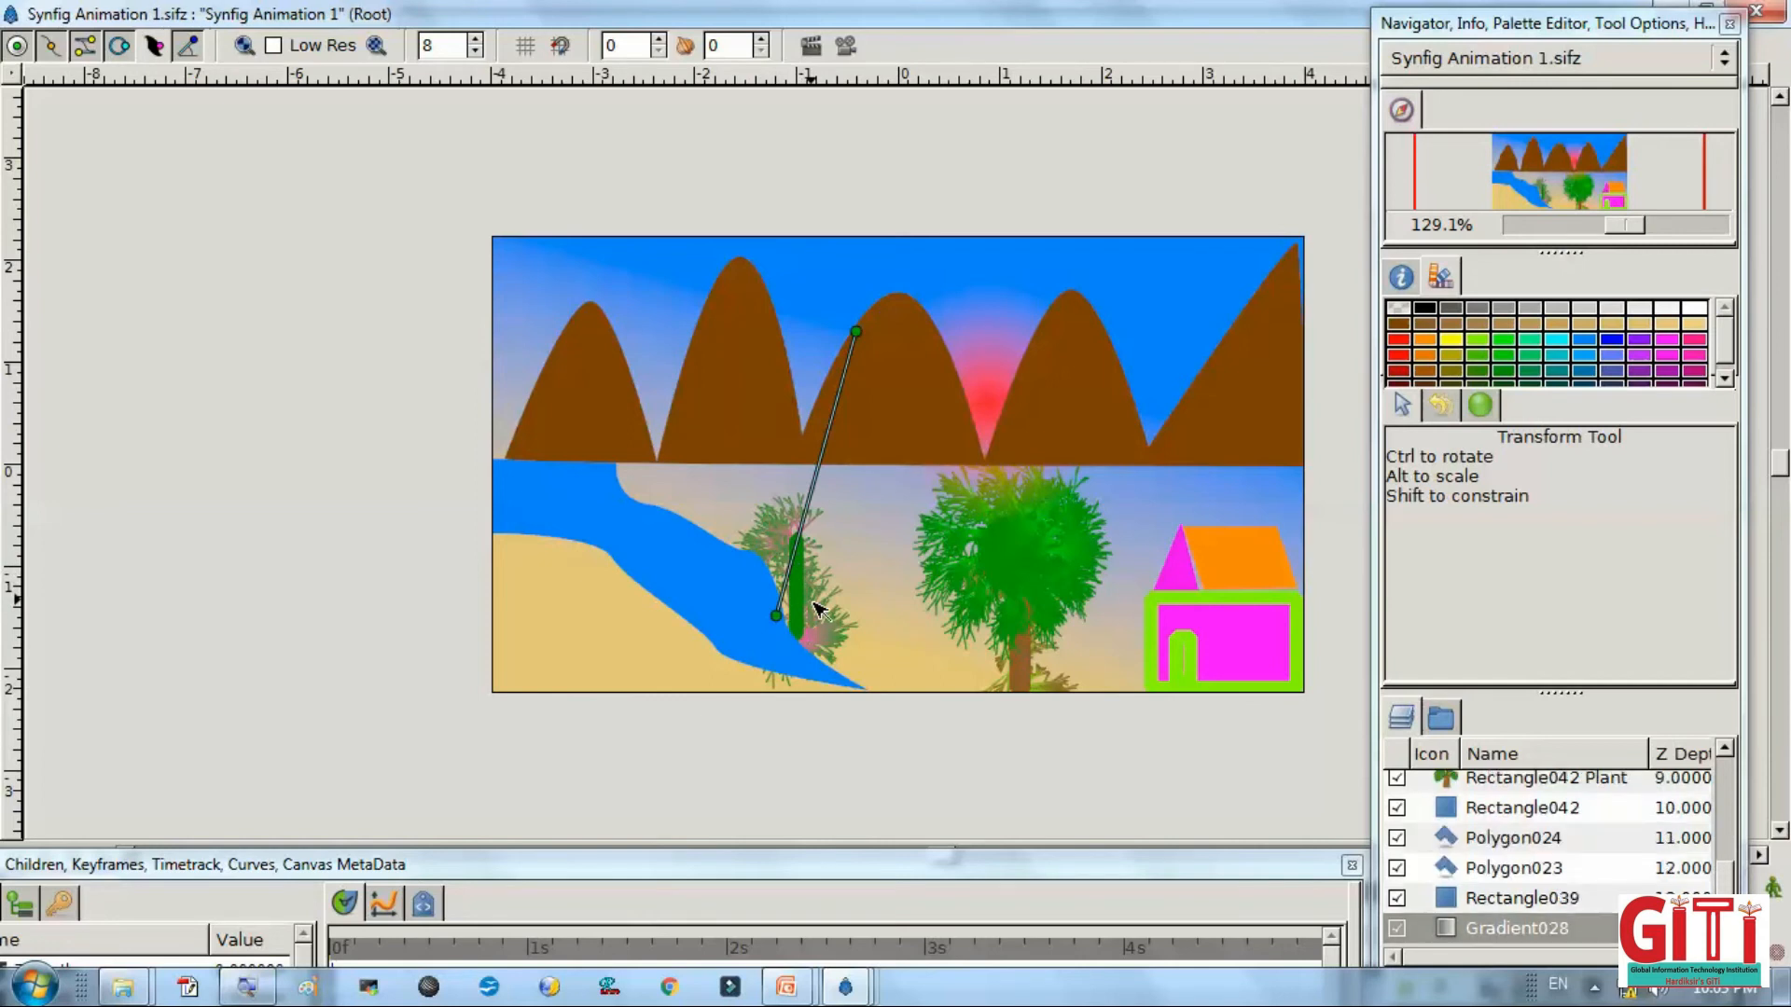
Draw a narrow pink rectangle without outline or plant at the river's right edge, and enlarge the layer parameters area.
key("alt+Tab")
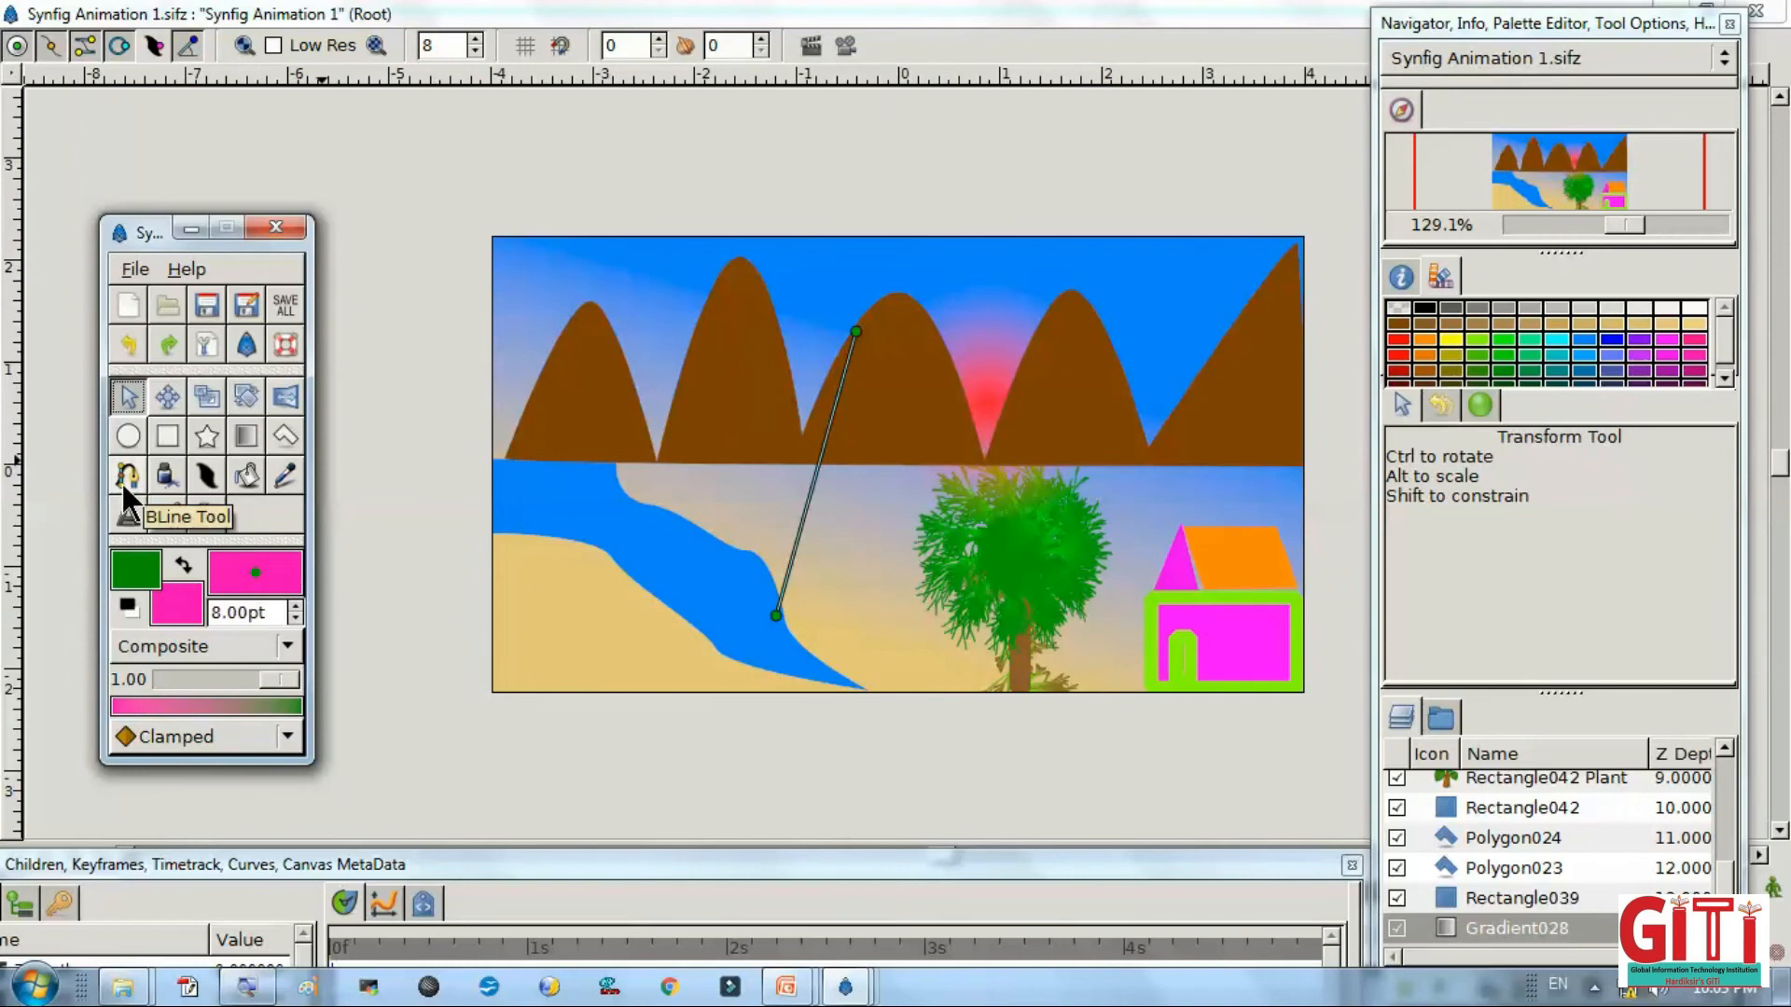
left_click(172, 446)
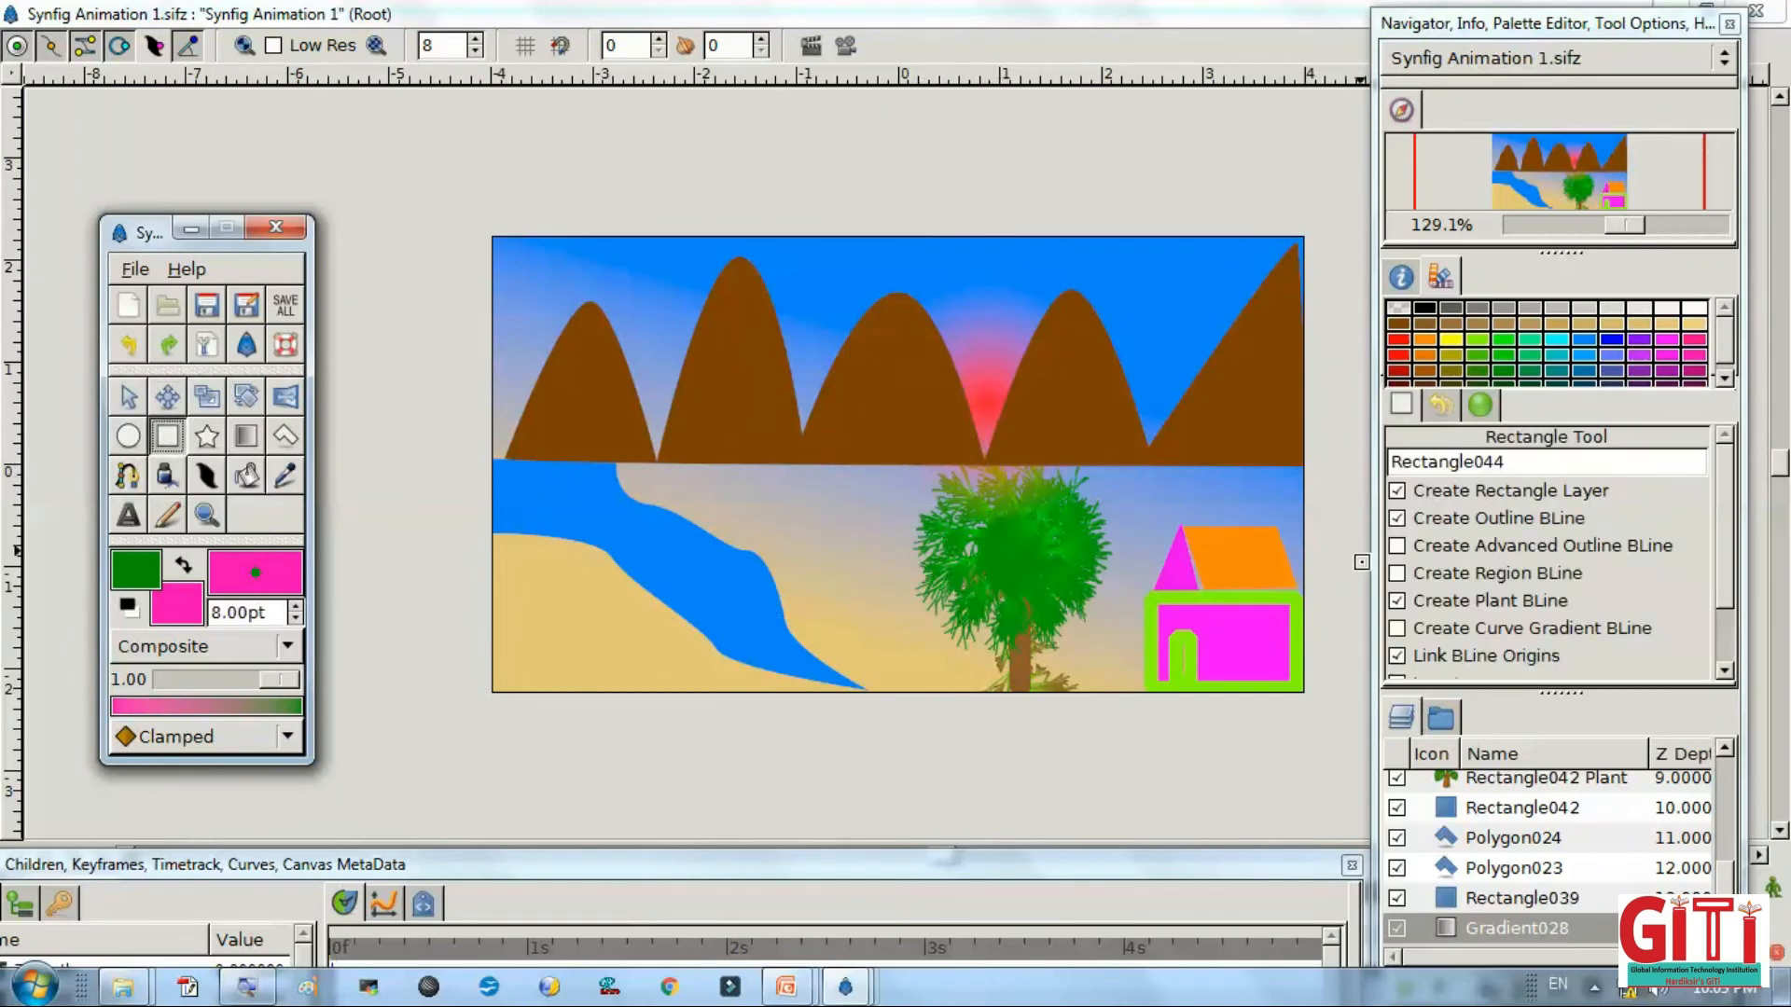
left_click(1421, 599)
left_click(1417, 516)
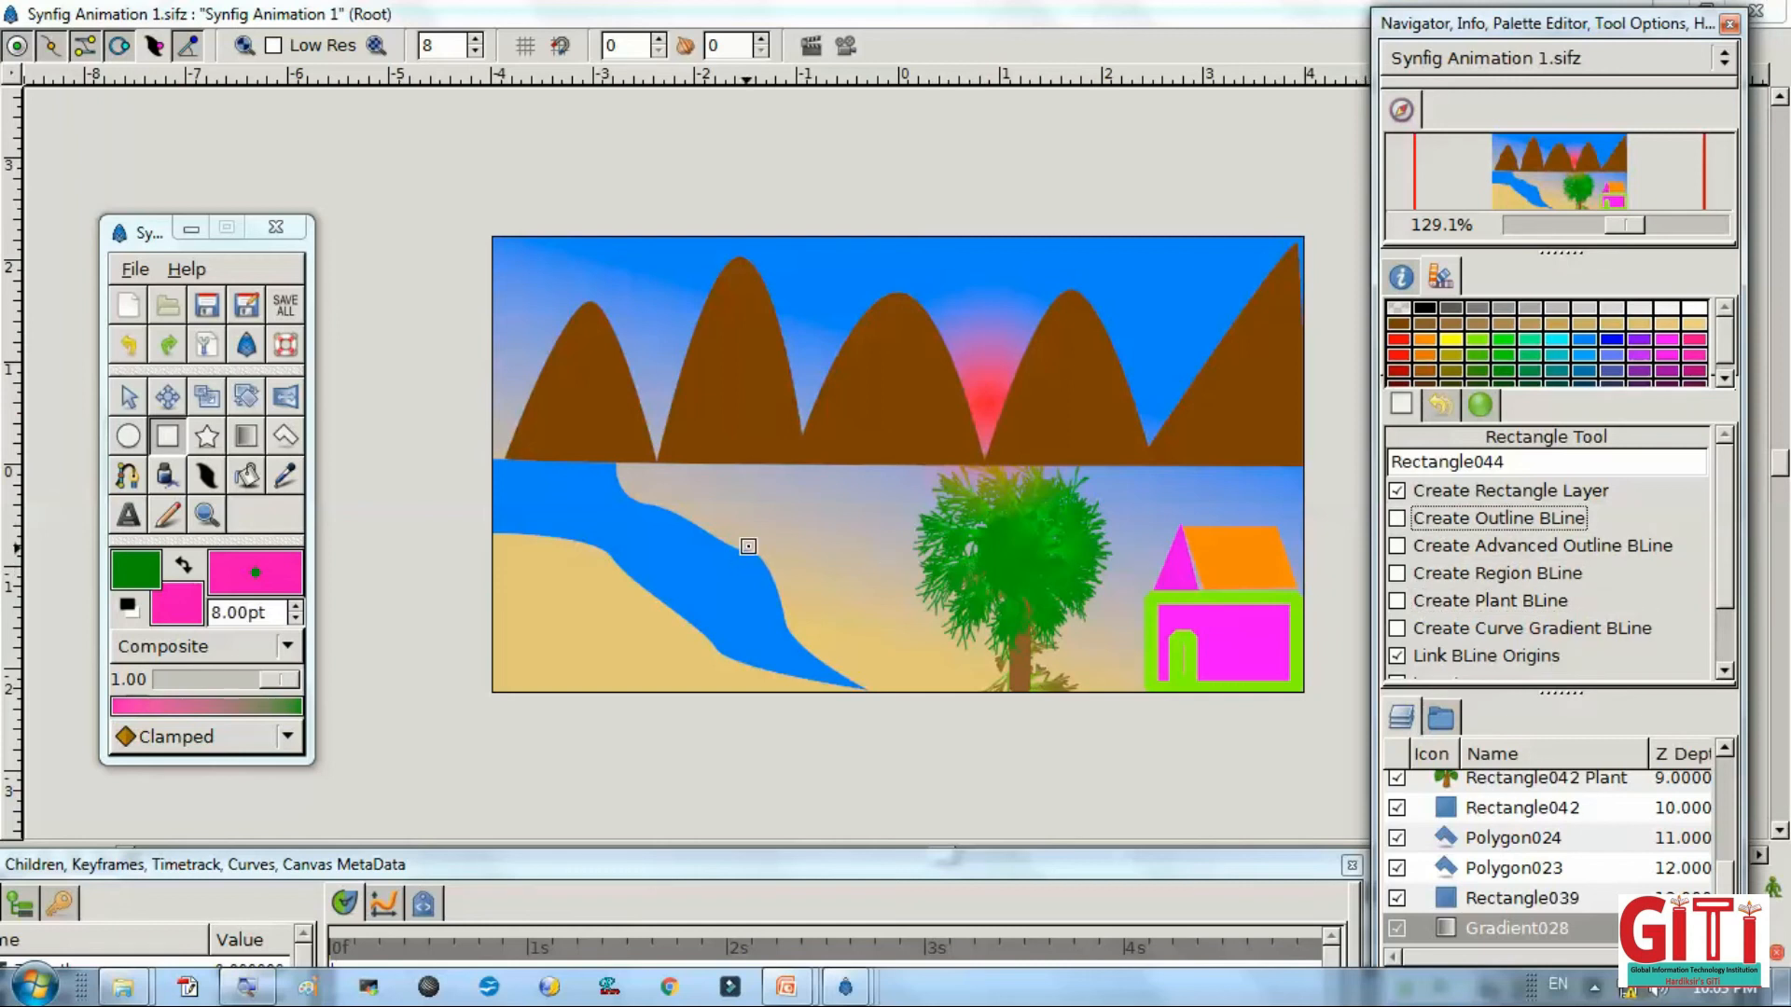
left_click_drag(789, 540, 800, 647)
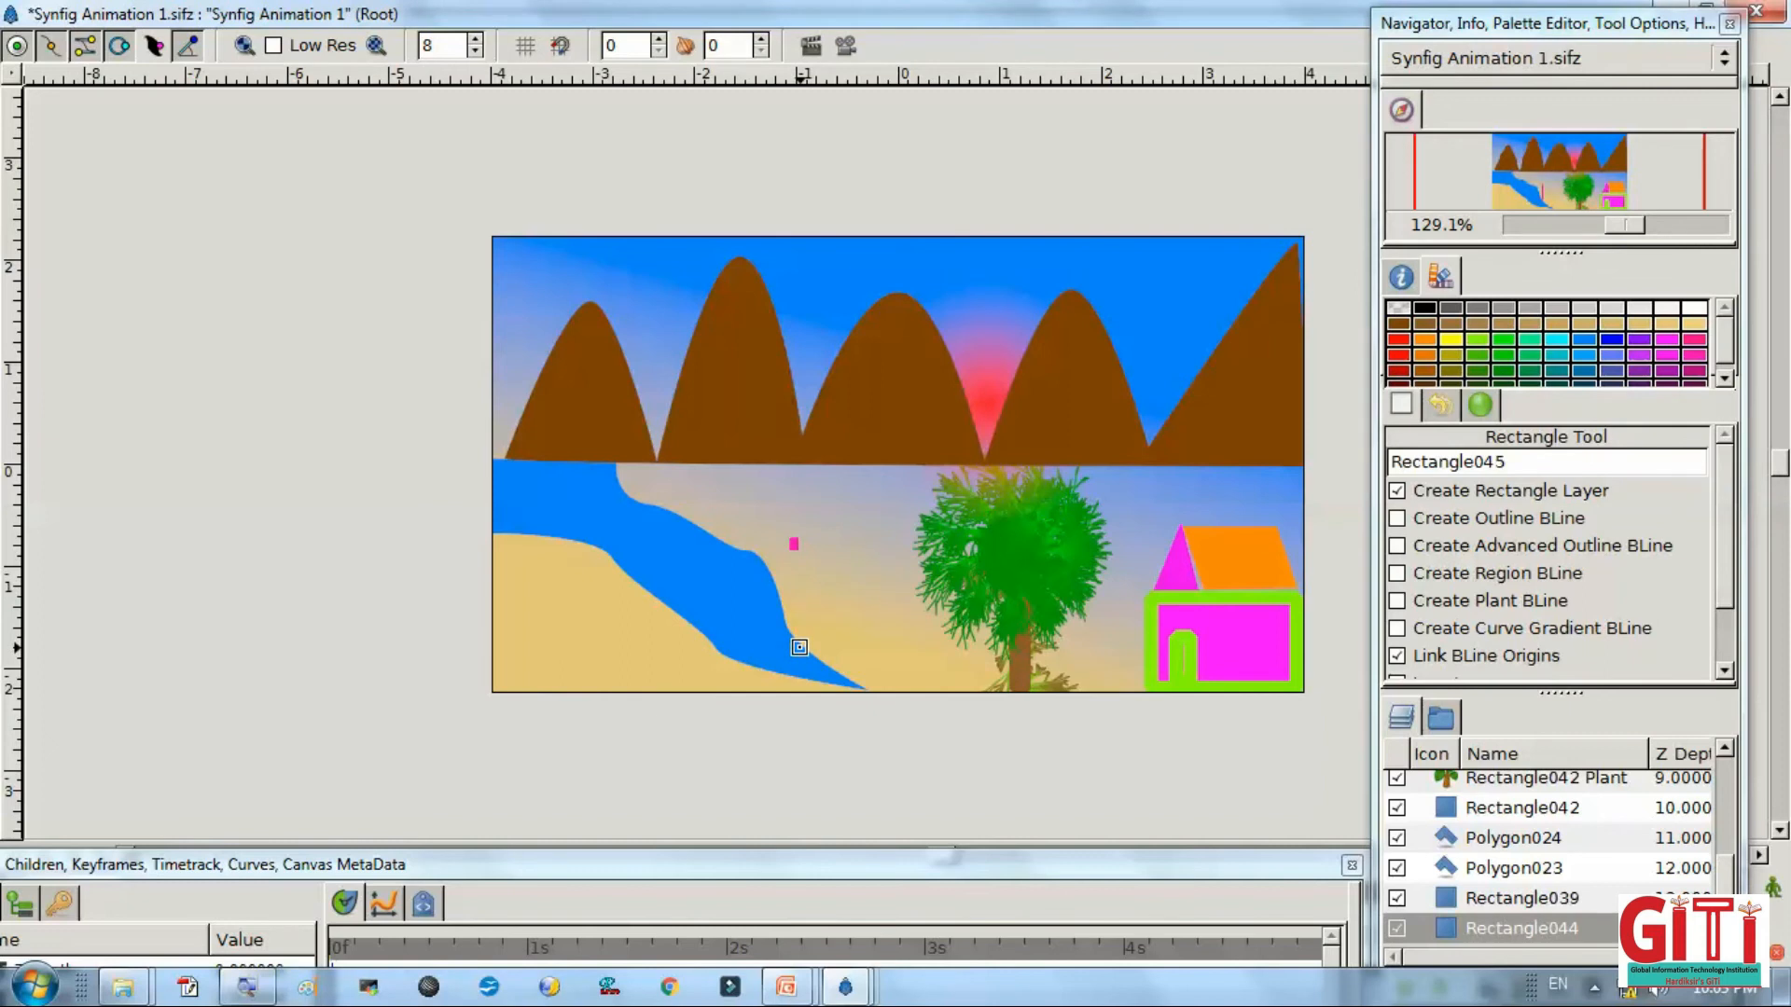
key("alt+Tab")
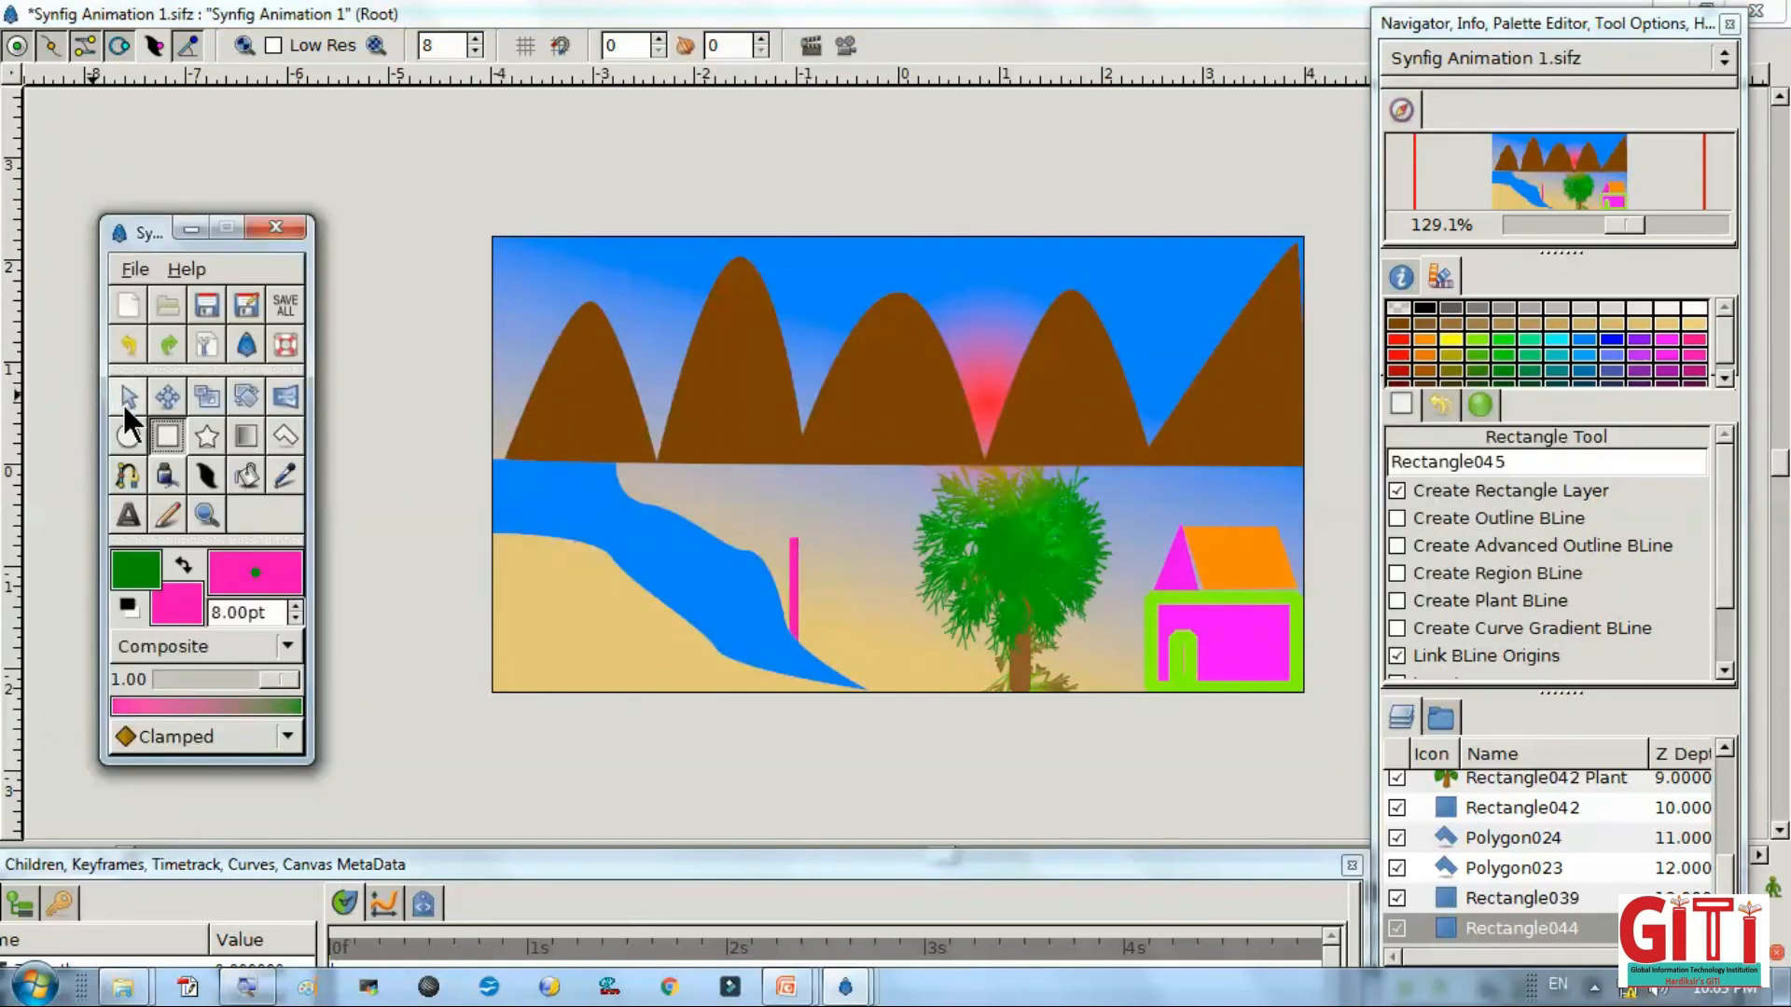
left_click(127, 397)
left_click_drag(404, 844, 404, 717)
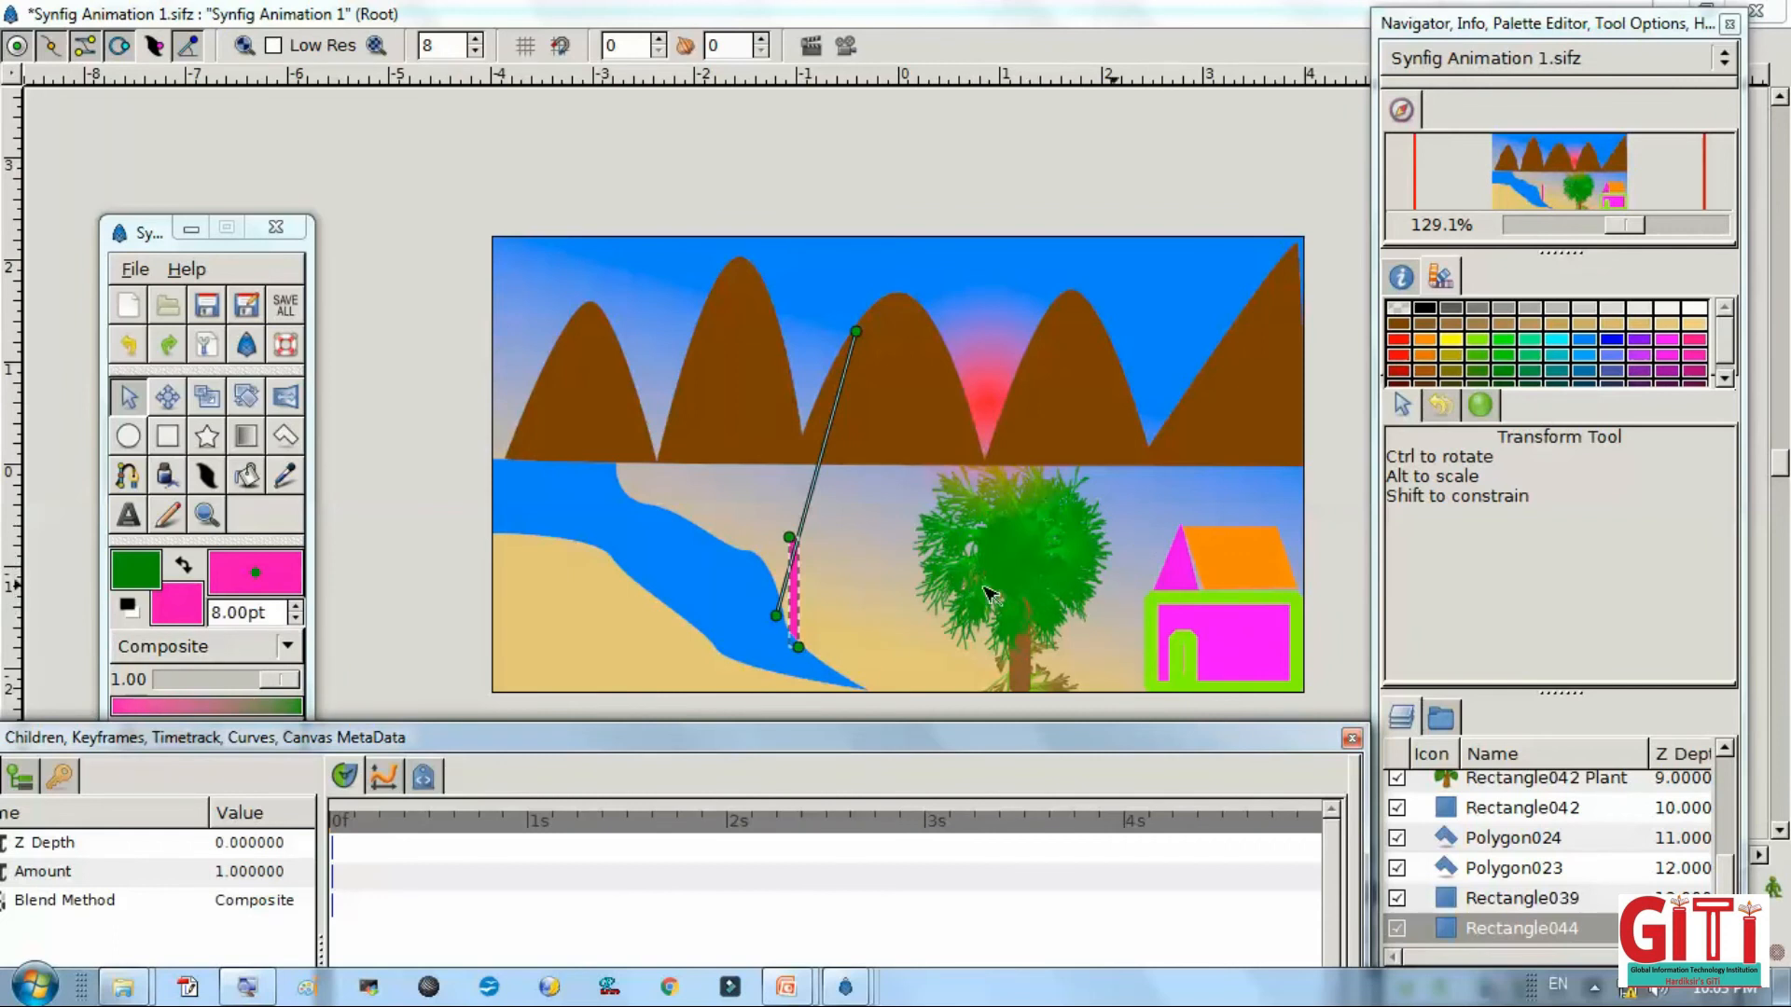
Draw a small red star with 3 points and no plant foliage, centred on the top of the pink pole.
left_click(209, 448)
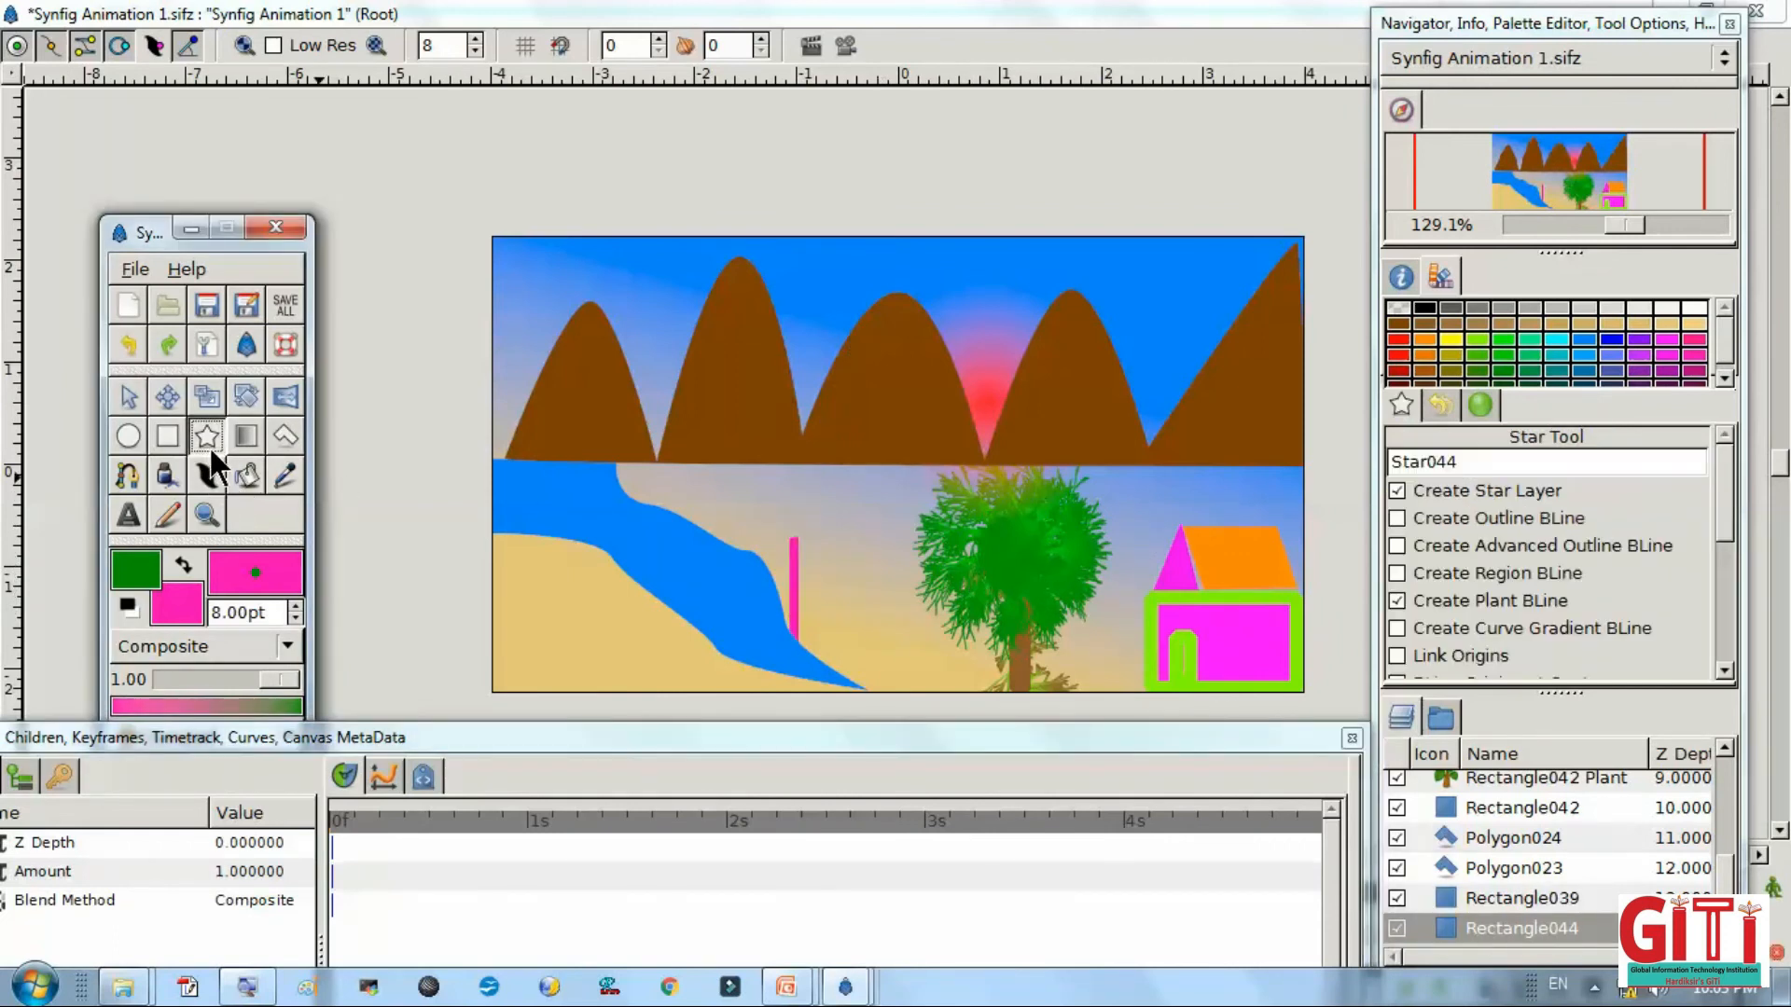
left_click(1474, 589)
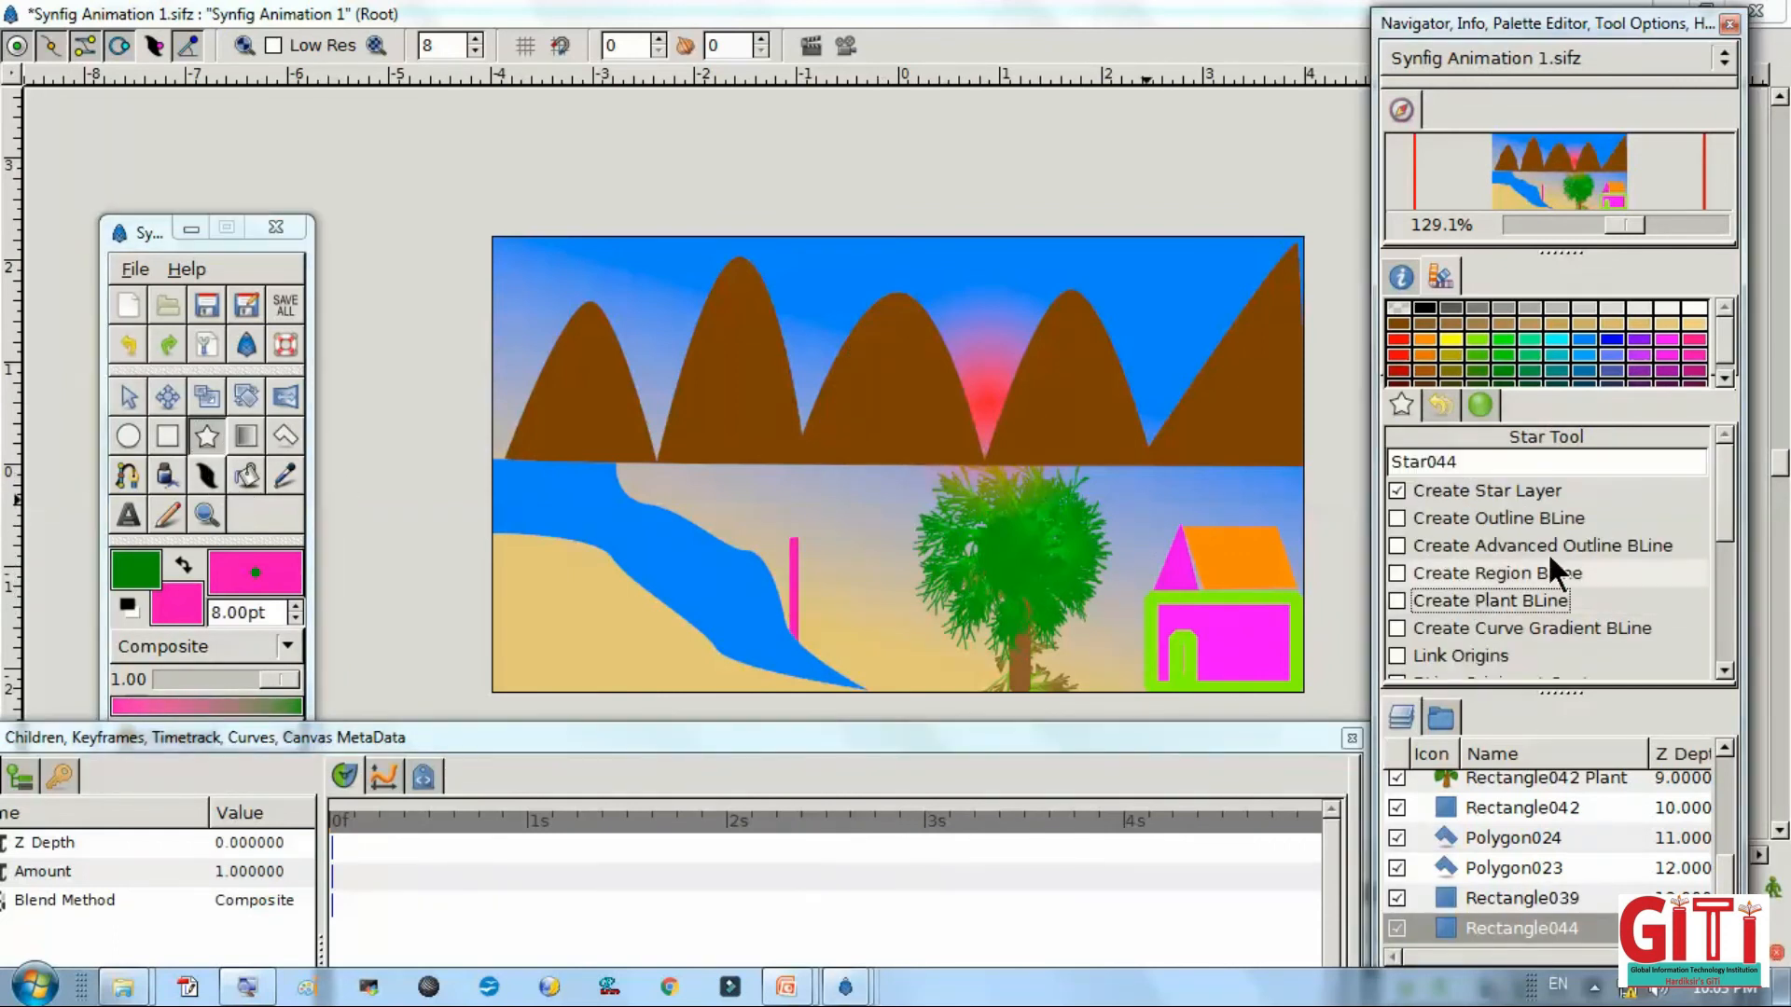
left_click_drag(1722, 506, 1698, 576)
left_click(1698, 571)
left_click(1697, 571)
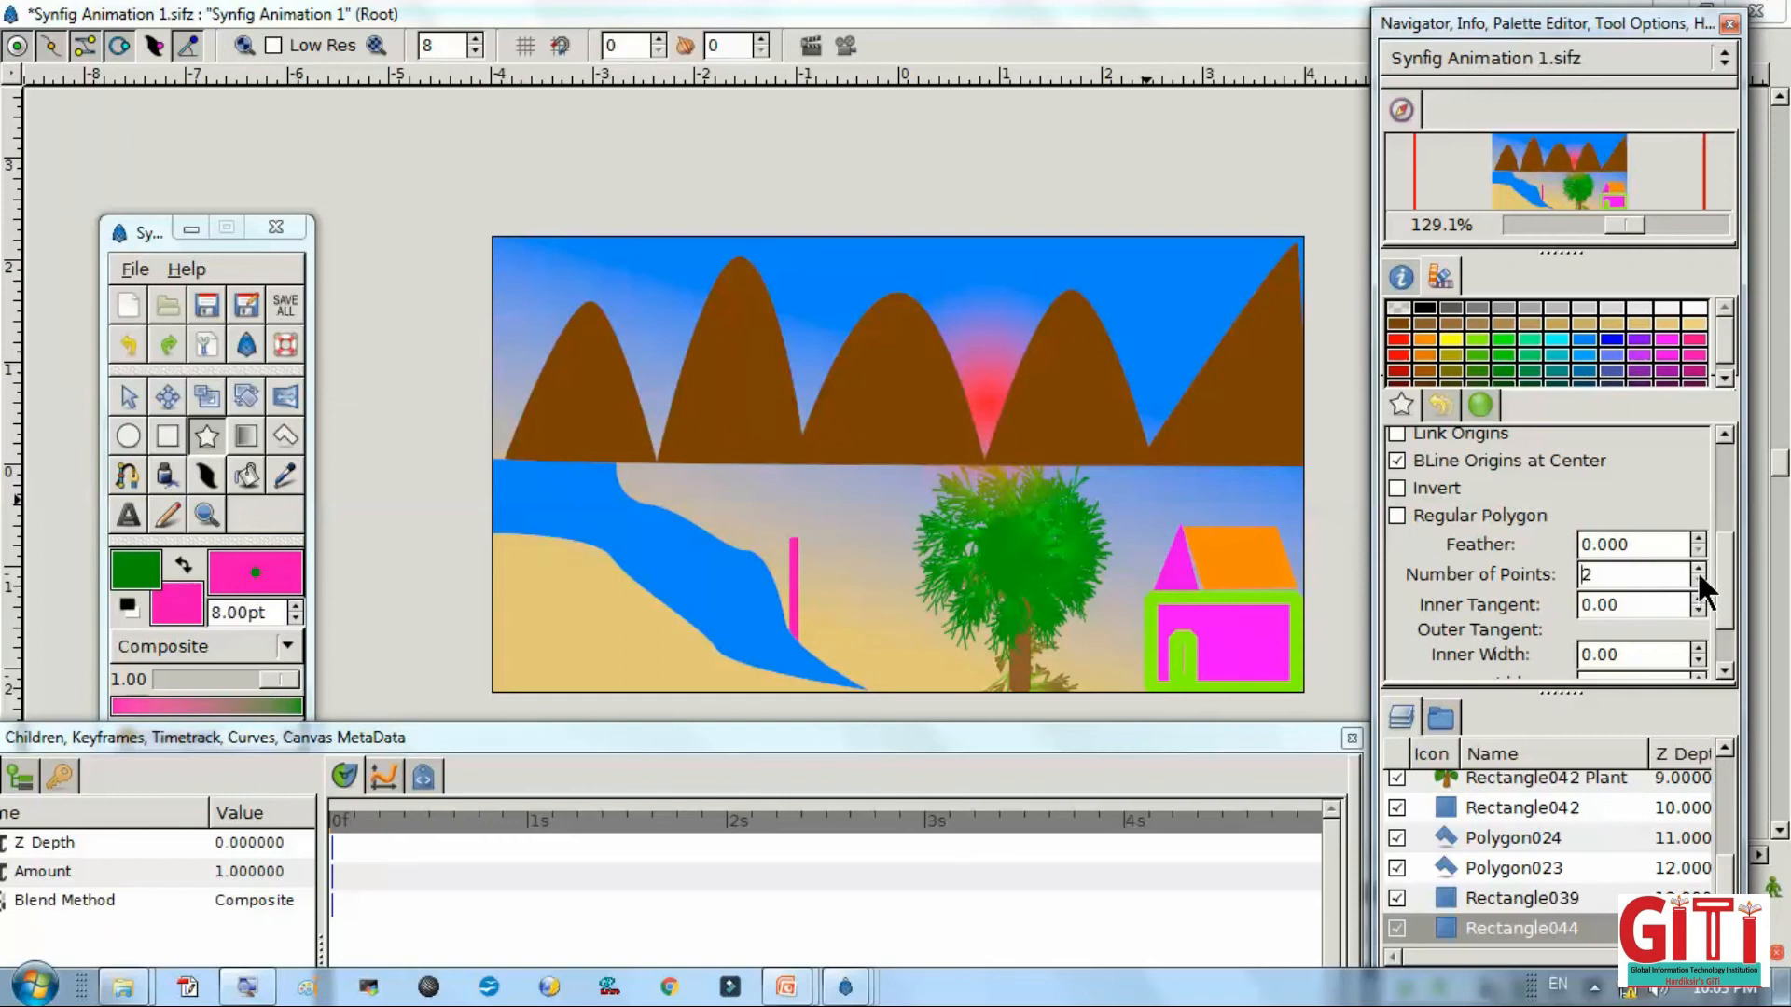
left_click(1699, 568)
left_click(1698, 568)
left_click(1698, 582)
left_click(1699, 581)
left_click(1392, 354)
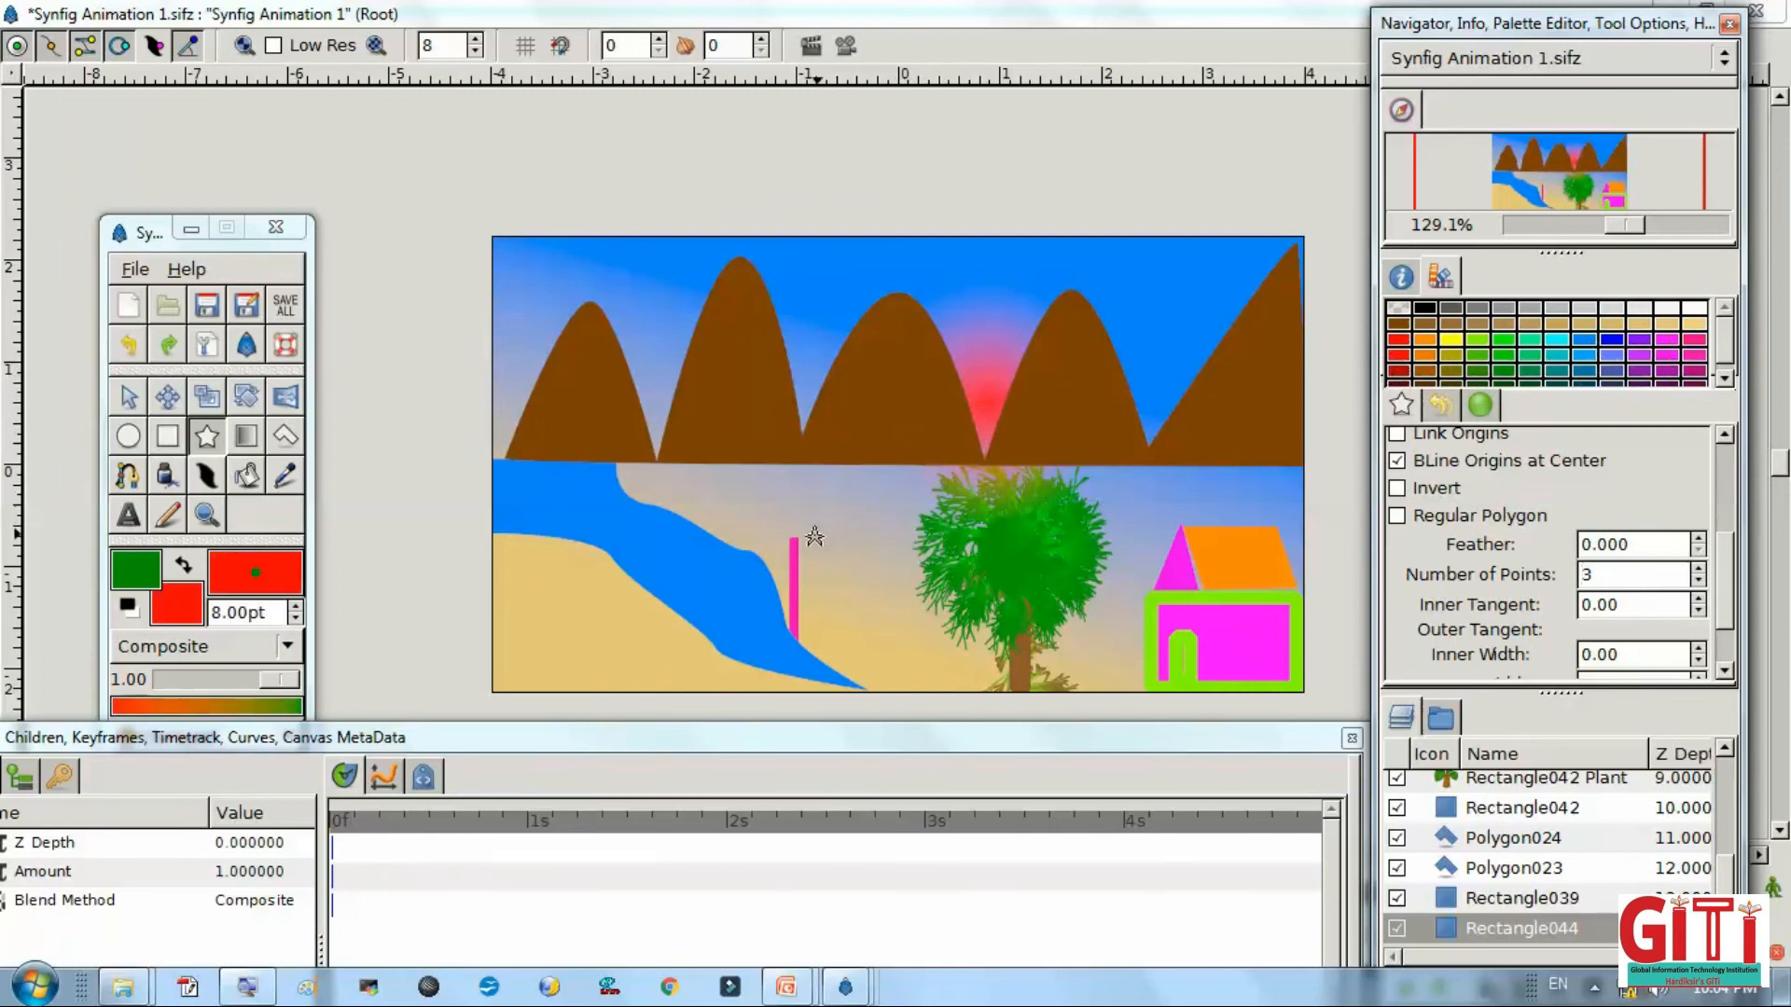
left_click_drag(796, 538, 829, 548)
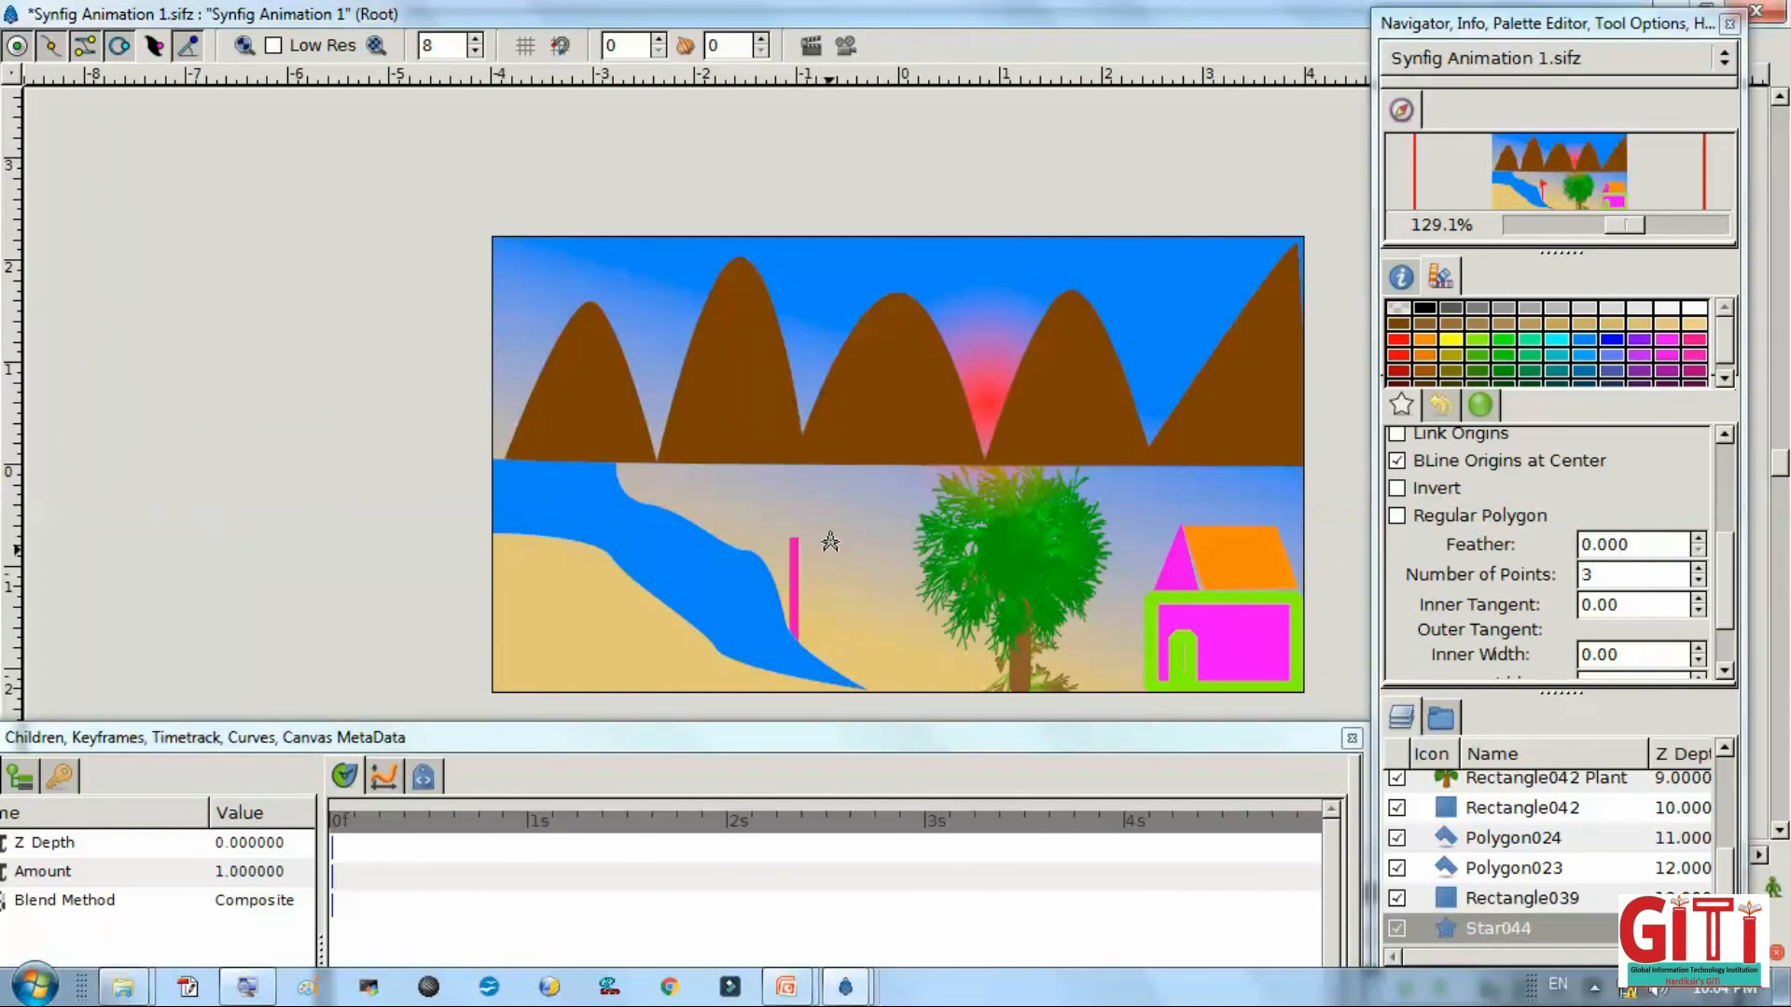
key("alt+Tab")
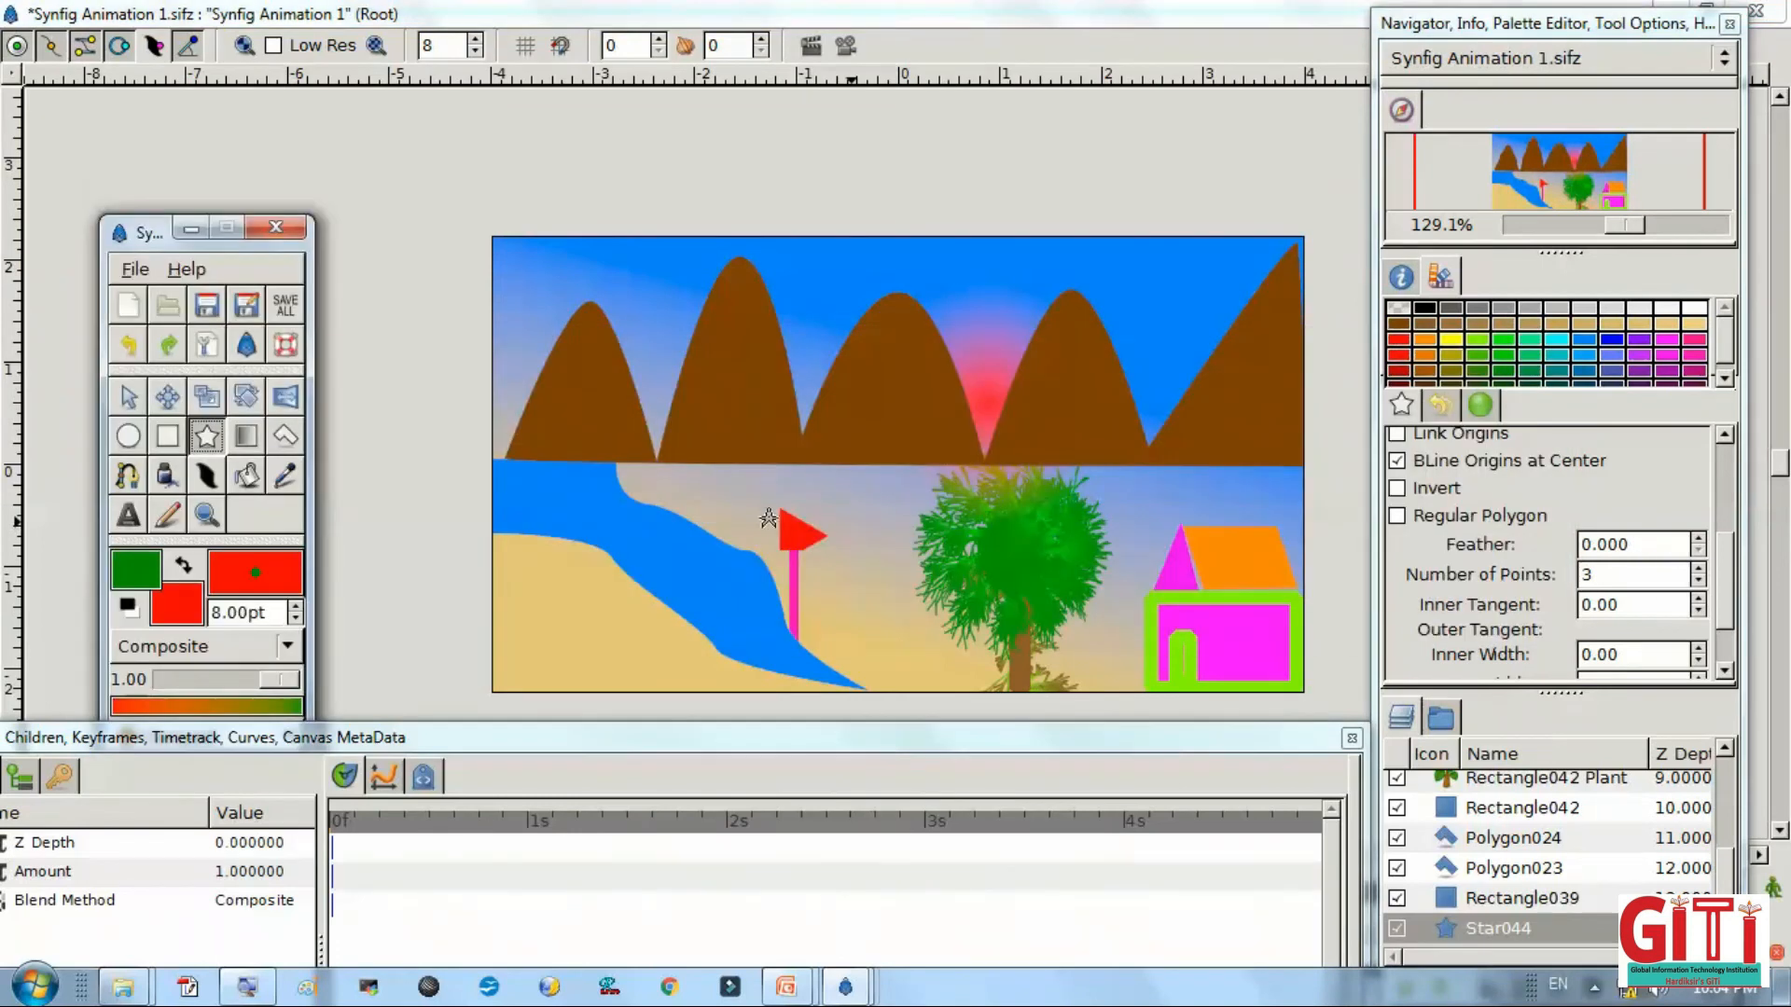
Adjust the red star's radius handles to form three slender windmill blades, and save the file.
left_click(130, 399)
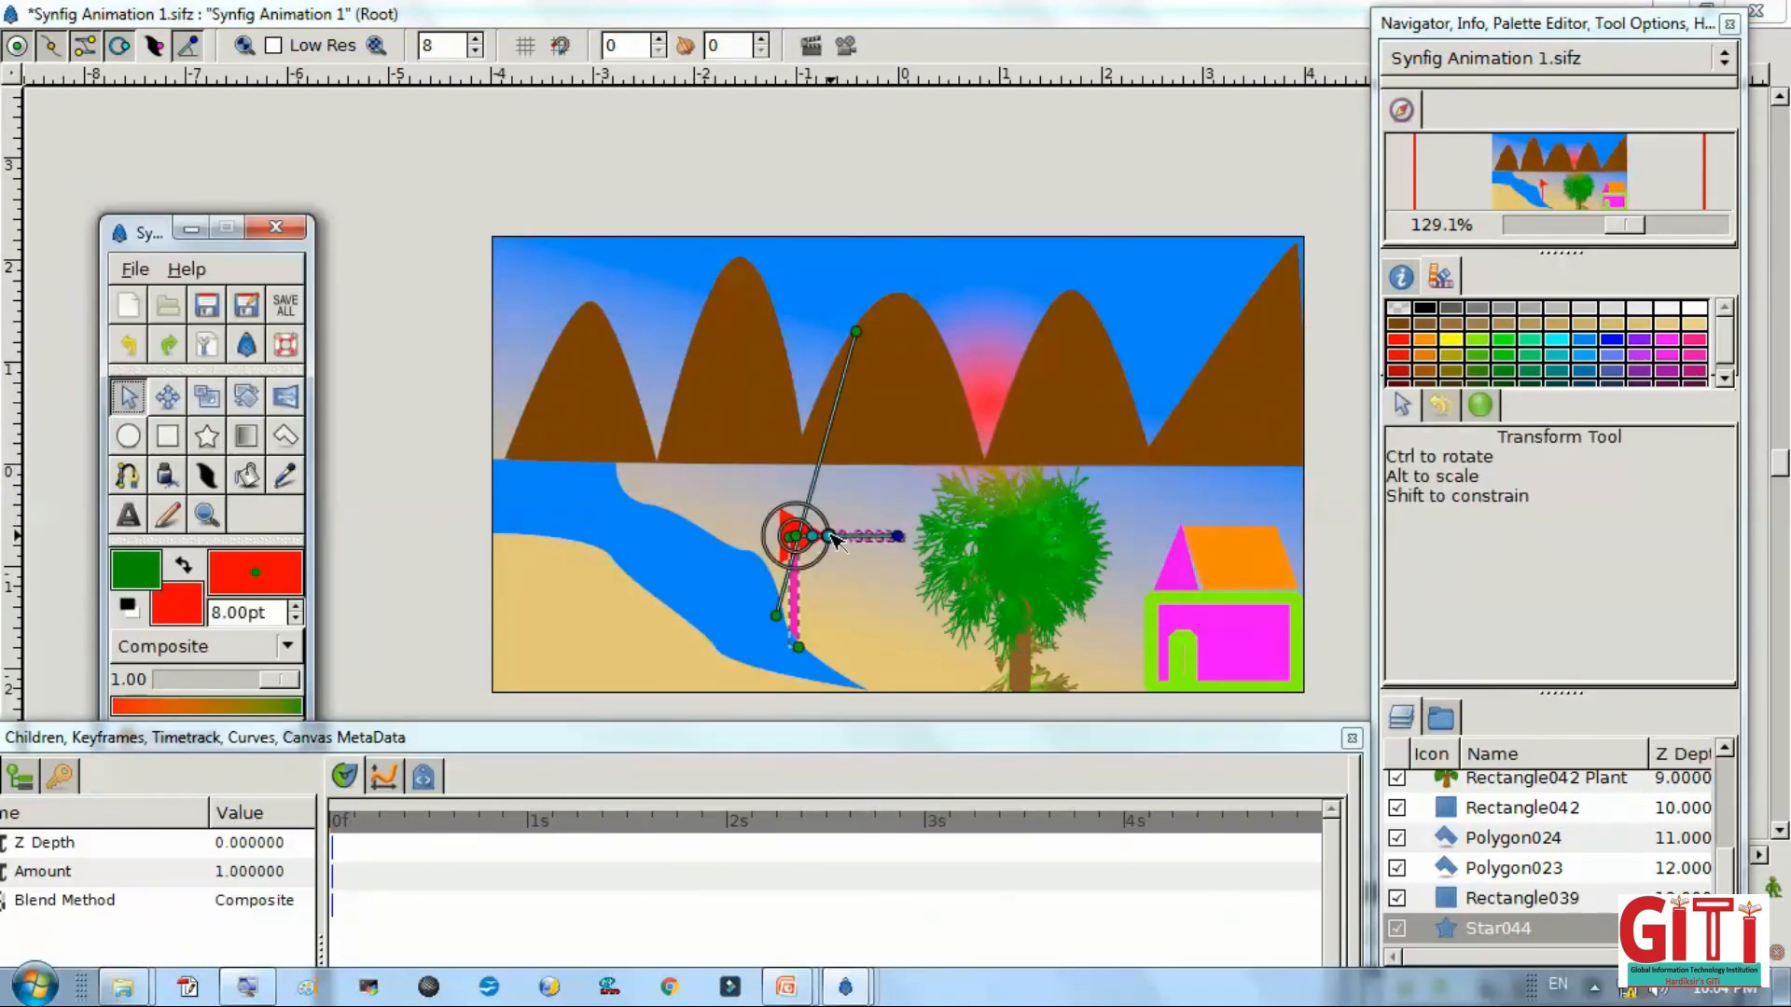
left_click_drag(812, 539, 845, 546)
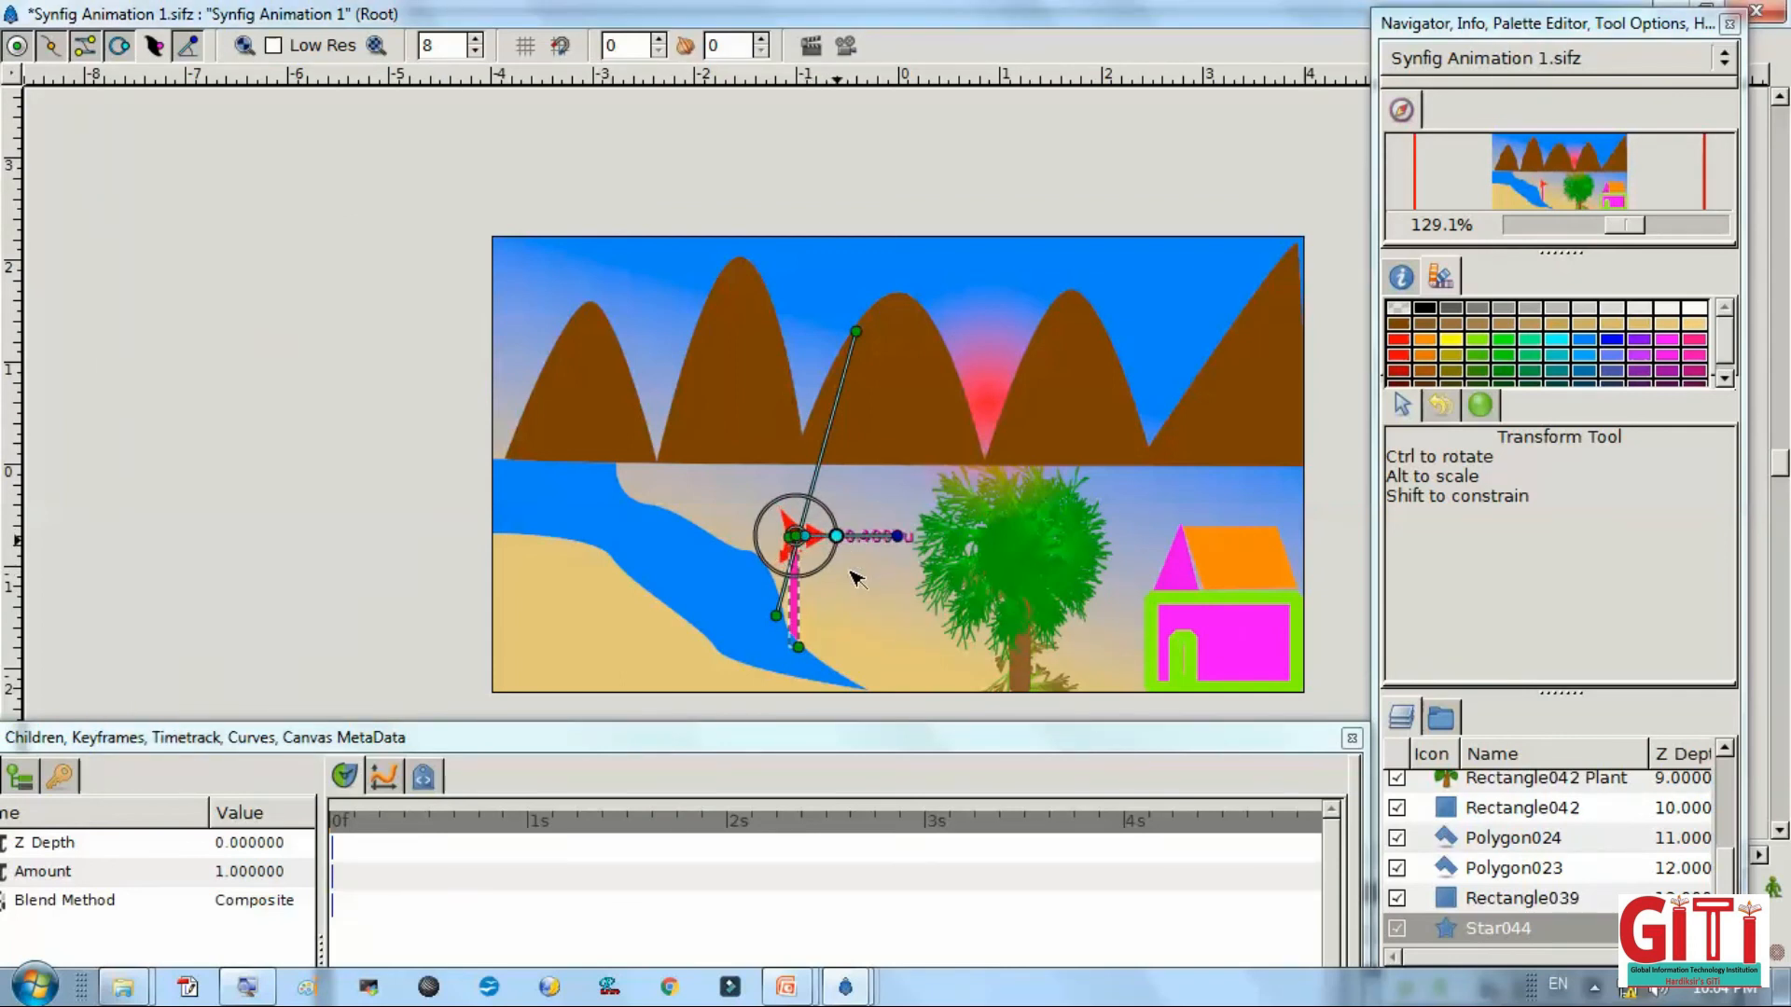
left_click(874, 601)
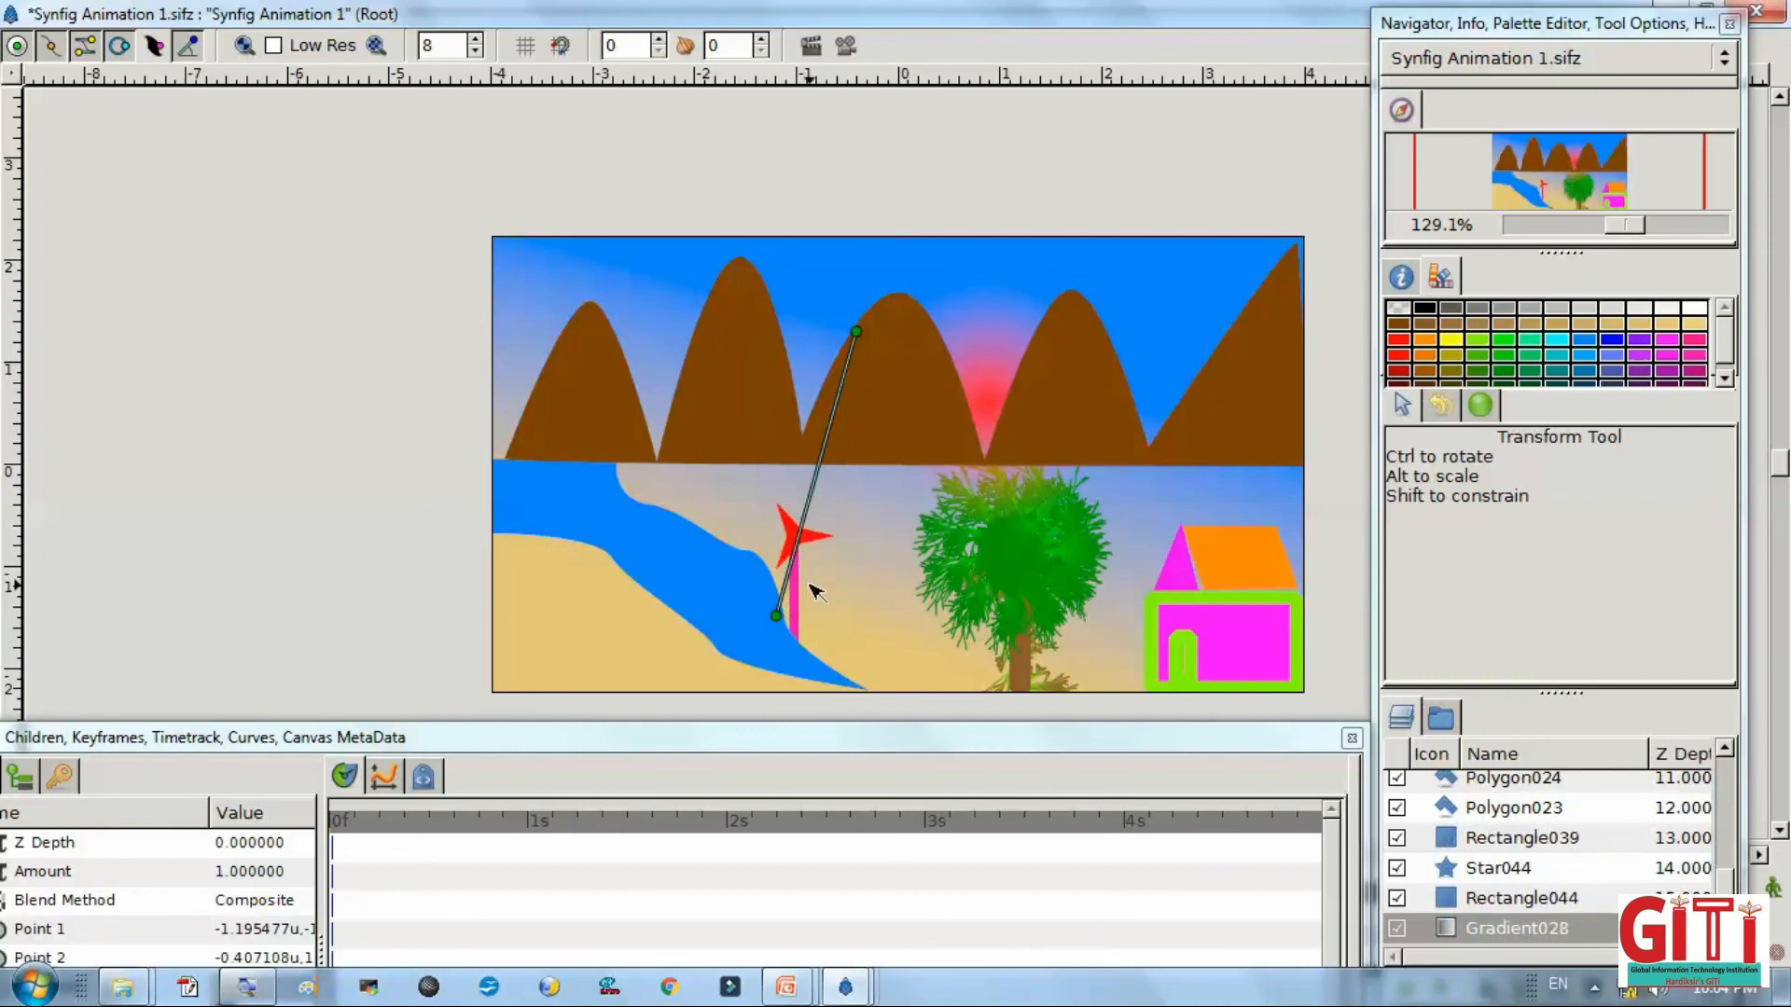
left_click(818, 542)
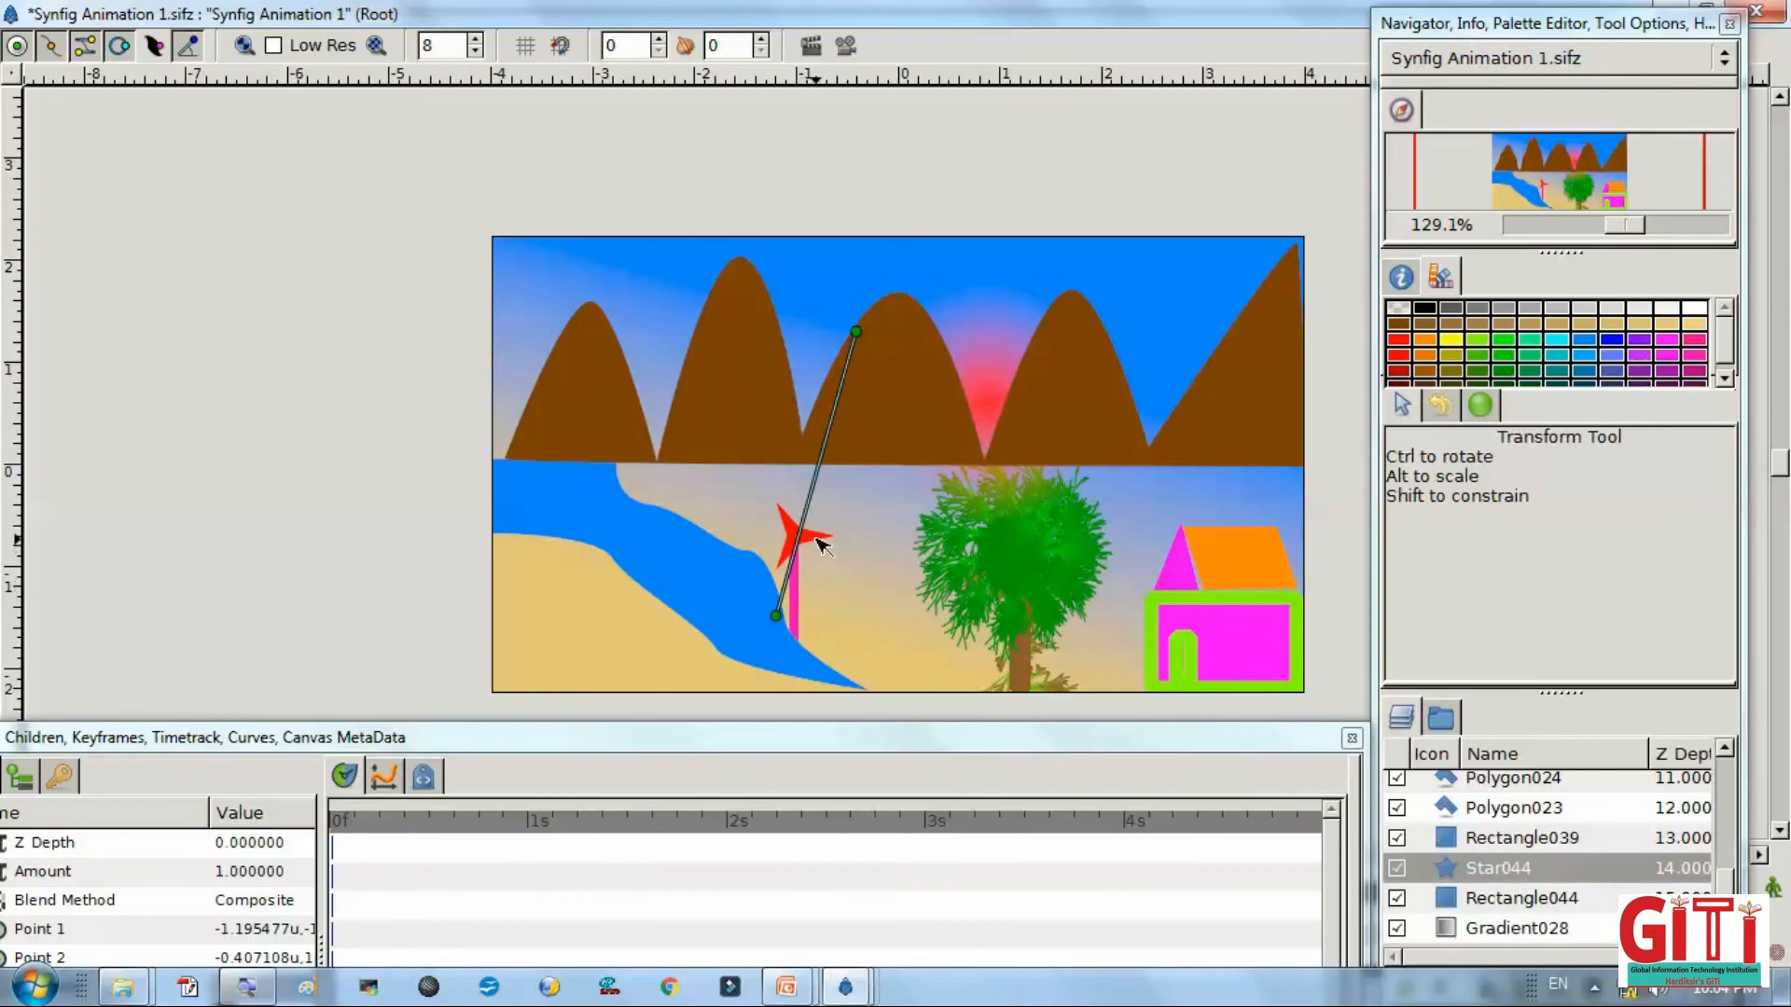
left_click(880, 605)
key("ctrl+s")
key("alt+Tab")
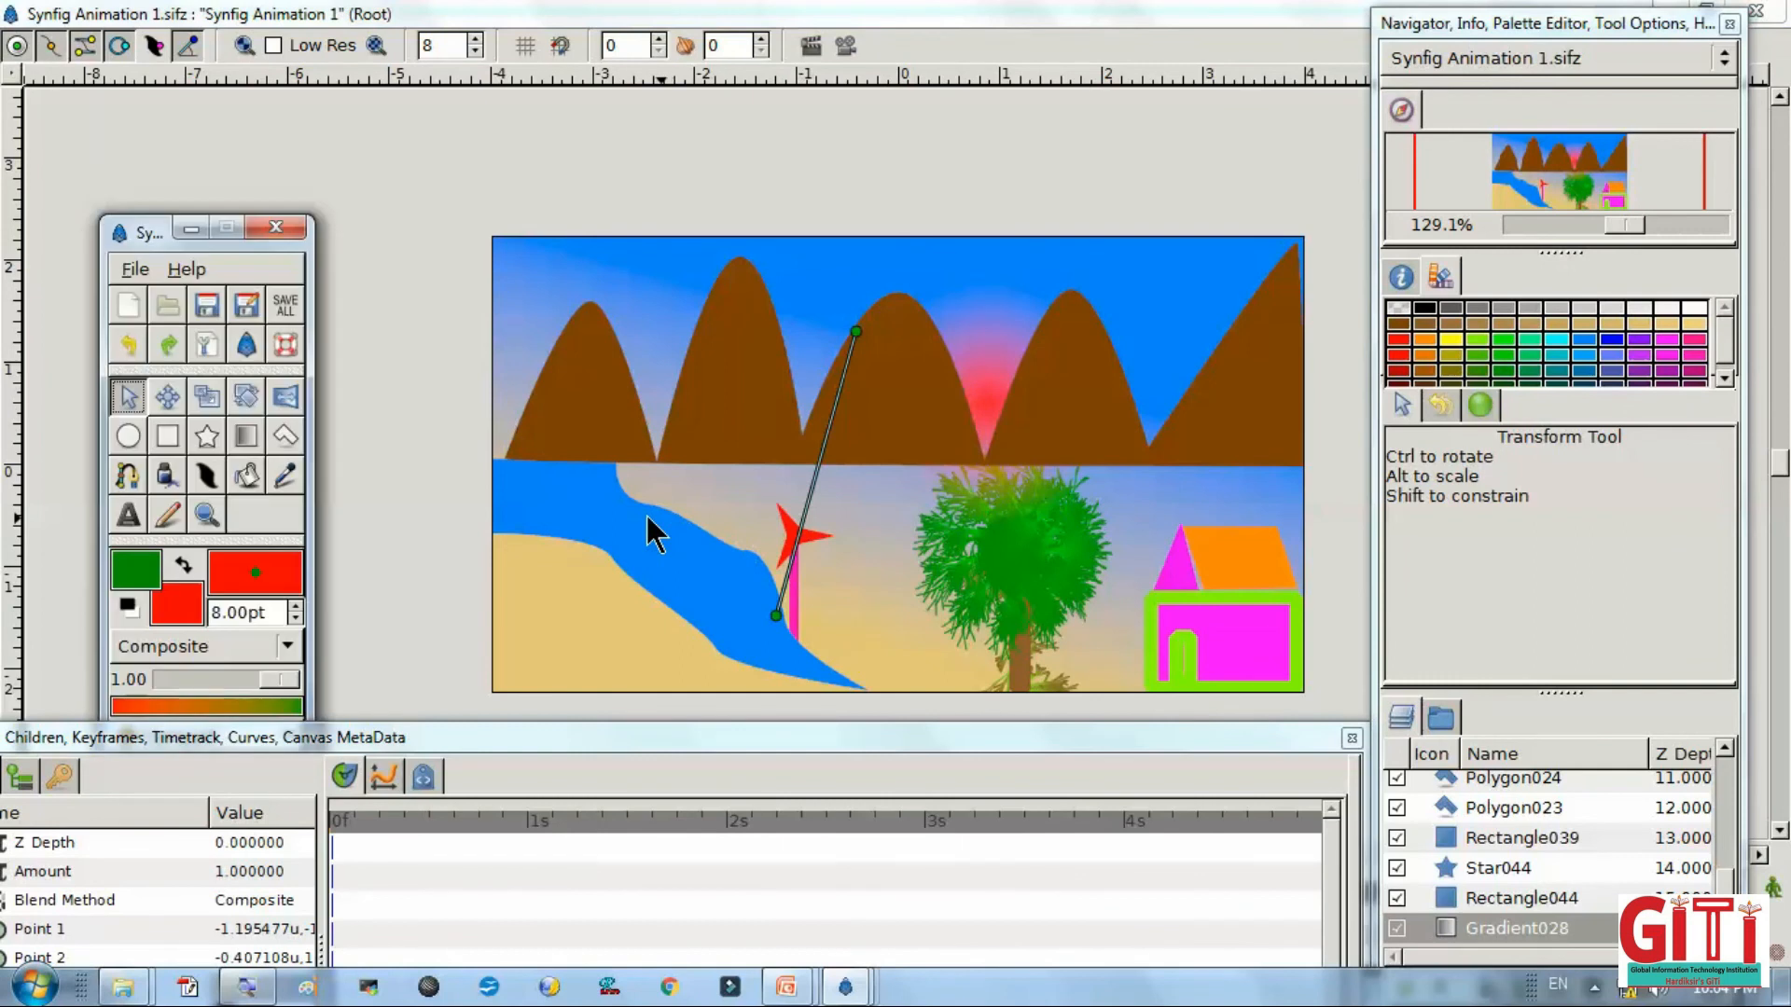
Draw a small white V-shaped bird as a BLine region in the sky beside the leftmost mountain.
left_click(127, 602)
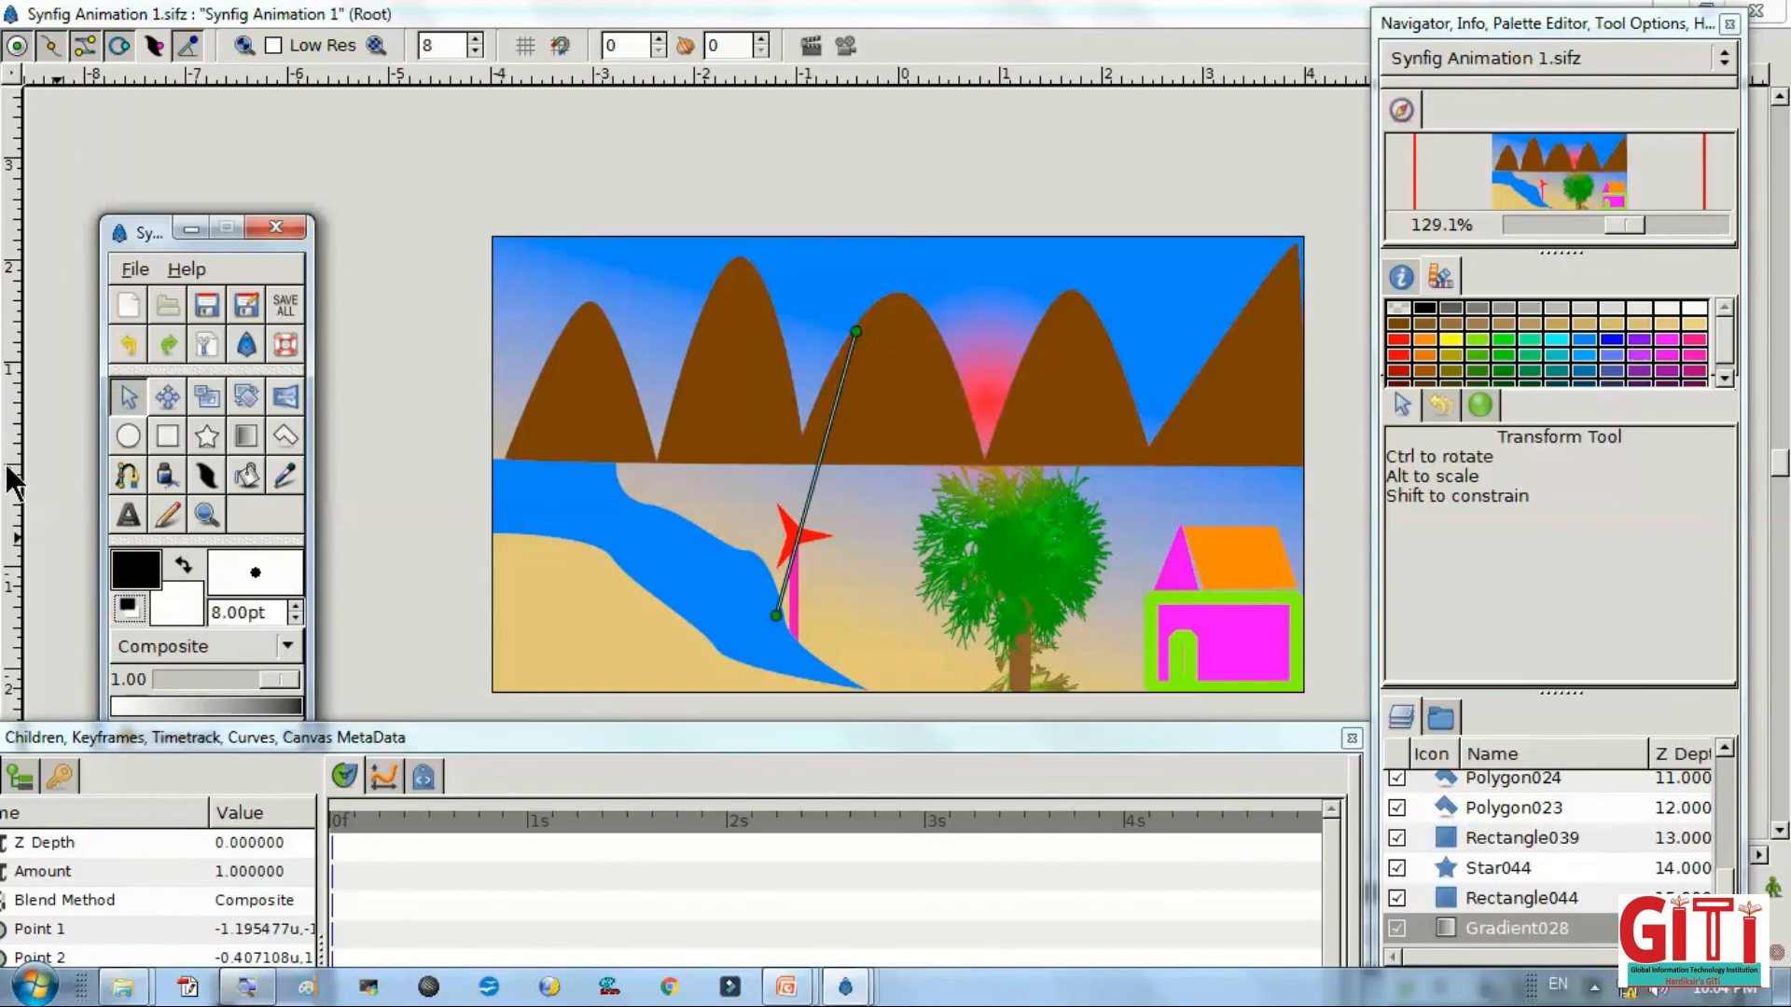
left_click(122, 470)
mouse_move(504, 347)
left_mouse_down()
mouse_move(513, 382)
mouse_move(521, 361)
left_mouse_up()
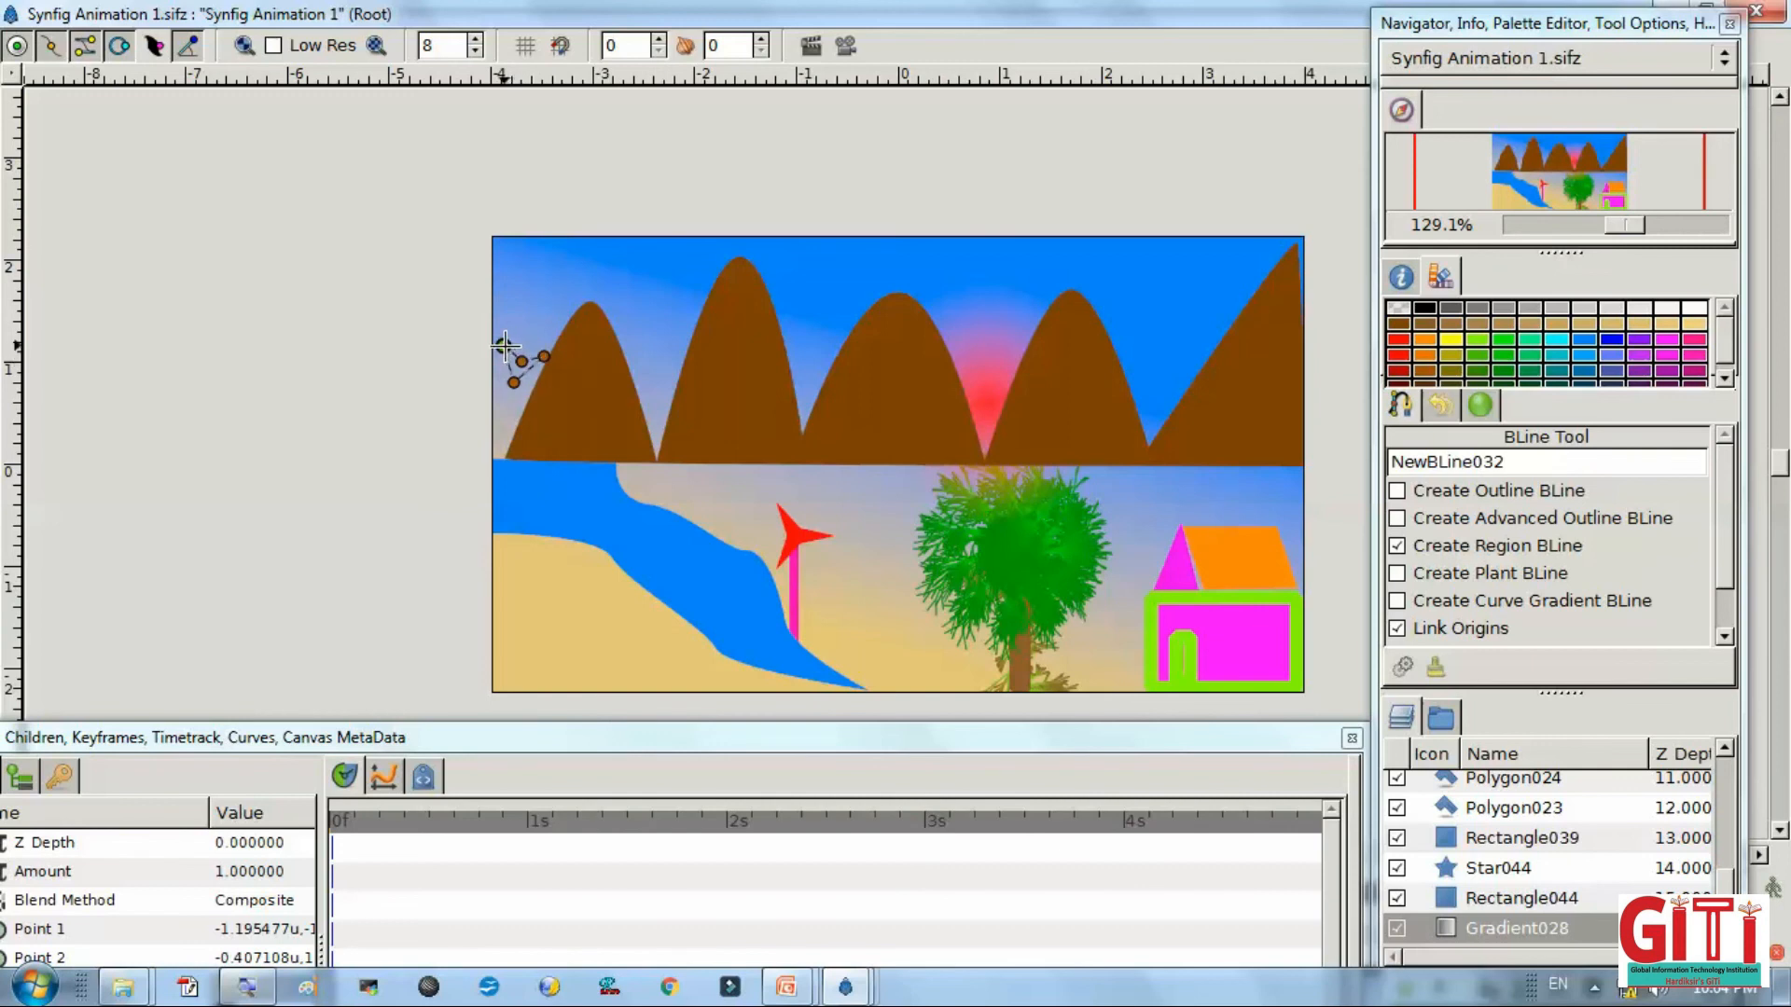
right_click(504, 345)
left_click(537, 392)
left_click(127, 399)
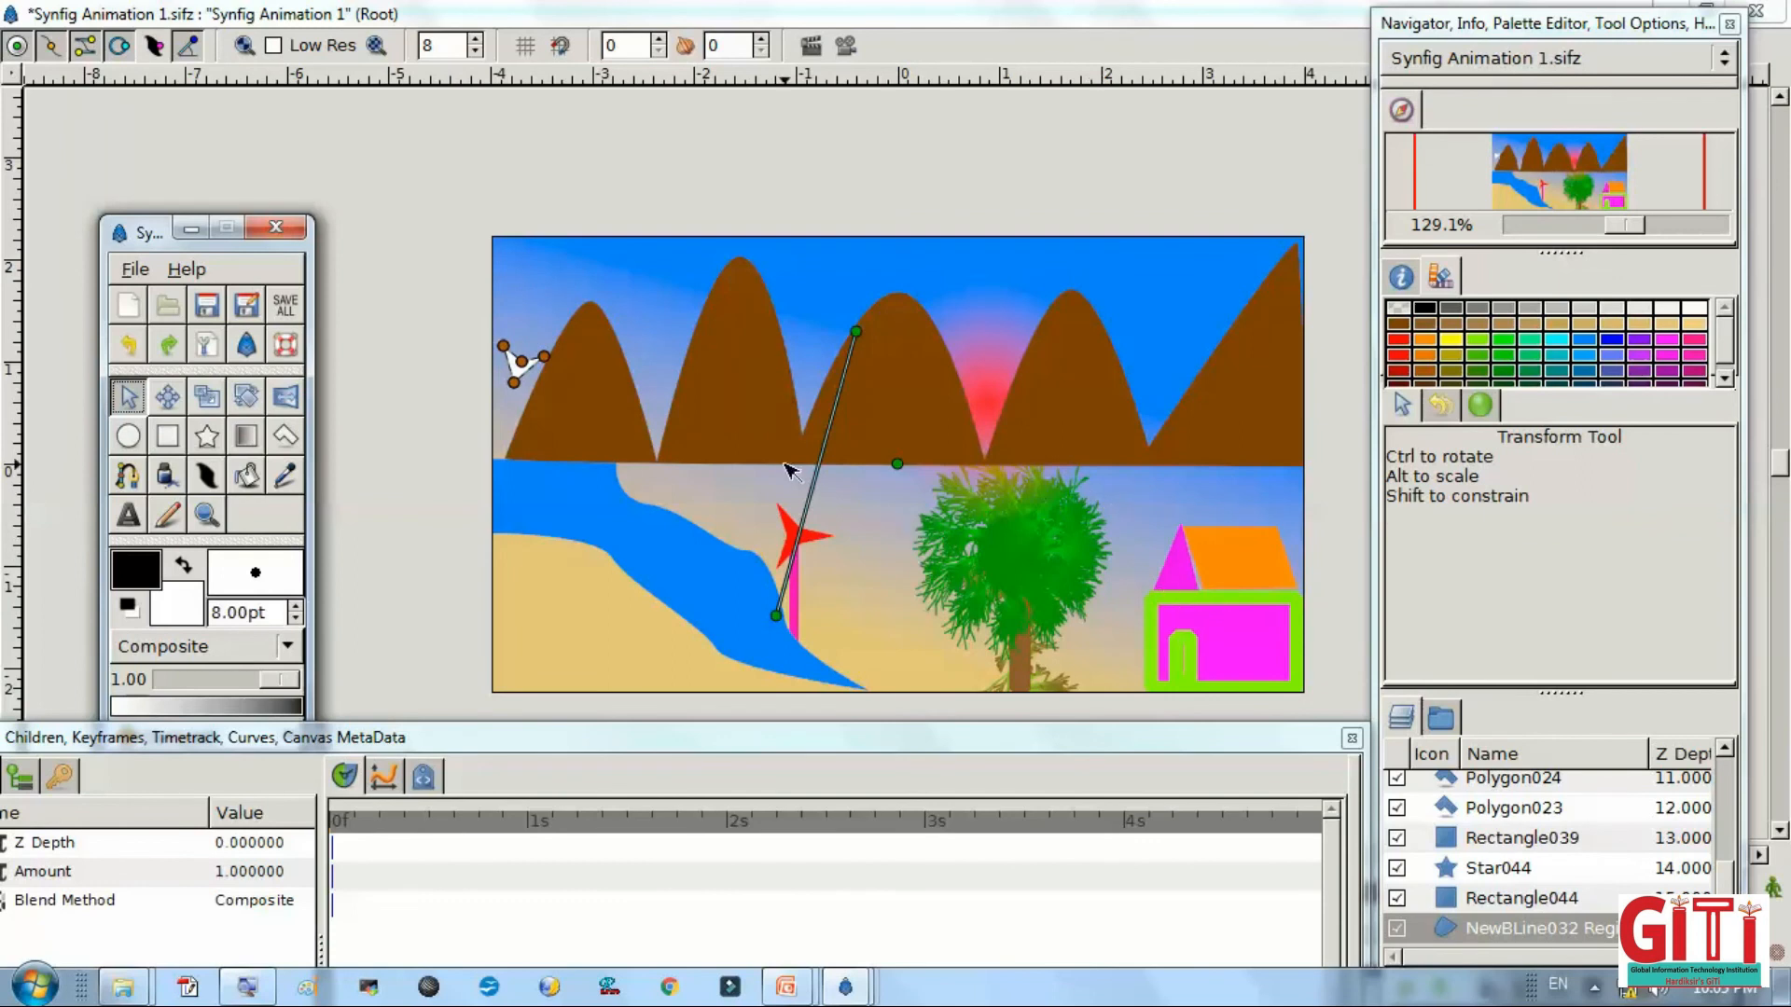
Draw a matching black V-shaped bird as a BLine region between the first two mountains, and save the file.
left_click(182, 564)
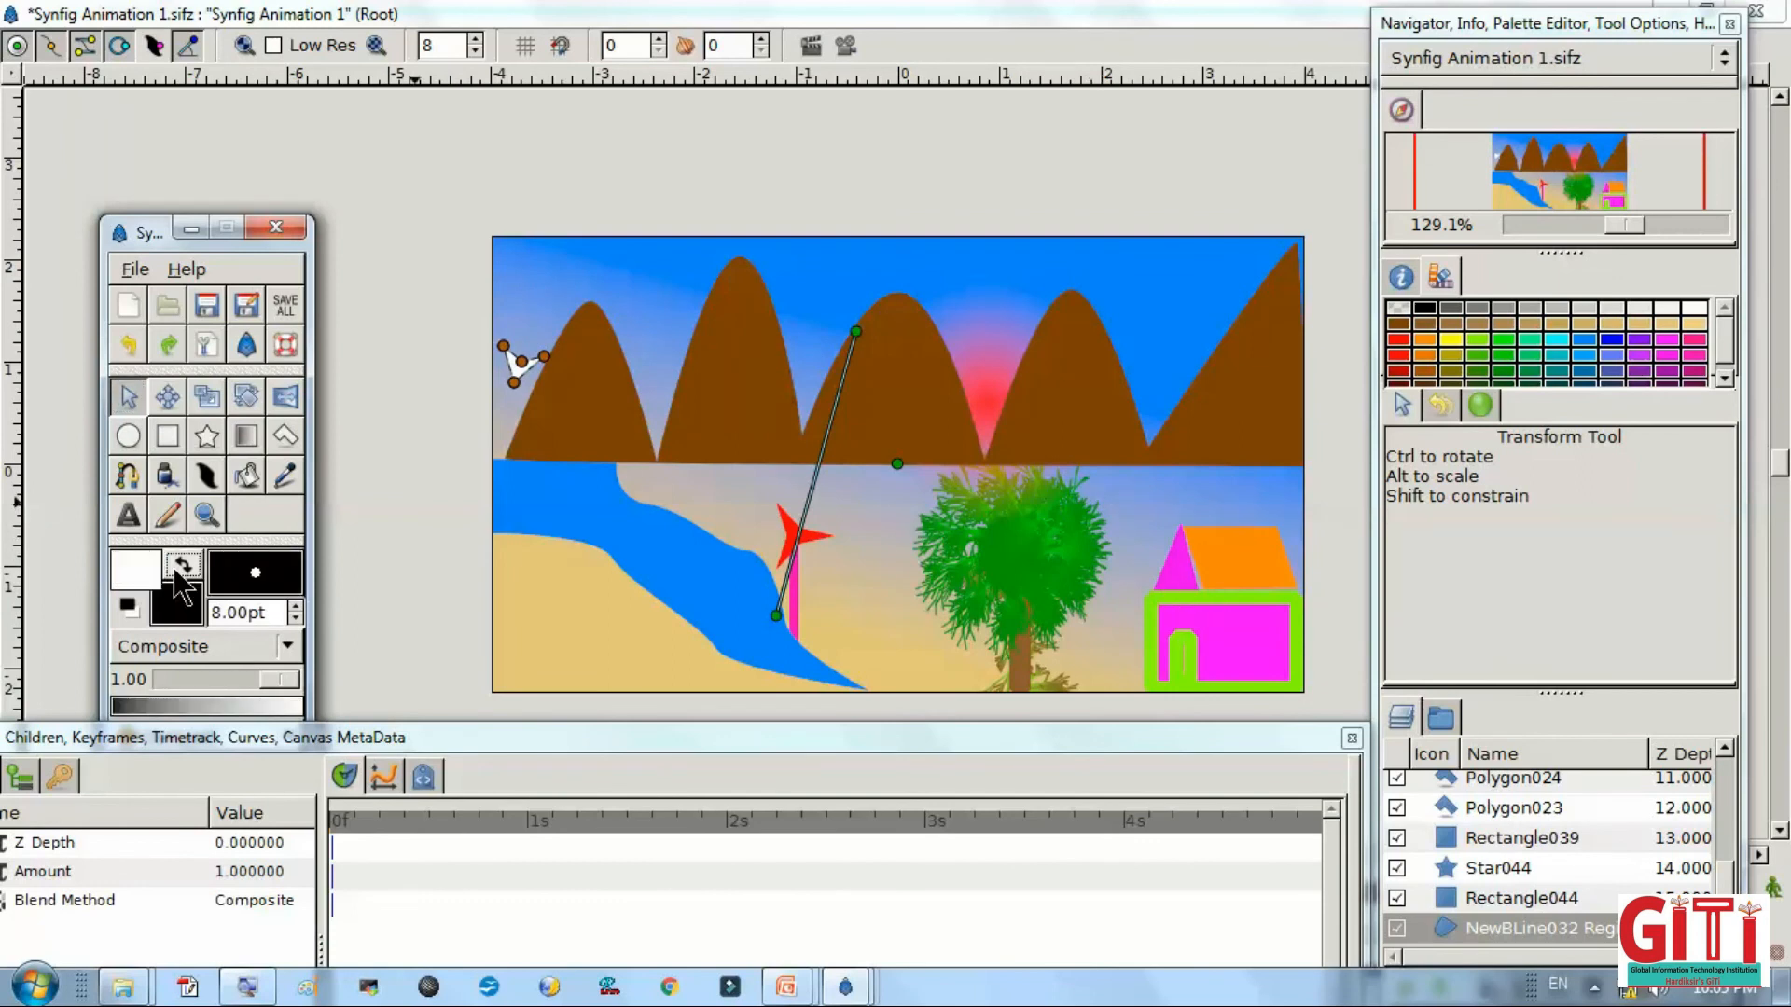
left_click(128, 477)
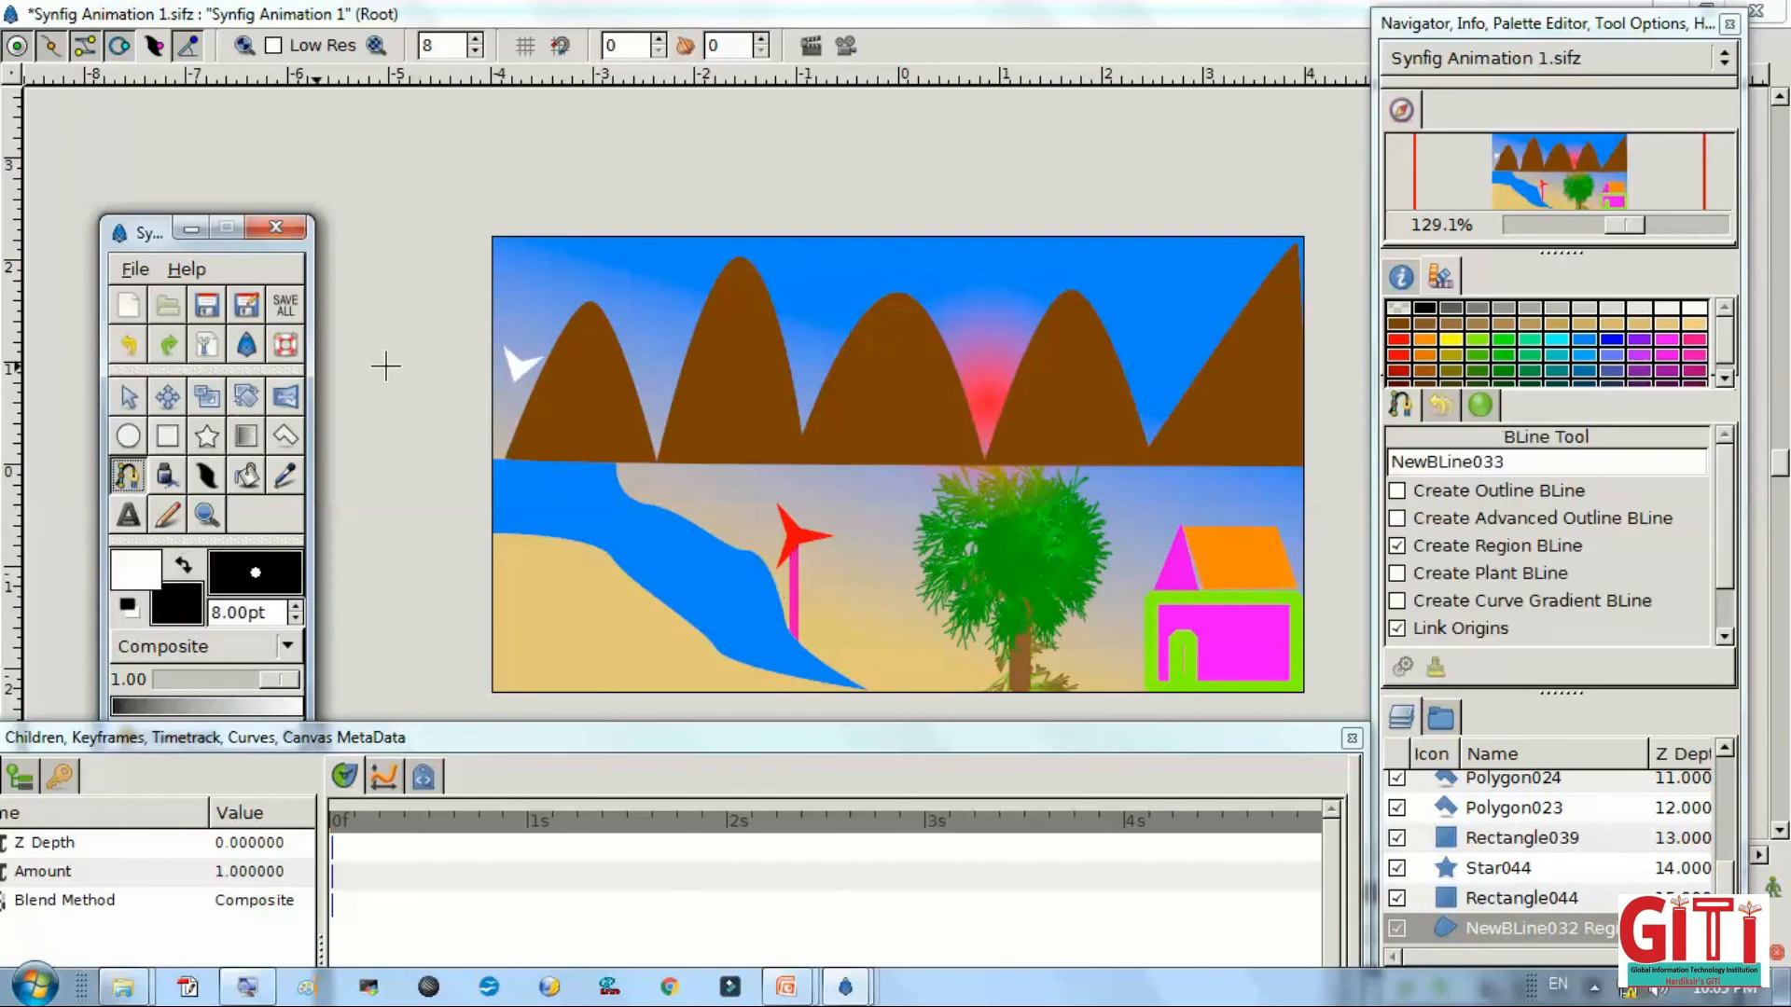
left_click(640, 350)
left_click_drag(640, 350, 651, 385)
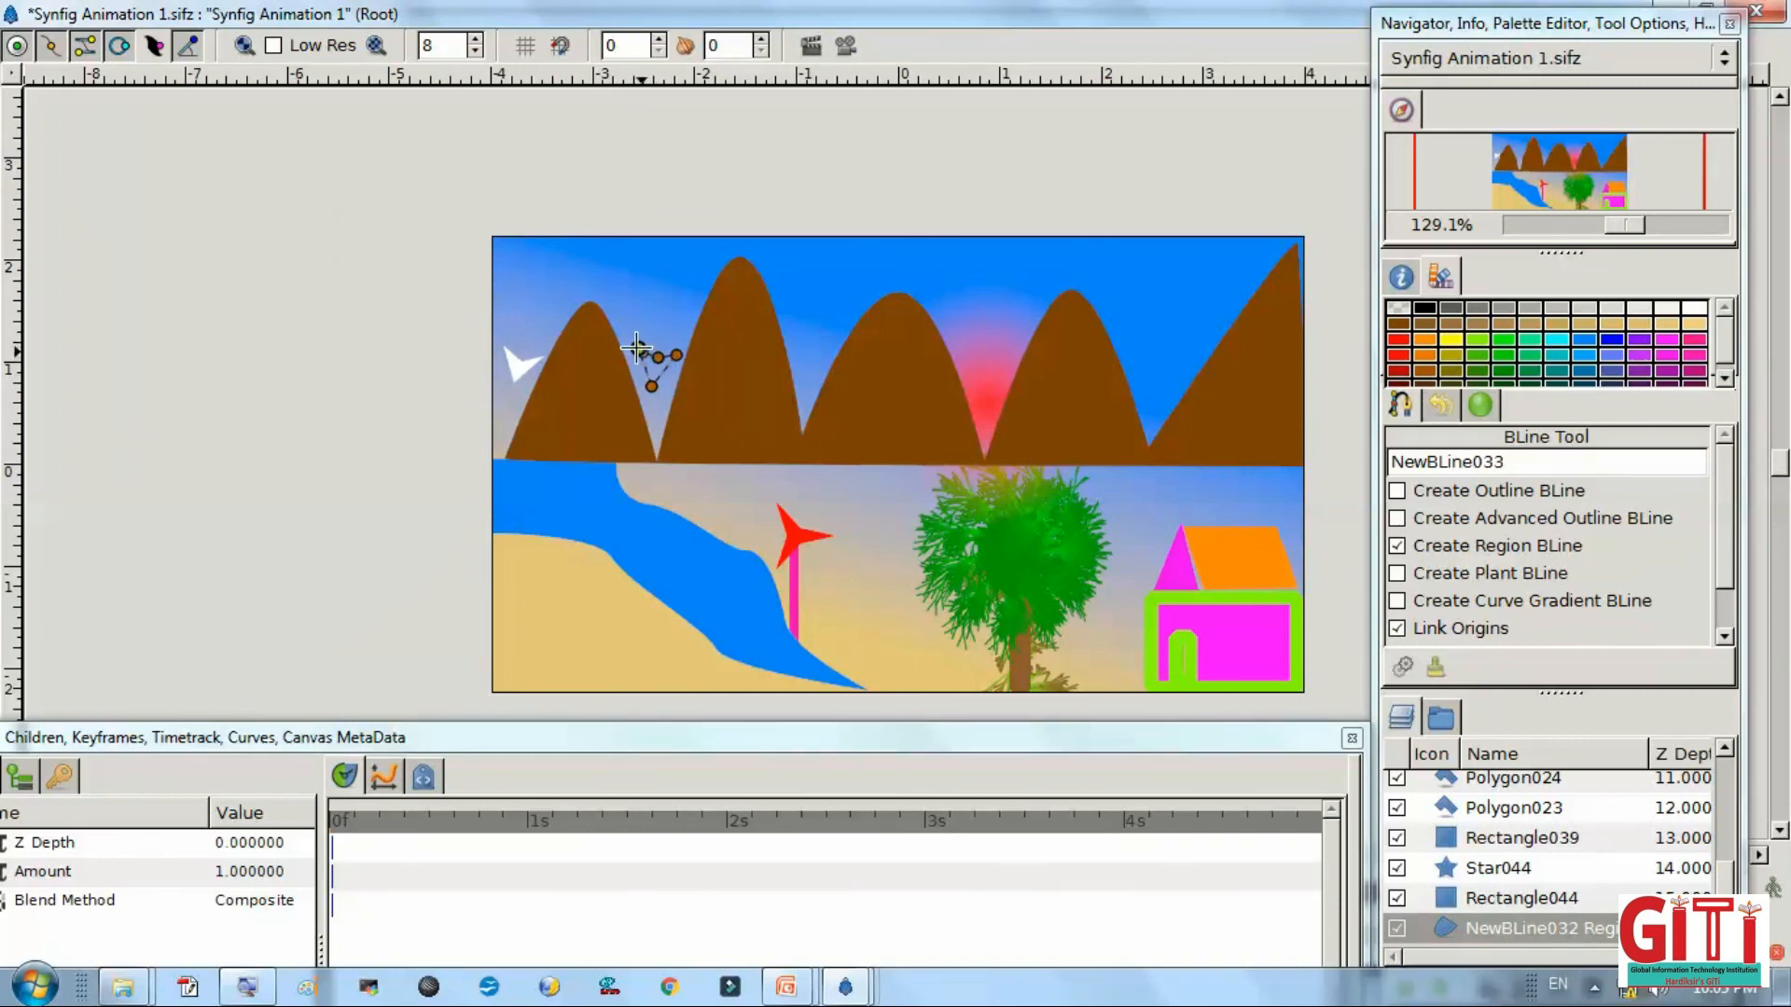
right_click(638, 349)
left_click(668, 388)
key("alt+Tab")
left_click(125, 384)
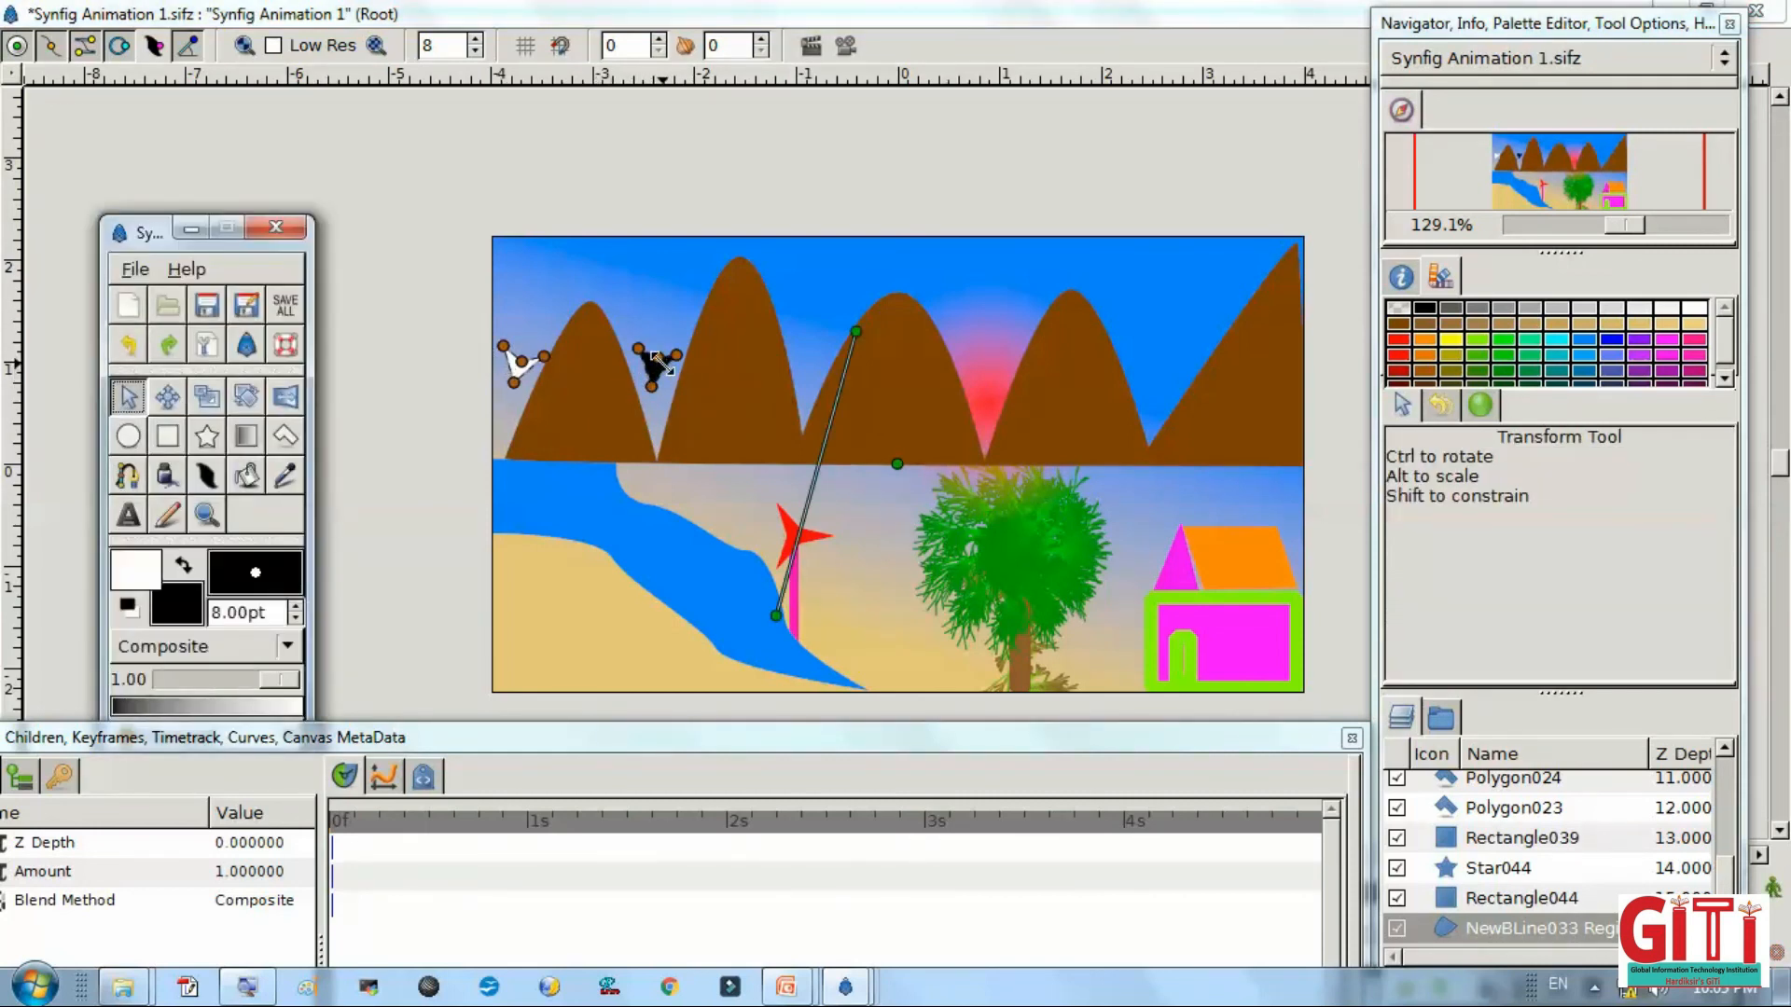
left_click(657, 359)
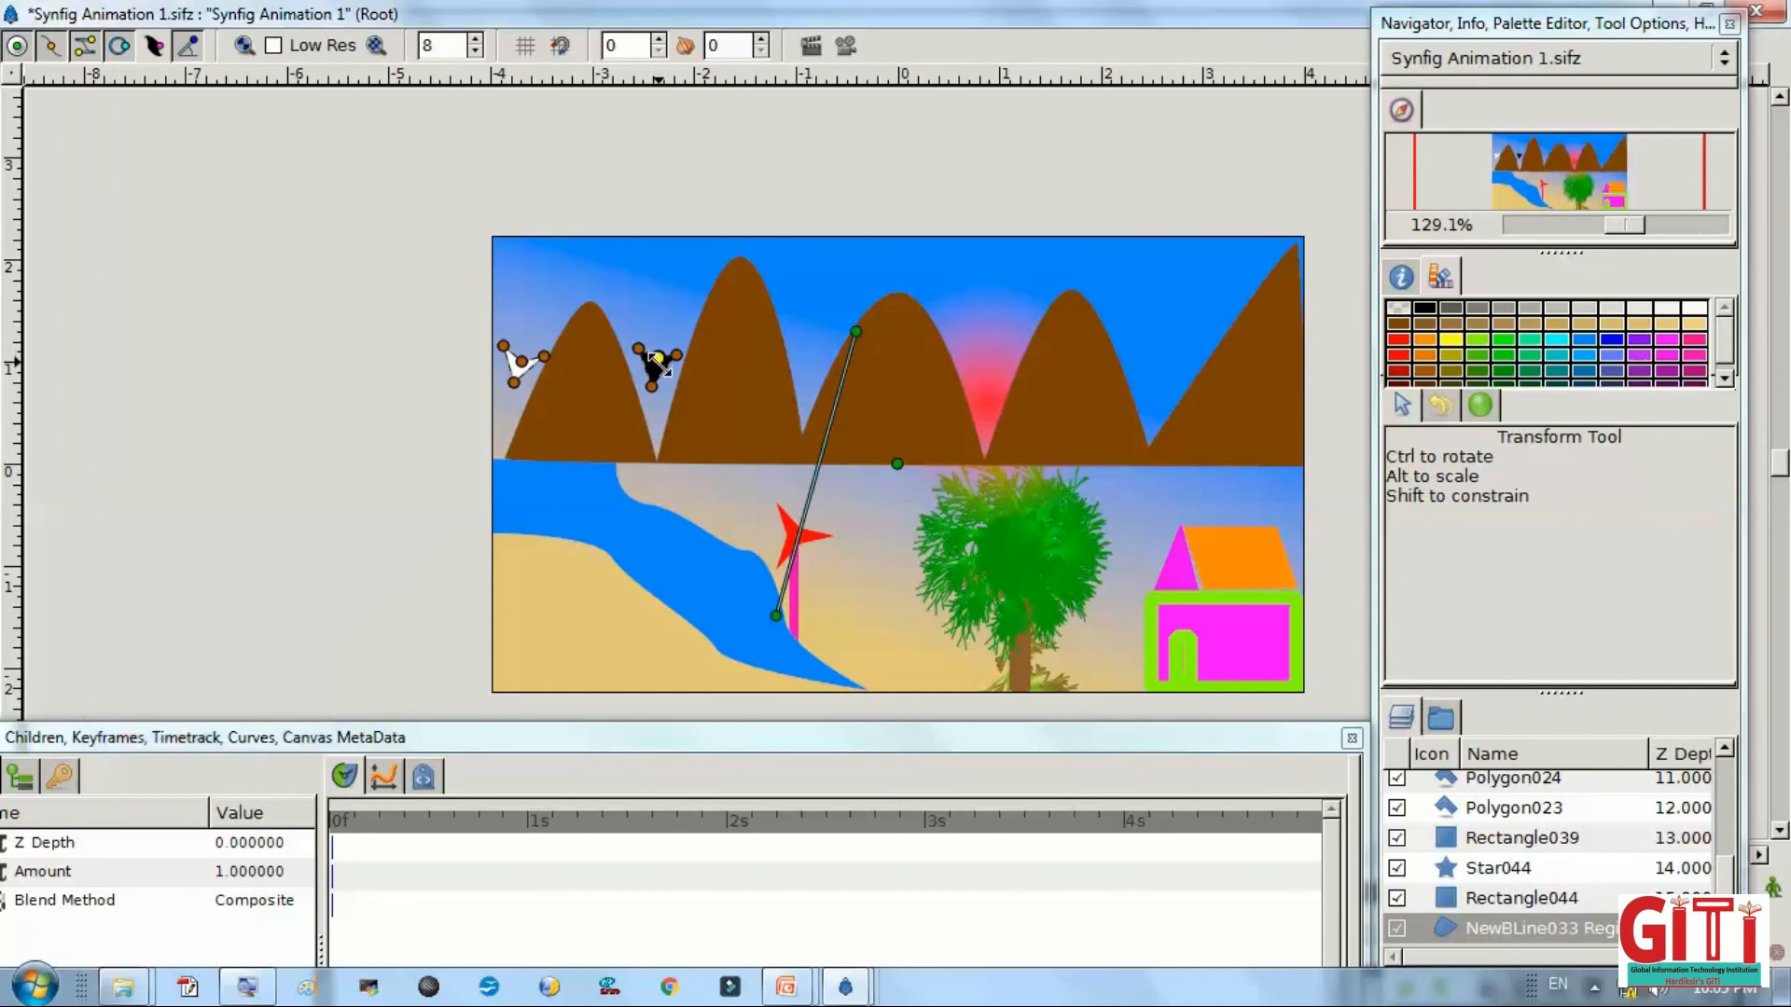
left_click(668, 296)
key("alt+Tab")
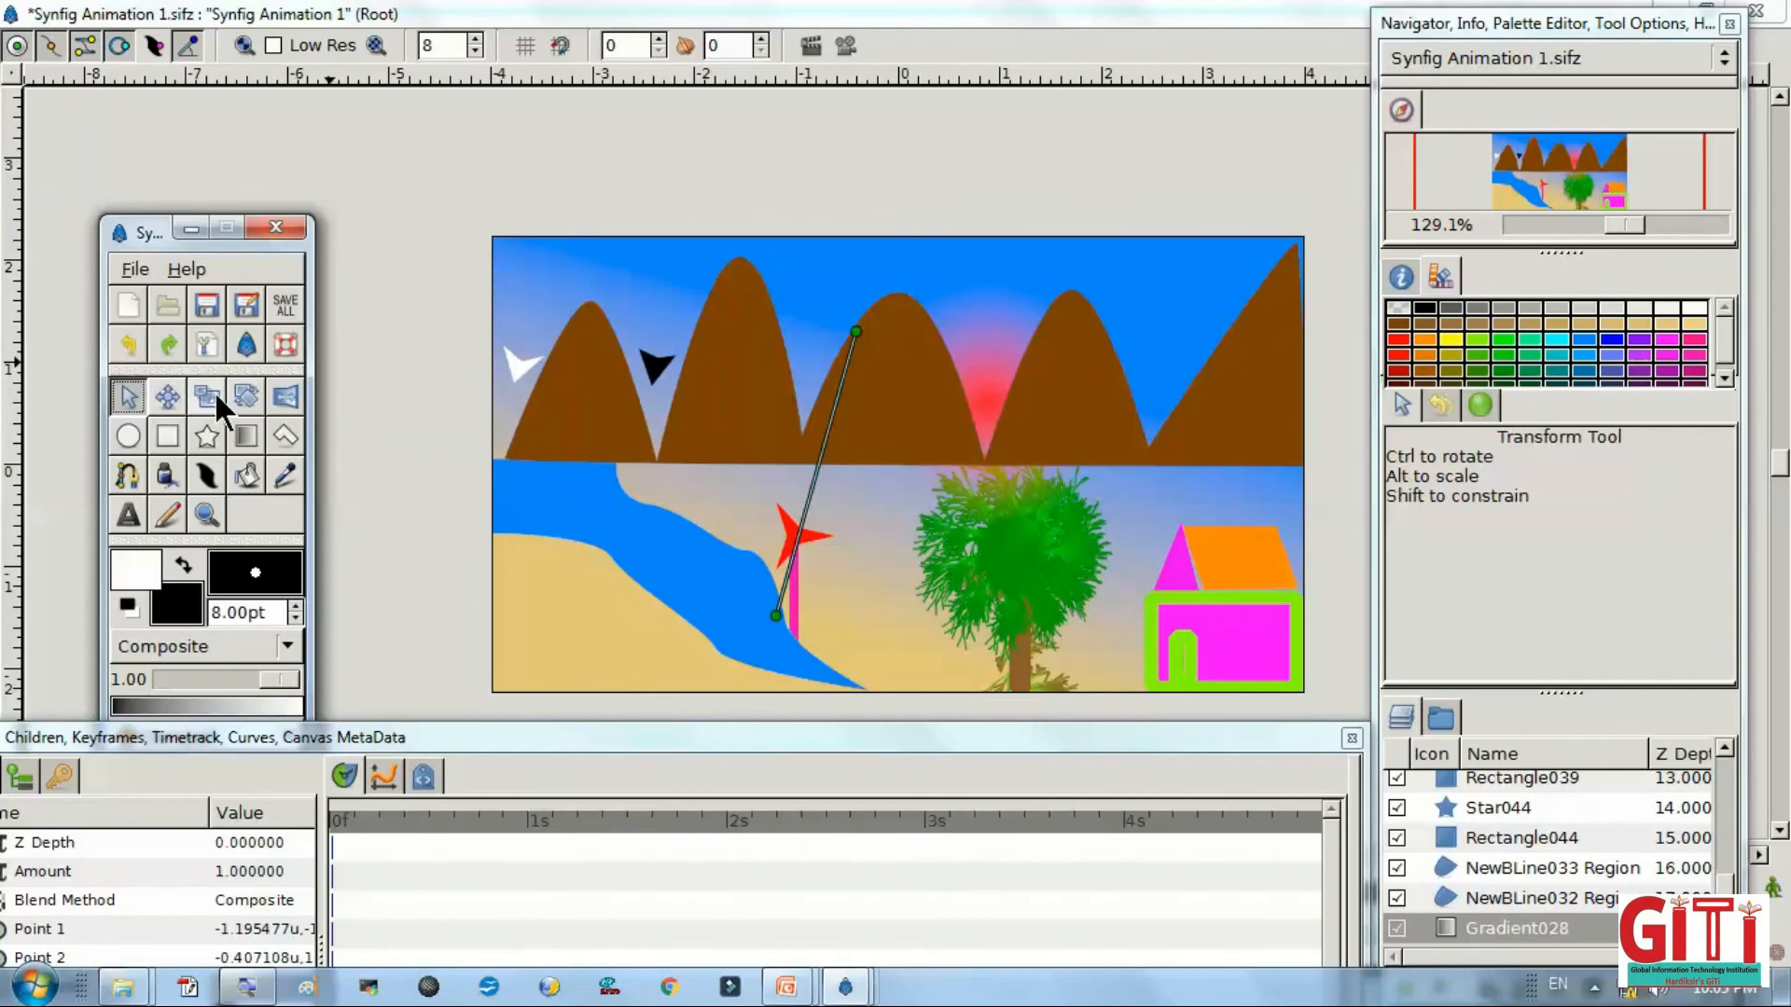
key("ctrl+s")
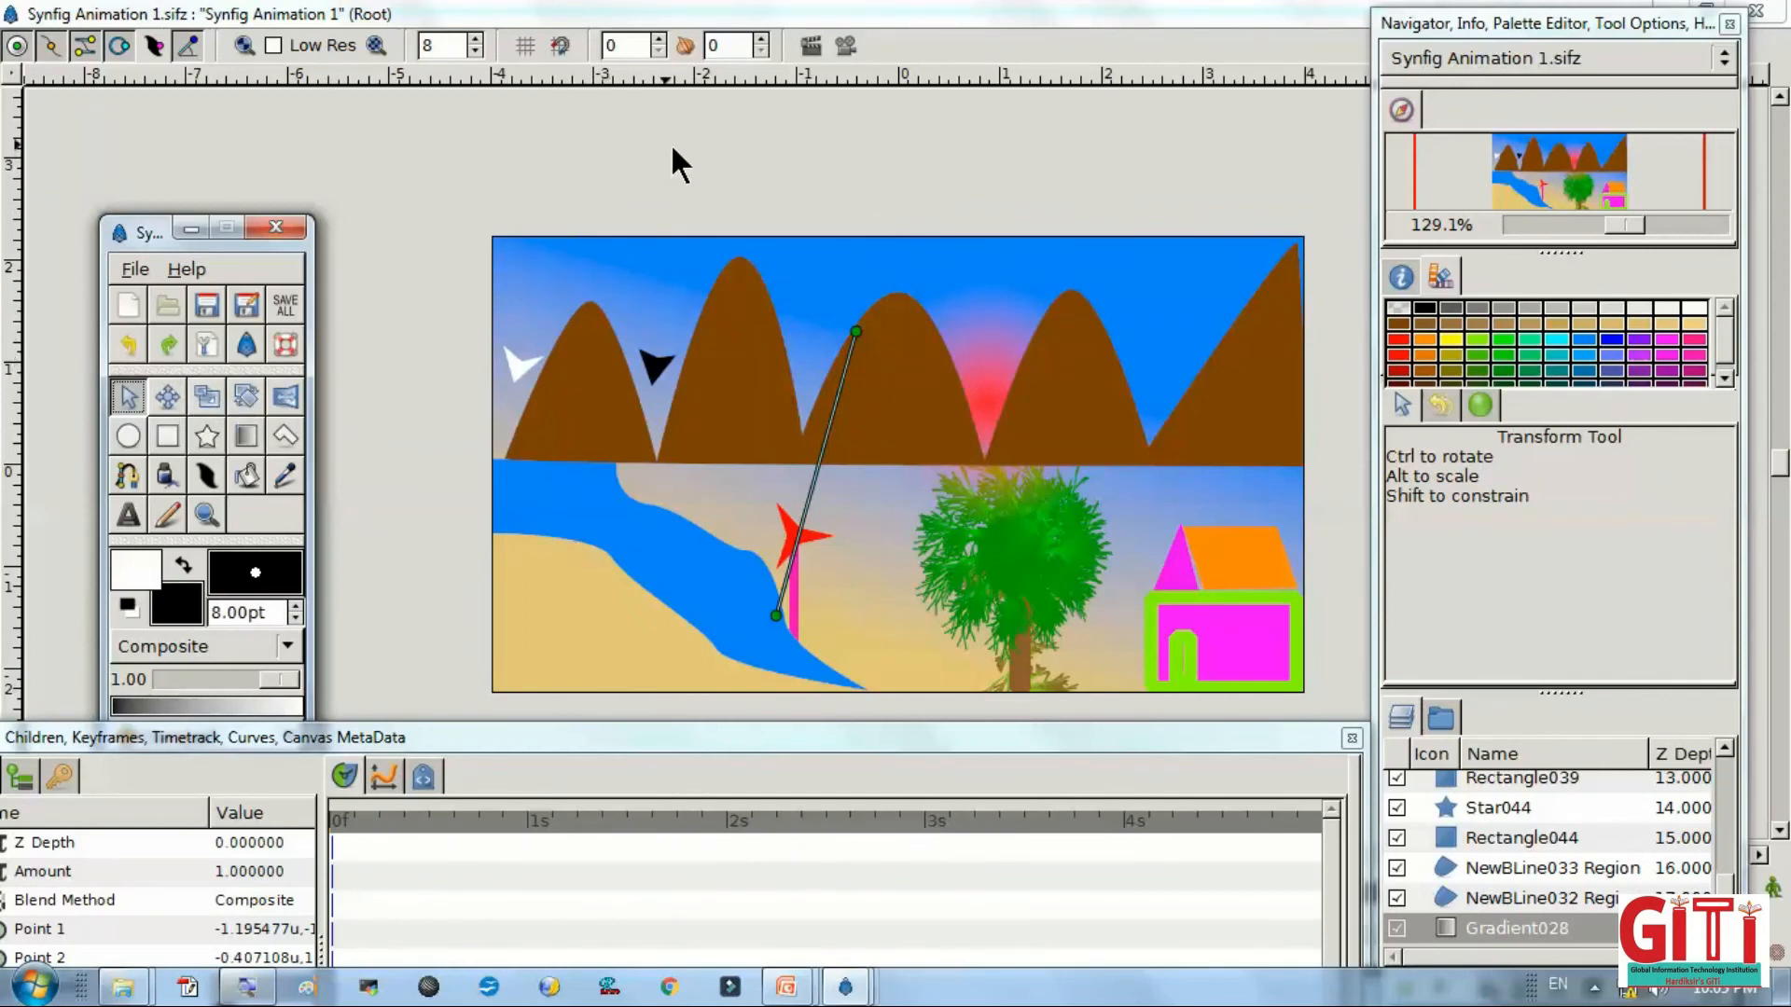
Preview the scene in a maximized window at 200% with the floating panels closed, and close the preview.
left_click(845, 45)
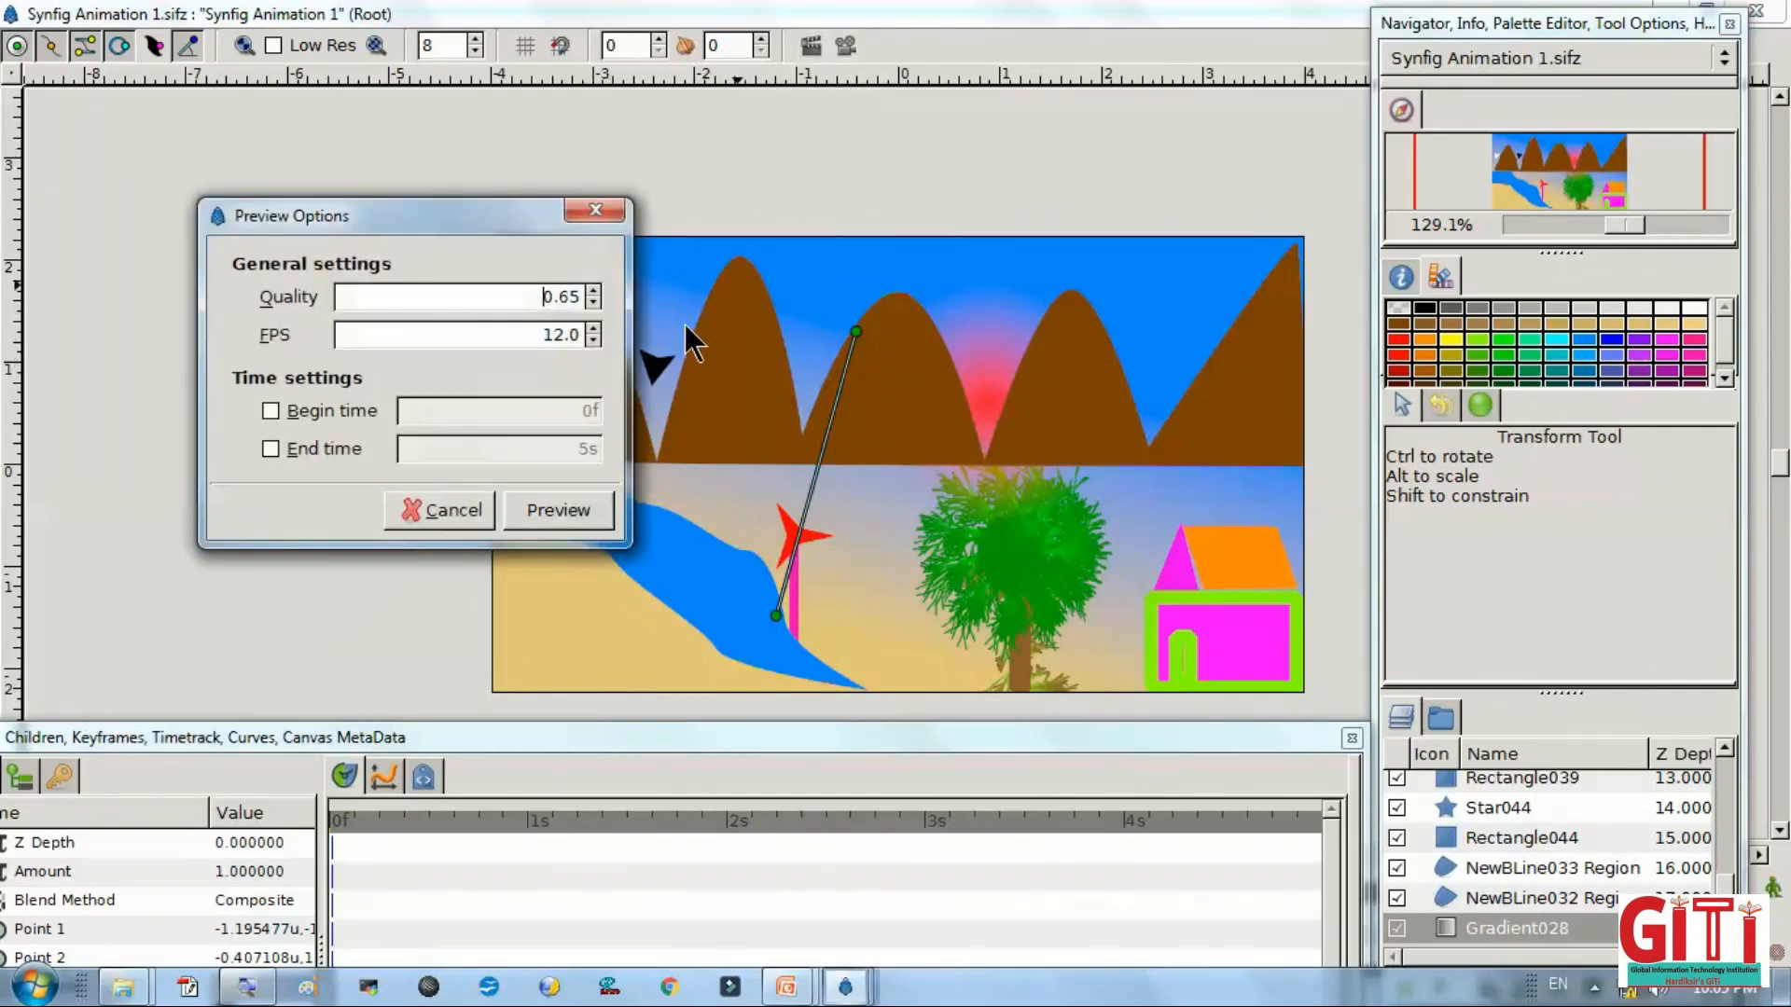
left_click(591, 510)
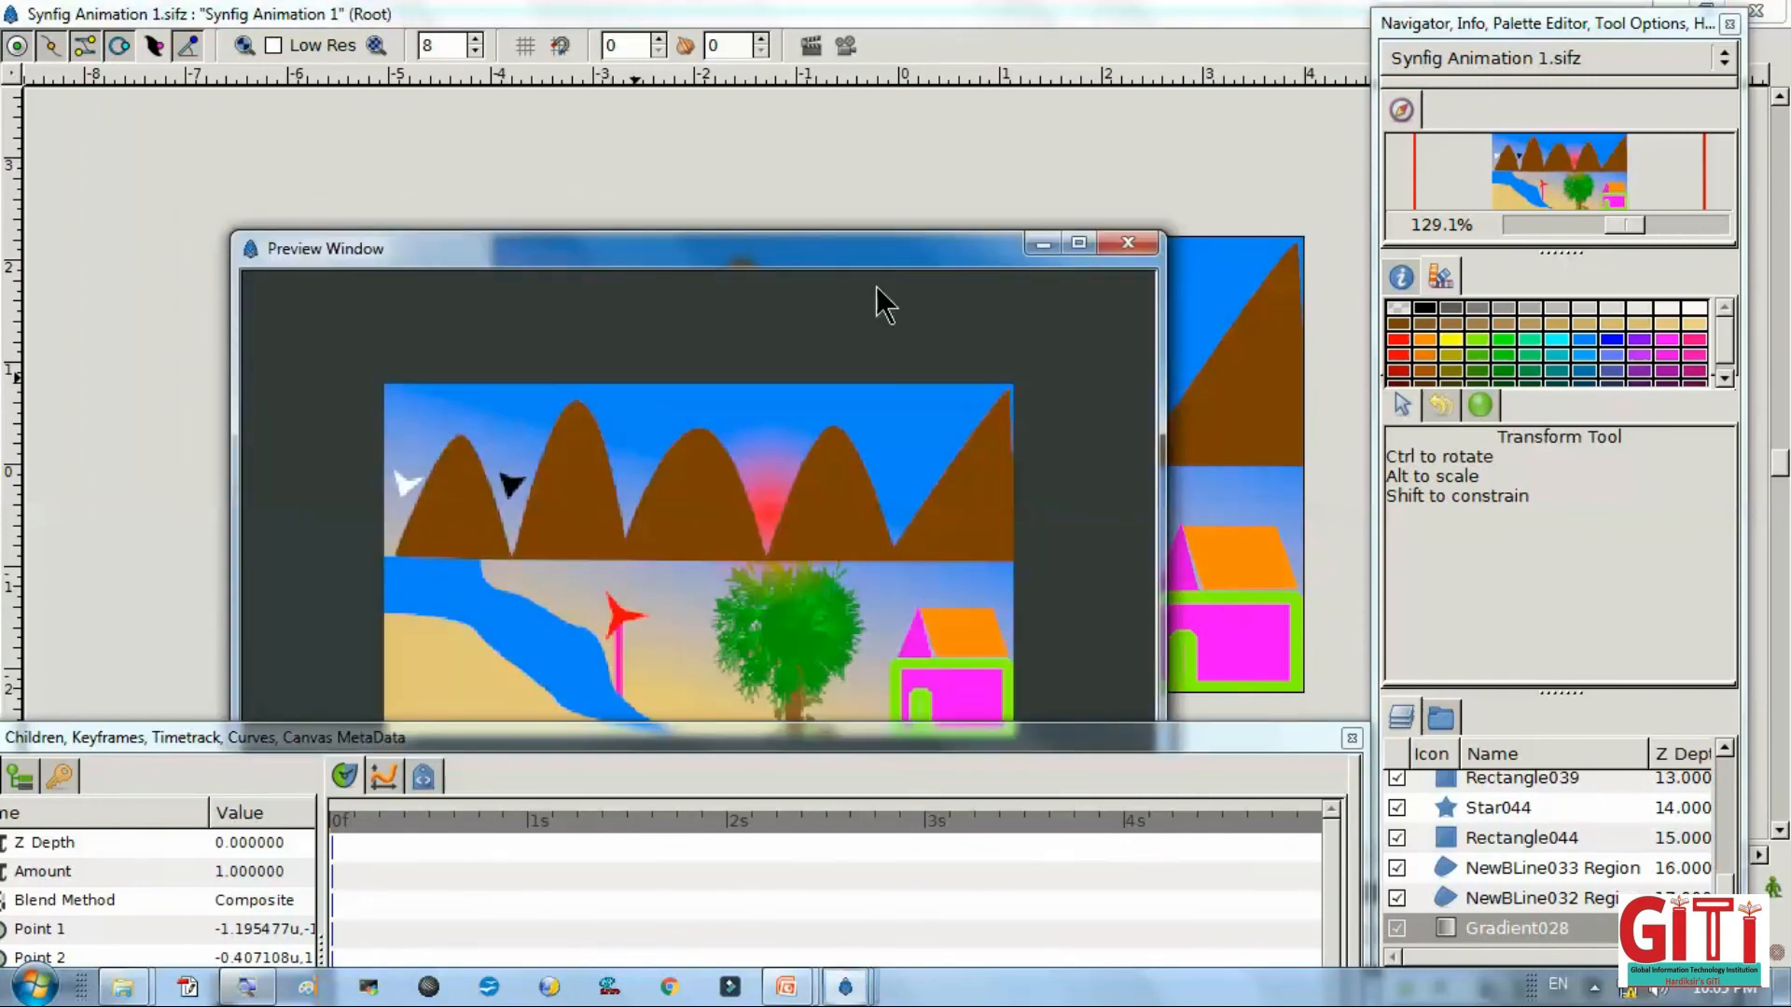
left_click(1074, 244)
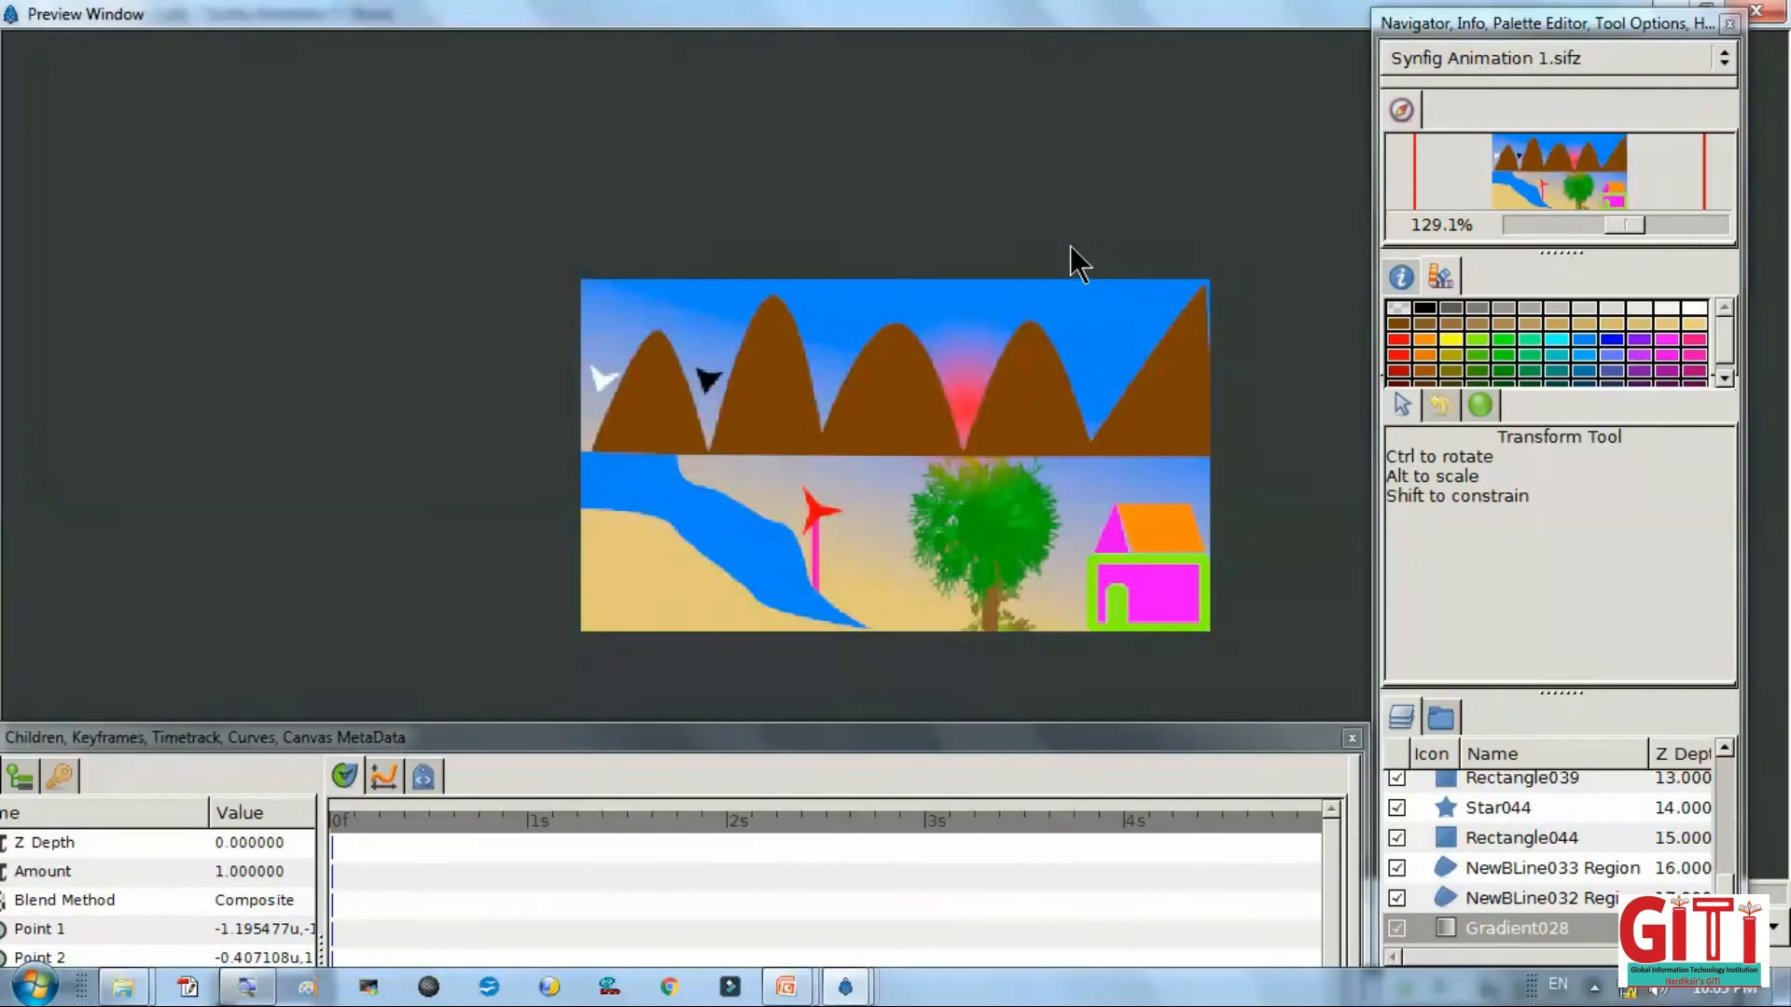
left_click(1731, 24)
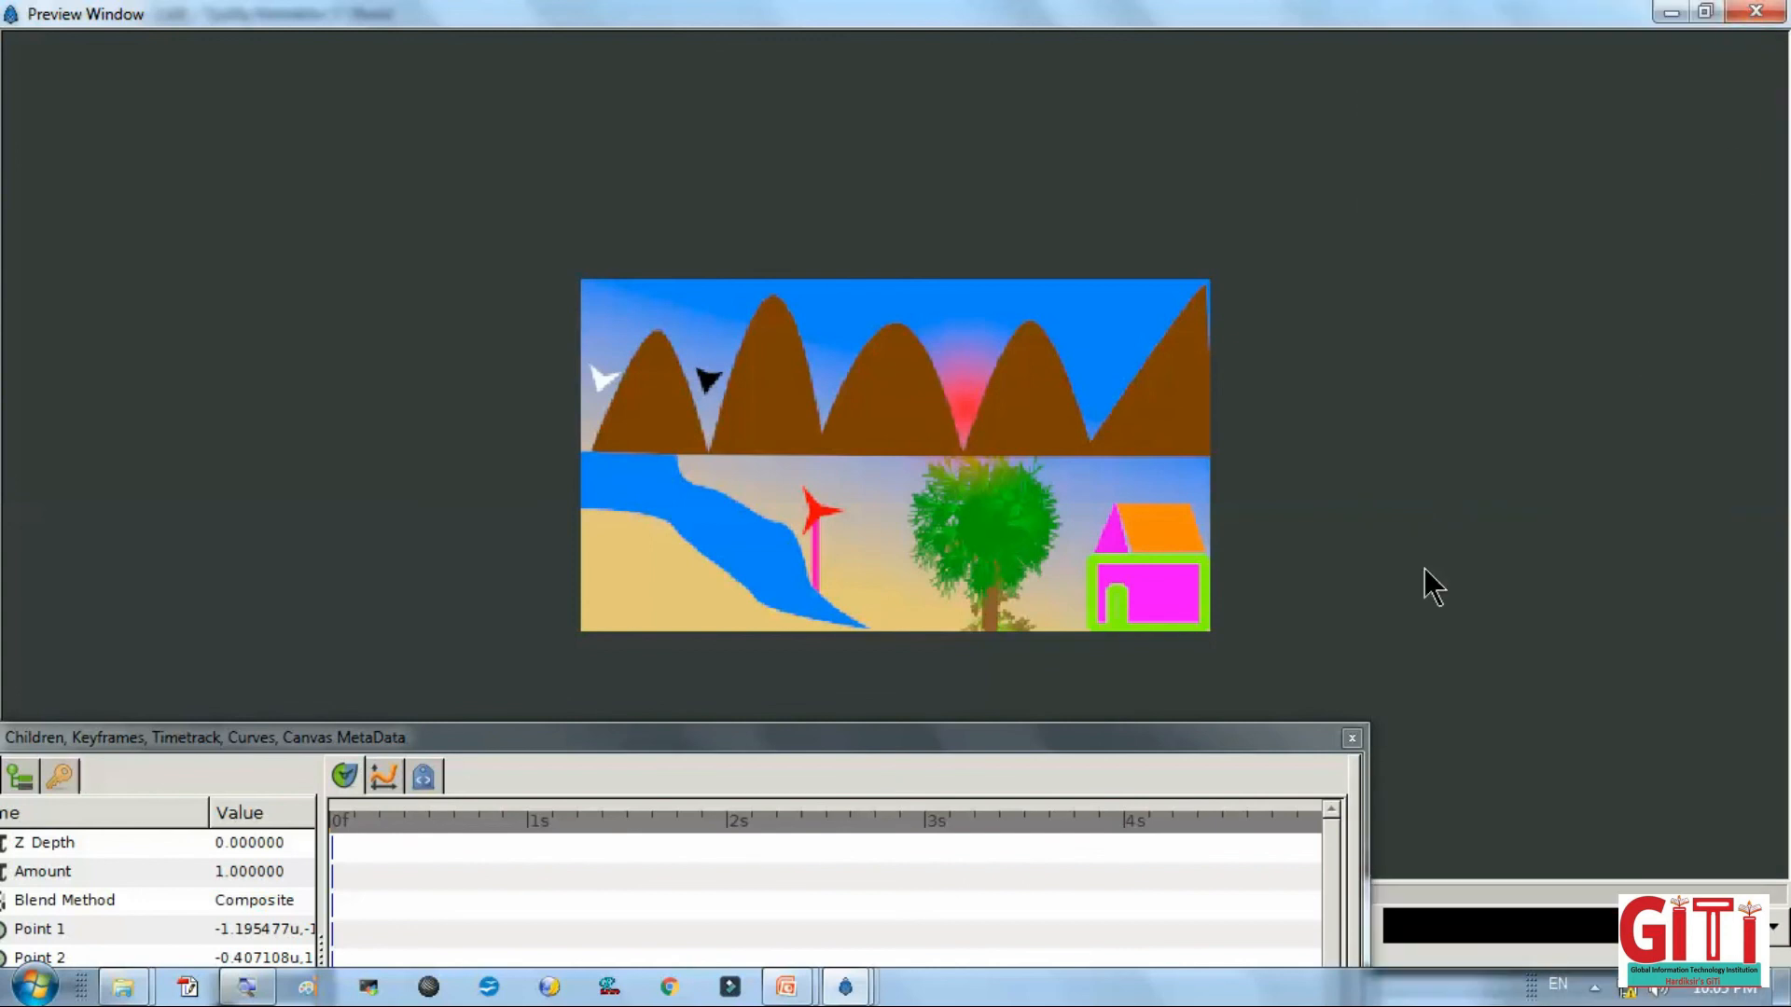
left_click(1353, 738)
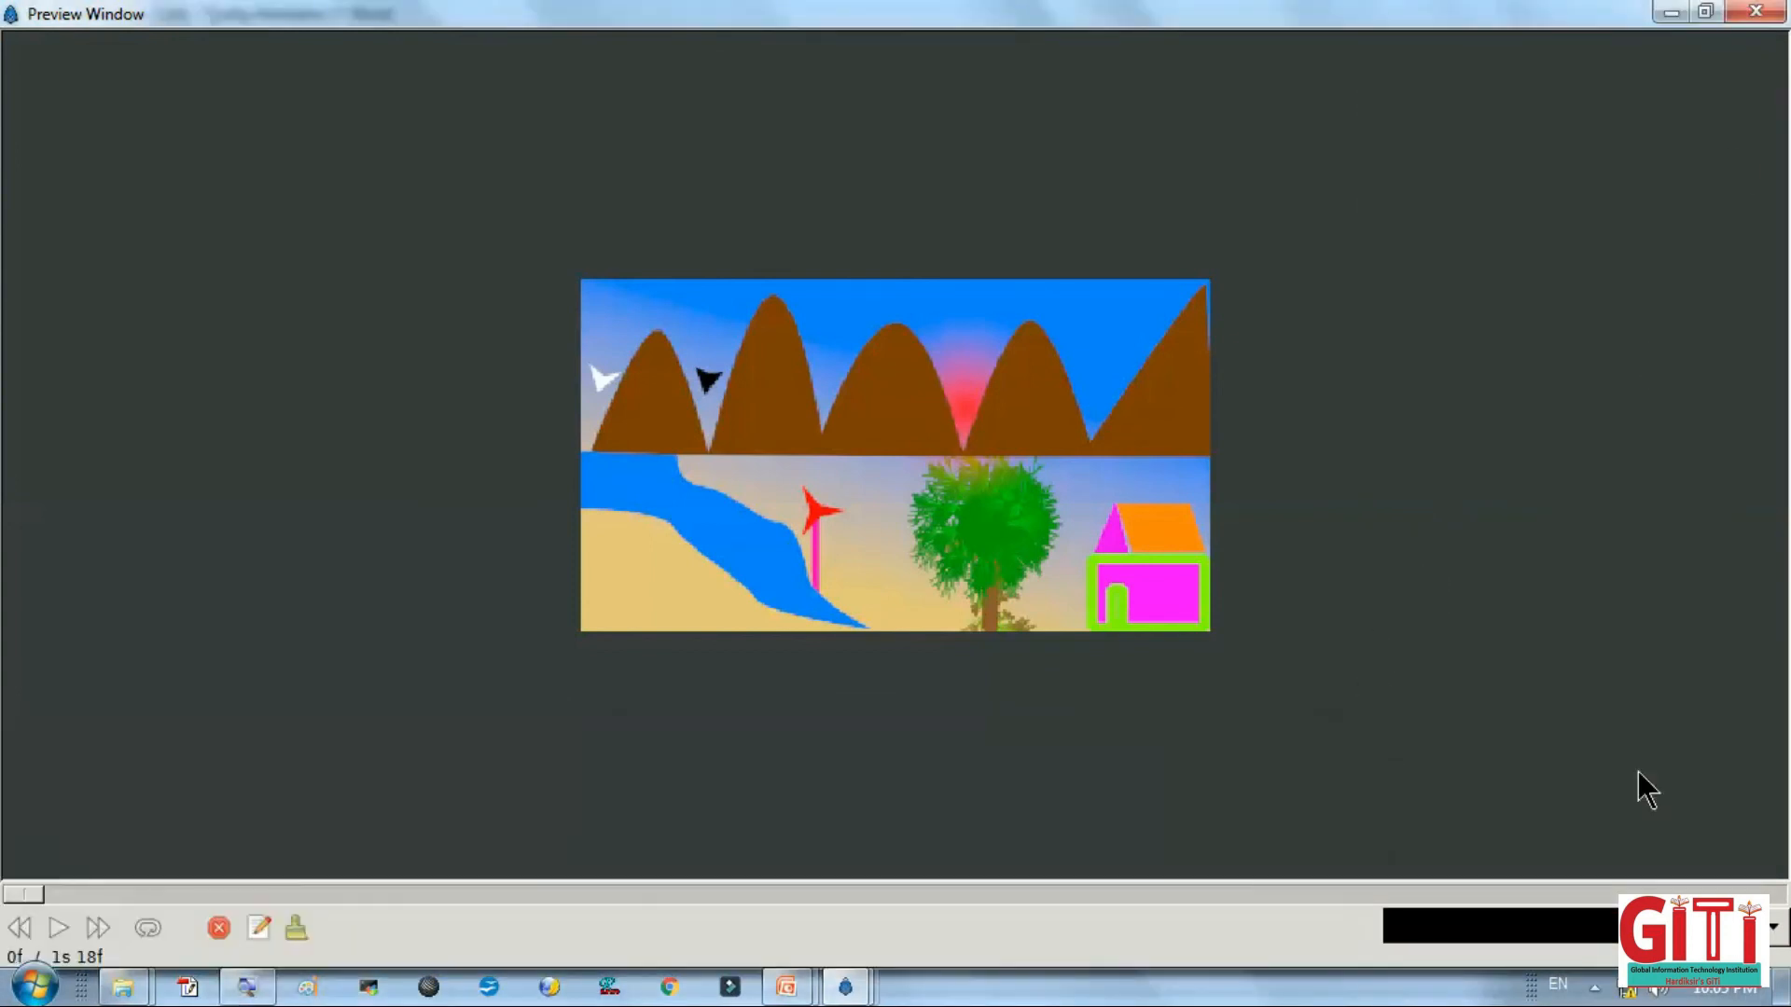
left_click(1775, 927)
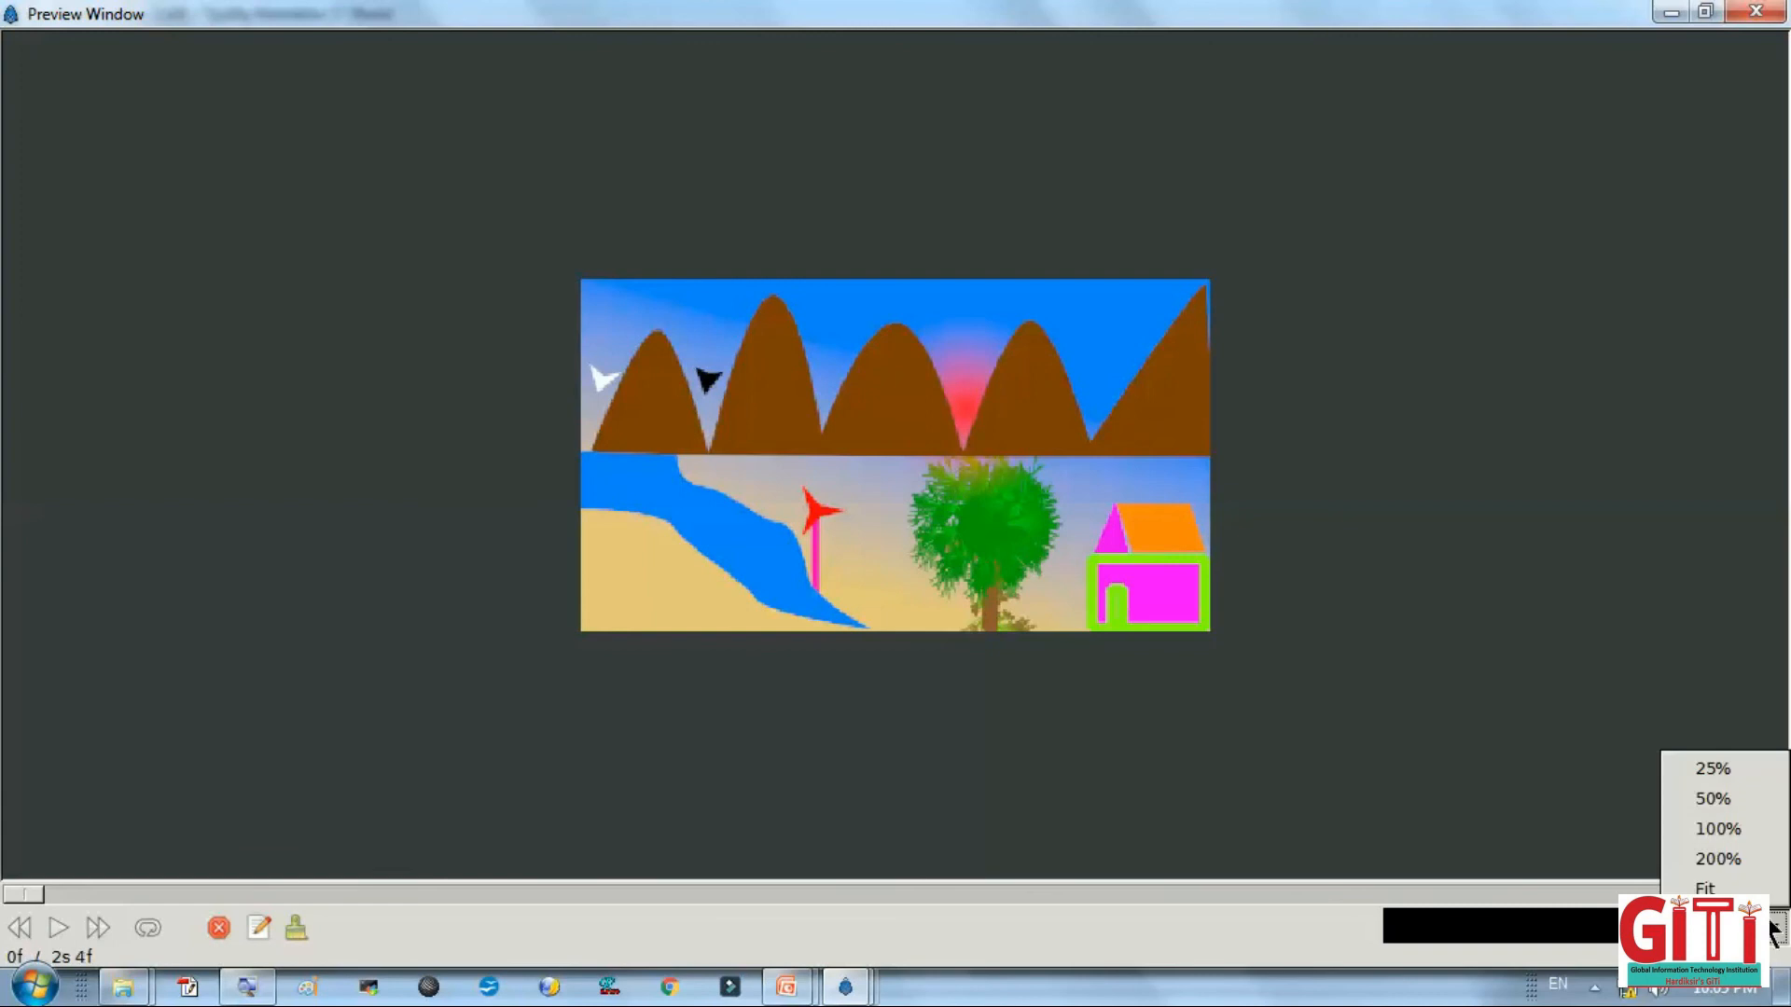
left_click(1727, 868)
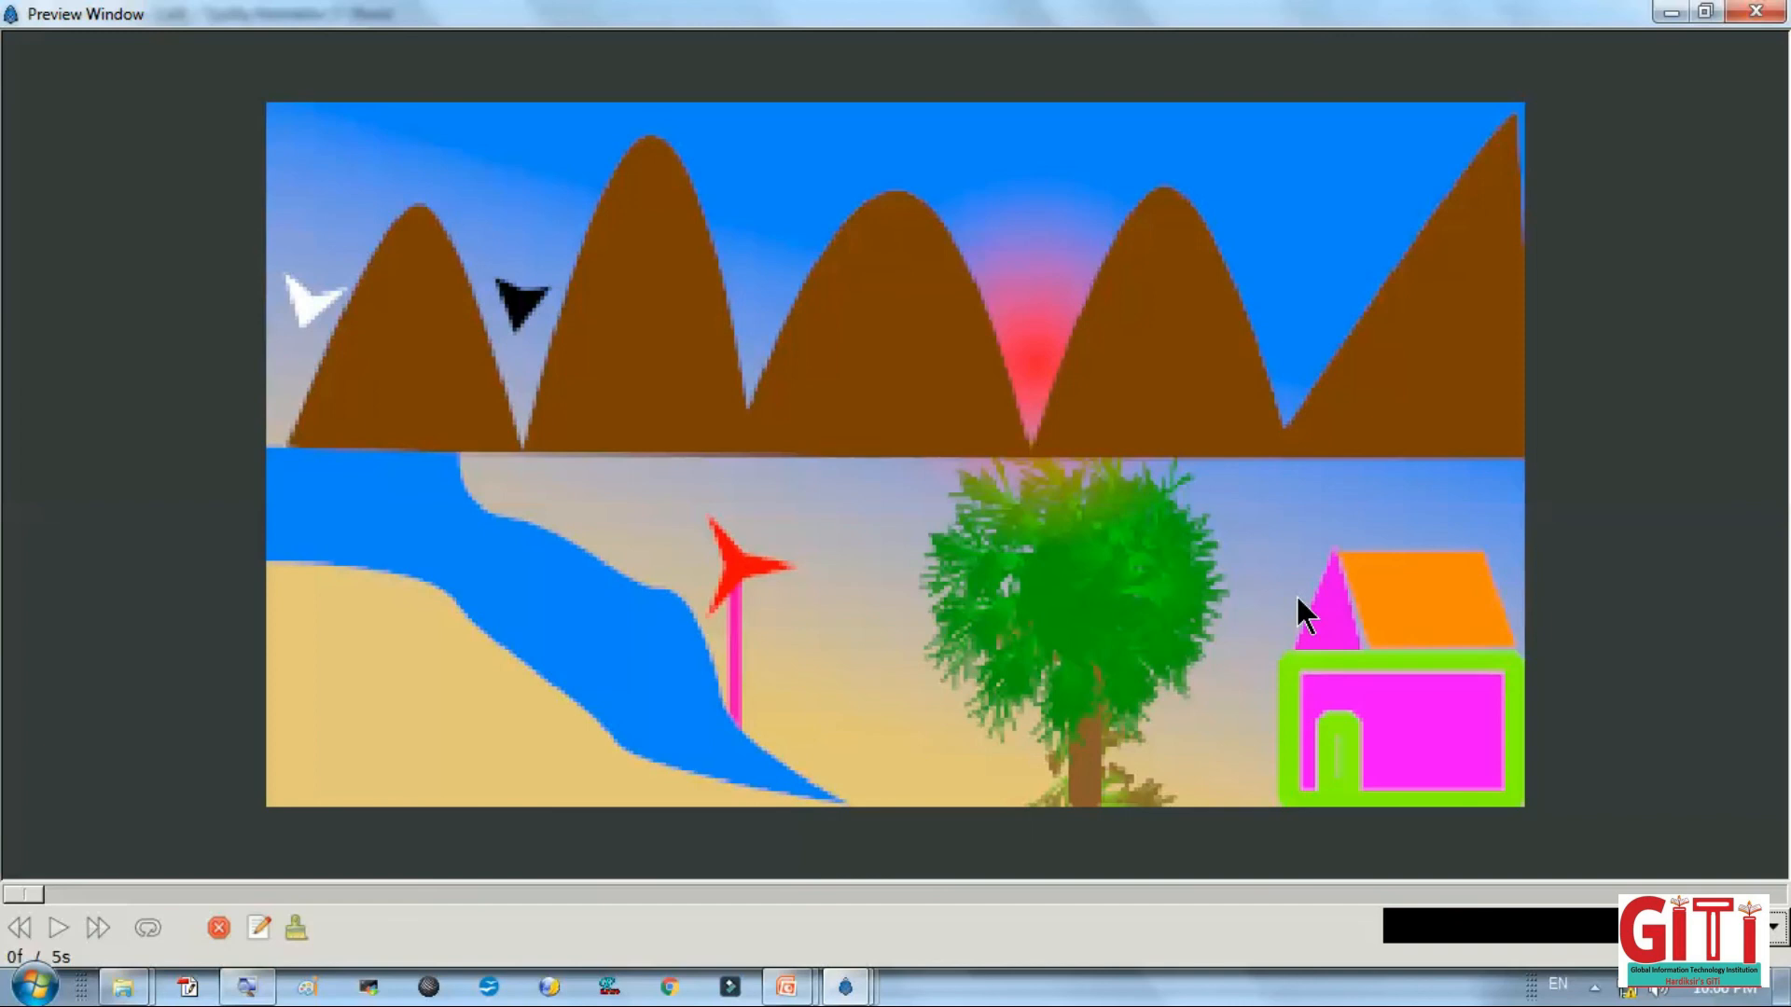
key("super")
key("super")
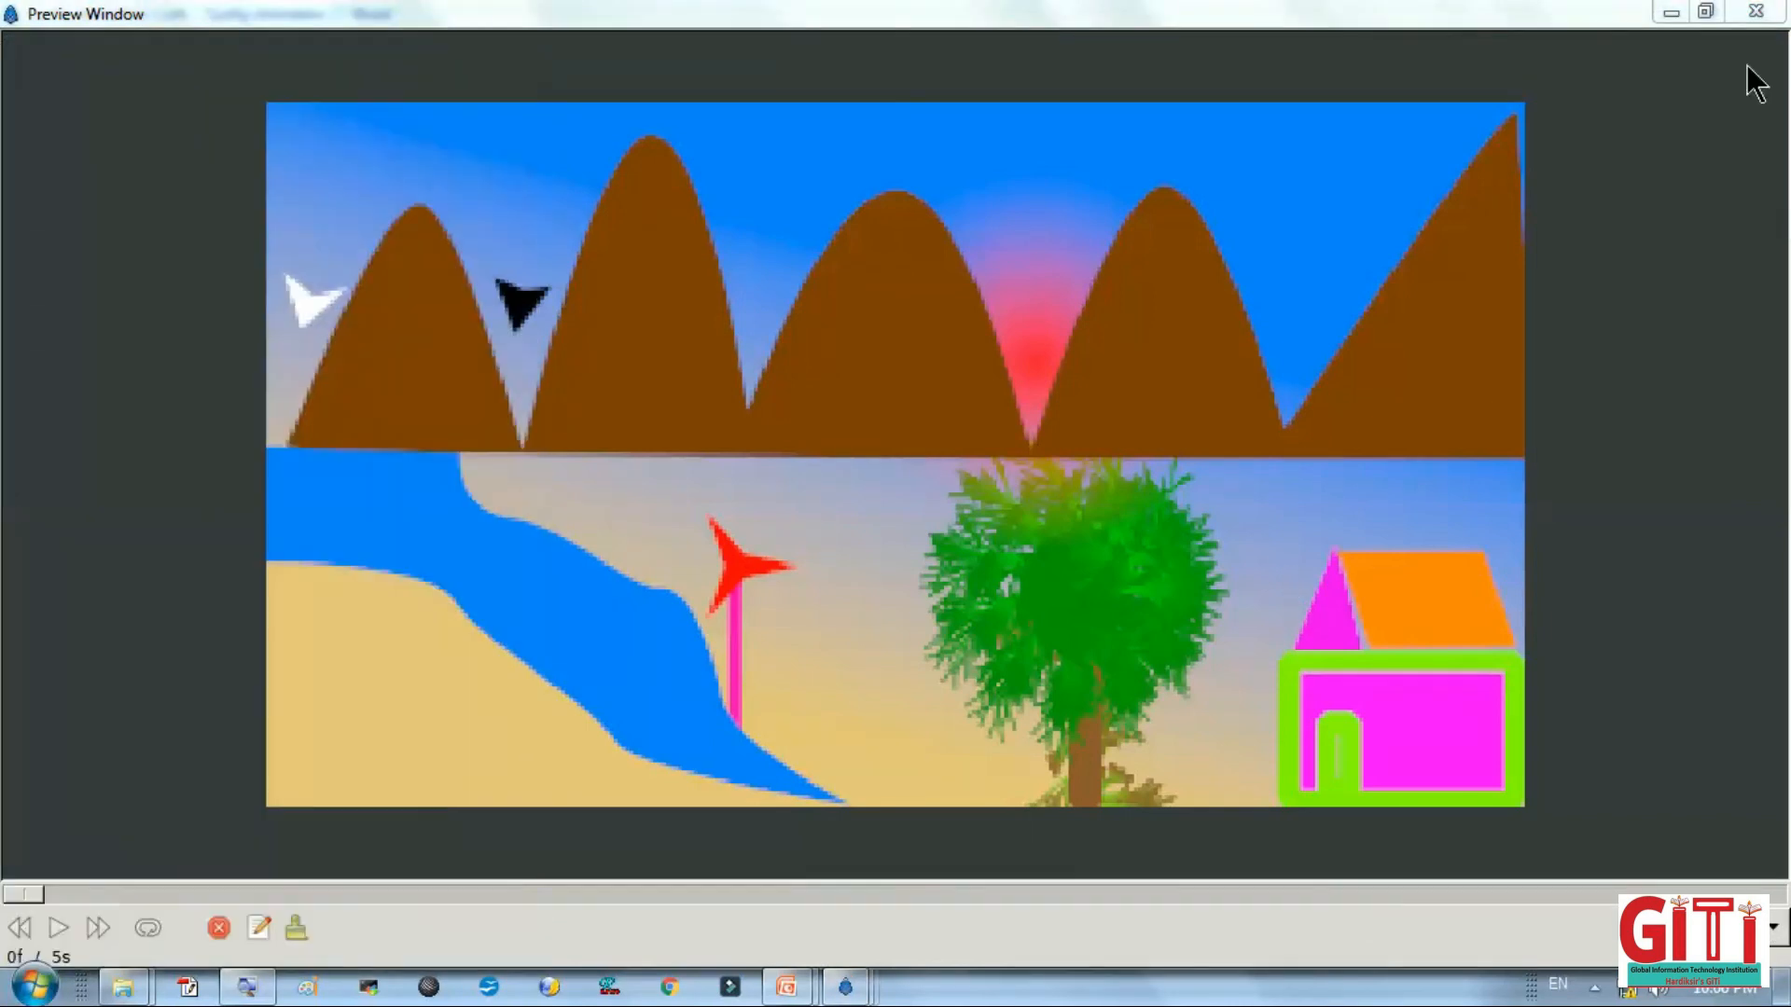
left_click(1756, 10)
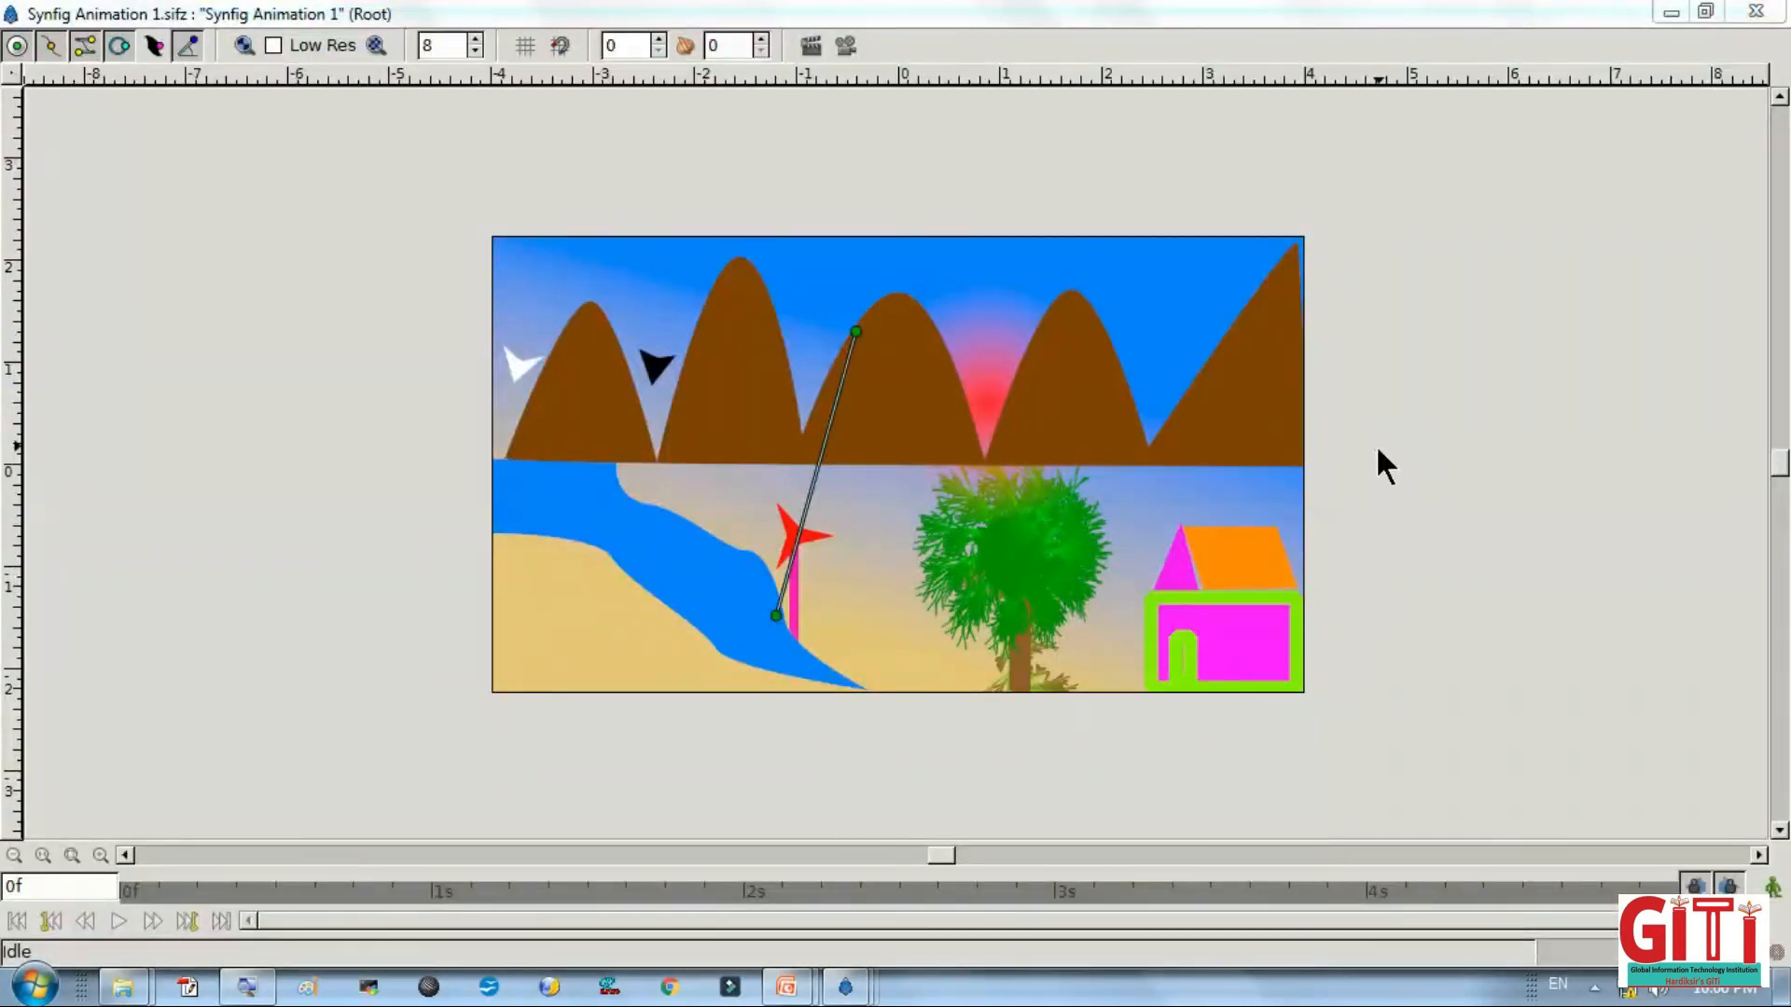